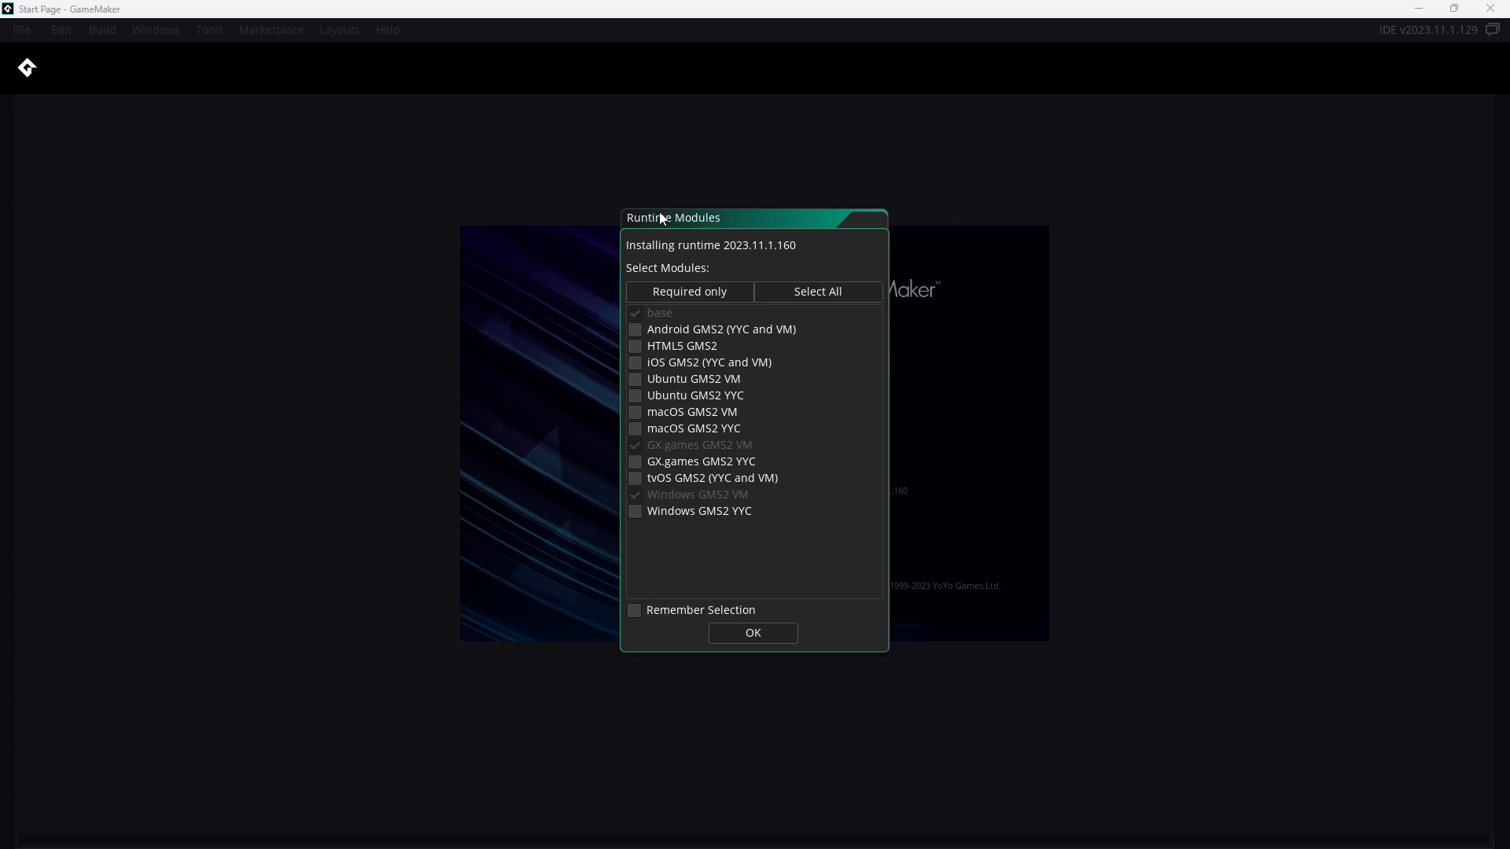
Install runtime 2023.11.1.160 with only the required modules
{"action": "left_click", "coordinate": [692, 294]}
{"action": "left_click_drag", "start_coordinate": [752, 220], "coordinate": [1218, 225]}
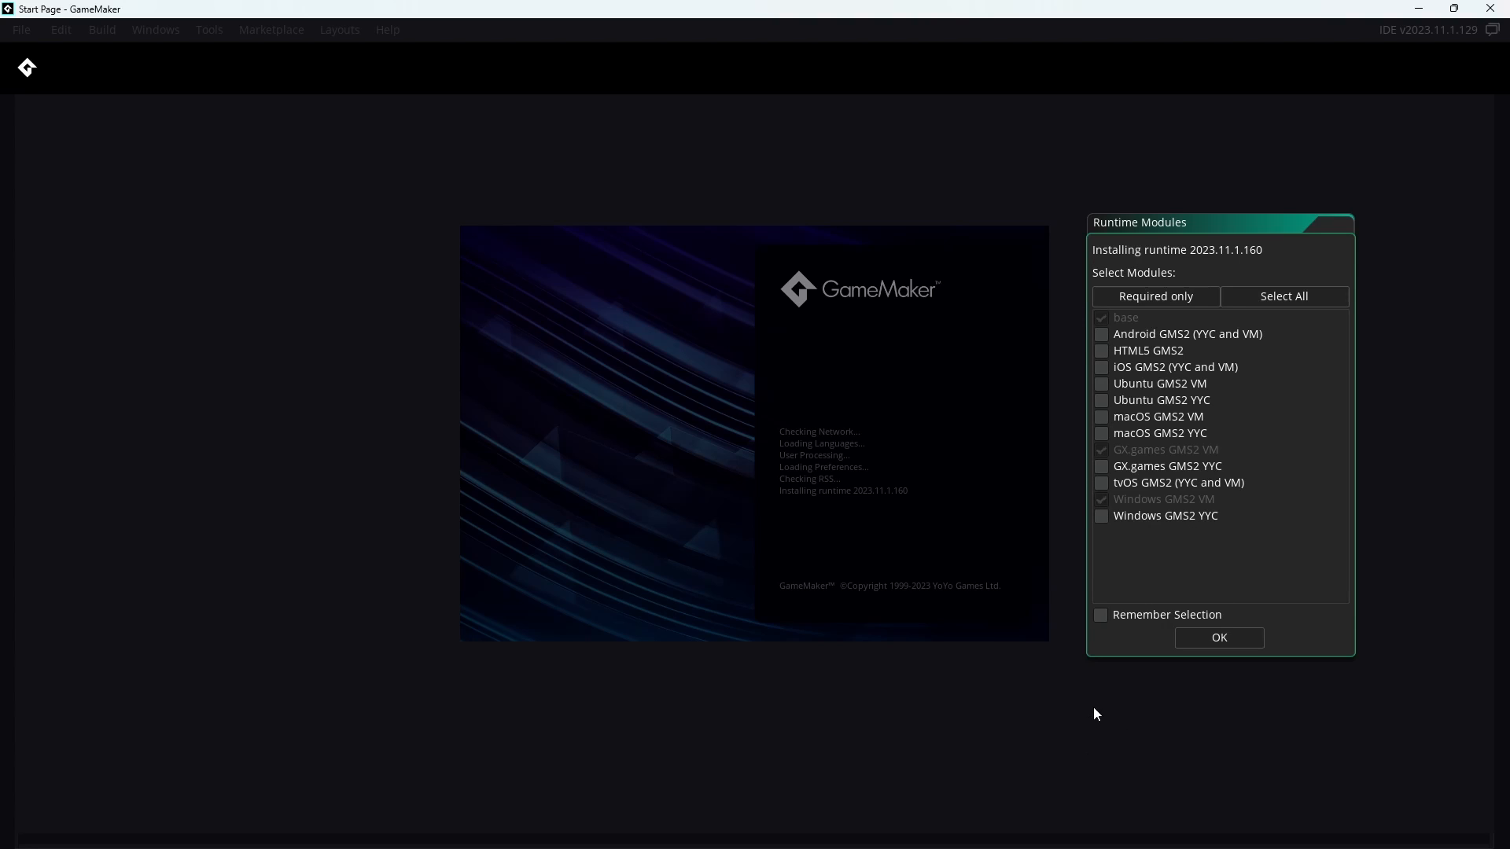
{"action": "left_click", "coordinate": [1217, 638]}
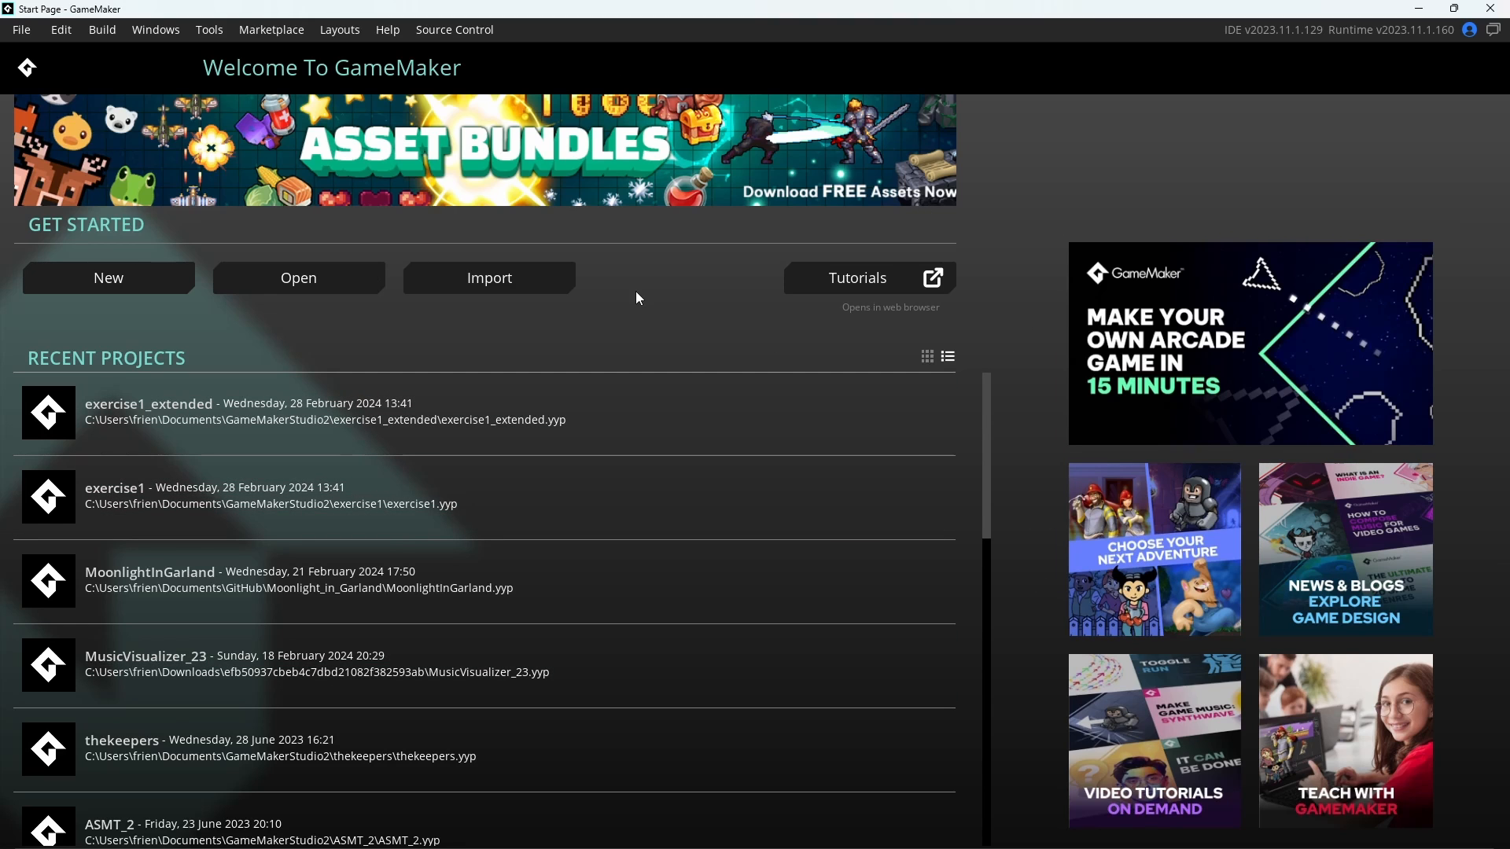
Create a new game project from the Blank Game template, named "sdfsertgaertsh", in the default location
{"action": "left_click", "coordinate": [124, 287]}
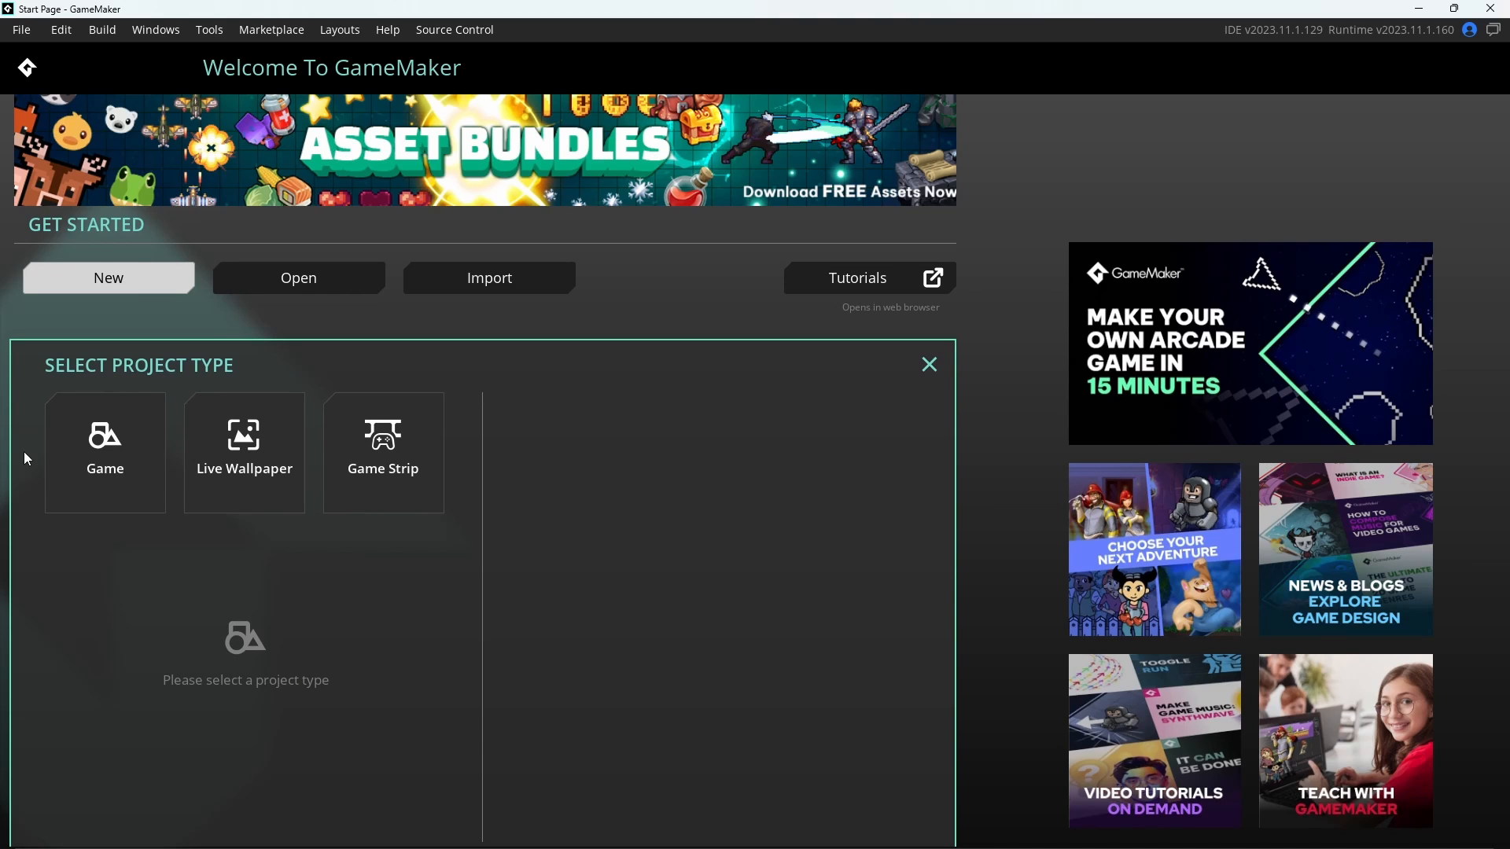
{"action": "left_click", "coordinate": [81, 450]}
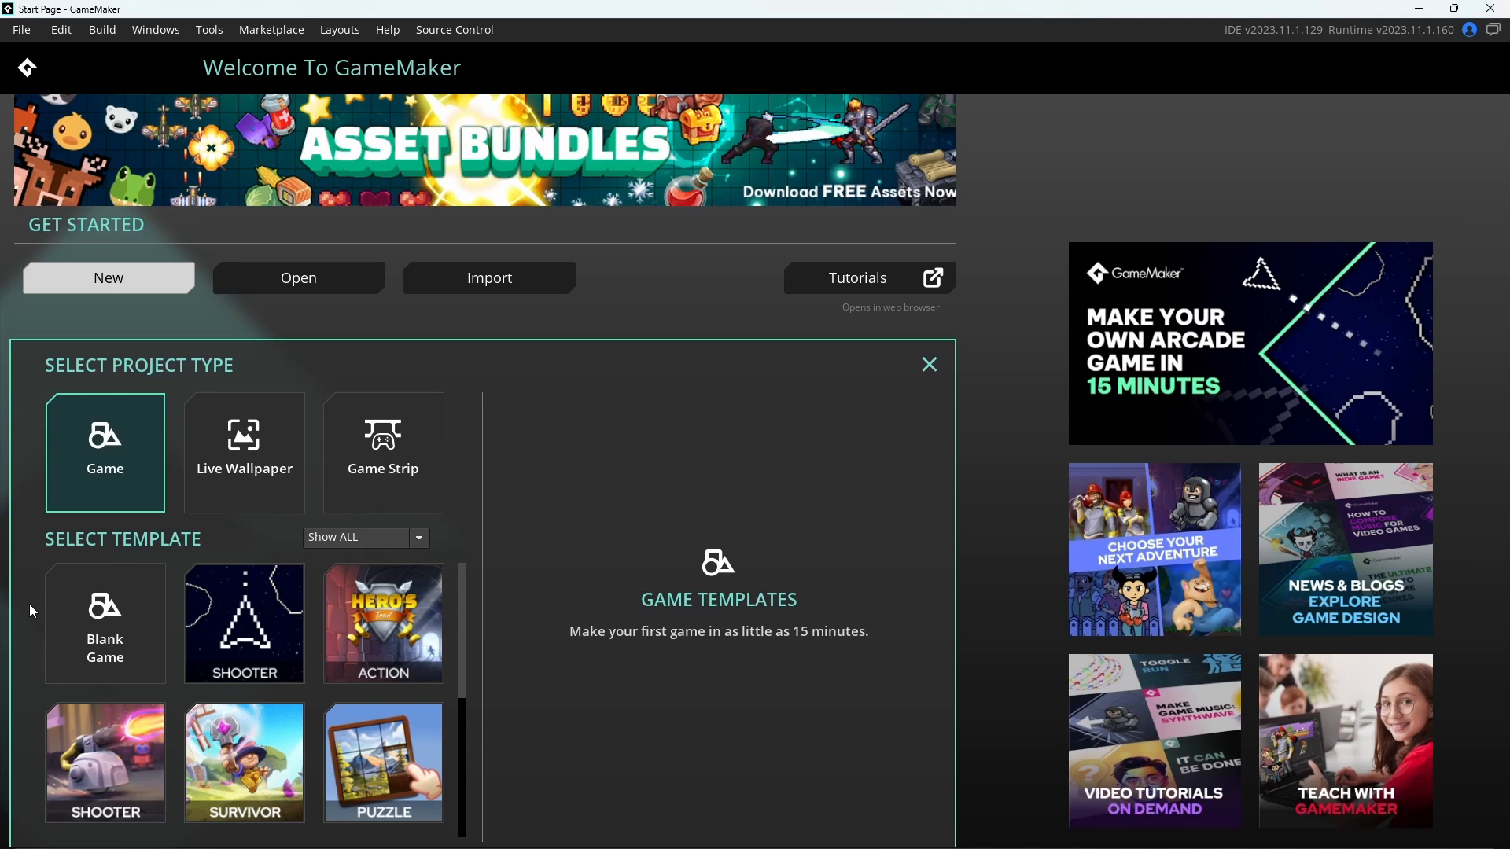
{"action": "left_click", "coordinate": [81, 618]}
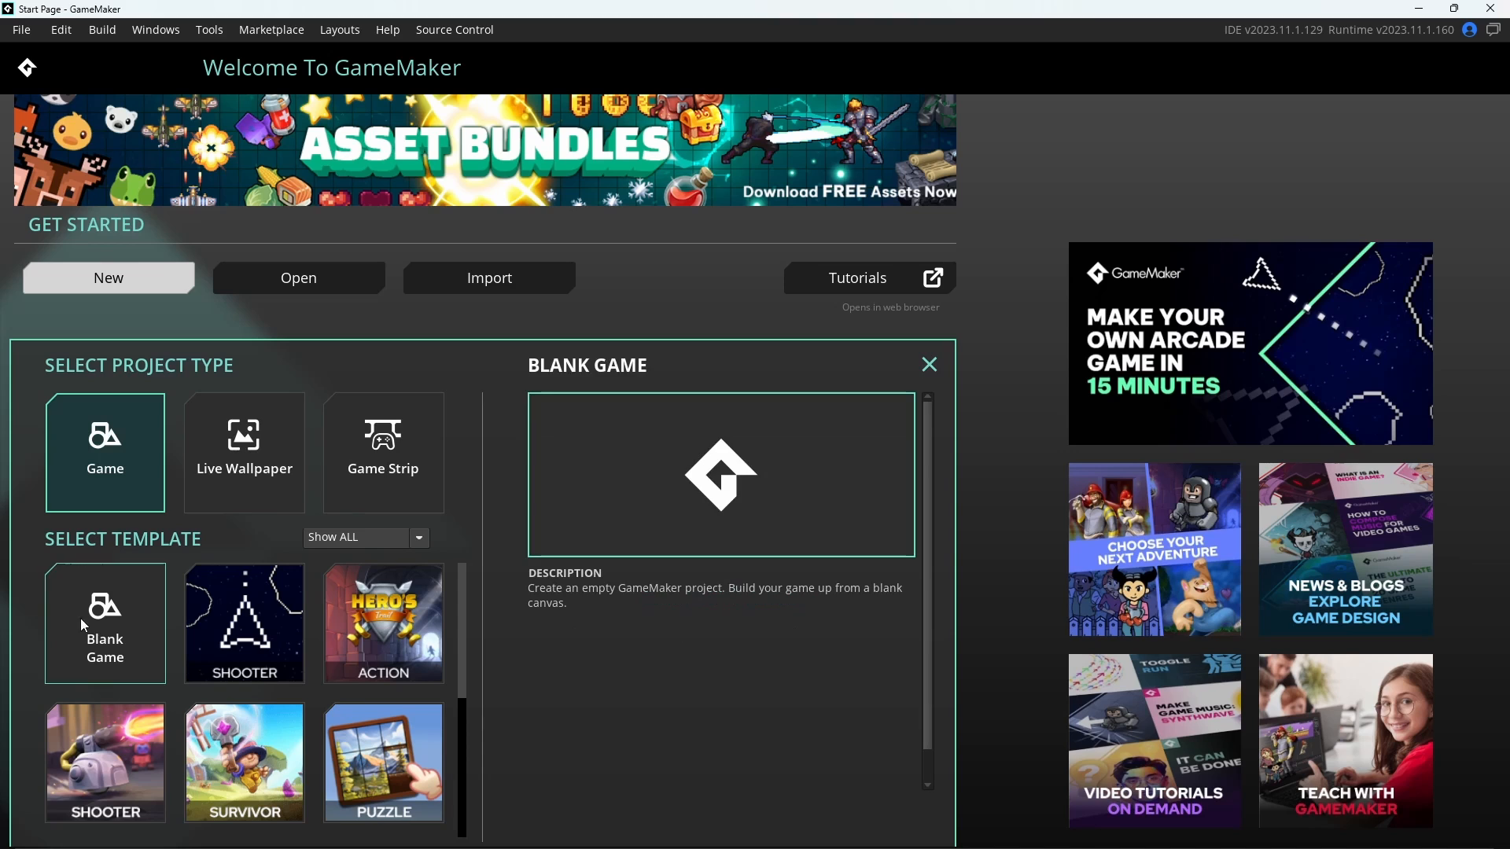
{"action": "left_click", "coordinate": [130, 639]}
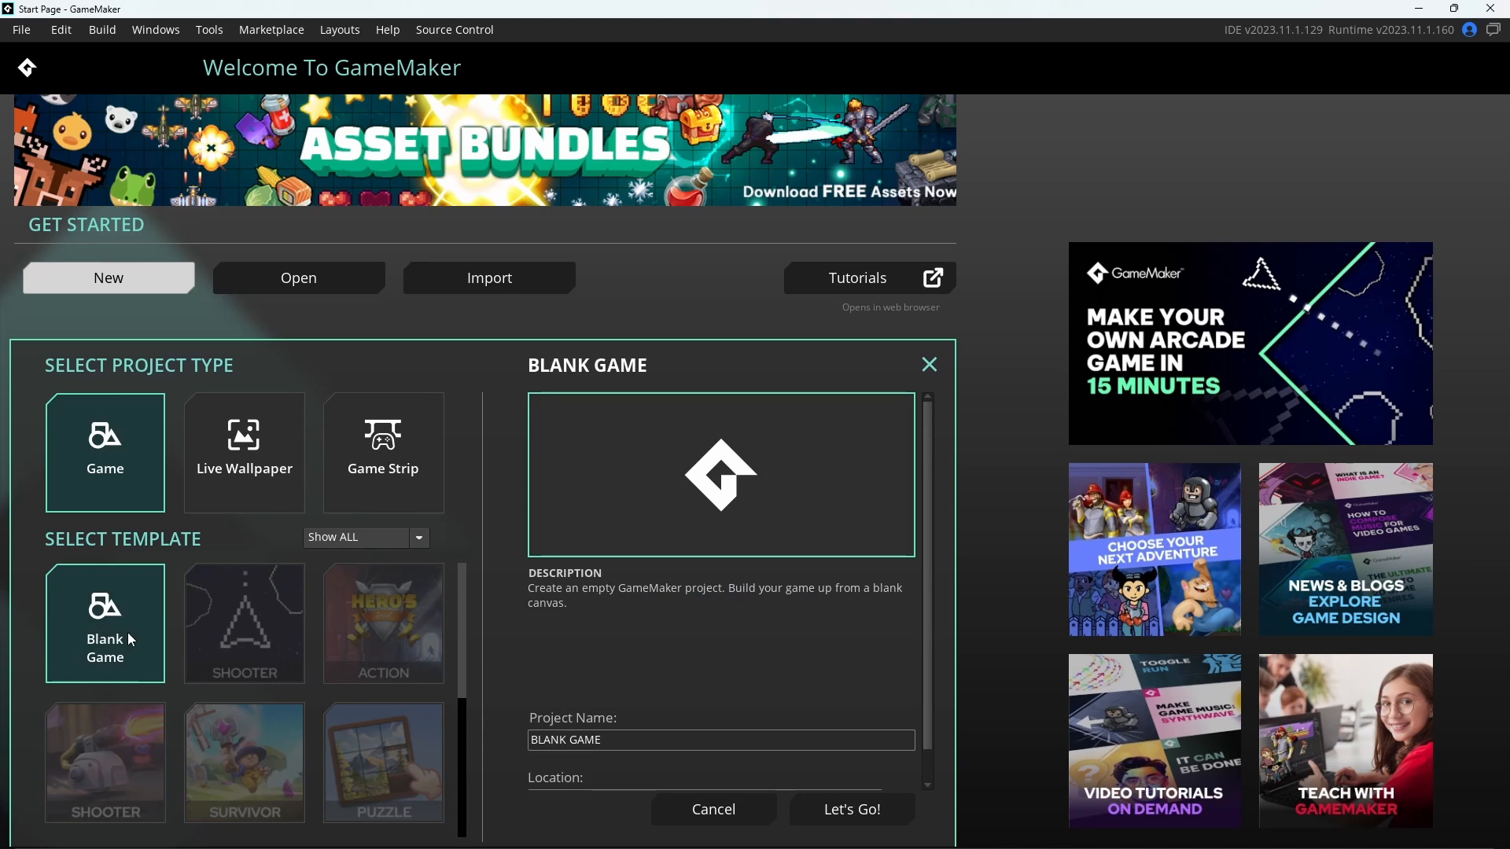
{"action": "scroll", "coordinate": [847, 714], "scroll_direction": "down", "scroll_amount": 1}
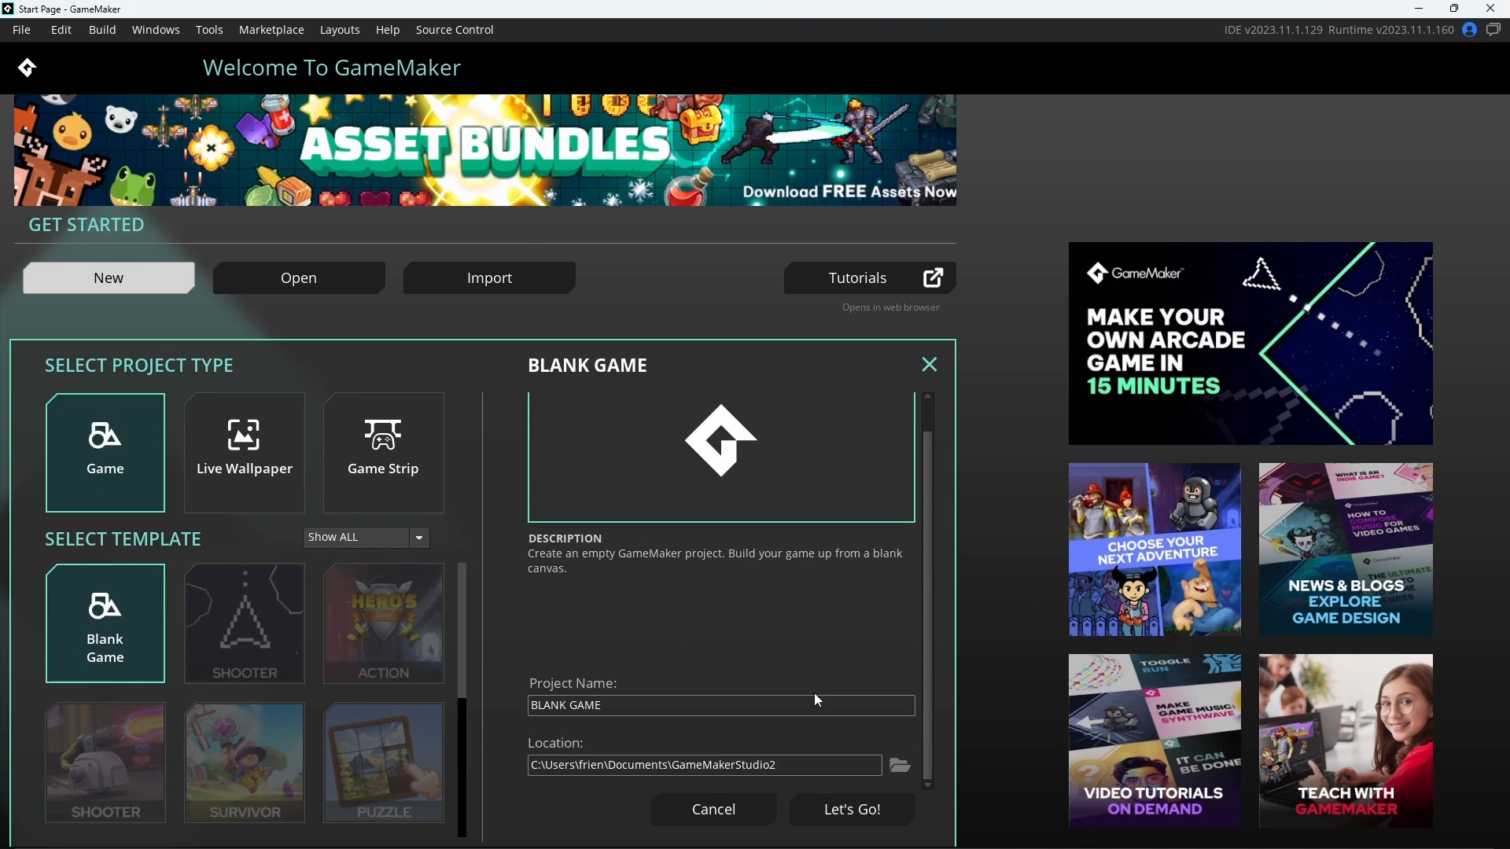
{"action": "left_click", "coordinate": [615, 702]}
{"action": "left_click_drag", "start_coordinate": [628, 712], "coordinate": [525, 708]}
{"action": "type", "text": "sdfsertgaertsh"}
{"action": "left_click", "coordinate": [859, 823]}
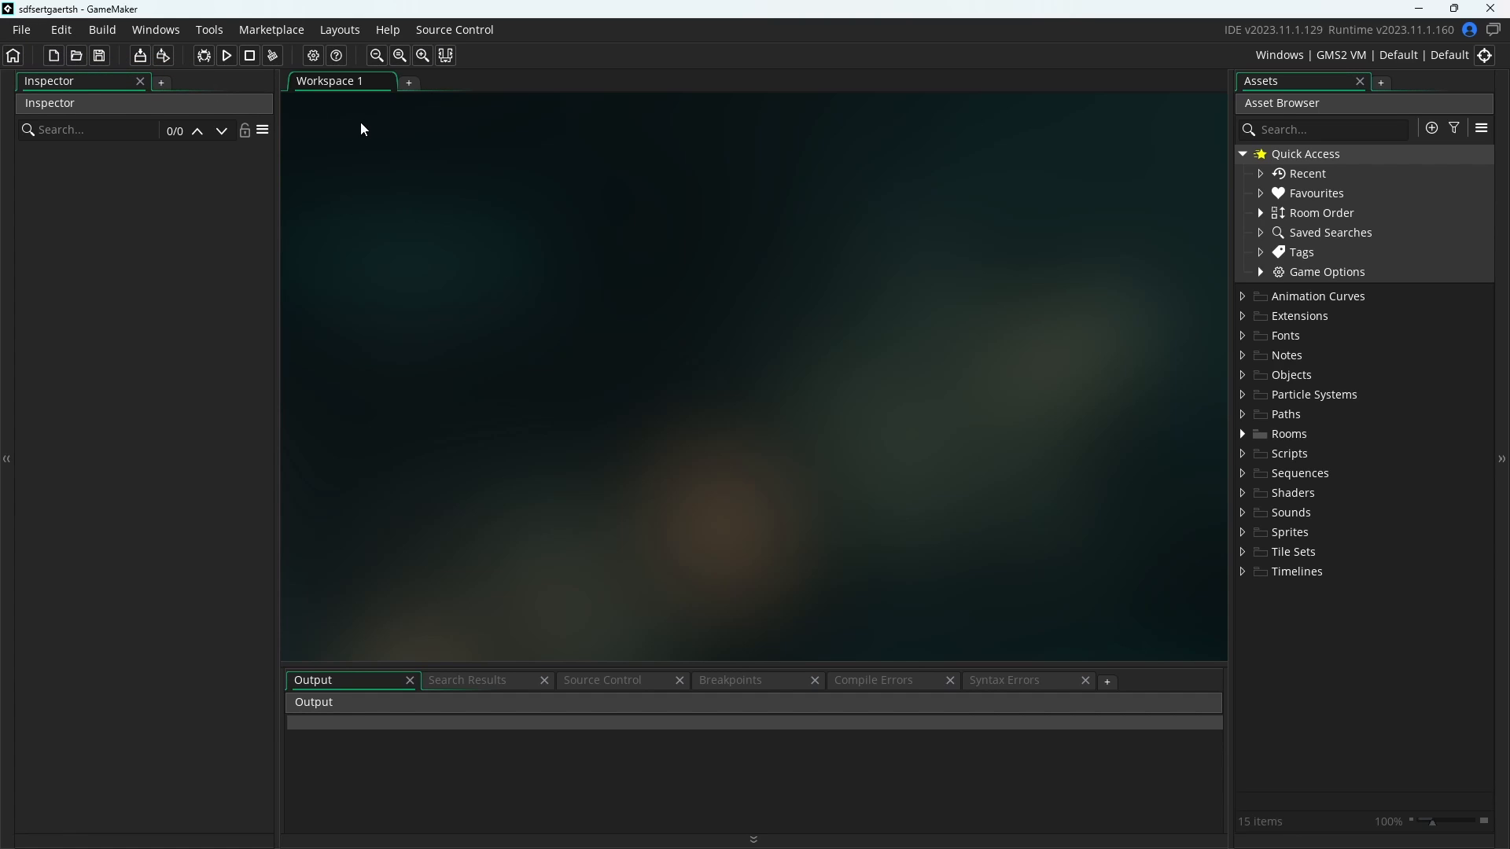
Test-run the empty game for Windows and switch the build target platform to GX.games
{"action": "left_click", "coordinate": [227, 56]}
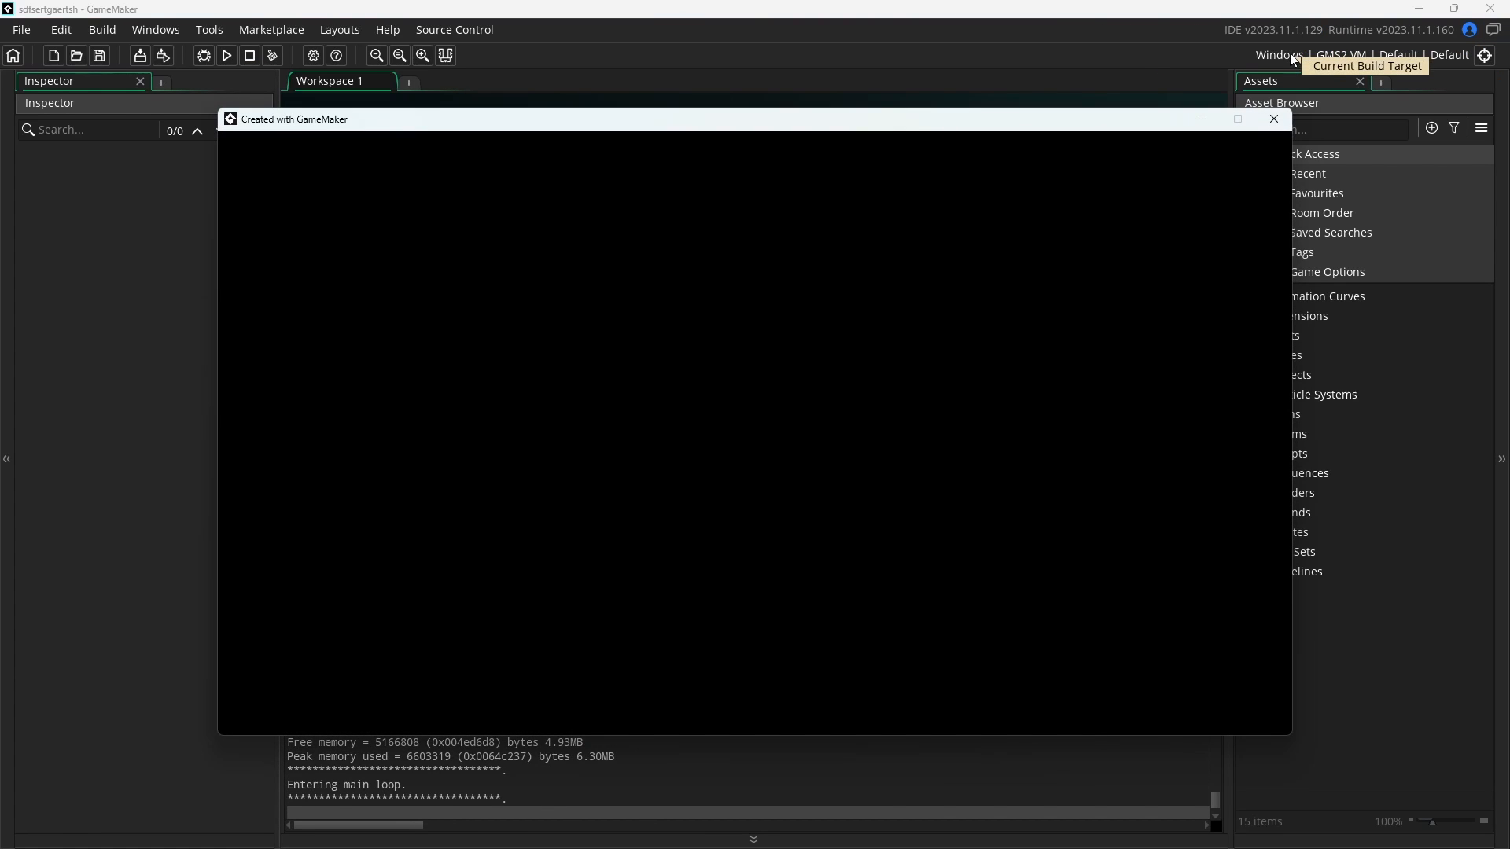
{"action": "left_click", "coordinate": [1481, 58]}
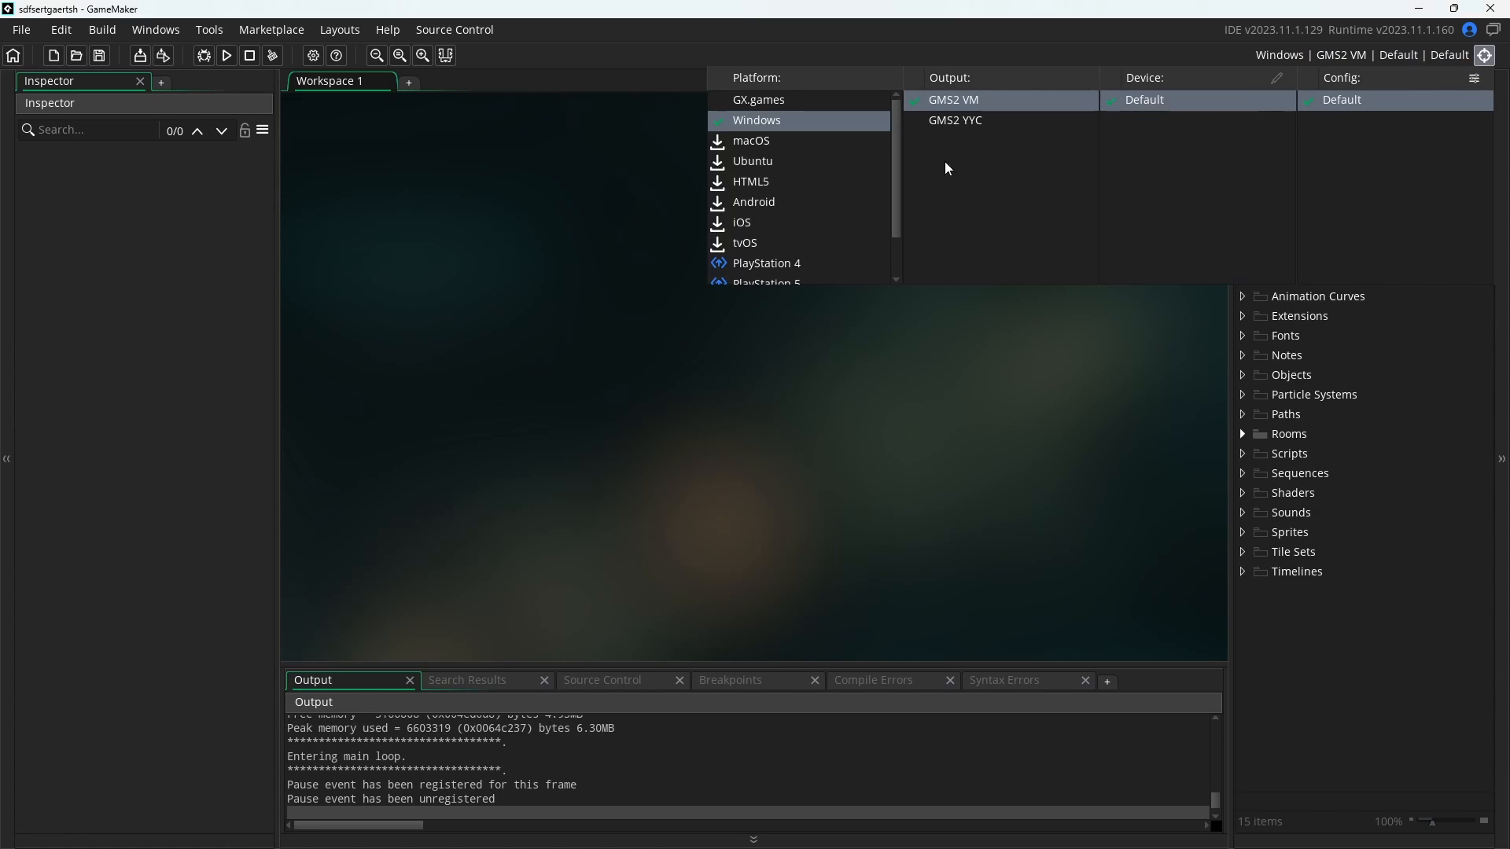
{"action": "left_click", "coordinate": [772, 99]}
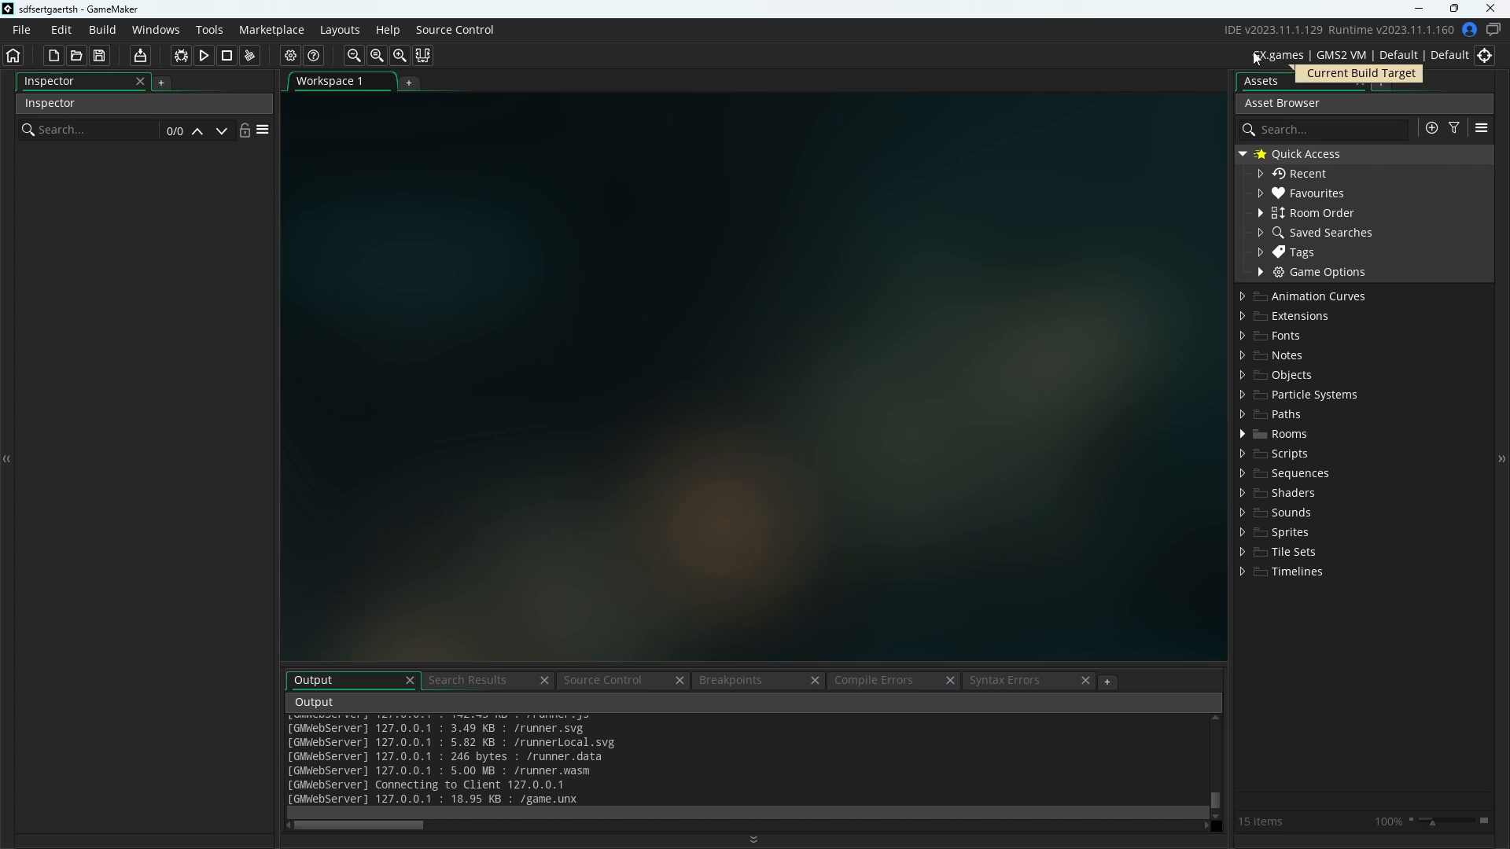
Set the build target platform to Windows, and test-run the game until its window opens before closing it
{"action": "left_click", "coordinate": [1484, 55]}
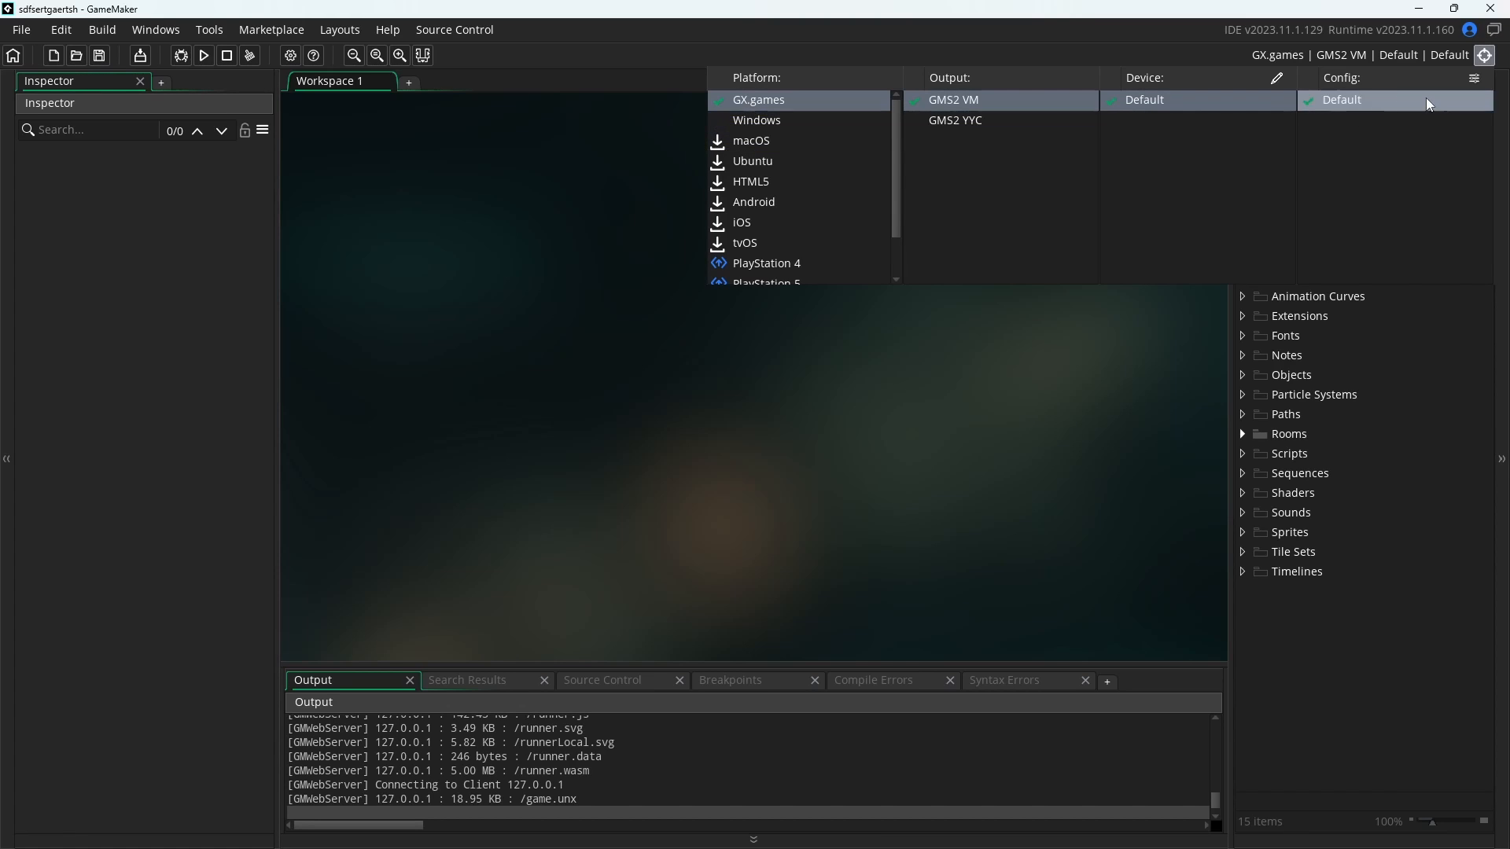
{"action": "left_click", "coordinate": [722, 123]}
{"action": "key", "text": "F5"}
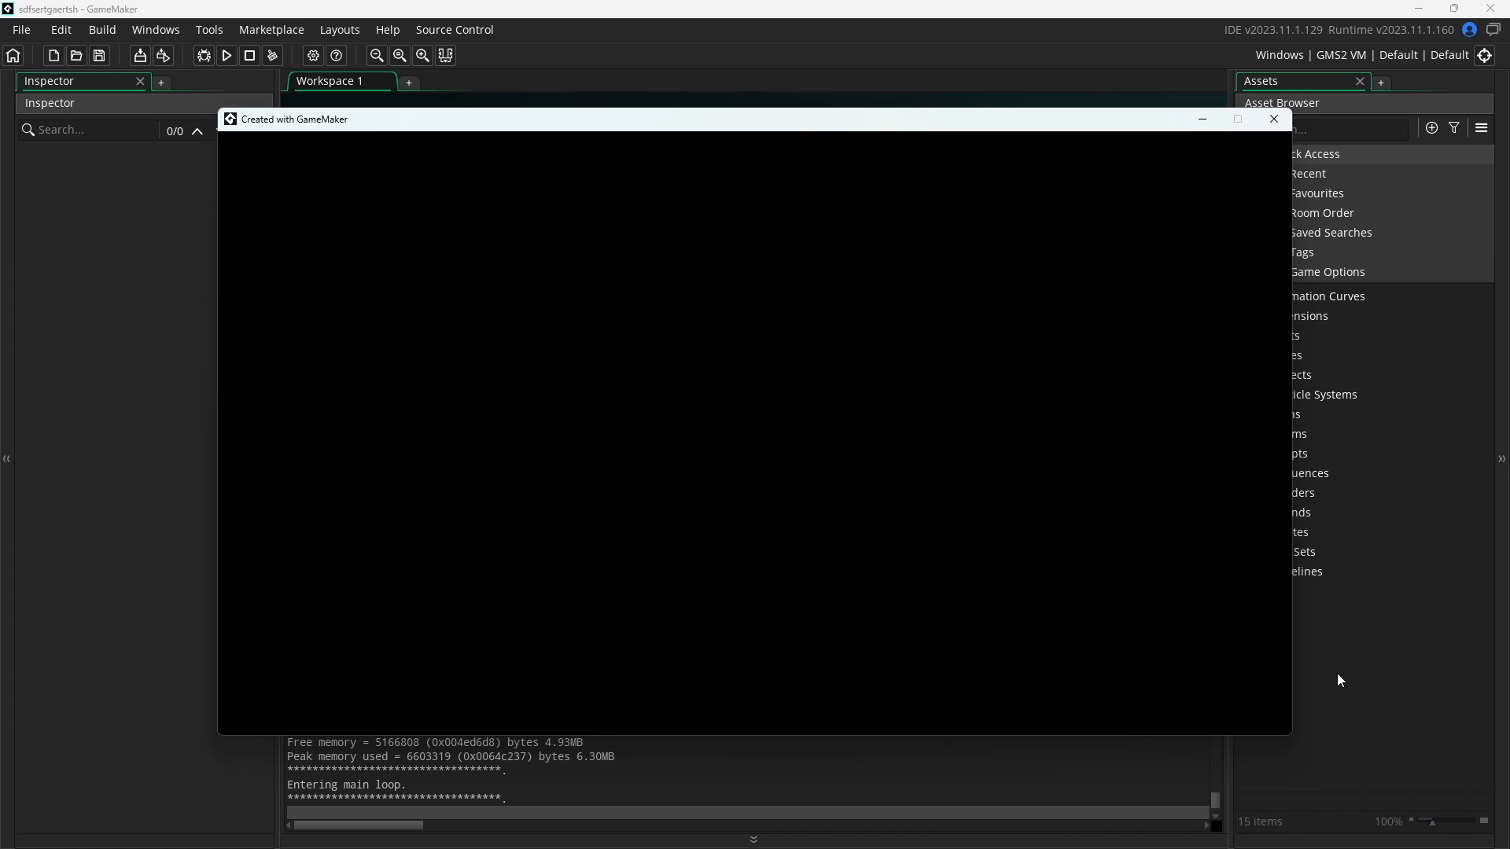
{"action": "left_click", "coordinate": [1273, 120]}
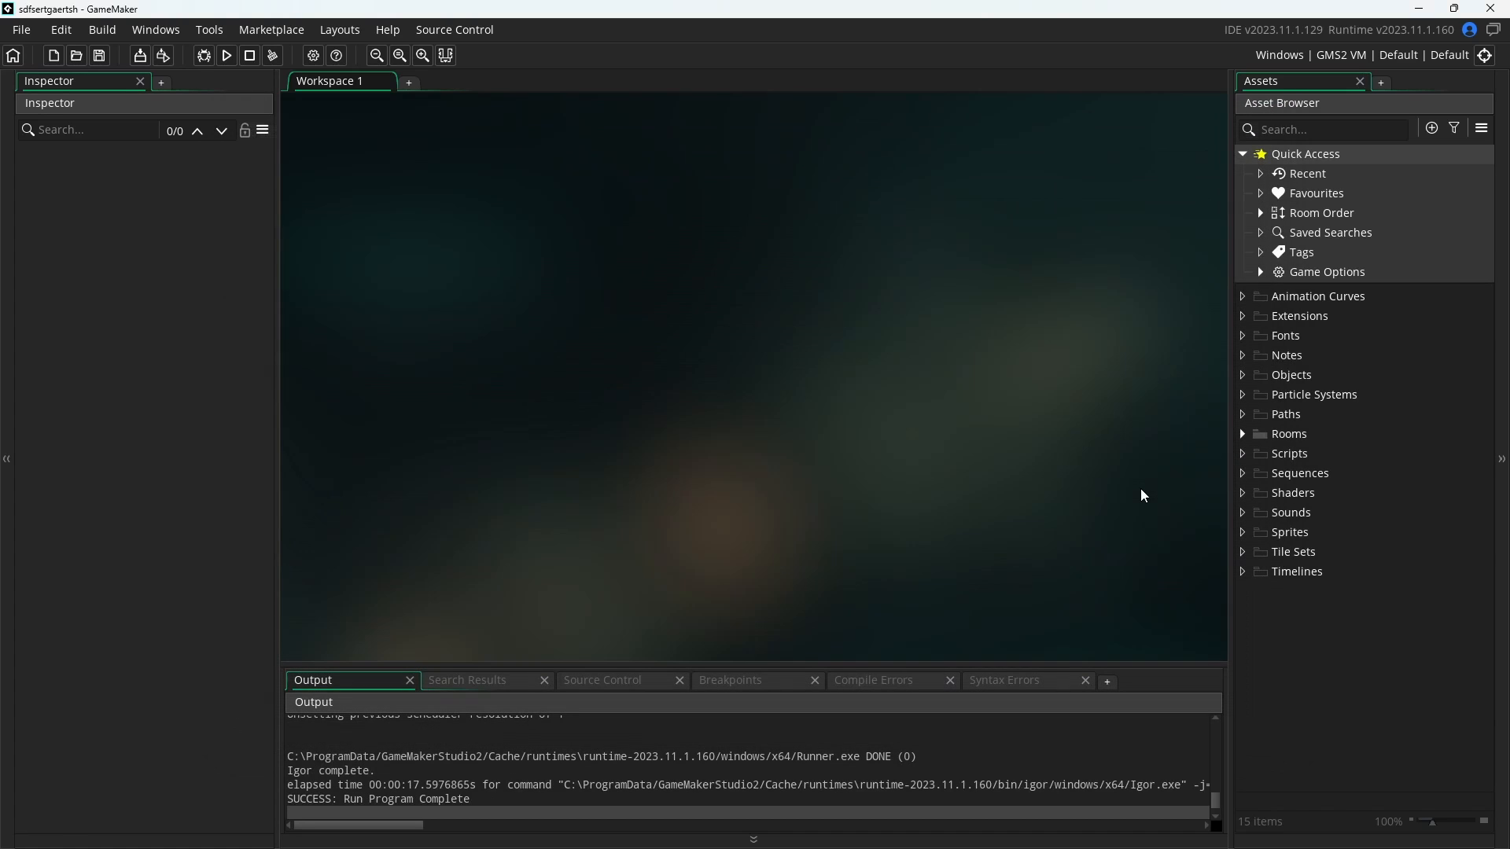
Collapse the Quick Access section and open Room1 from the Rooms folder in the room editor
{"action": "left_click", "coordinate": [1242, 154]}
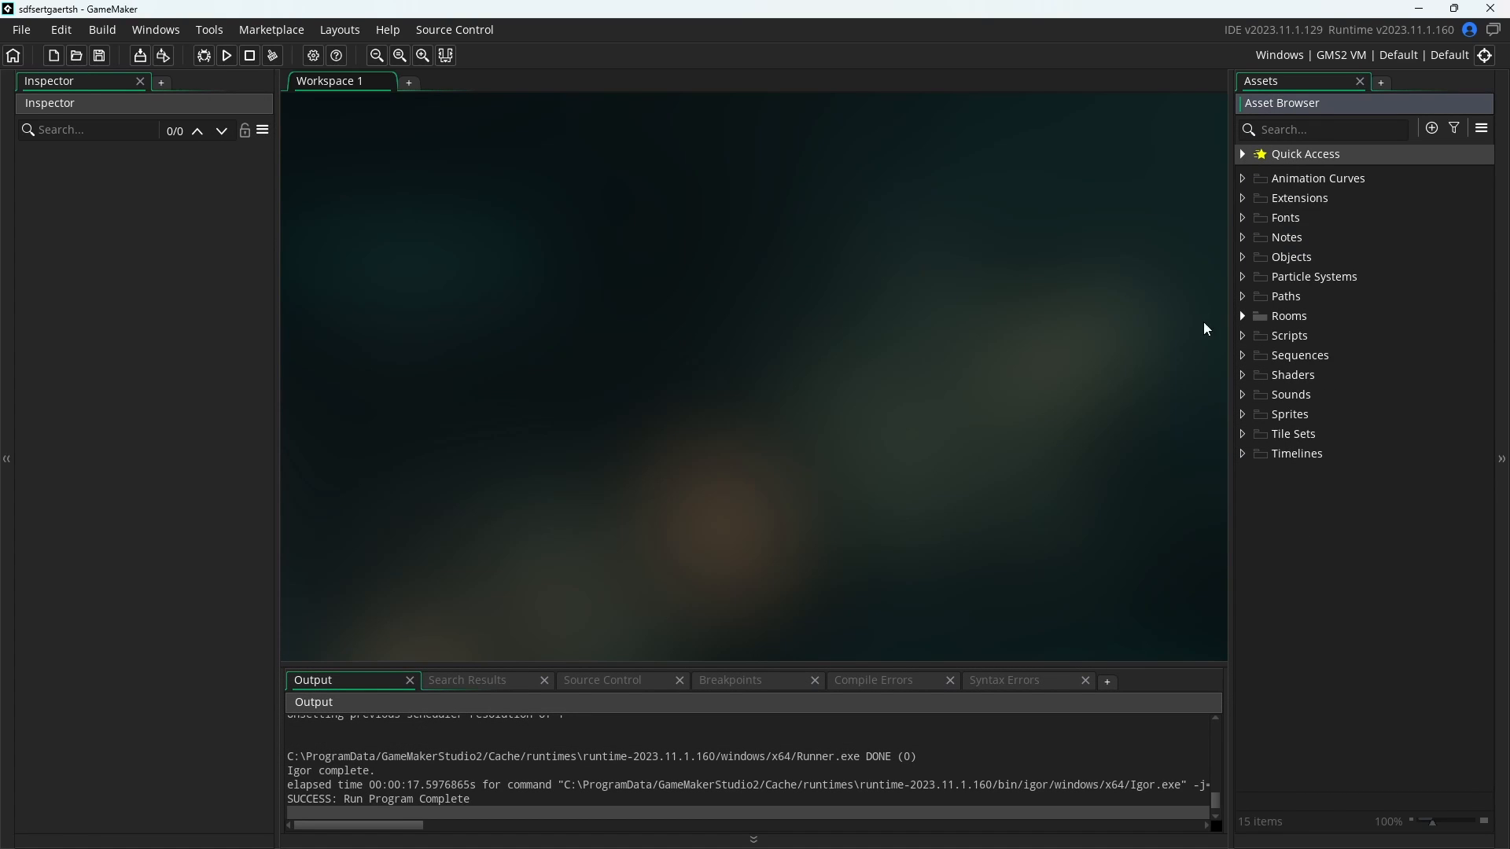
{"action": "left_click", "coordinate": [1242, 318]}
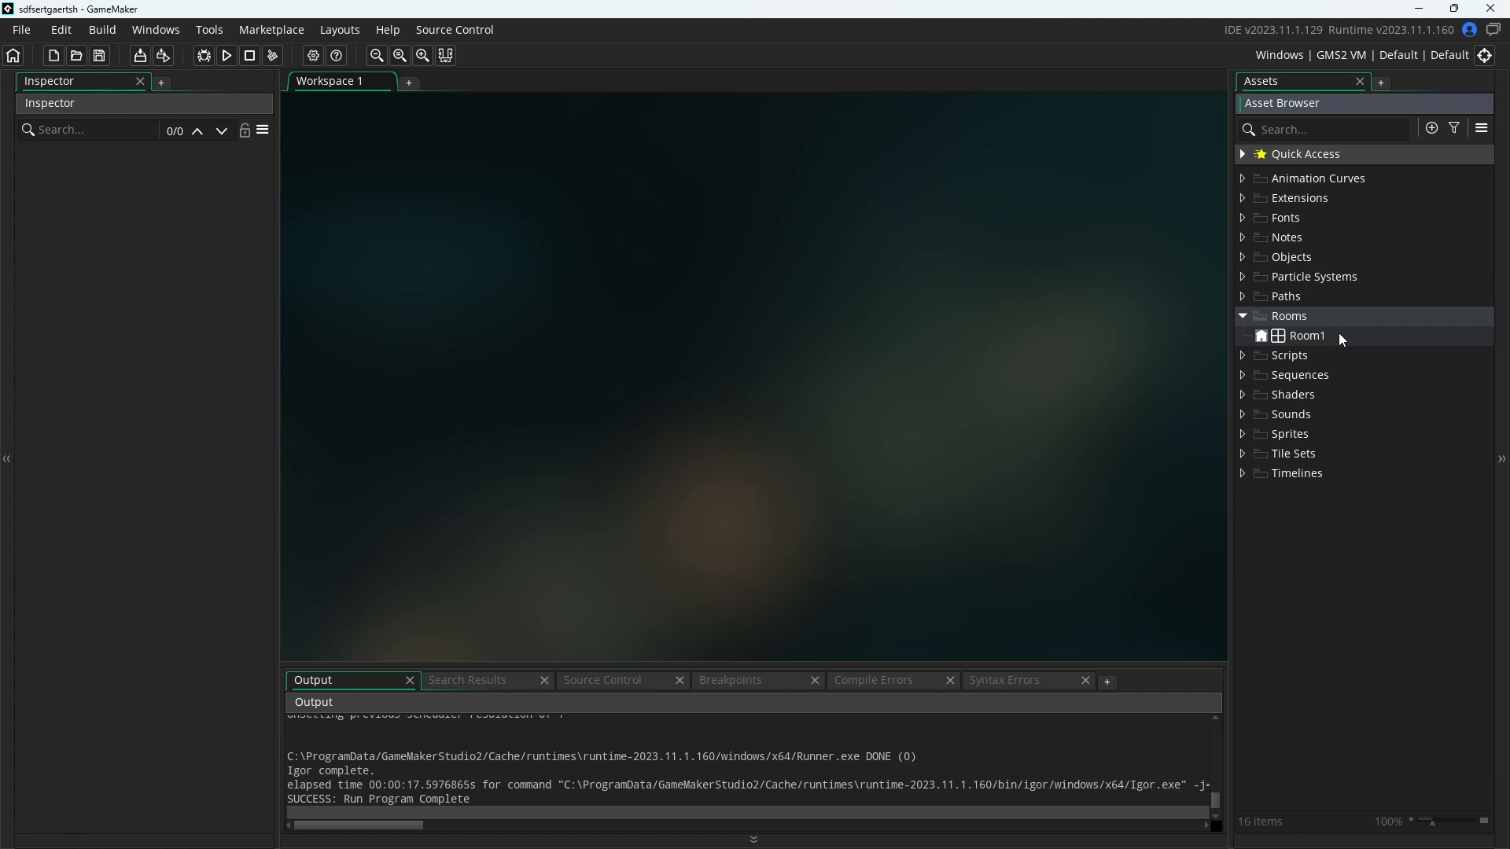
{"action": "left_click", "coordinate": [1306, 336]}
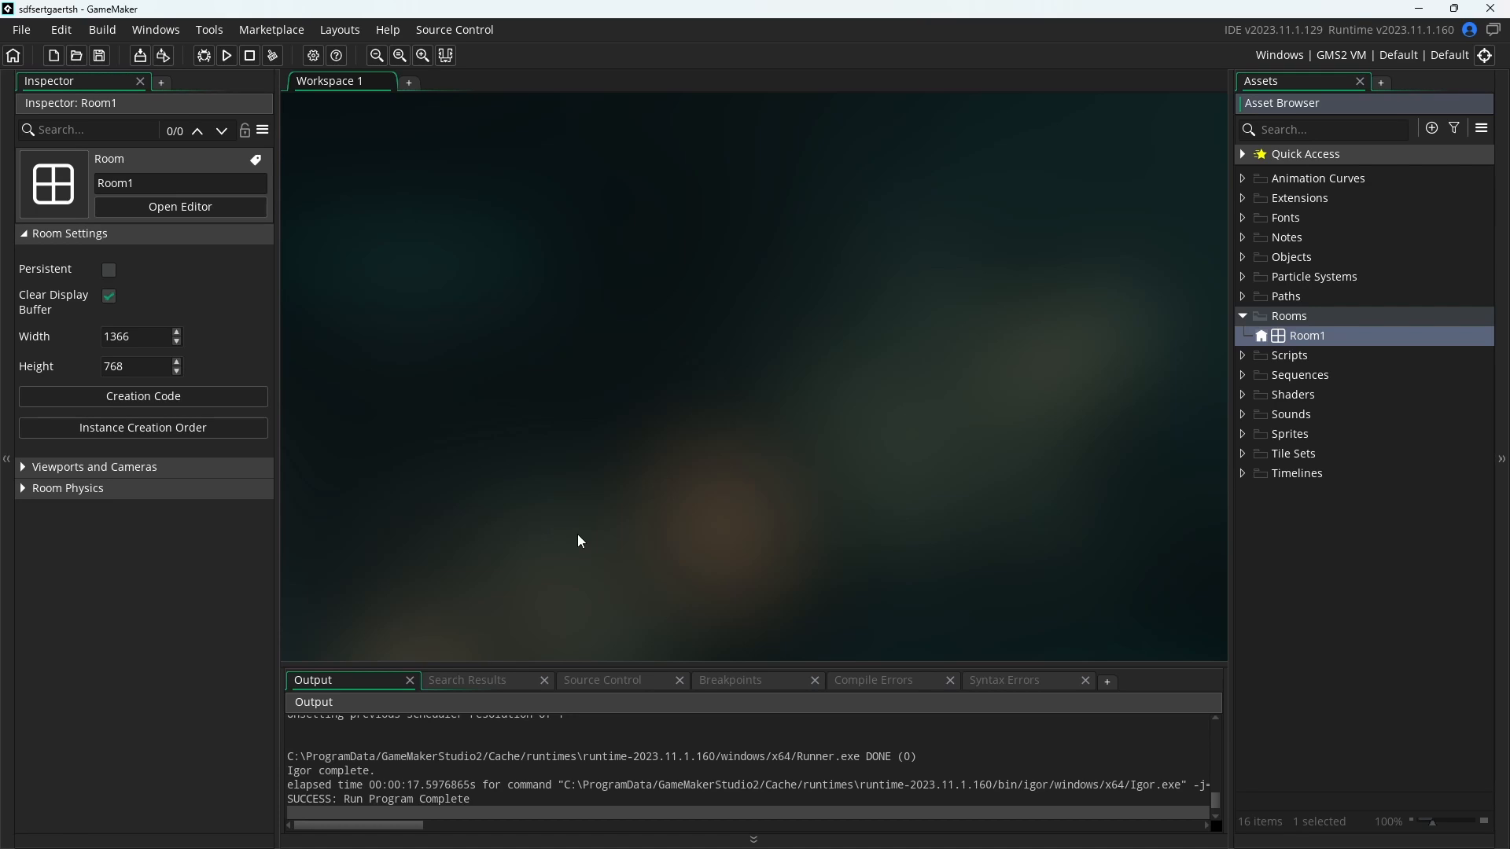
{"action": "double_click", "coordinate": [1301, 337]}
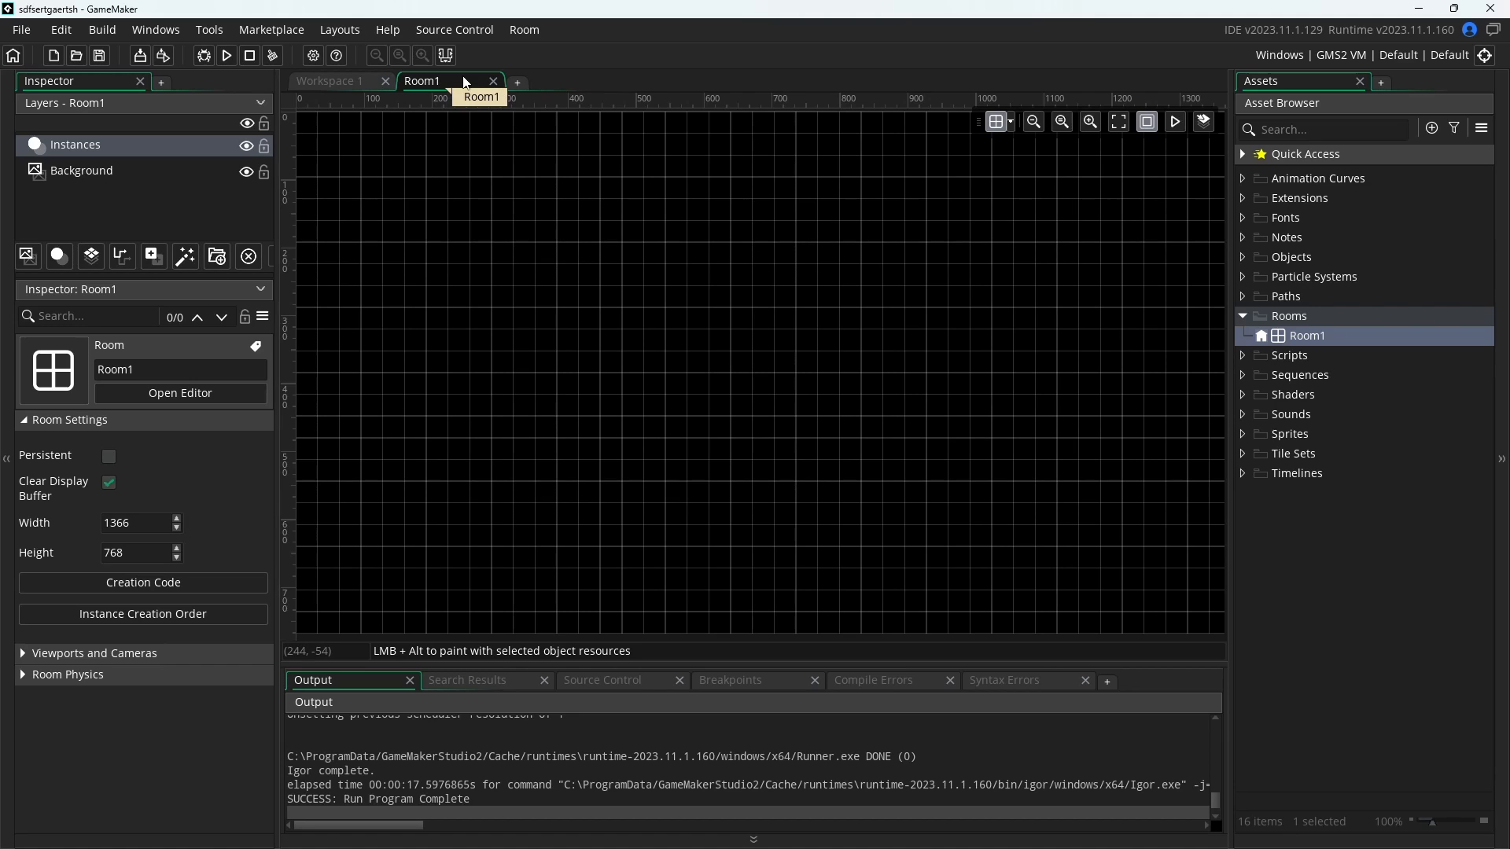
Switch between Workspace 1 and the Room1 editor, and close the Room1 editor
{"action": "left_click", "coordinate": [342, 82]}
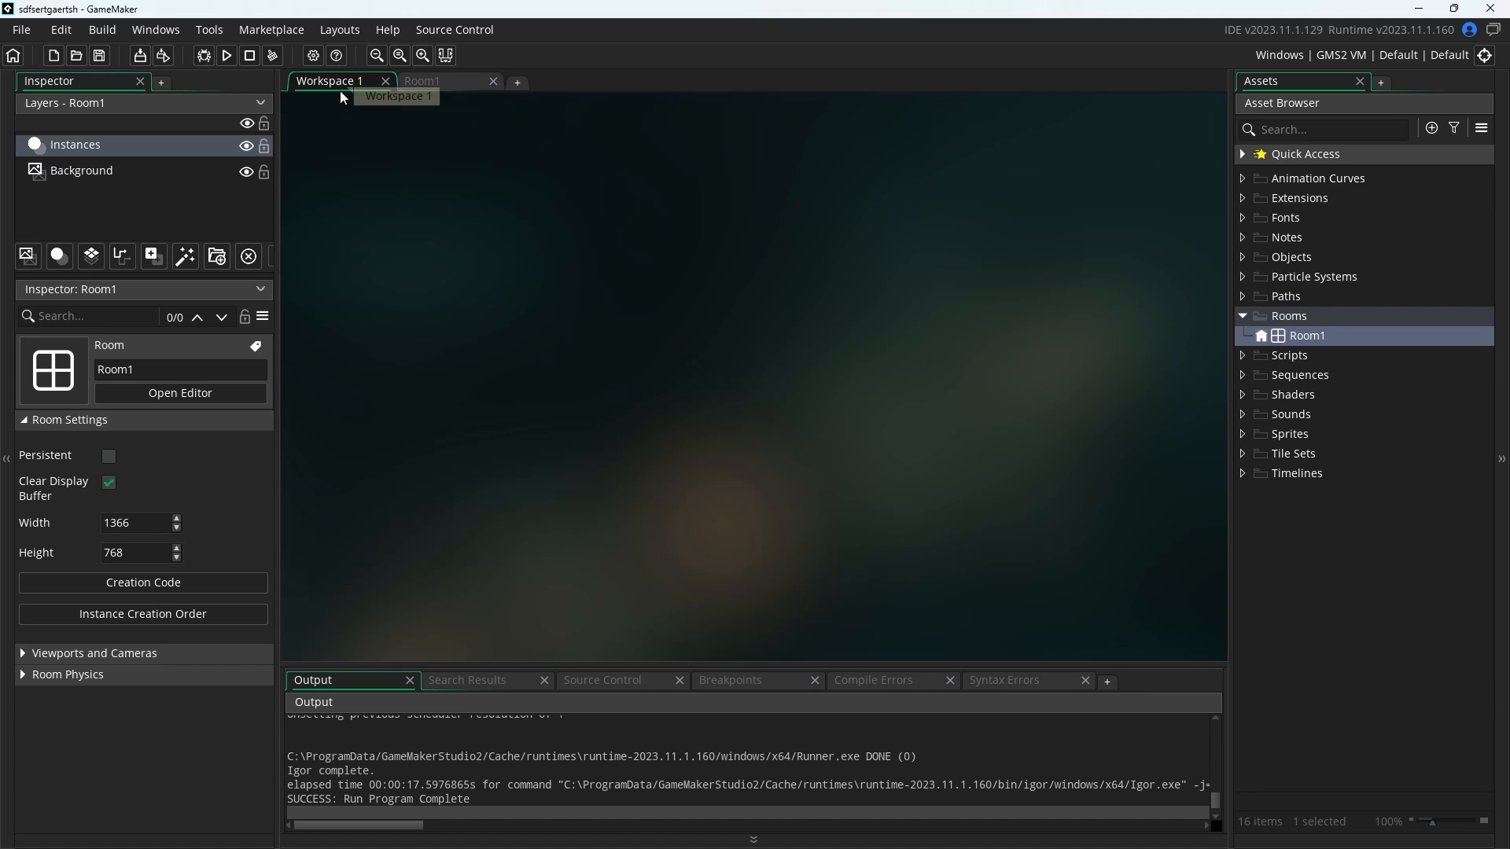
{"action": "left_click", "coordinate": [423, 89]}
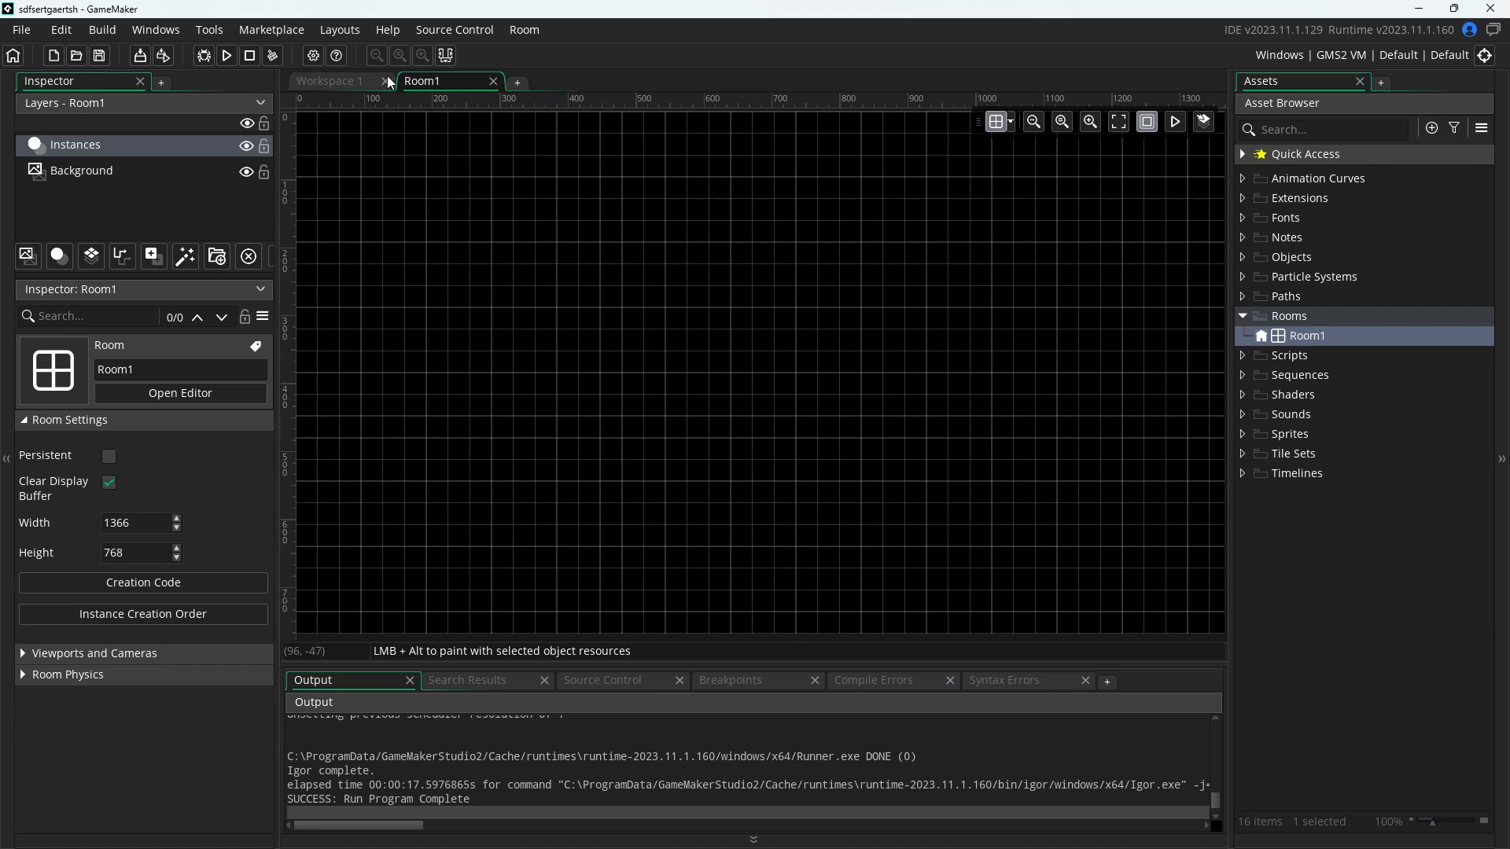
{"action": "left_click", "coordinate": [493, 82]}
{"action": "double_click", "coordinate": [1374, 337]}
{"action": "left_click", "coordinate": [409, 82]}
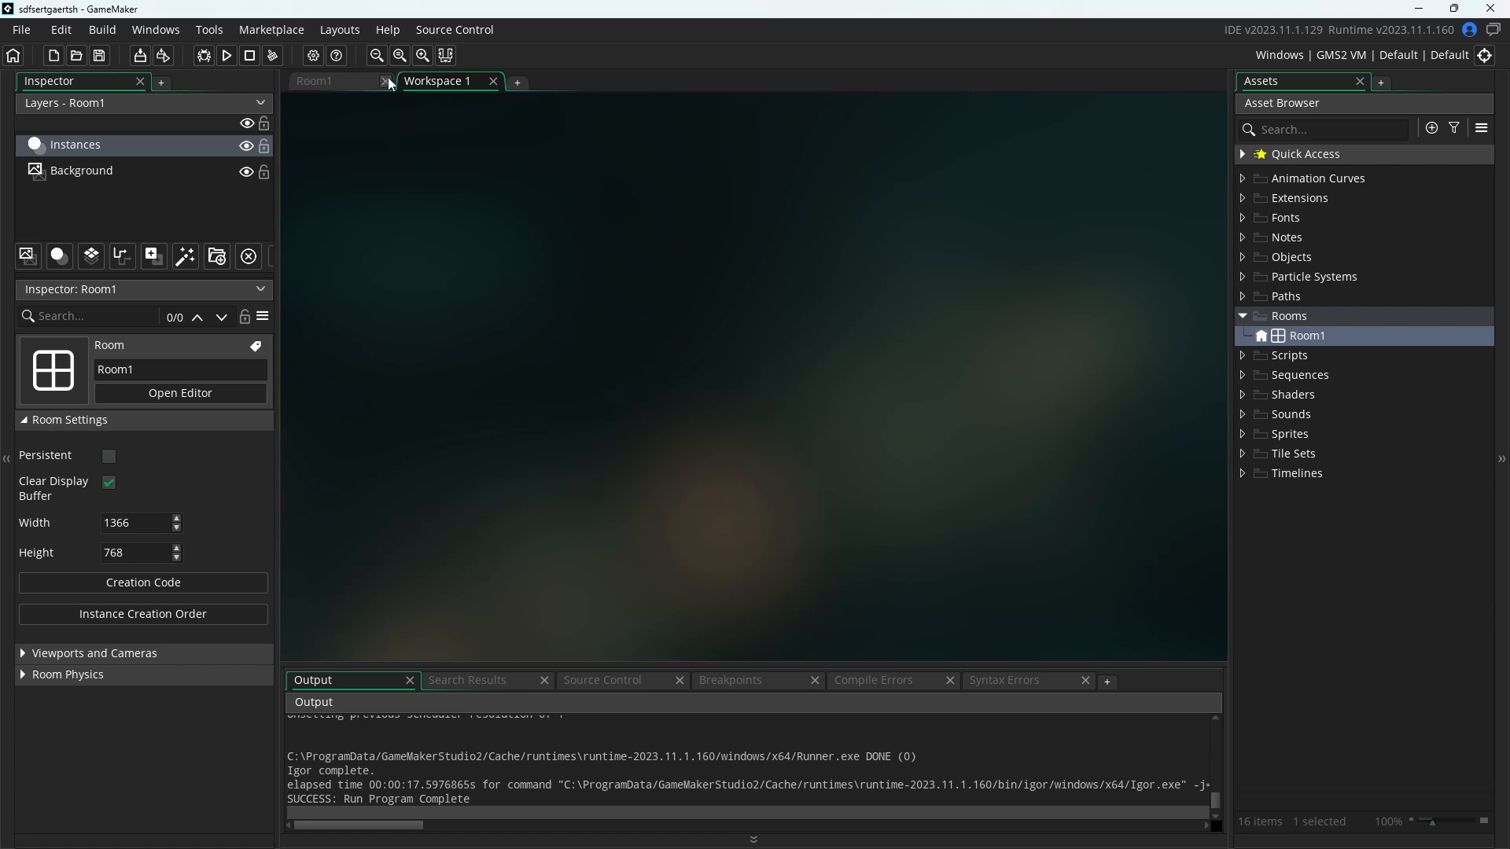
{"action": "left_click", "coordinate": [386, 81]}
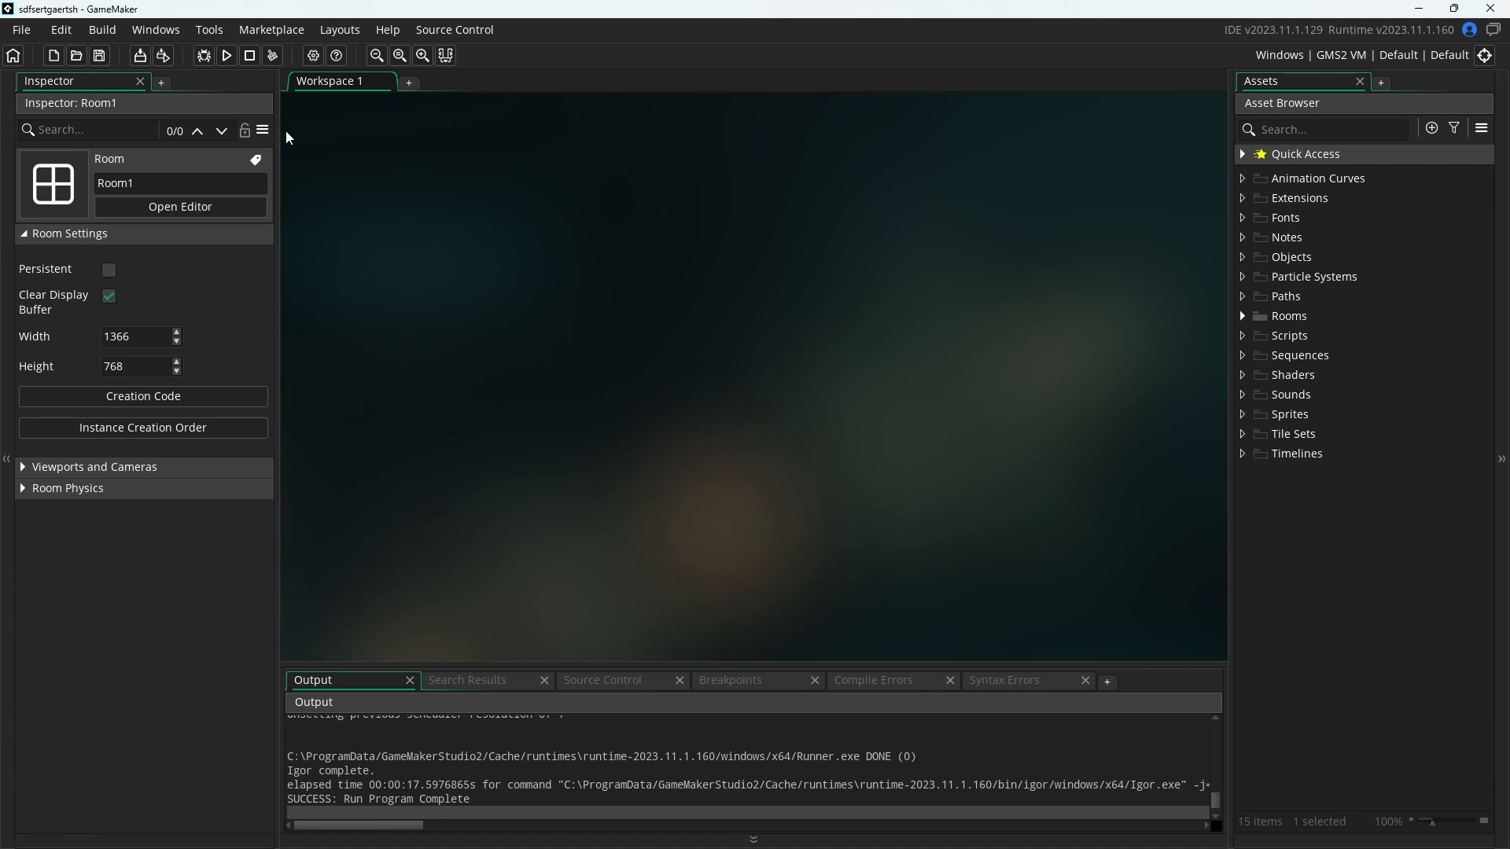
Narrow the Inspector dock, and hide all docks before showing the Inspector, Output and Assets docks again
{"action": "left_click_drag", "start_coordinate": [279, 132], "coordinate": [213, 337]}
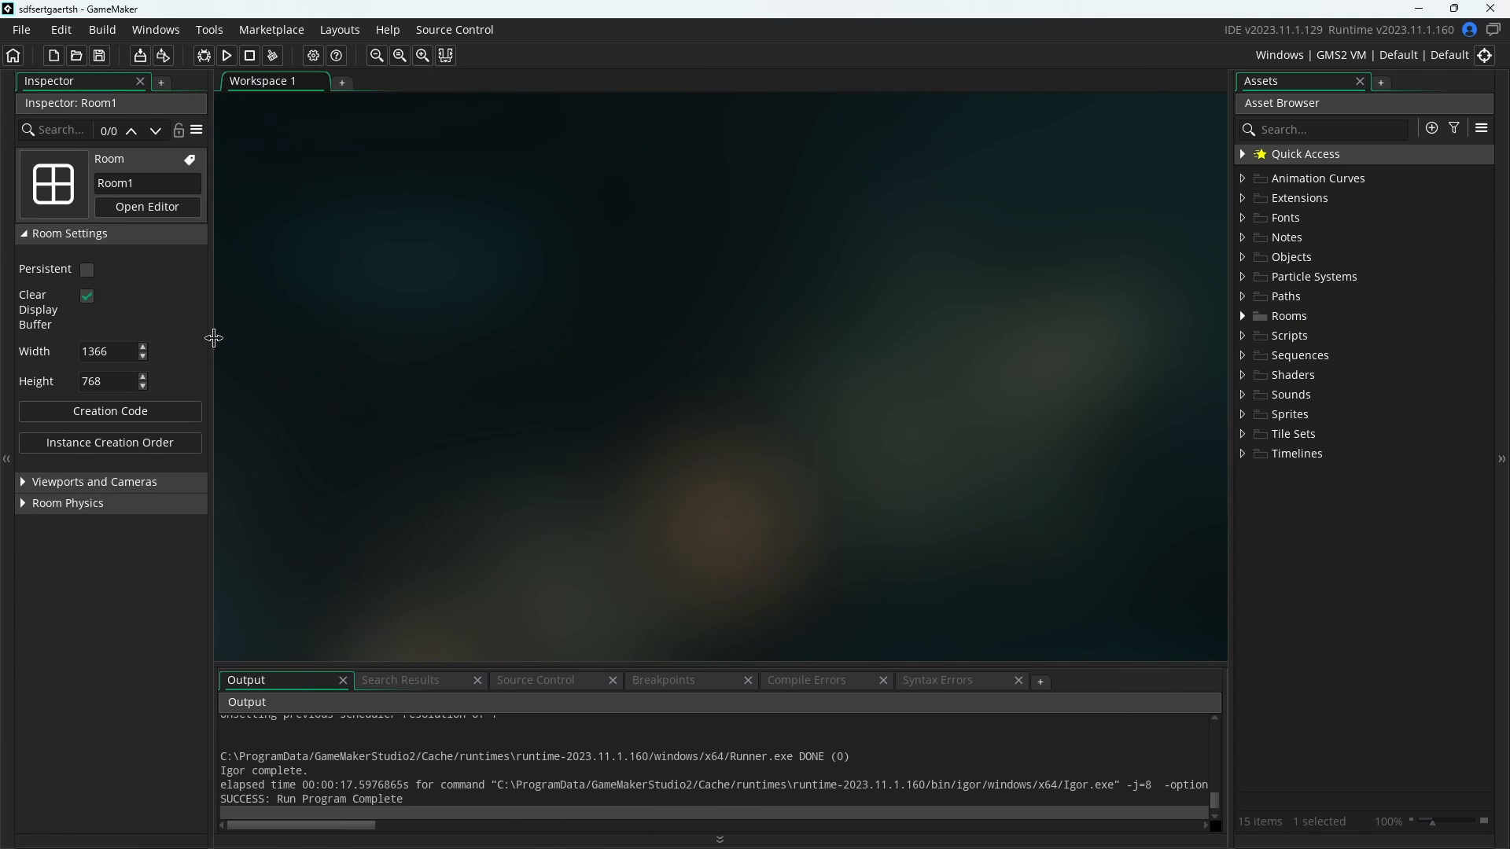
{"action": "left_click", "coordinate": [446, 55]}
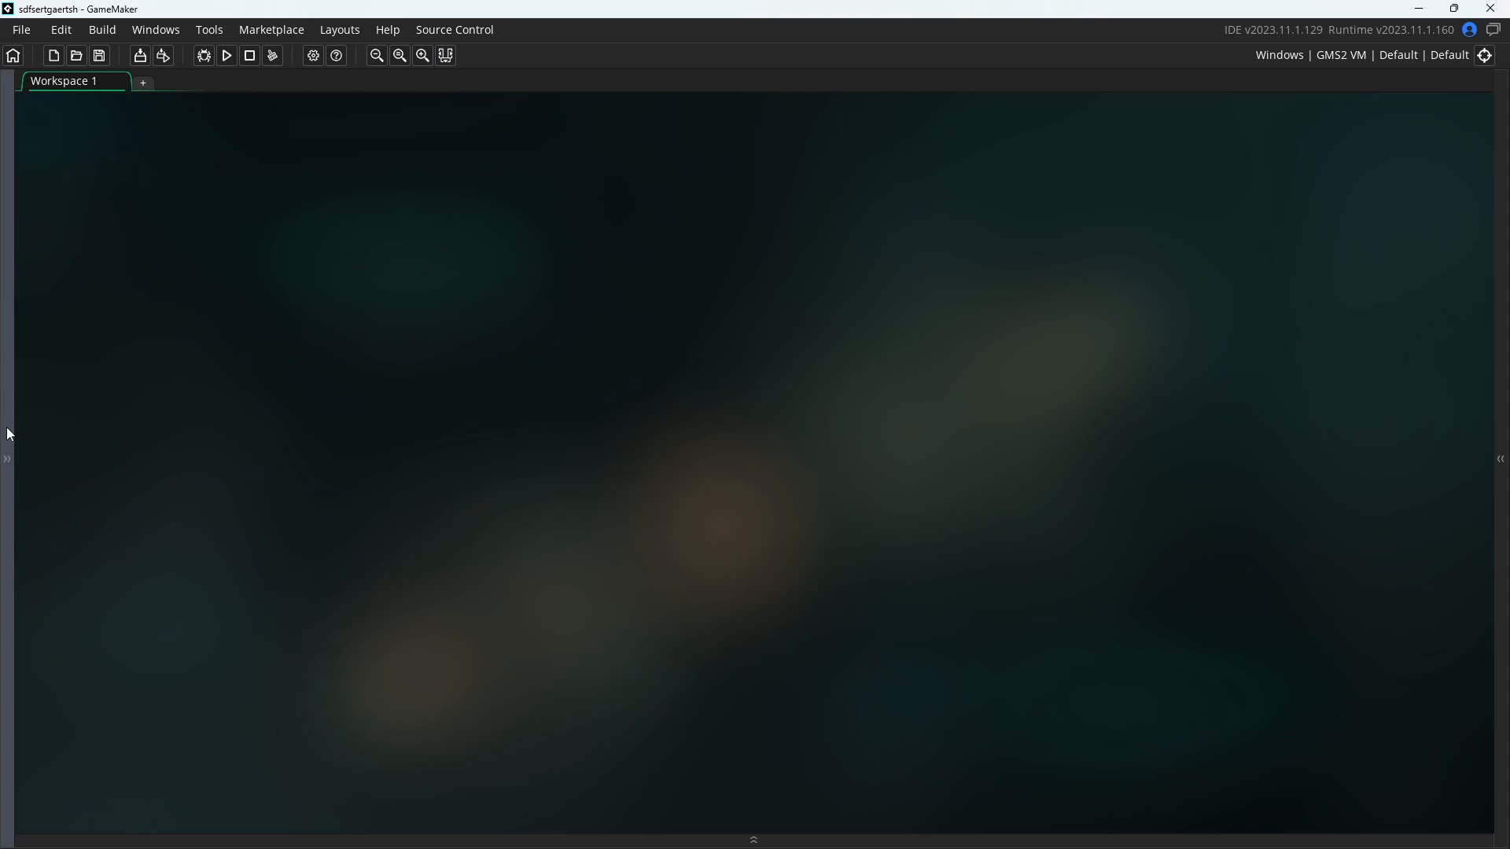
{"action": "left_click", "coordinate": [7, 459]}
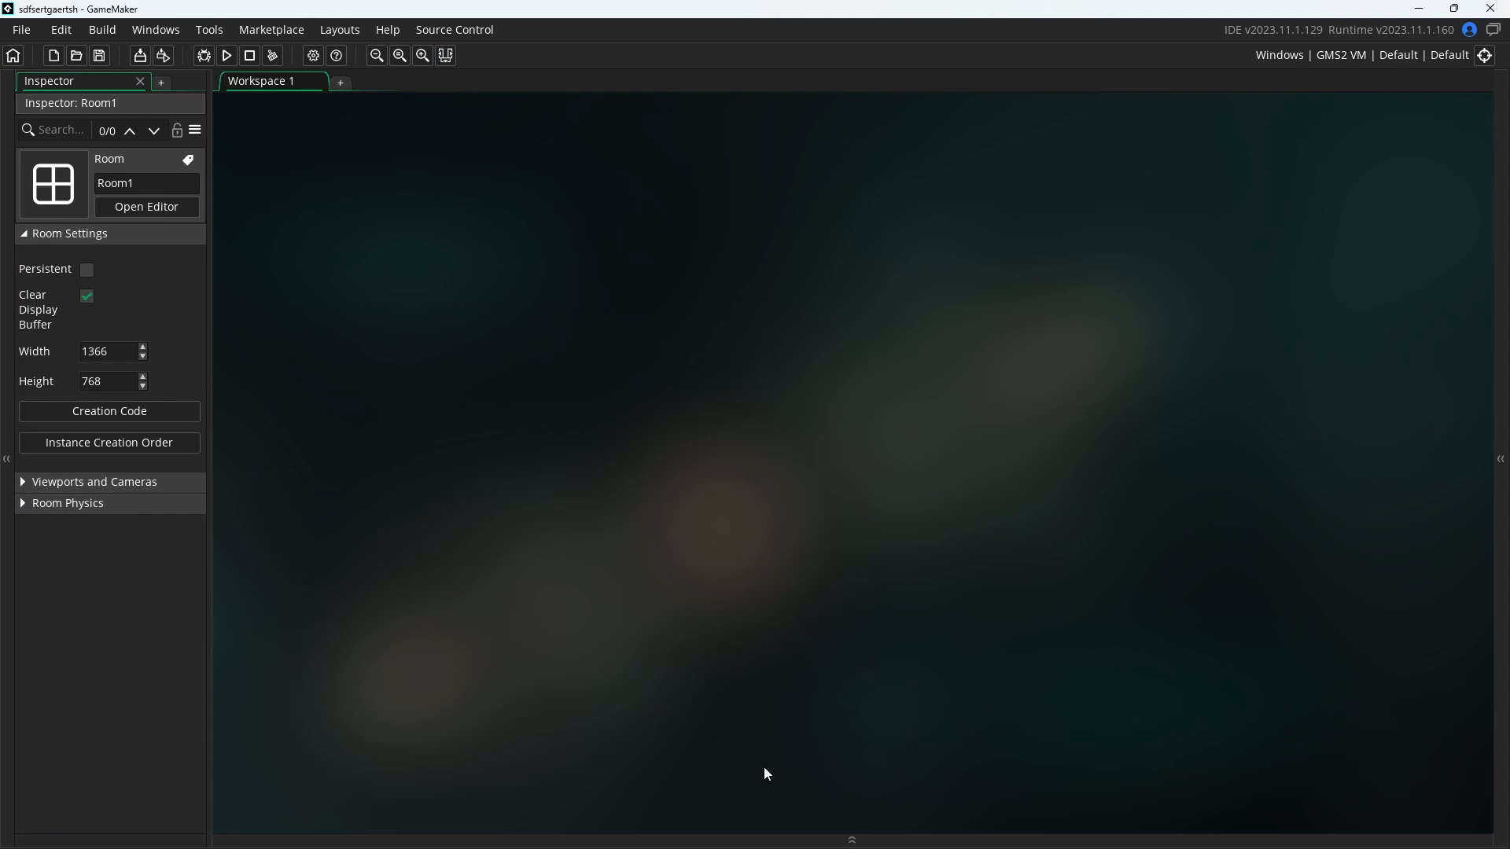
{"action": "left_click", "coordinate": [870, 838]}
{"action": "left_click", "coordinate": [1501, 459]}
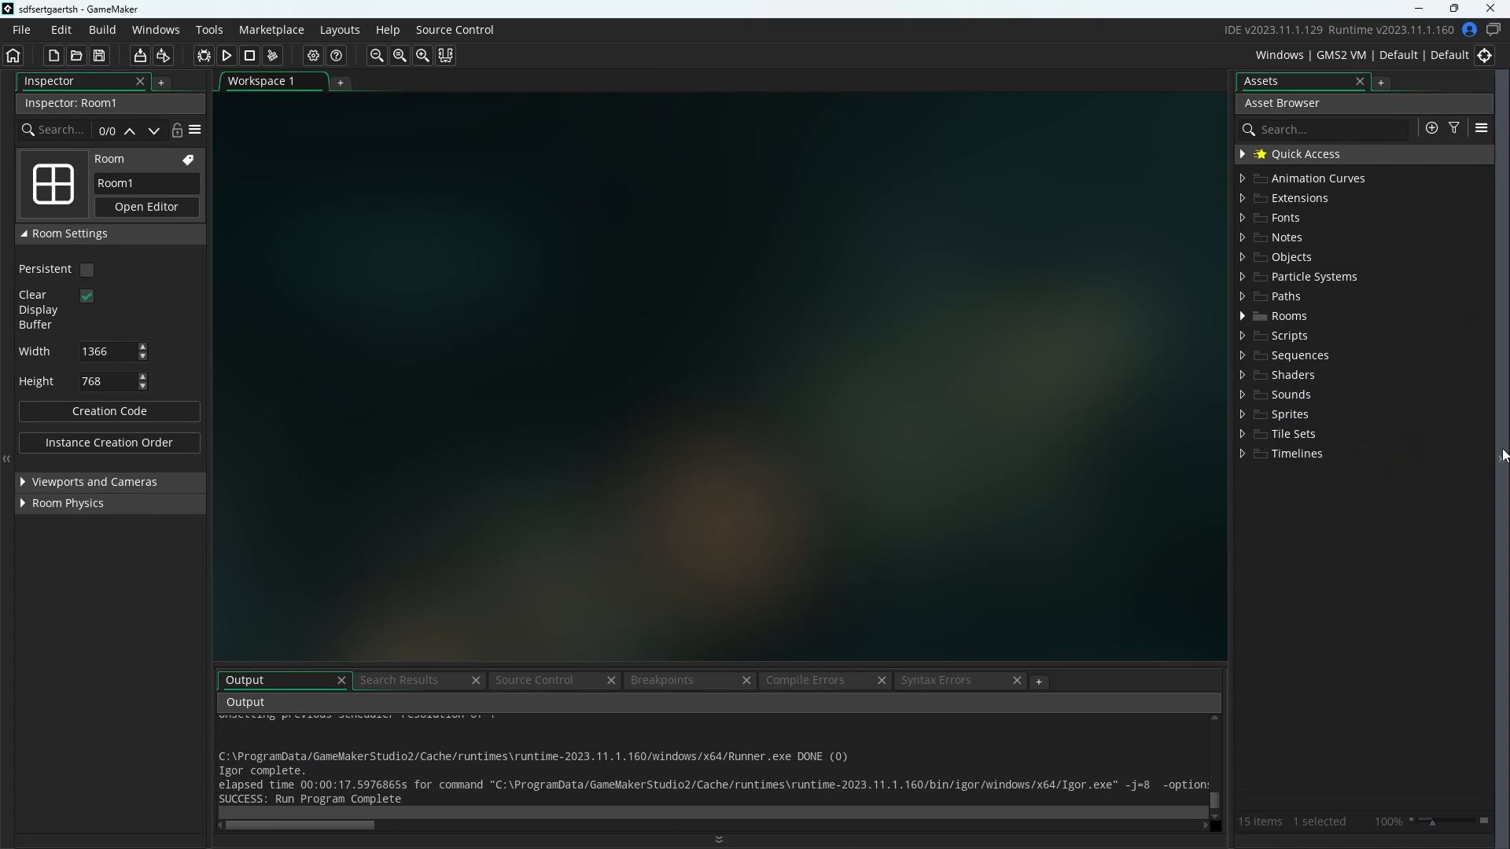
Detach the Asset Browser as a floating dock and dock it beside the Inspector
{"action": "left_click_drag", "start_coordinate": [1300, 82], "coordinate": [844, 178]}
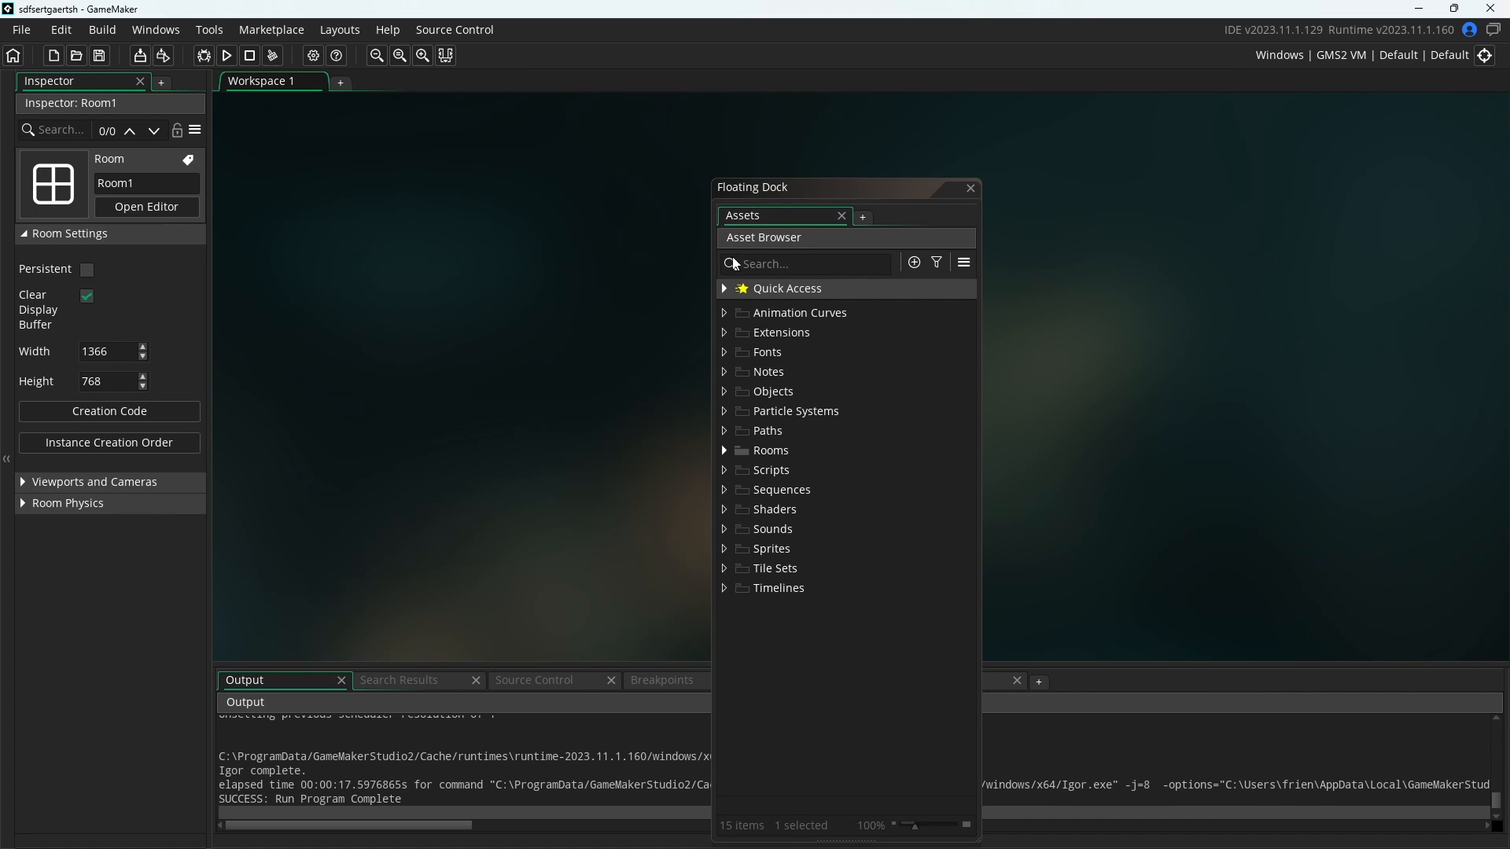
{"action": "left_click_drag", "start_coordinate": [771, 199], "coordinate": [215, 120]}
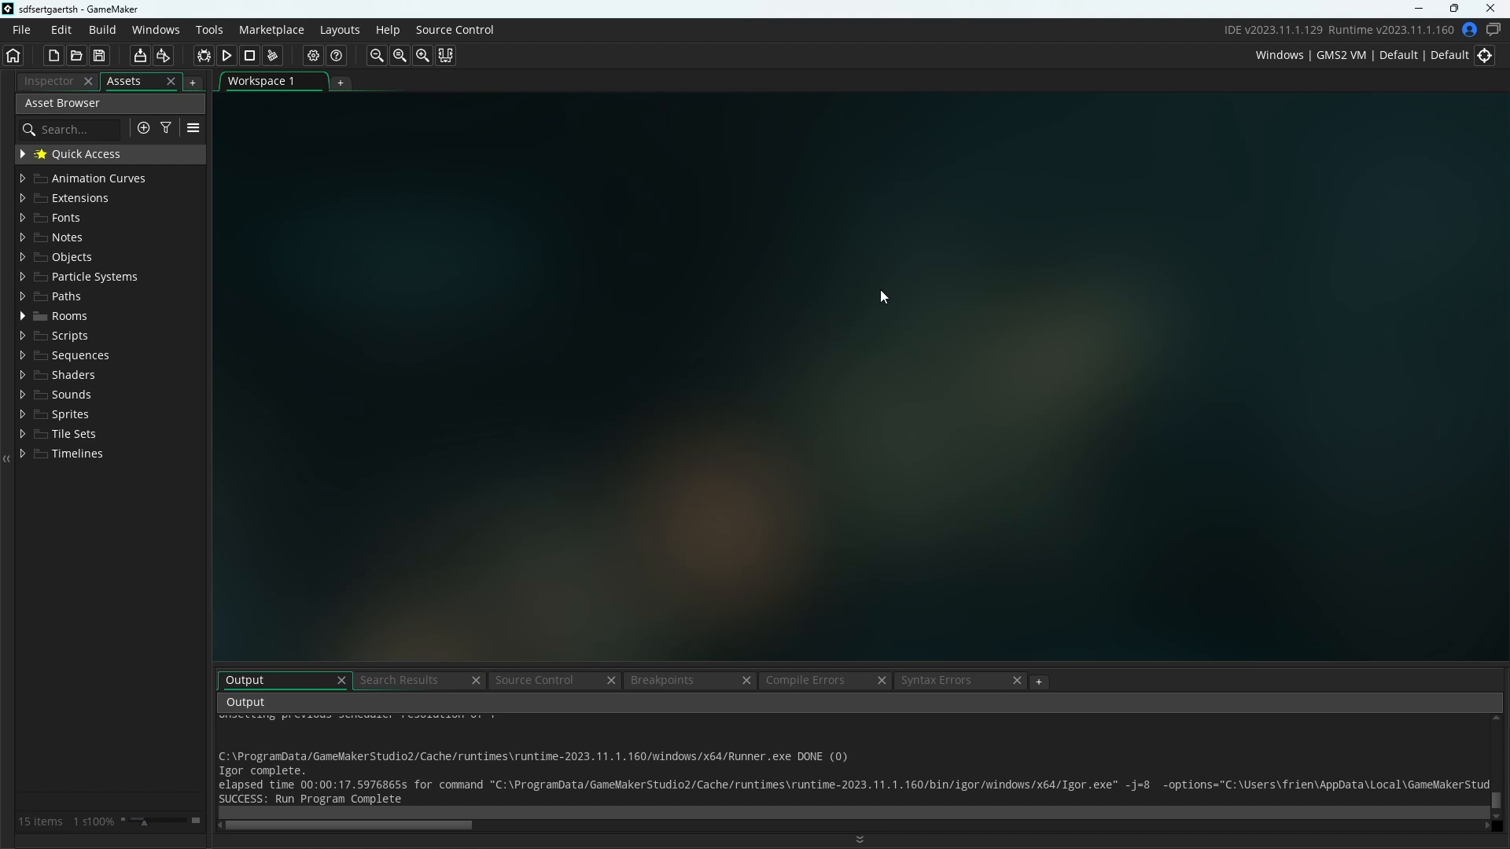
Reset the project layout to its default arrangement
{"action": "left_click", "coordinate": [341, 32]}
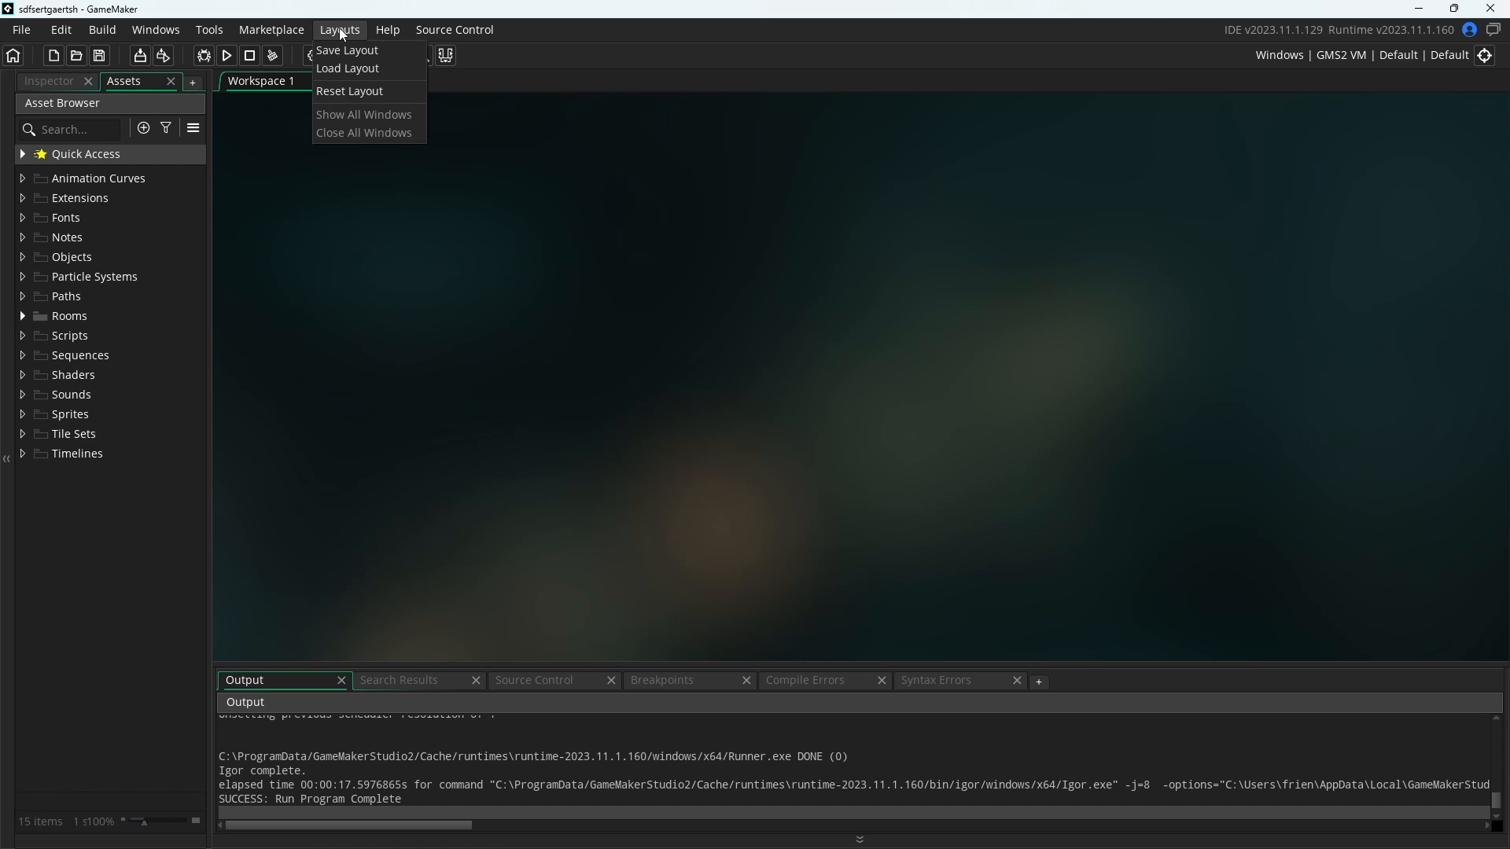
{"action": "left_click", "coordinate": [357, 93]}
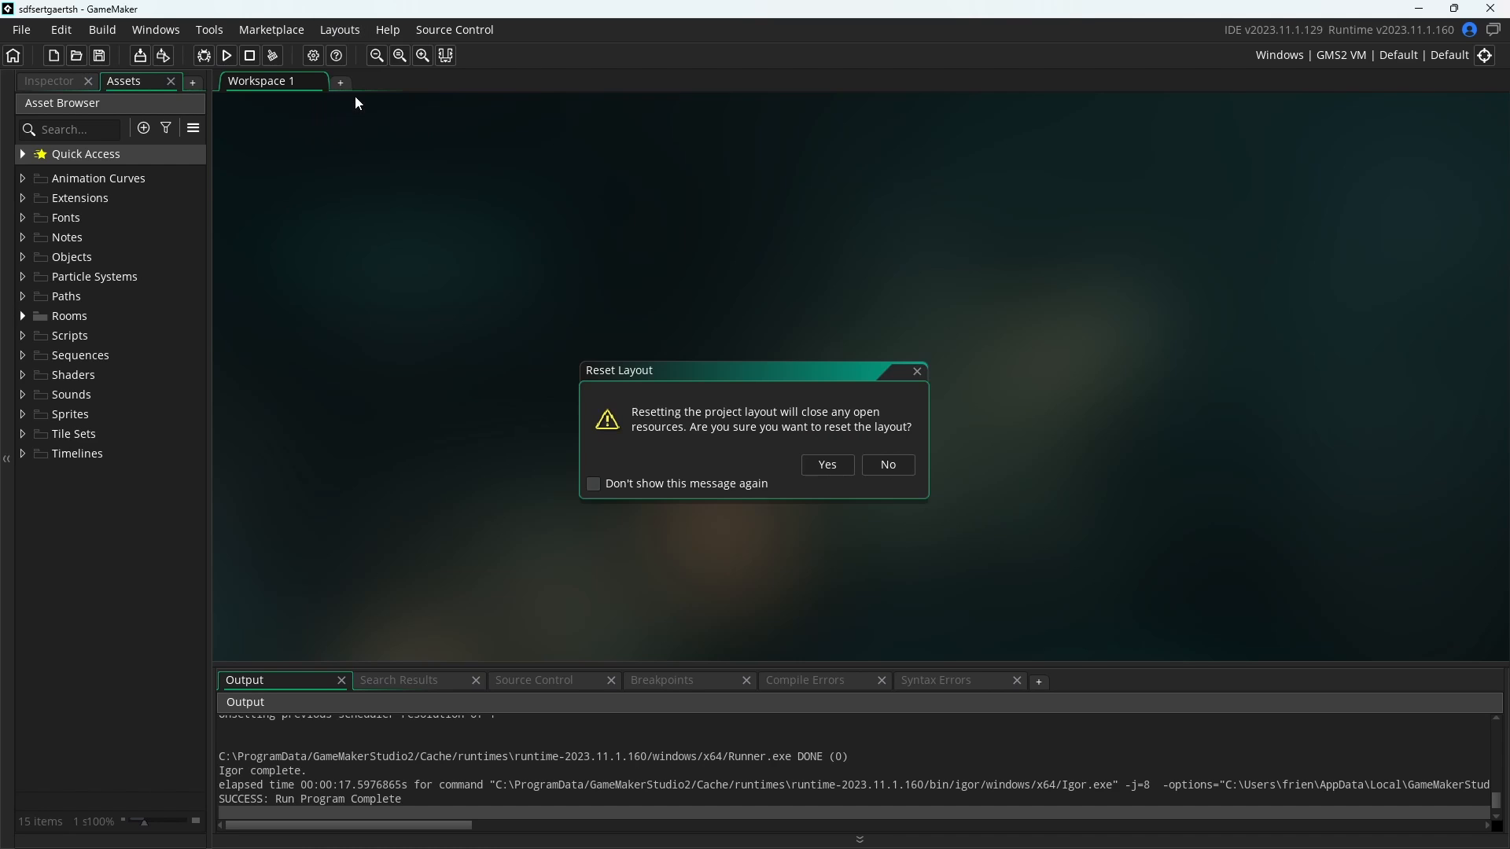
{"action": "left_click", "coordinate": [816, 464]}
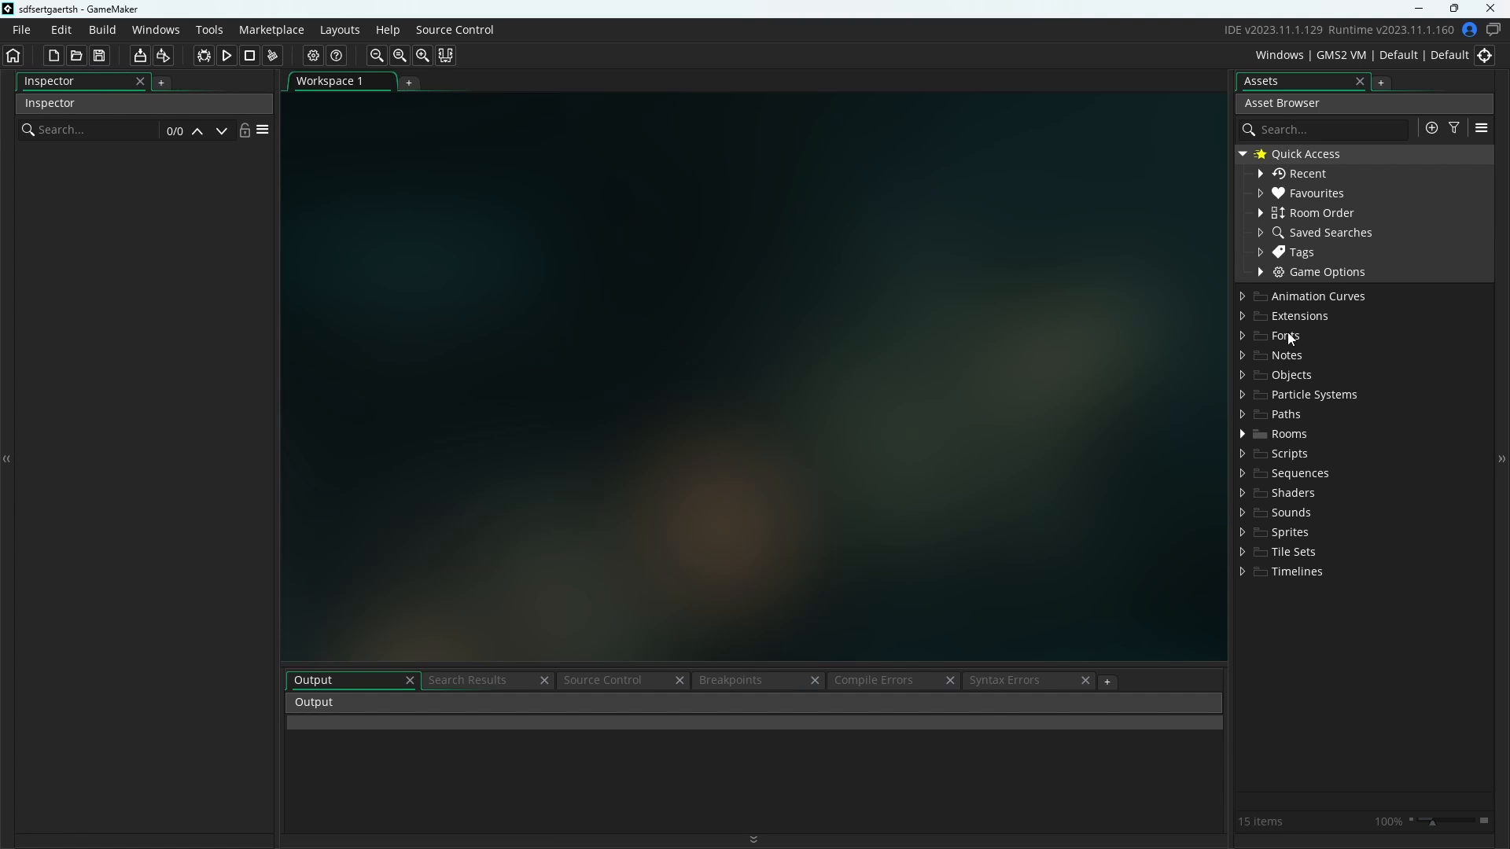
Examine the asset types that can be created in the Asset Browser and select the Sprites folder
{"action": "left_click", "coordinate": [1384, 533]}
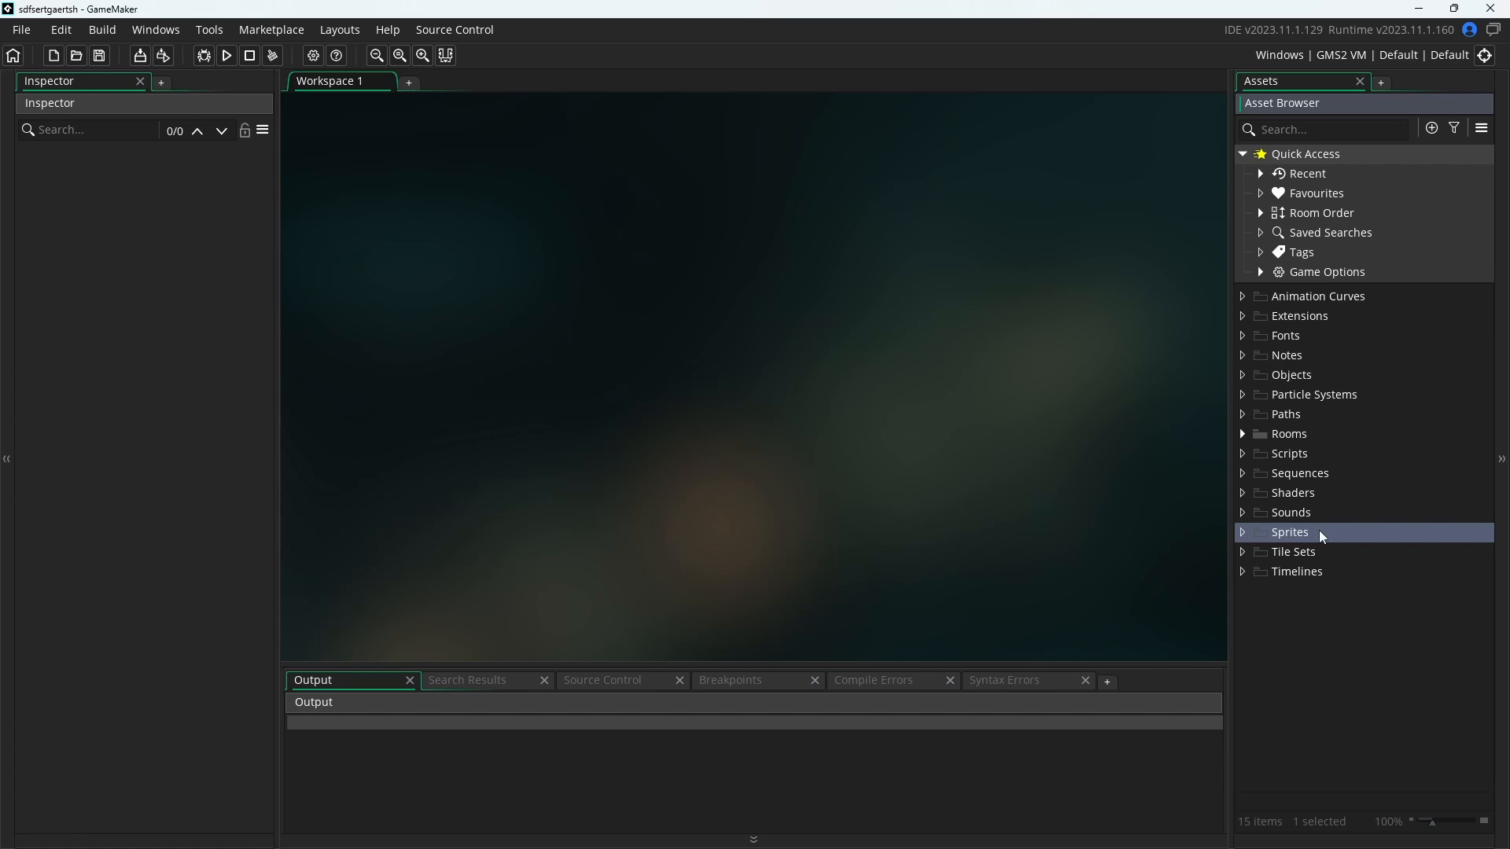
{"action": "left_click", "coordinate": [1395, 611]}
{"action": "right_click", "coordinate": [1327, 616]}
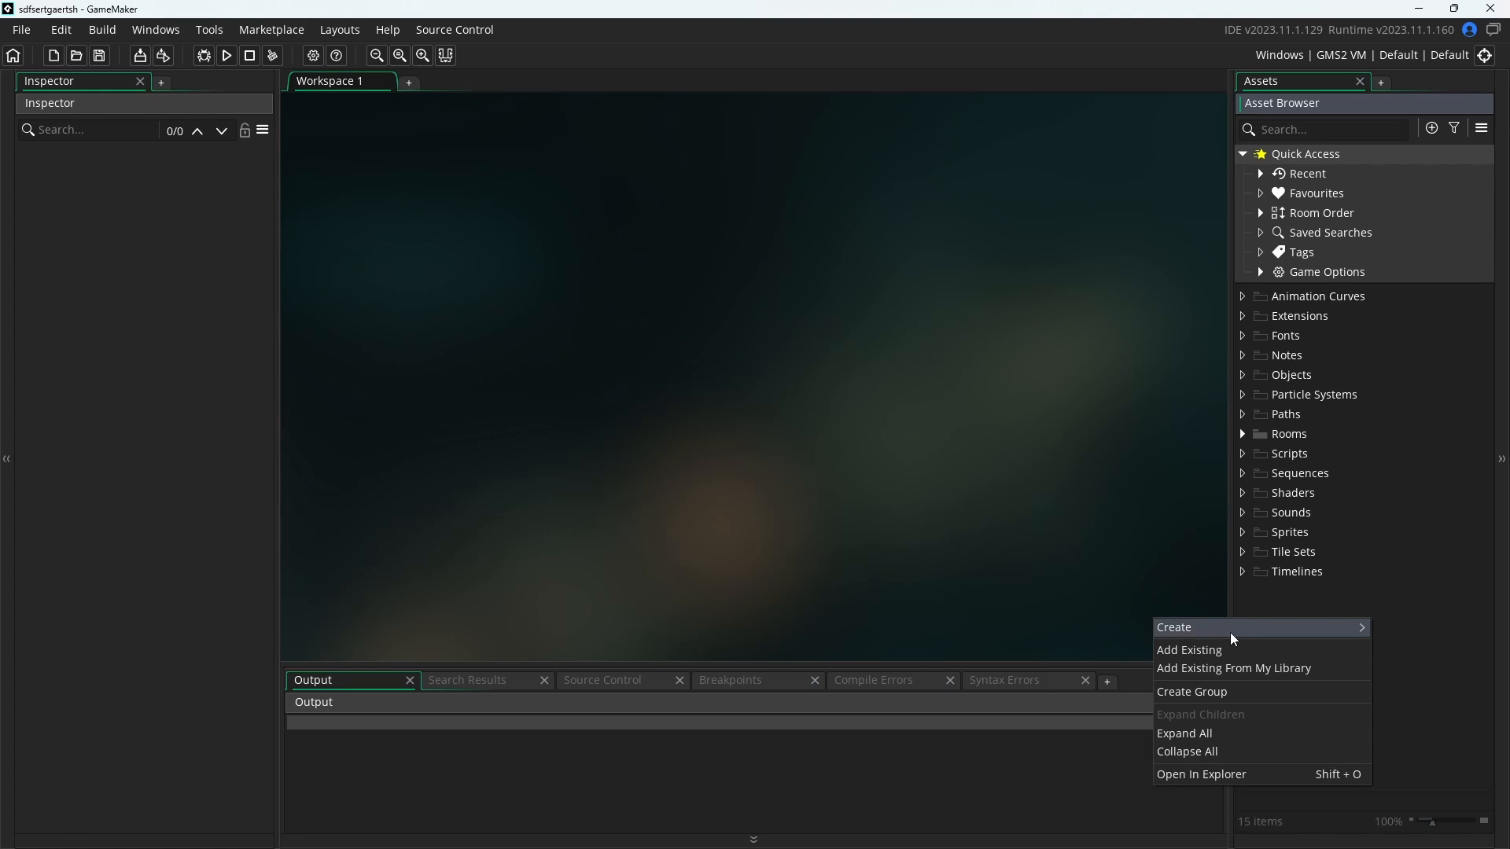
{"action": "mouse_move", "coordinate": [1230, 630]}
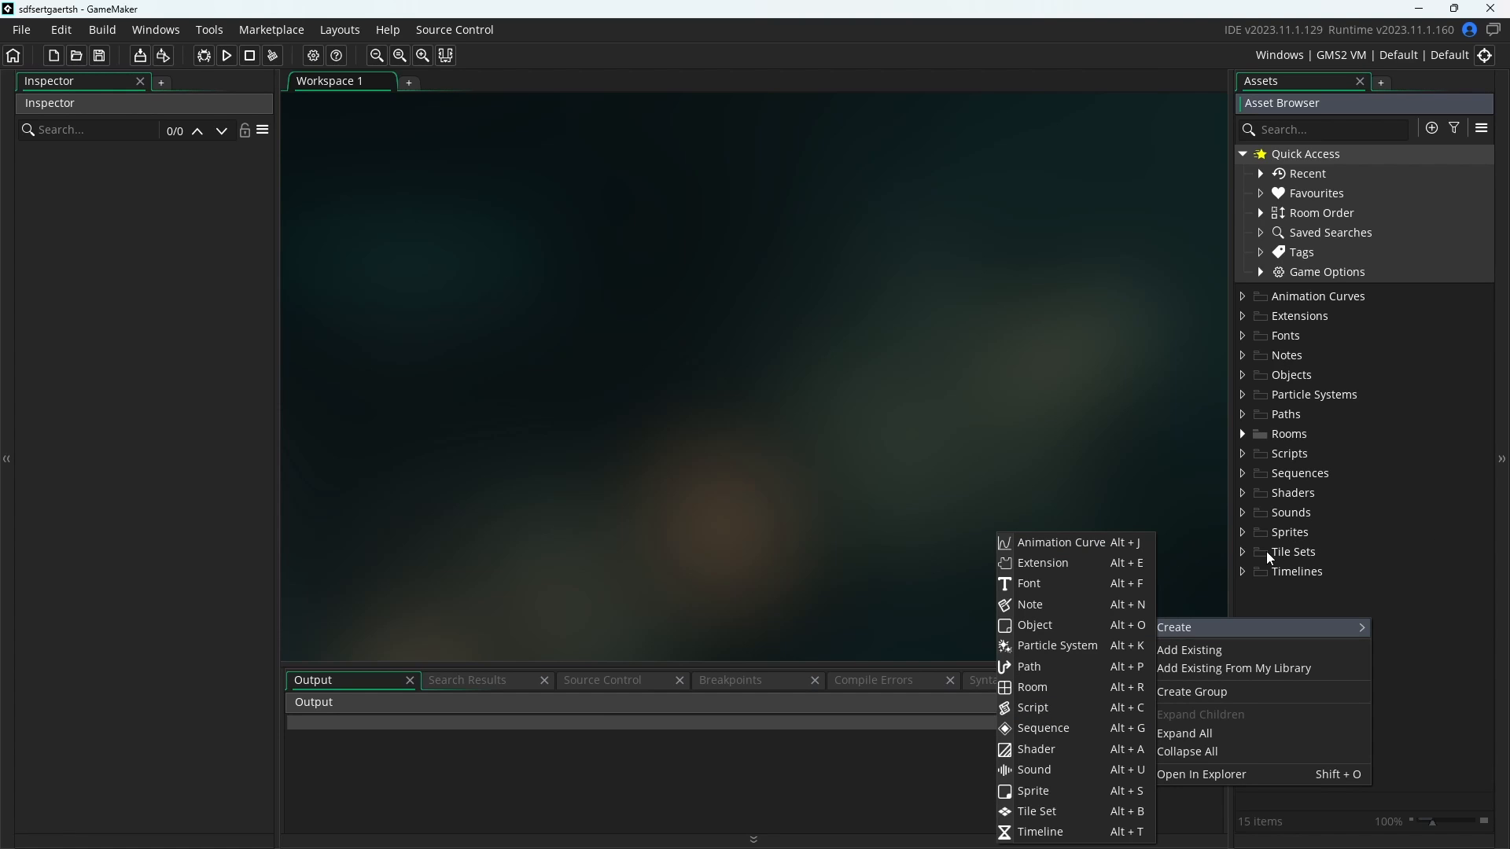
{"action": "left_click", "coordinate": [1290, 535]}
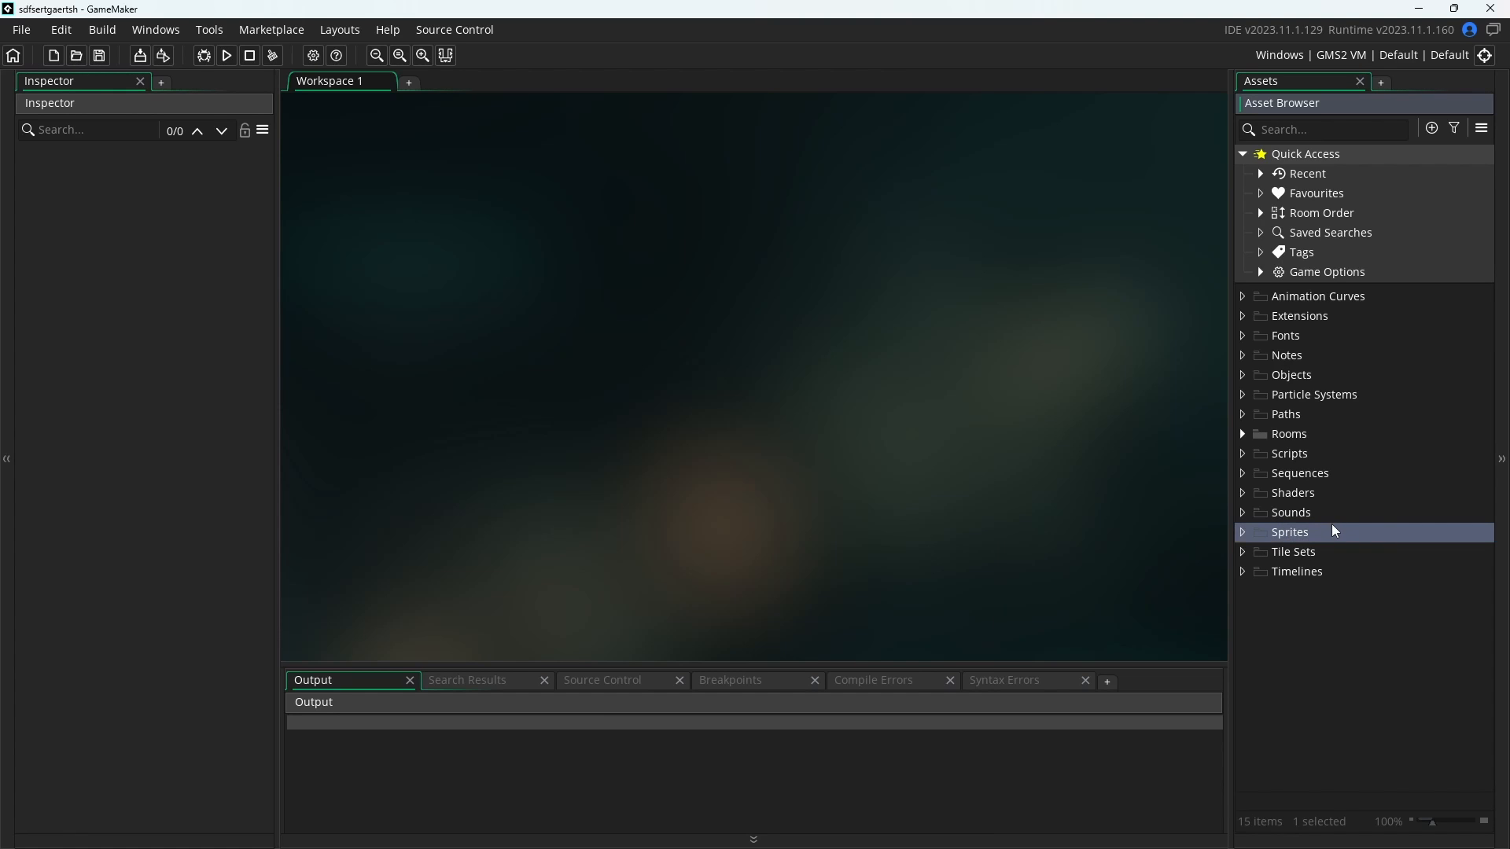
Create a new sprite asset in the Asset Browser and keep its default name
{"action": "right_click", "coordinate": [1289, 535]}
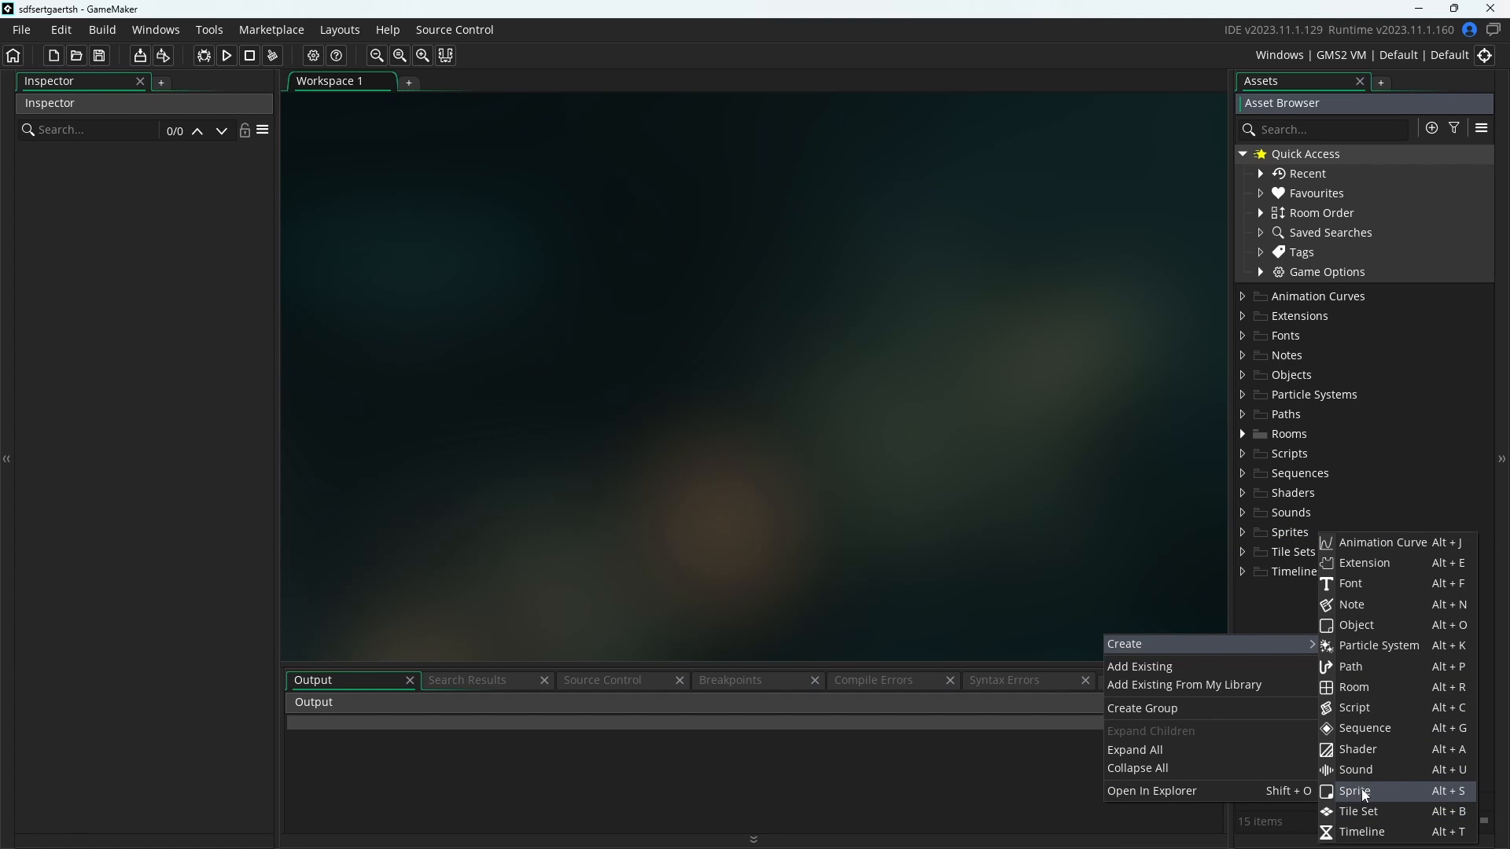
{"action": "left_click", "coordinate": [1421, 794]}
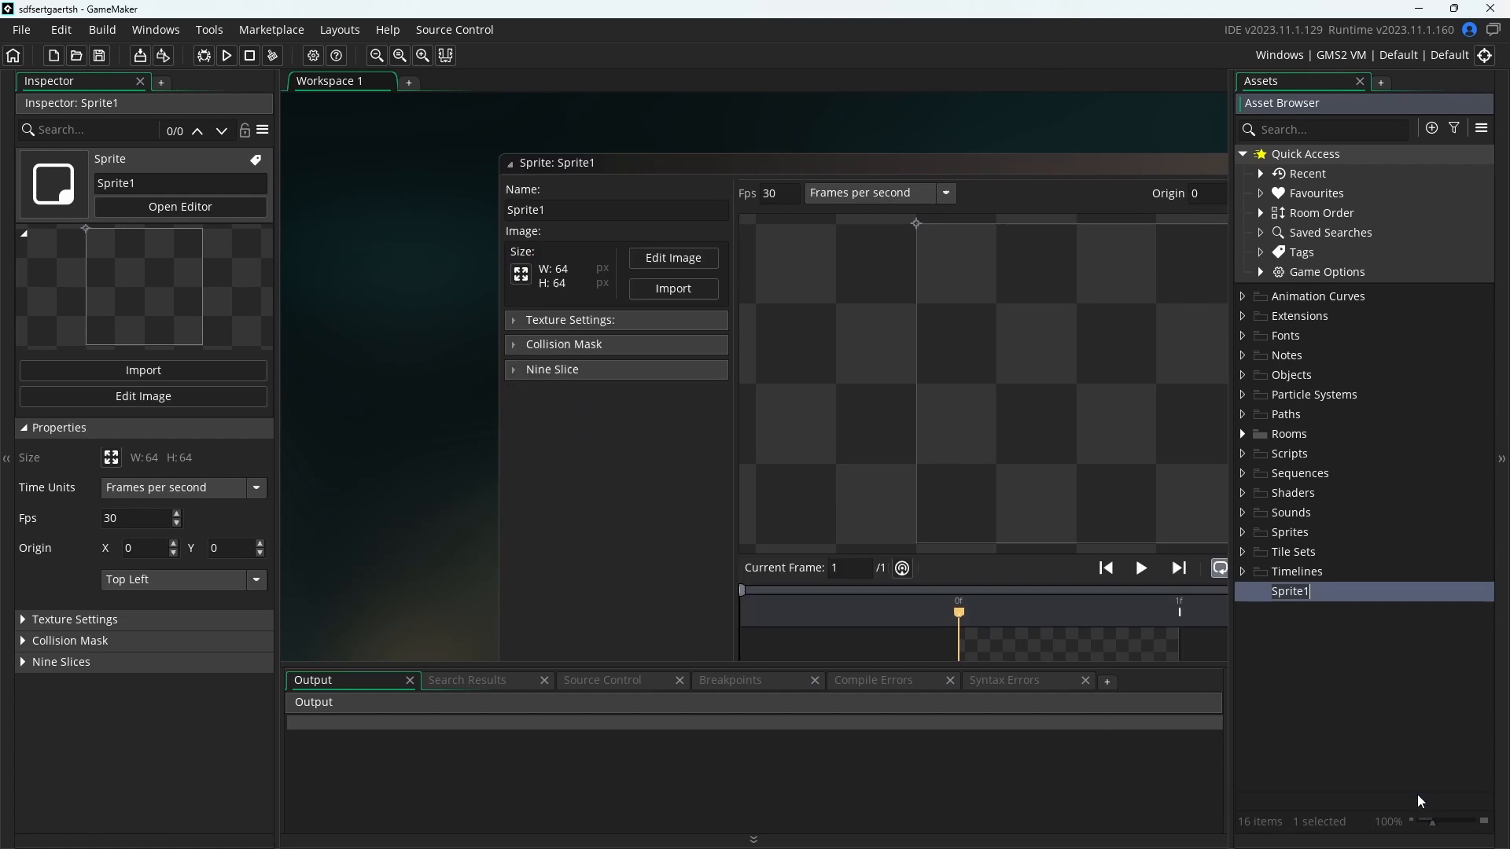
{"action": "left_click", "coordinate": [1326, 641]}
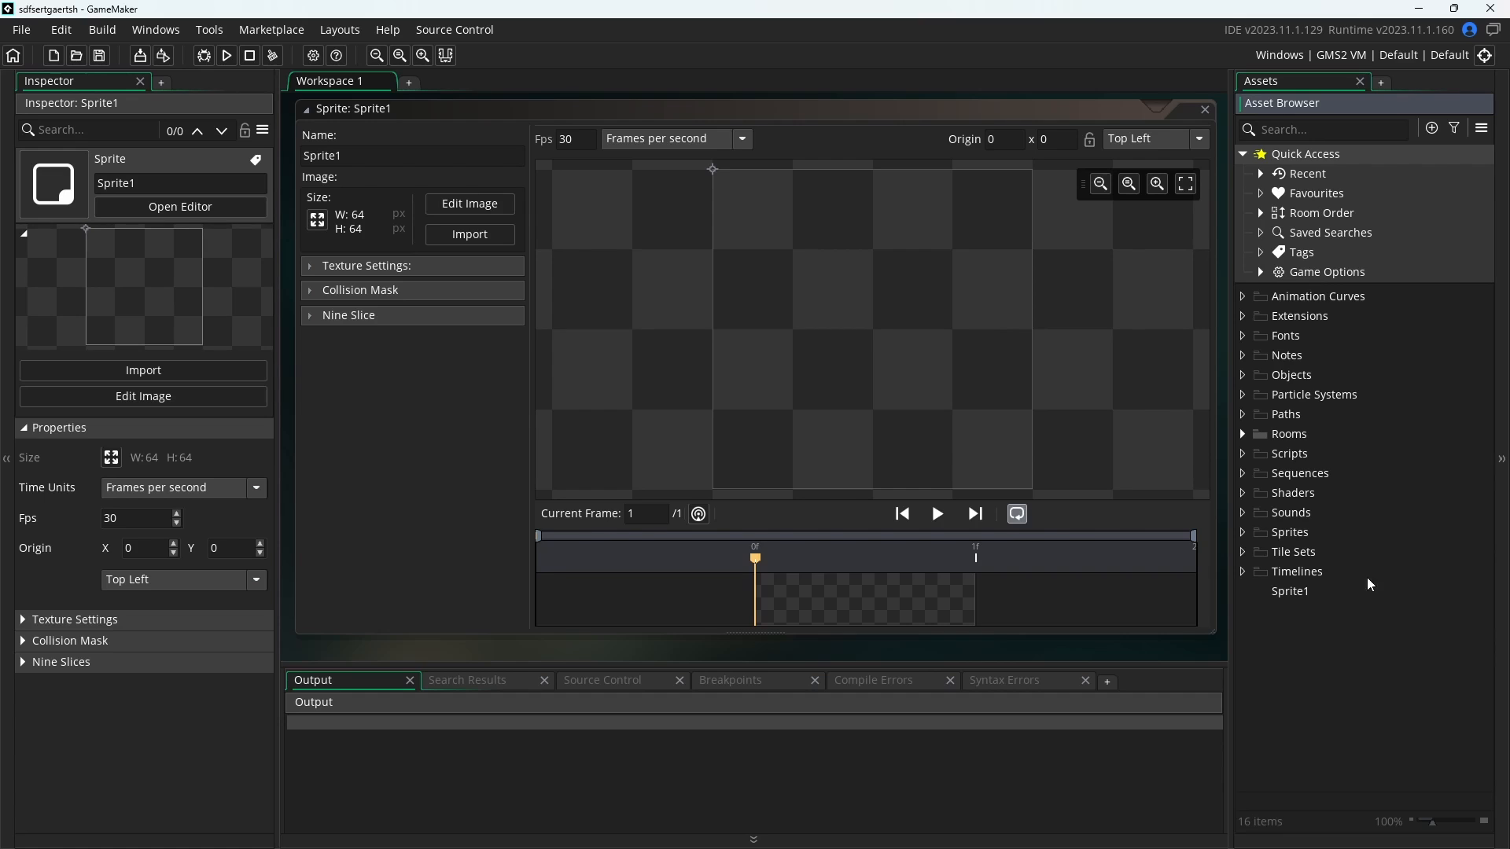
Move Sprite1 into the Sprites folder in the Asset Browser
{"action": "left_click_drag", "start_coordinate": [1292, 596], "coordinate": [1309, 515]}
{"action": "left_click", "coordinate": [1314, 553]}
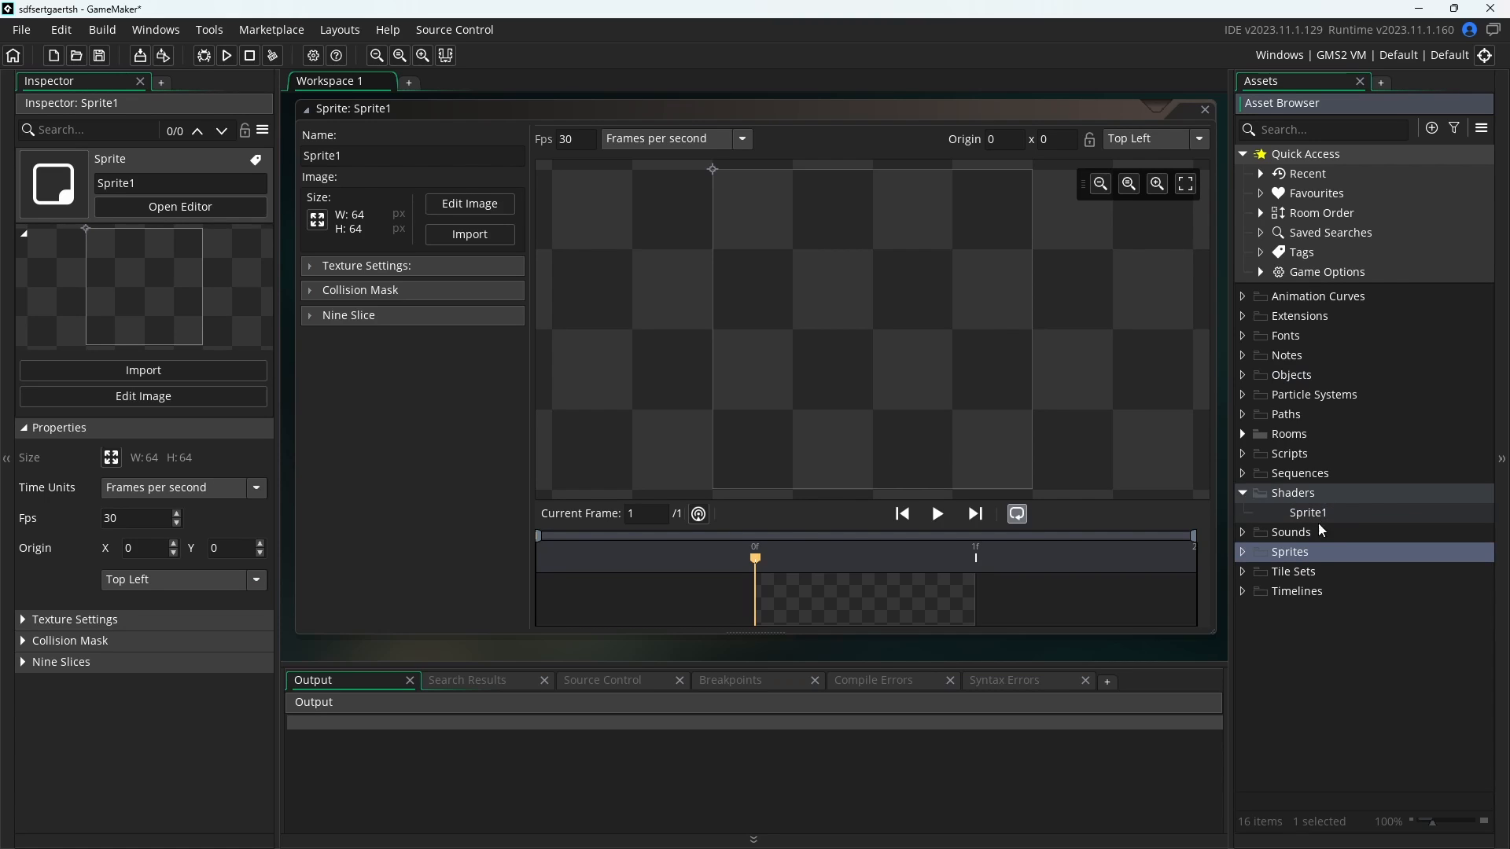
{"action": "left_click_drag", "start_coordinate": [1319, 518], "coordinate": [1287, 555]}
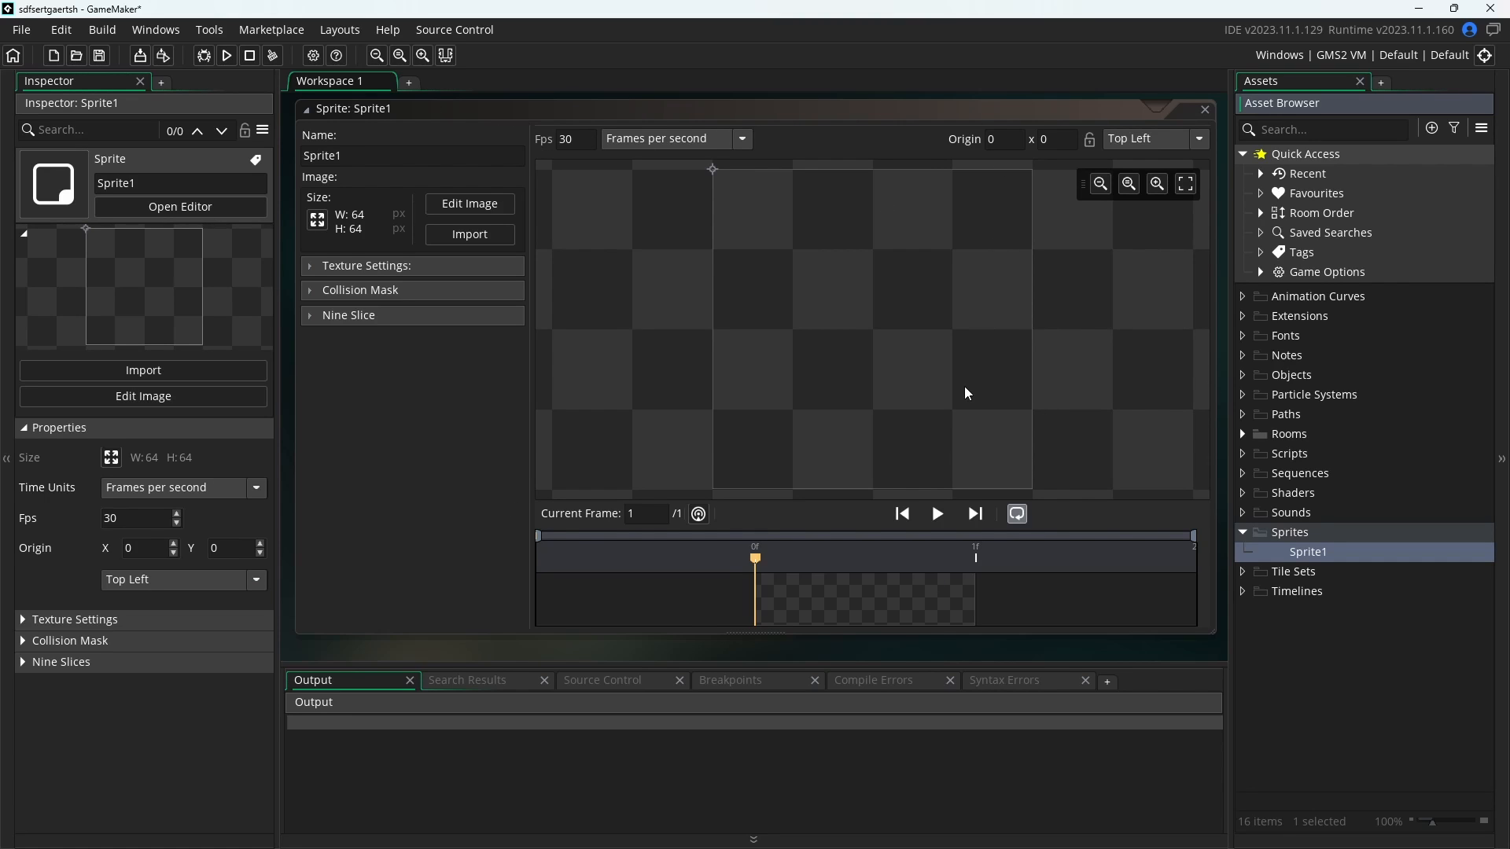
Hide all docks and enlarge the Sprite1 editor window in the workspace
{"action": "left_click", "coordinate": [445, 56]}
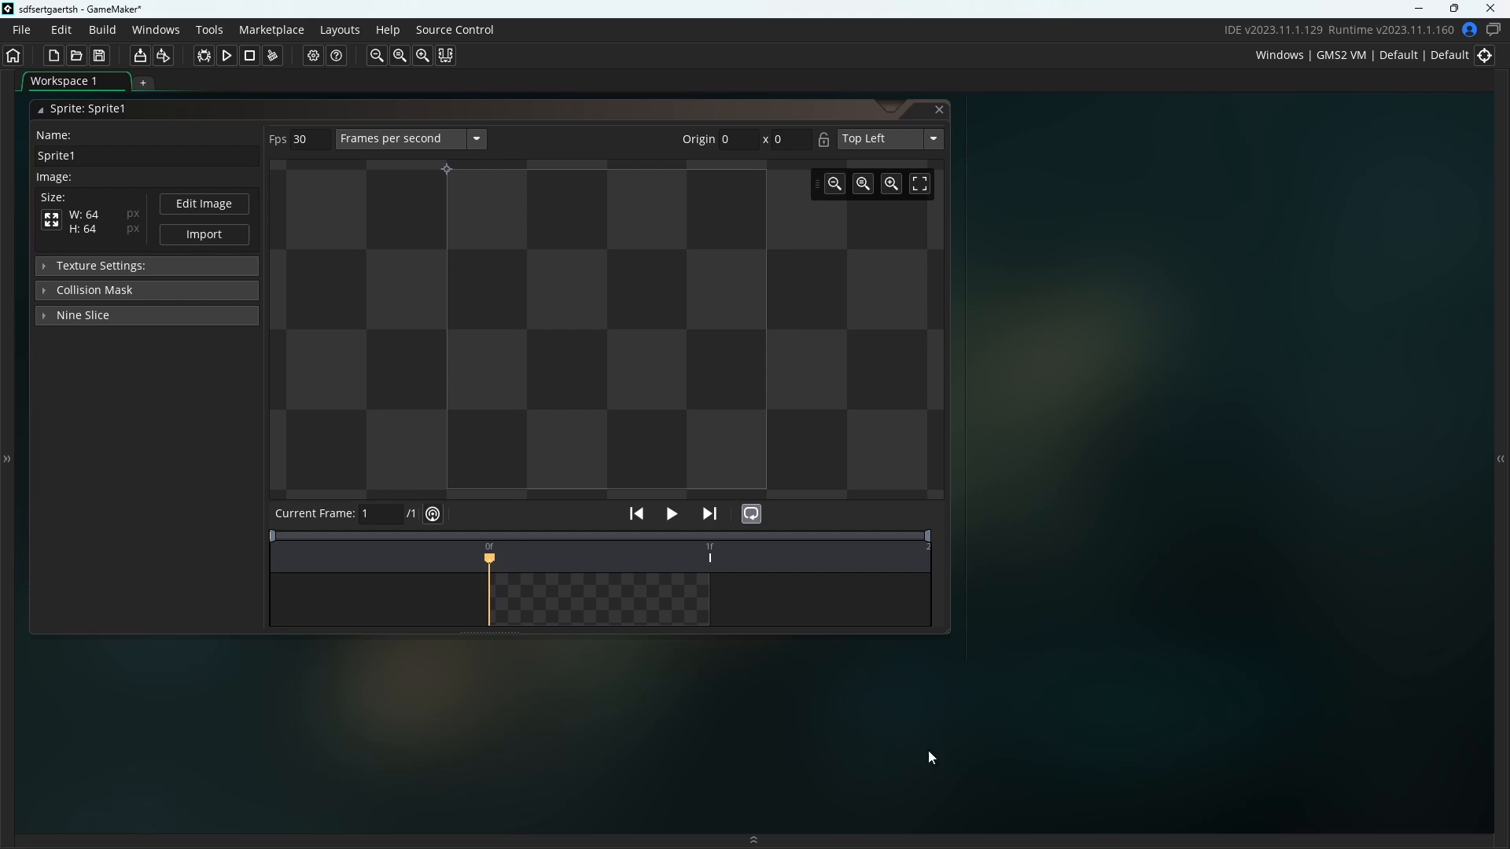
{"action": "middle_click_drag", "start_coordinate": [930, 755], "coordinate": [1256, 828]}
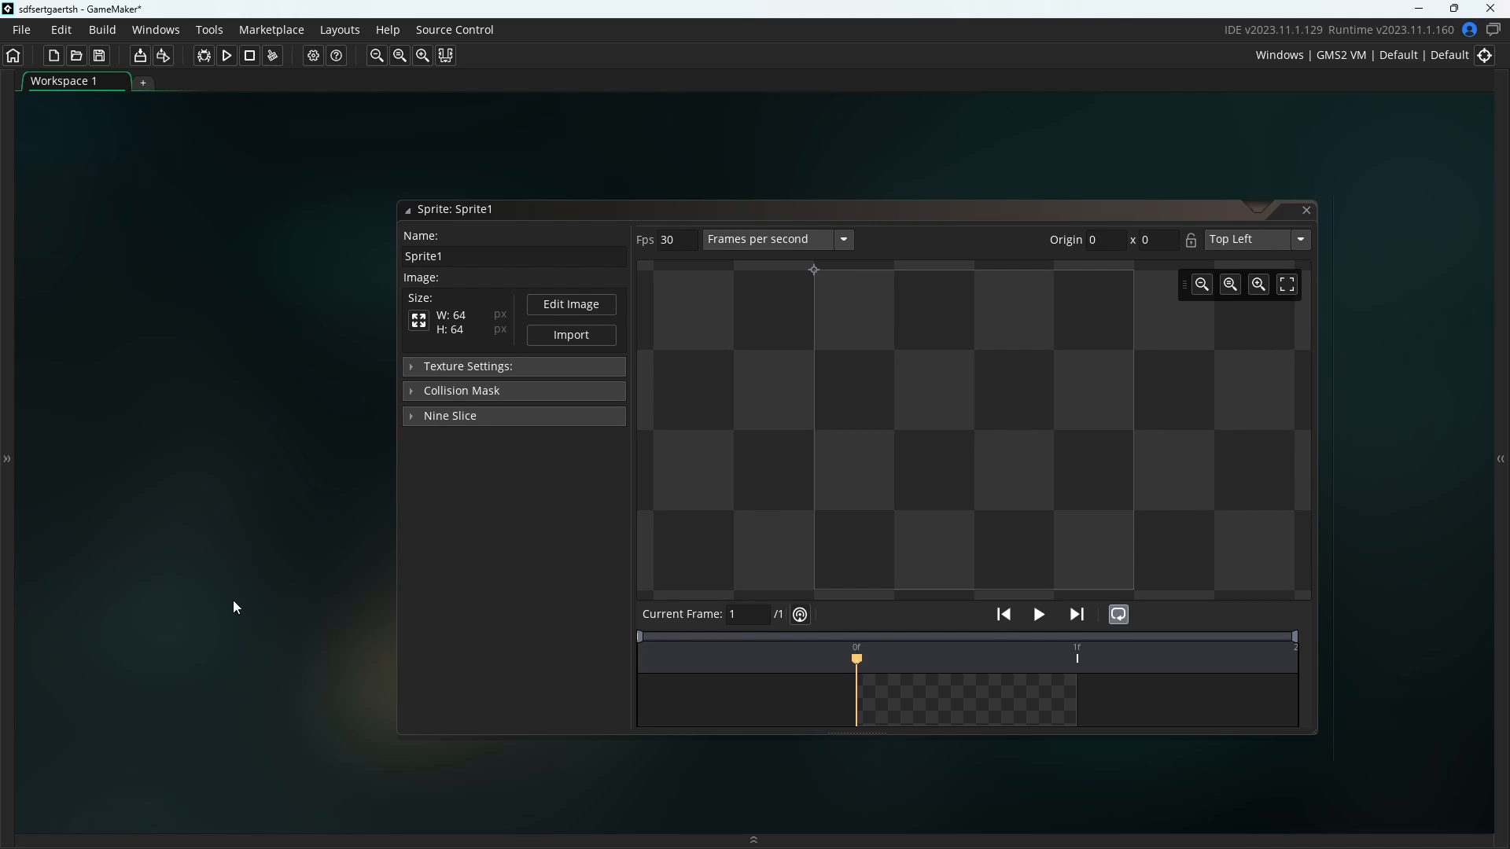
{"action": "middle_click_drag", "start_coordinate": [234, 602], "coordinate": [97, 601]}
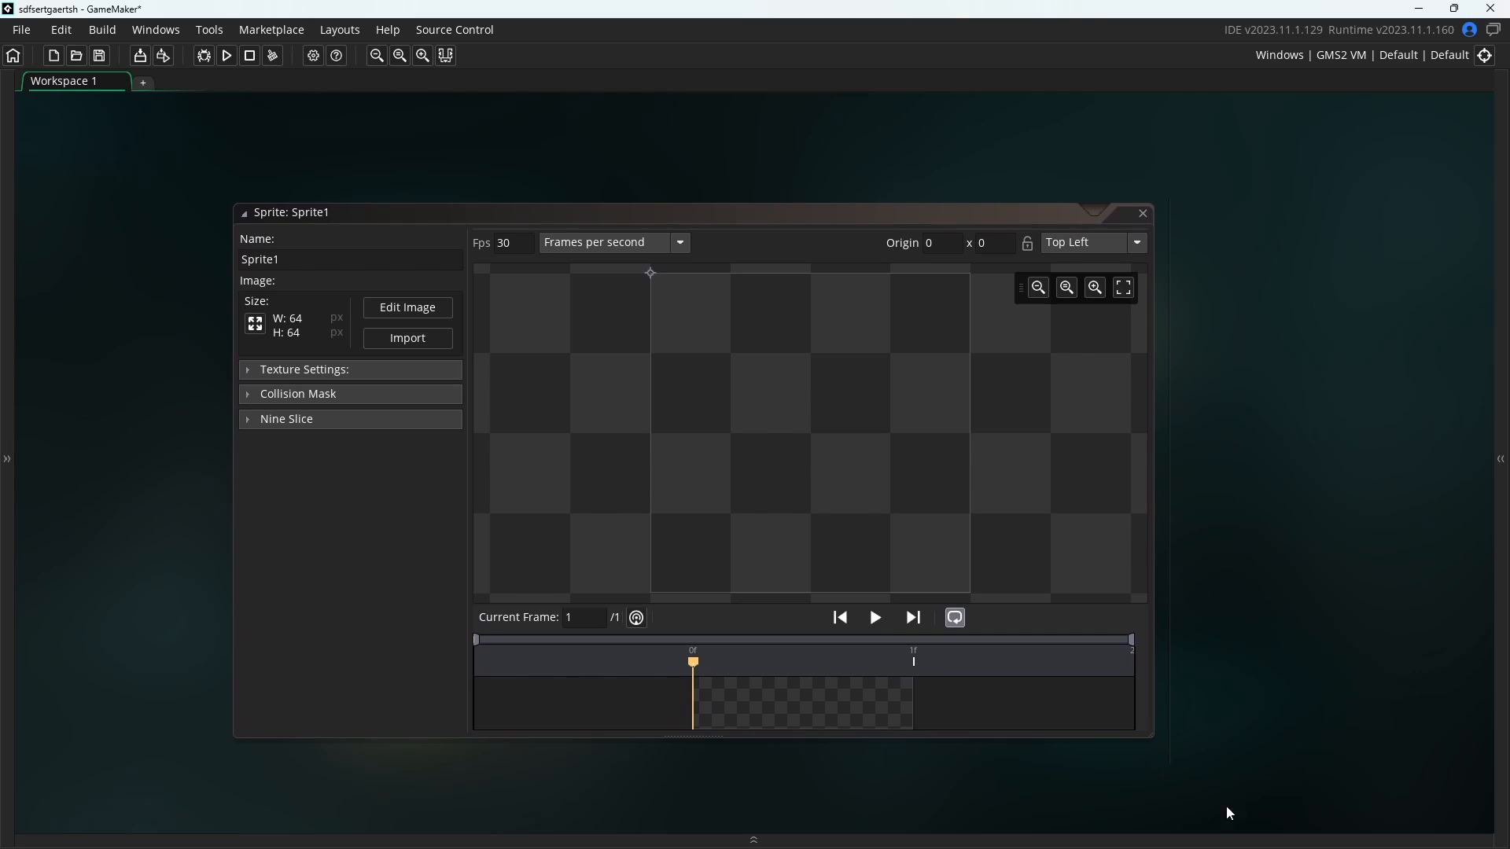
{"action": "left_click_drag", "start_coordinate": [1152, 738], "coordinate": [1298, 779]}
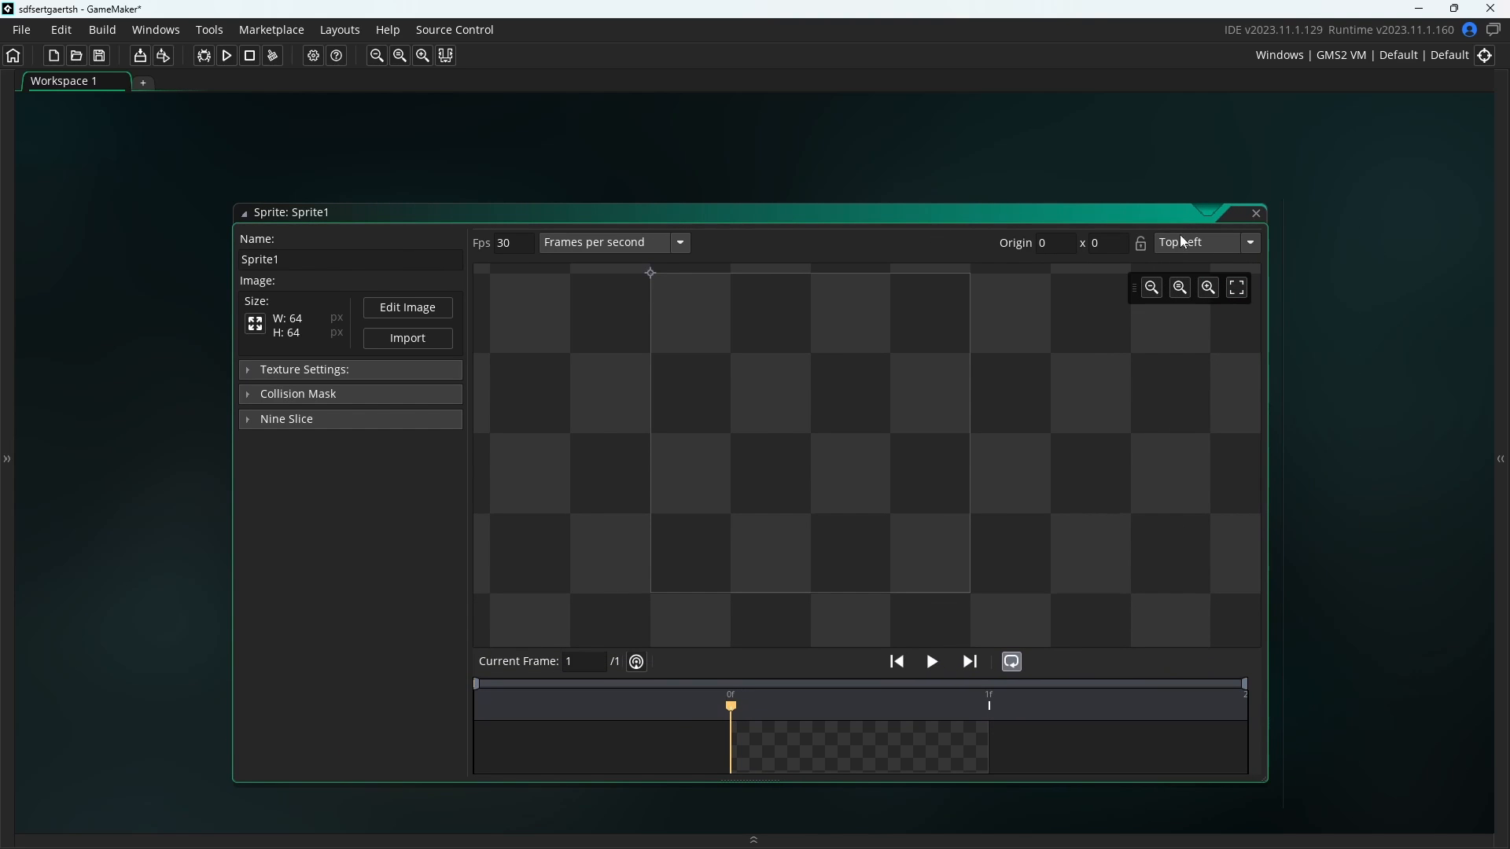
{"action": "middle_click_drag", "start_coordinate": [1350, 366], "coordinate": [1304, 347]}
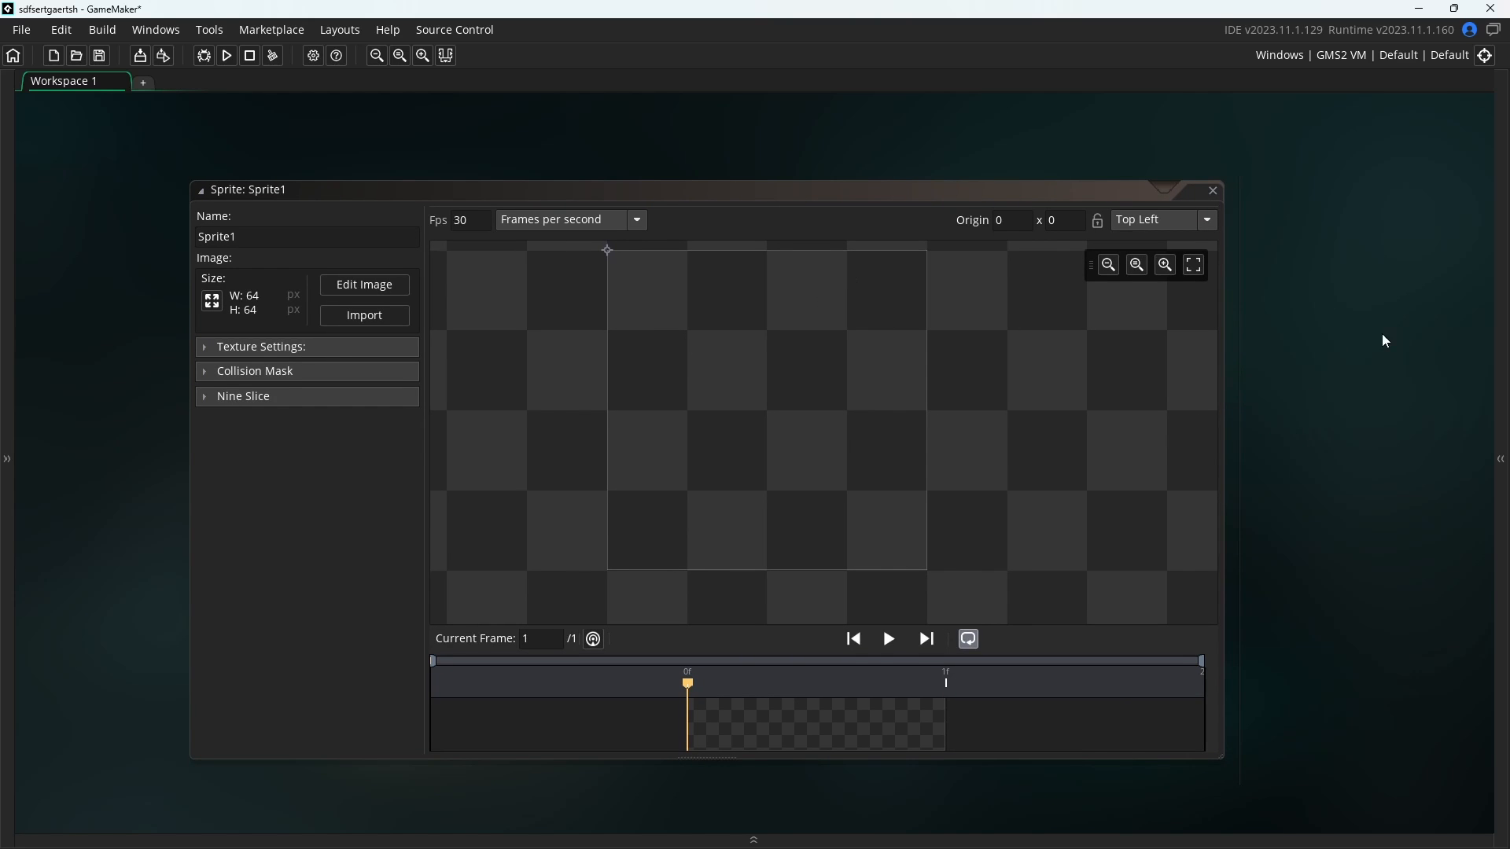
Examine the Sprite1 editor at different workspace zoom levels and positions, and reset the workspace zoom
{"action": "scroll", "coordinate": [1299, 341], "scroll_direction": "down", "scroll_amount": 5, "text": "ctrl"}
{"action": "scroll", "coordinate": [1317, 355], "scroll_direction": "down", "scroll_amount": 2, "text": "ctrl"}
{"action": "scroll", "coordinate": [1318, 355], "scroll_direction": "up", "scroll_amount": 3, "text": "ctrl"}
{"action": "scroll", "coordinate": [1159, 275], "scroll_direction": "up", "scroll_amount": 5, "text": "ctrl"}
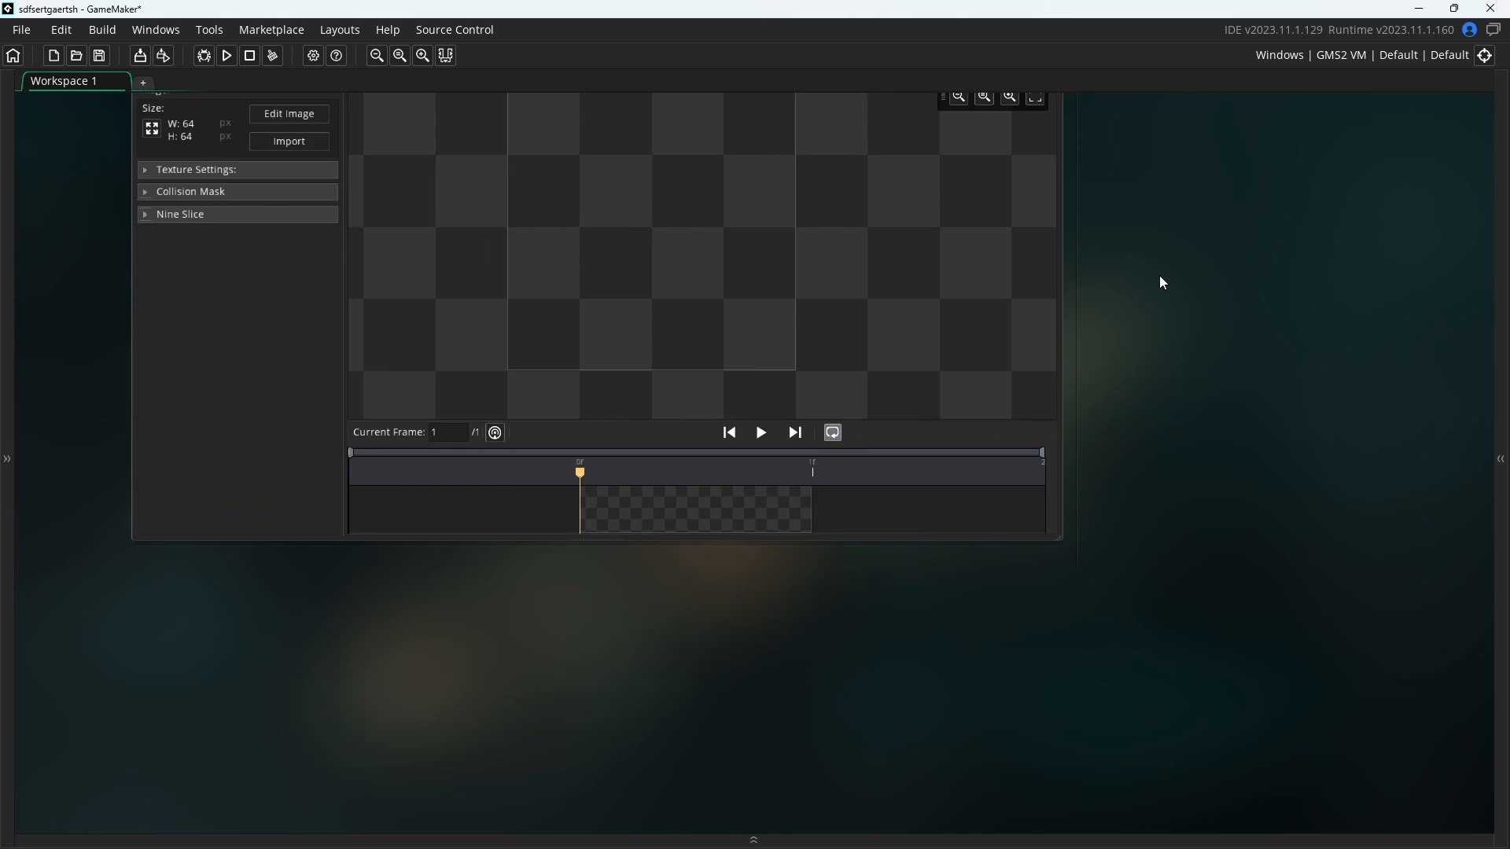
{"action": "scroll", "coordinate": [1129, 226], "scroll_direction": "down", "scroll_amount": 5, "text": "ctrl"}
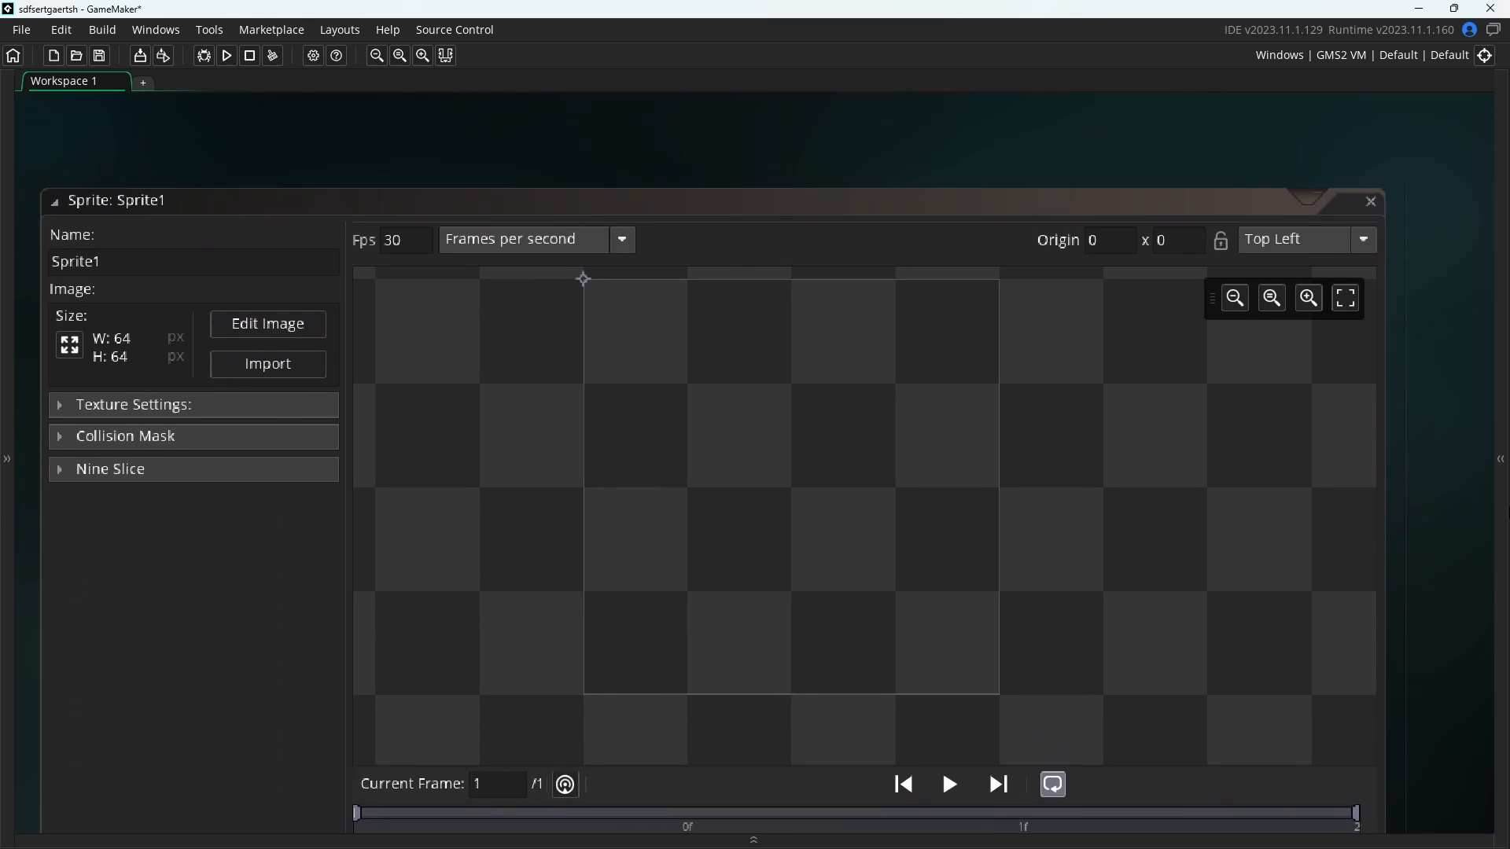
{"action": "middle_click_drag", "start_coordinate": [942, 771], "coordinate": [984, 772]}
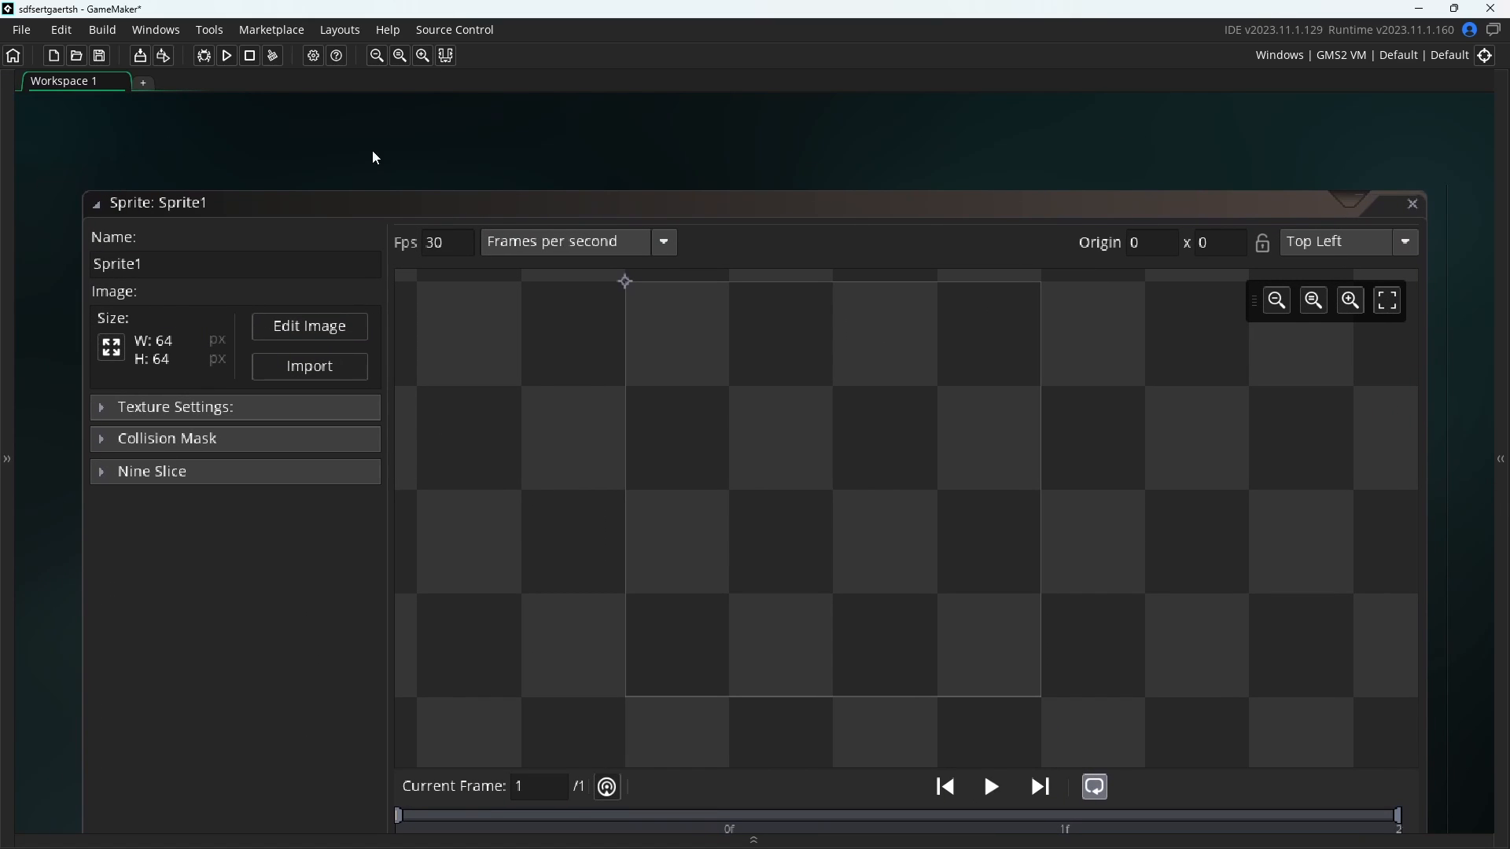
{"action": "middle_click_drag", "start_coordinate": [373, 152], "coordinate": [392, 241]}
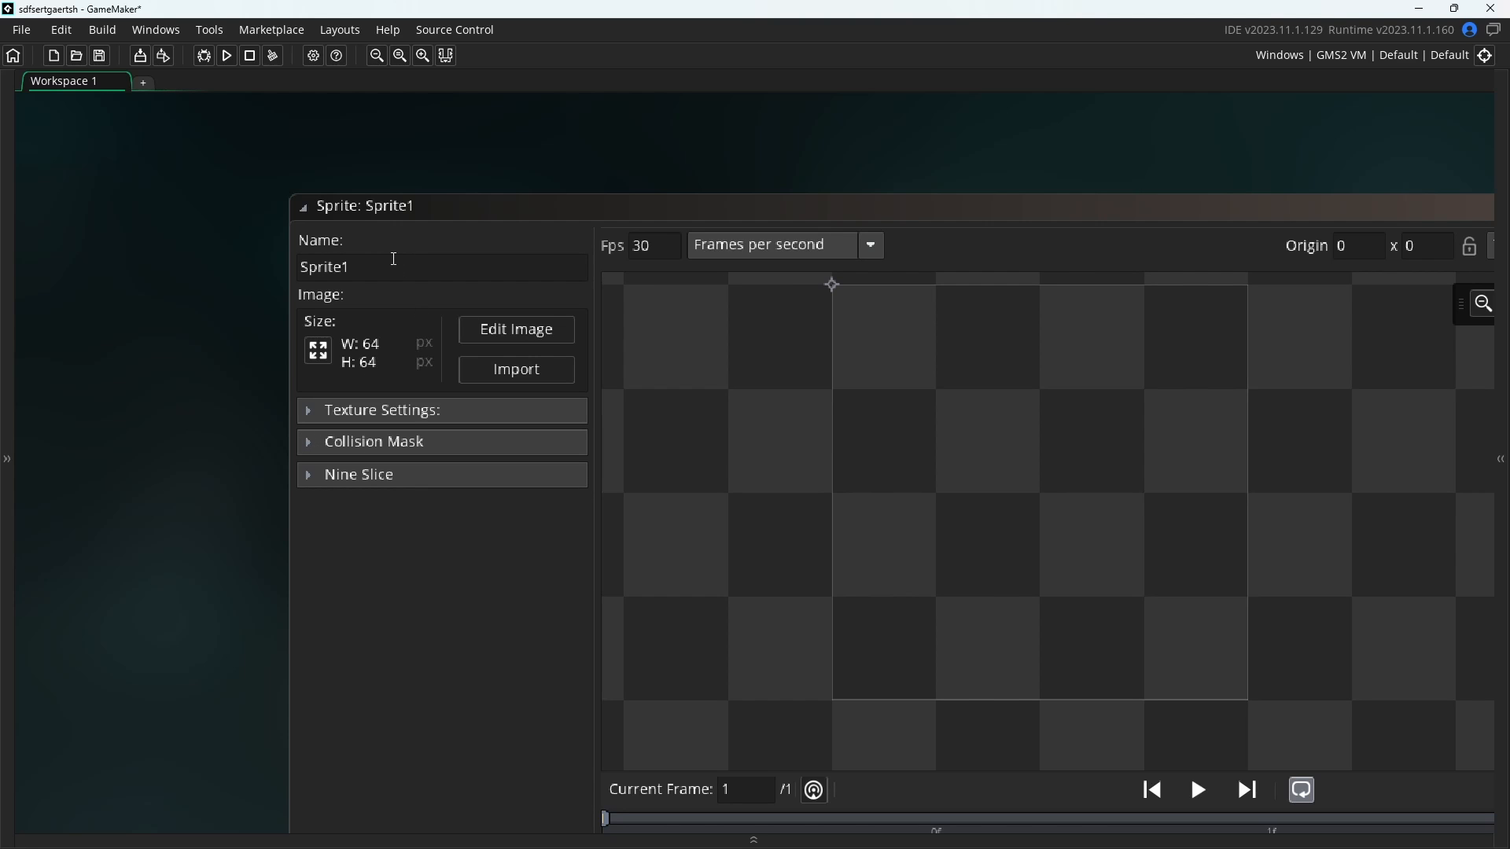
{"action": "scroll", "coordinate": [275, 465], "scroll_direction": "up", "scroll_amount": 6, "text": "ctrl"}
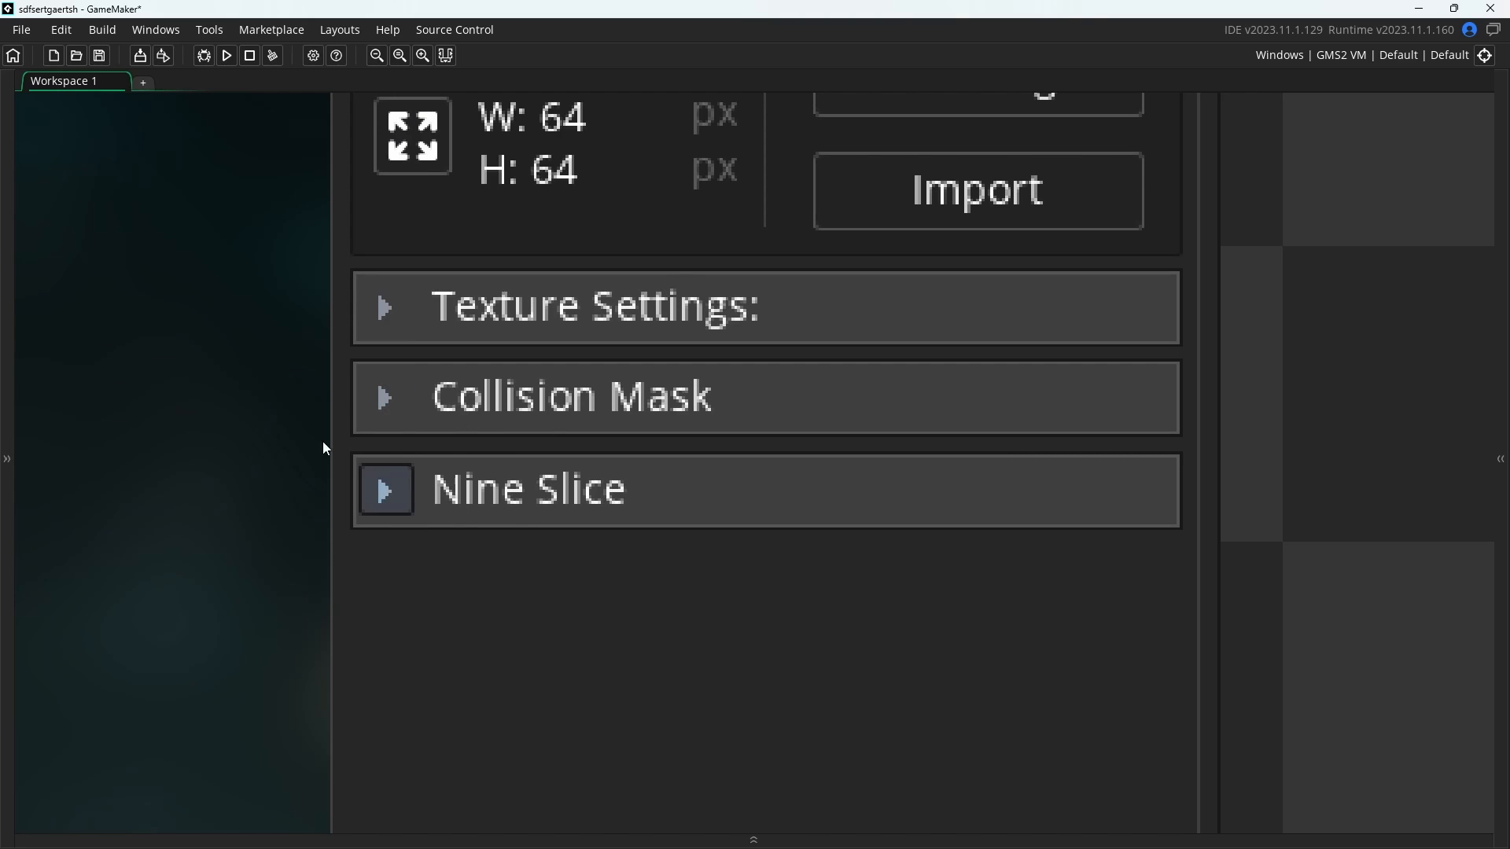
{"action": "scroll", "coordinate": [191, 360], "scroll_direction": "down", "scroll_amount": 2, "text": "ctrl"}
{"action": "scroll", "coordinate": [192, 360], "scroll_direction": "down", "scroll_amount": 3, "text": "ctrl"}
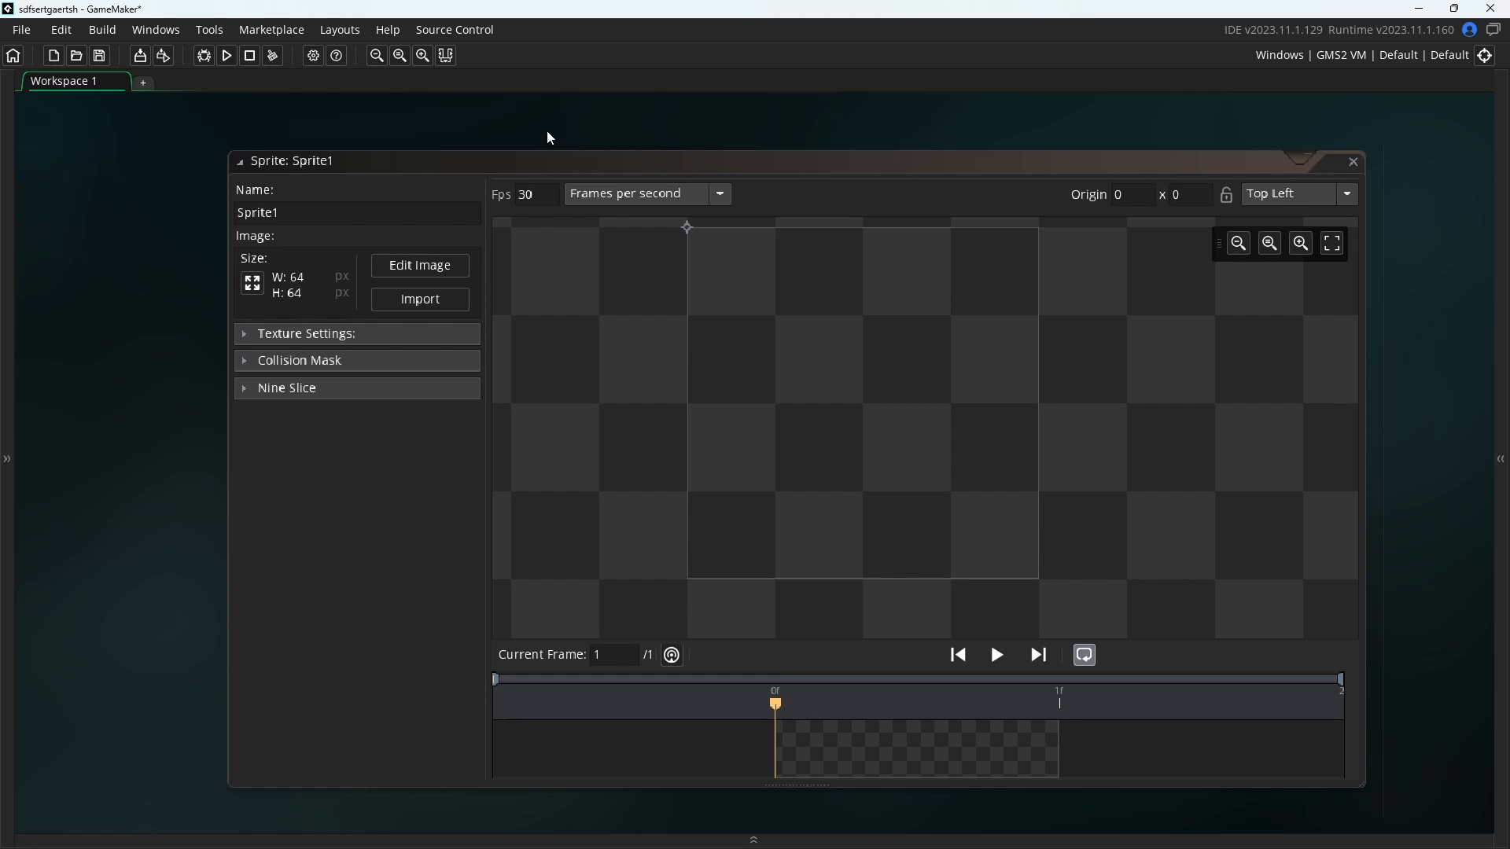
{"action": "left_click", "coordinate": [400, 56]}
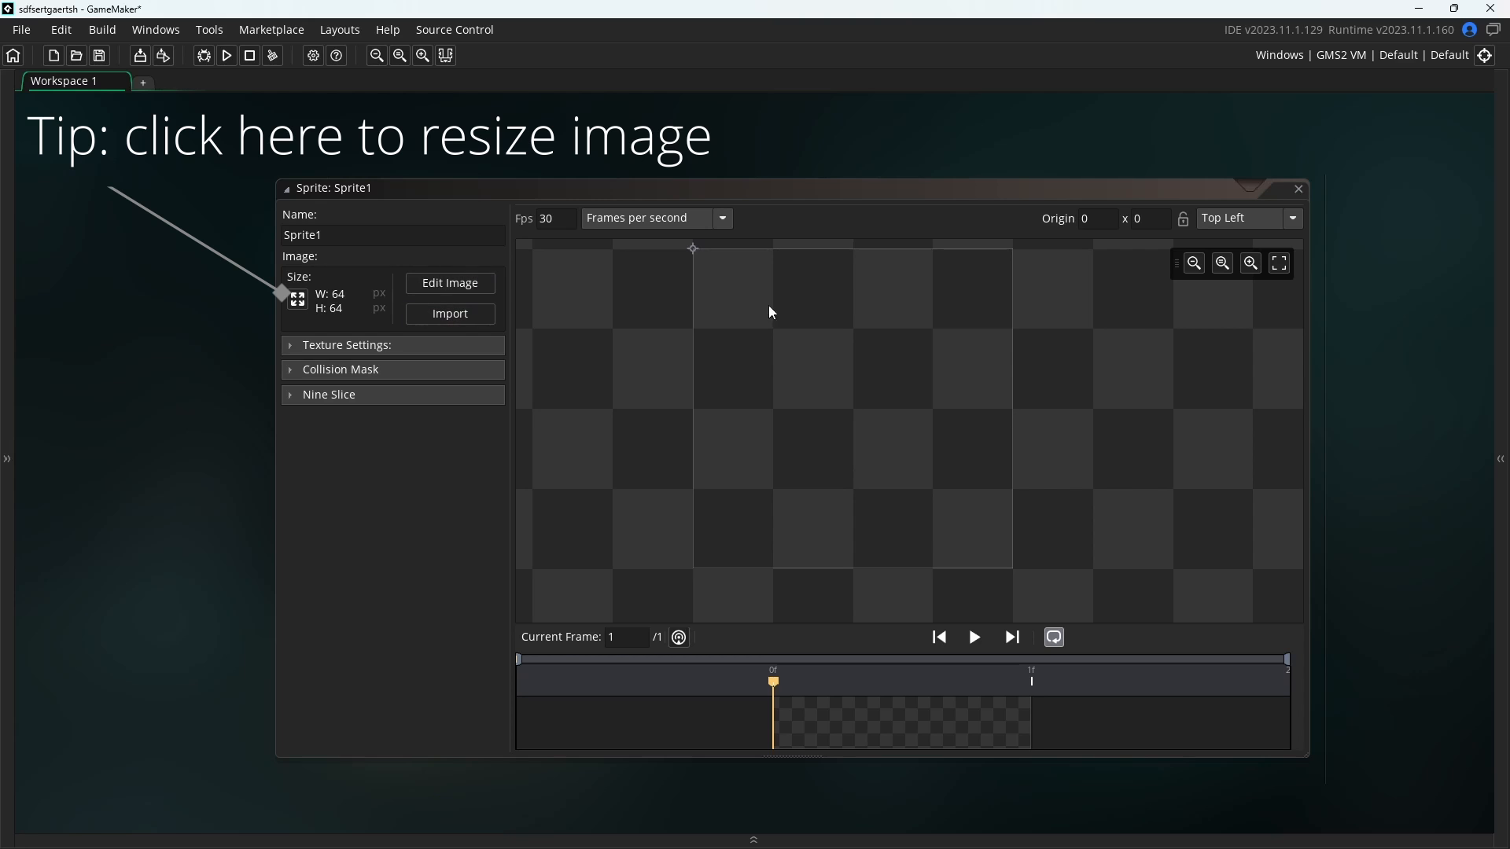
Open Sprite1's image for editing and scribble overlapping white loops across the upper part of the canvas with the 1 px pencil
{"action": "left_click", "coordinate": [442, 284]}
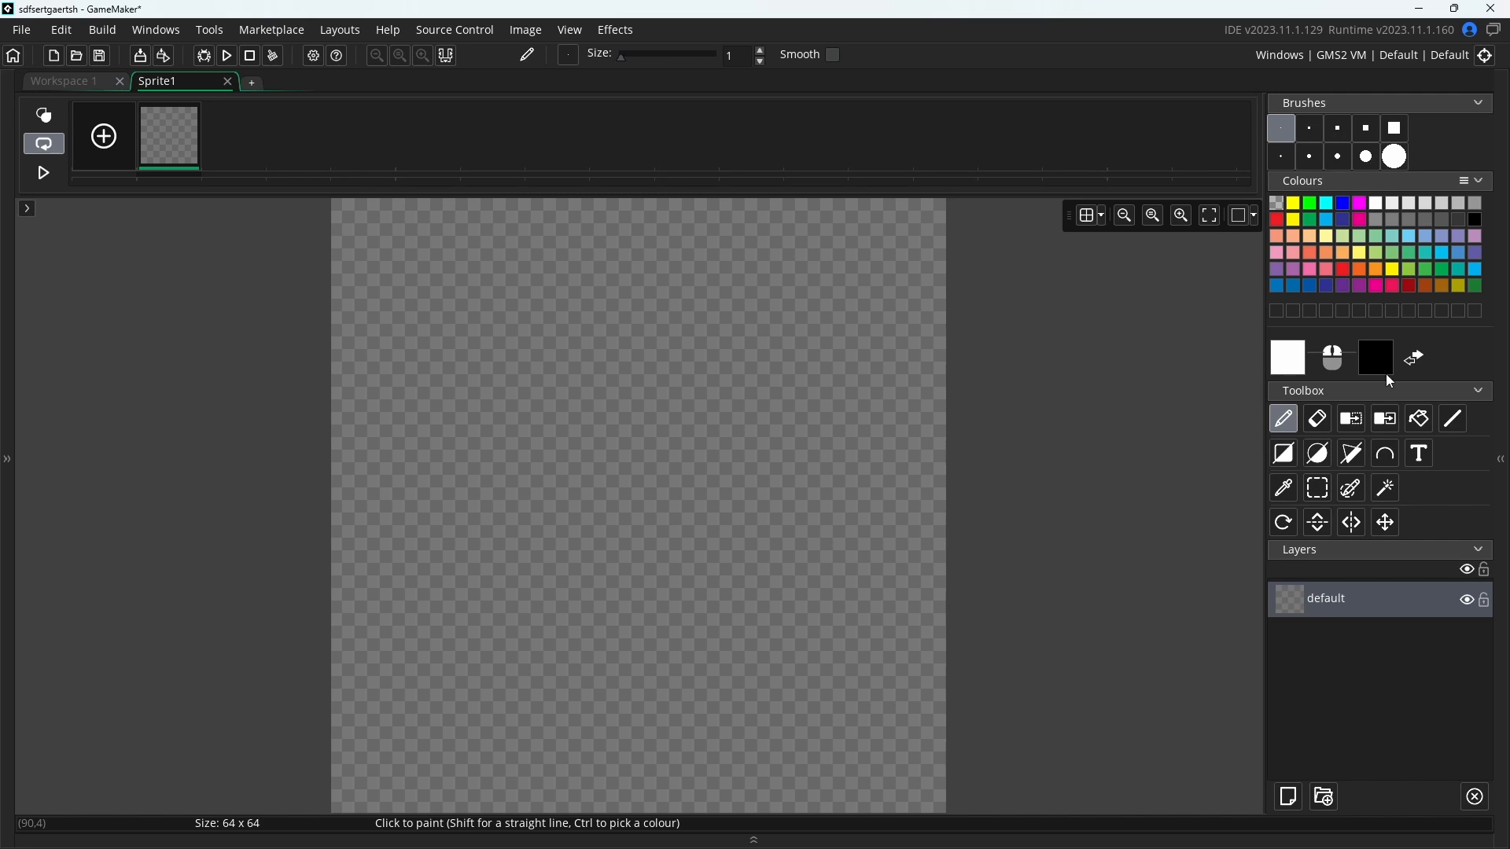
{"action": "mouse_move", "coordinate": [702, 275]}
{"action": "left_mouse_down"}
{"action": "mouse_move", "coordinate": [472, 393]}
{"action": "mouse_move", "coordinate": [471, 291]}
{"action": "left_mouse_up"}
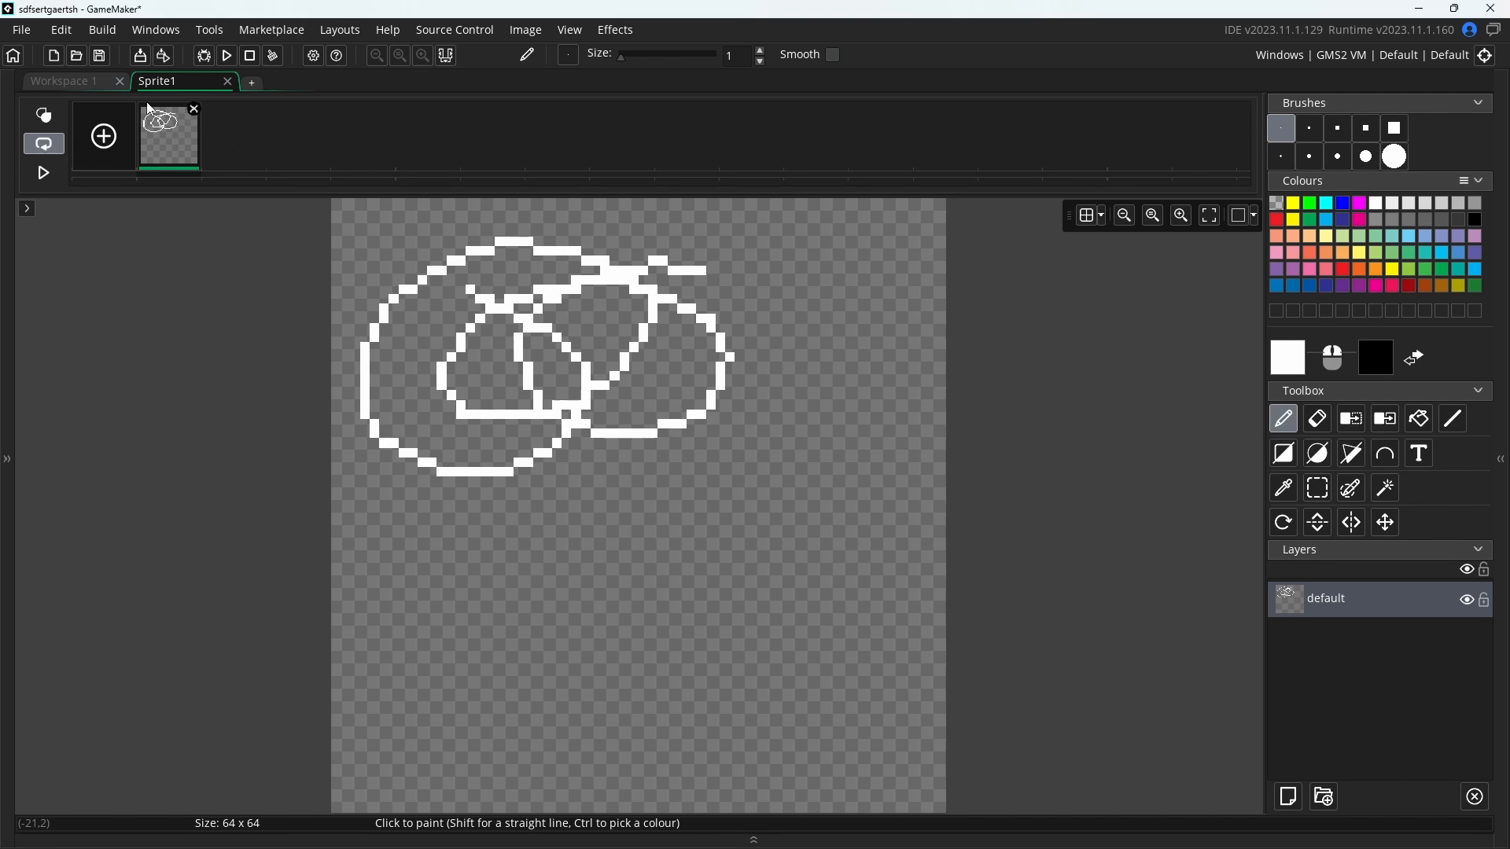
{"action": "left_click", "coordinate": [452, 434]}
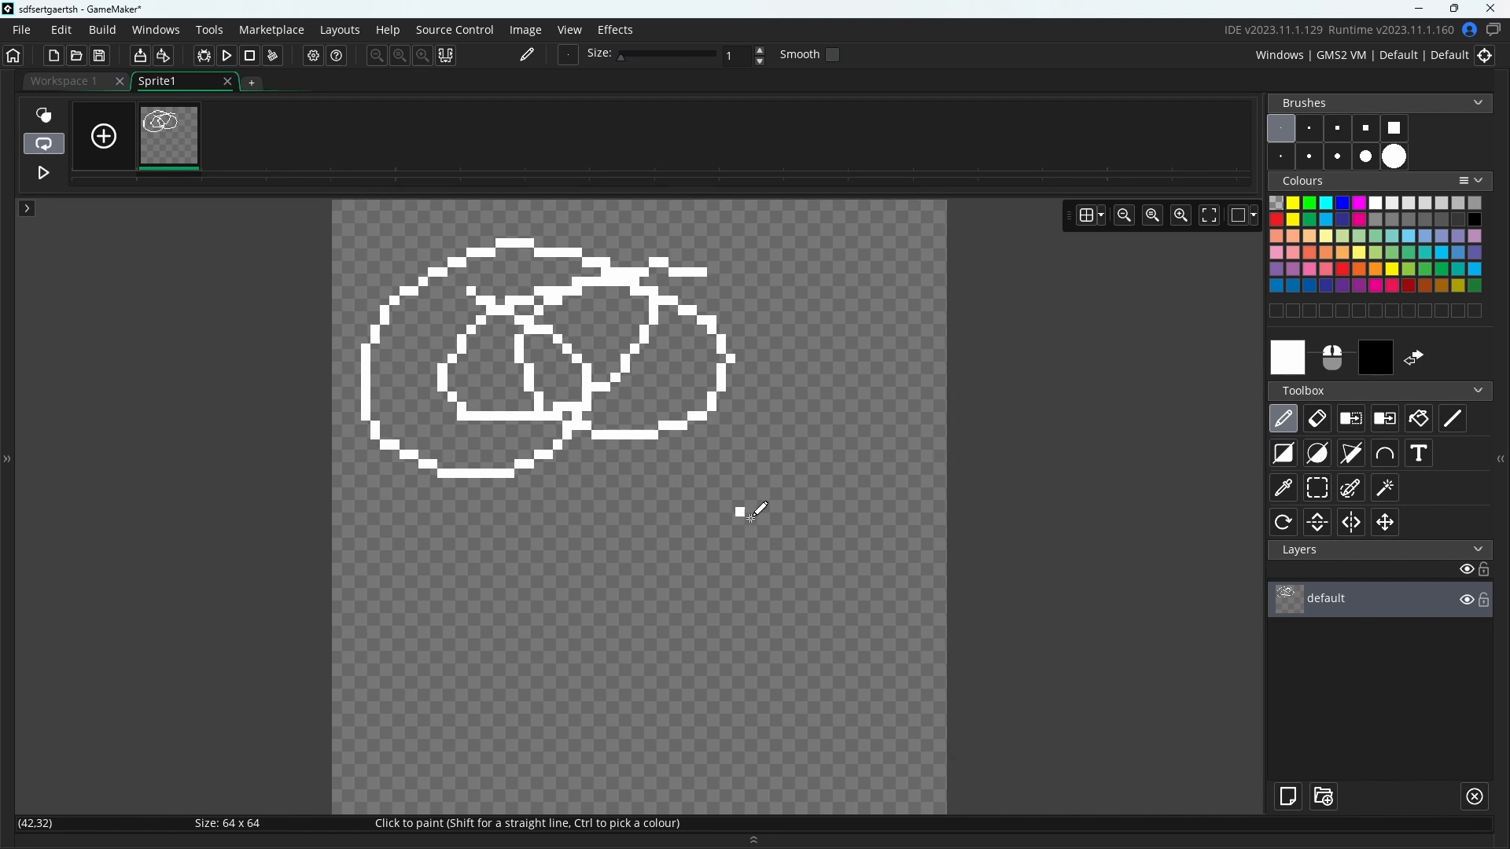
{"action": "mouse_move", "coordinate": [755, 508]}
{"action": "middle_mouse_down"}
{"action": "mouse_move", "coordinate": [970, 458]}
{"action": "mouse_move", "coordinate": [768, 540]}
{"action": "mouse_move", "coordinate": [696, 488]}
{"action": "mouse_move", "coordinate": [718, 495]}
{"action": "middle_mouse_up"}
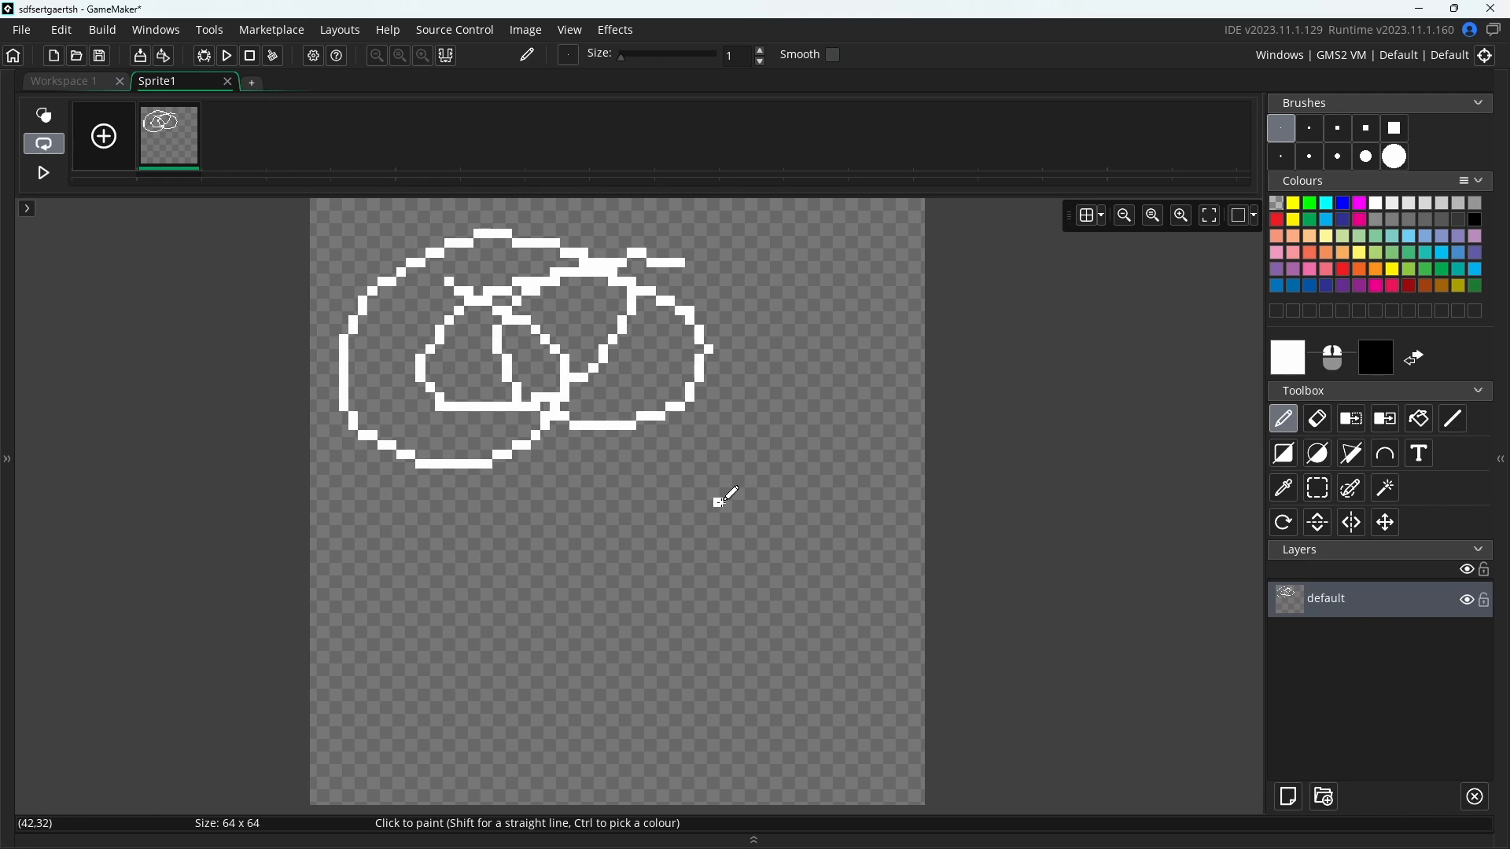
{"action": "scroll", "coordinate": [716, 491], "scroll_direction": "down", "scroll_amount": 3}
{"action": "scroll", "coordinate": [700, 488], "scroll_direction": "up", "scroll_amount": 2}
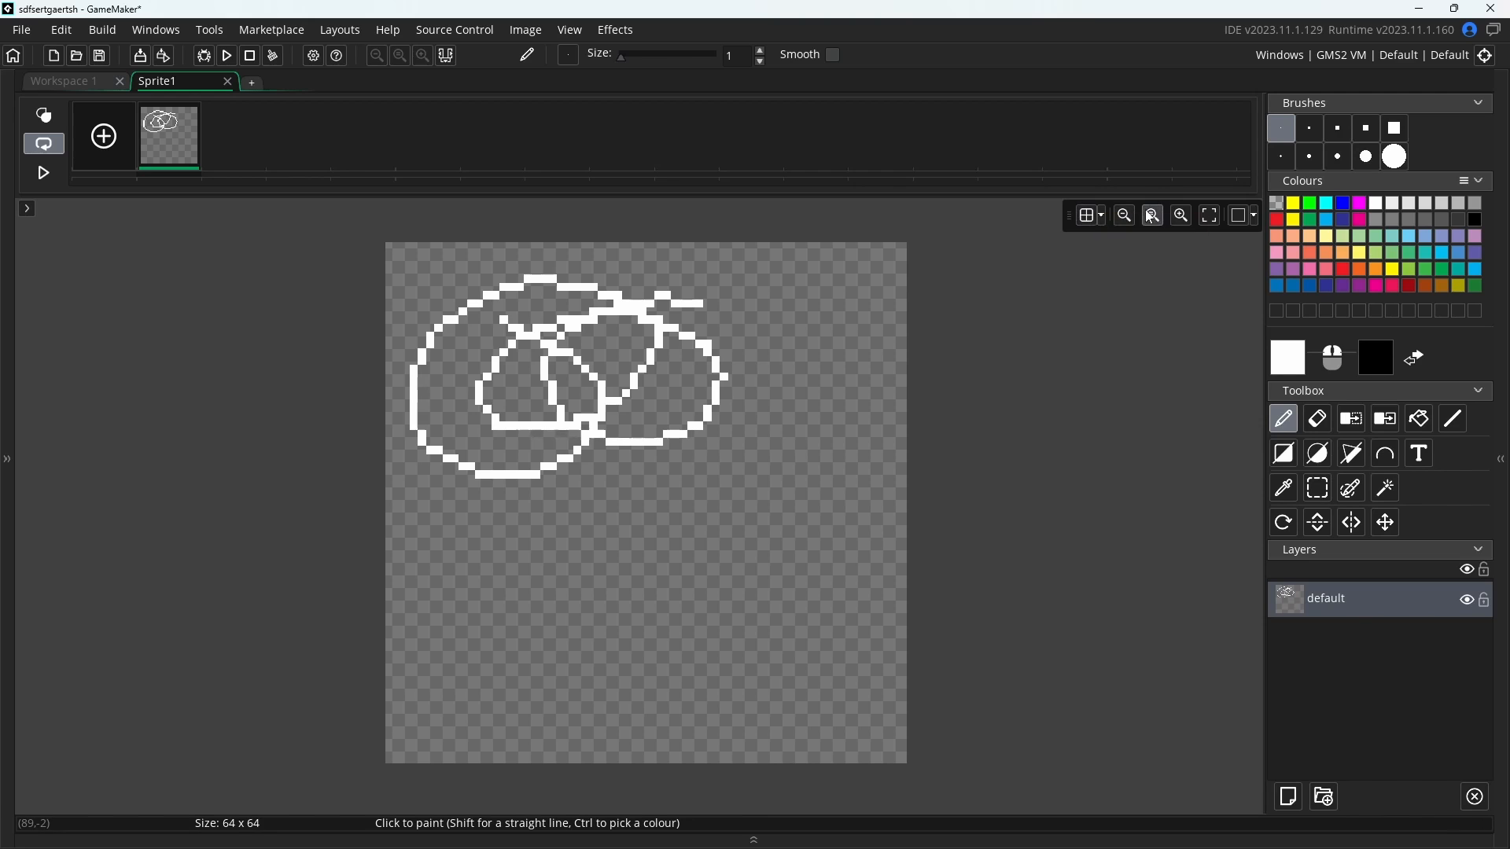
Show the grid over the canvas, open its colour and spacing settings, and hide the grid again
{"action": "left_click", "coordinate": [1095, 219]}
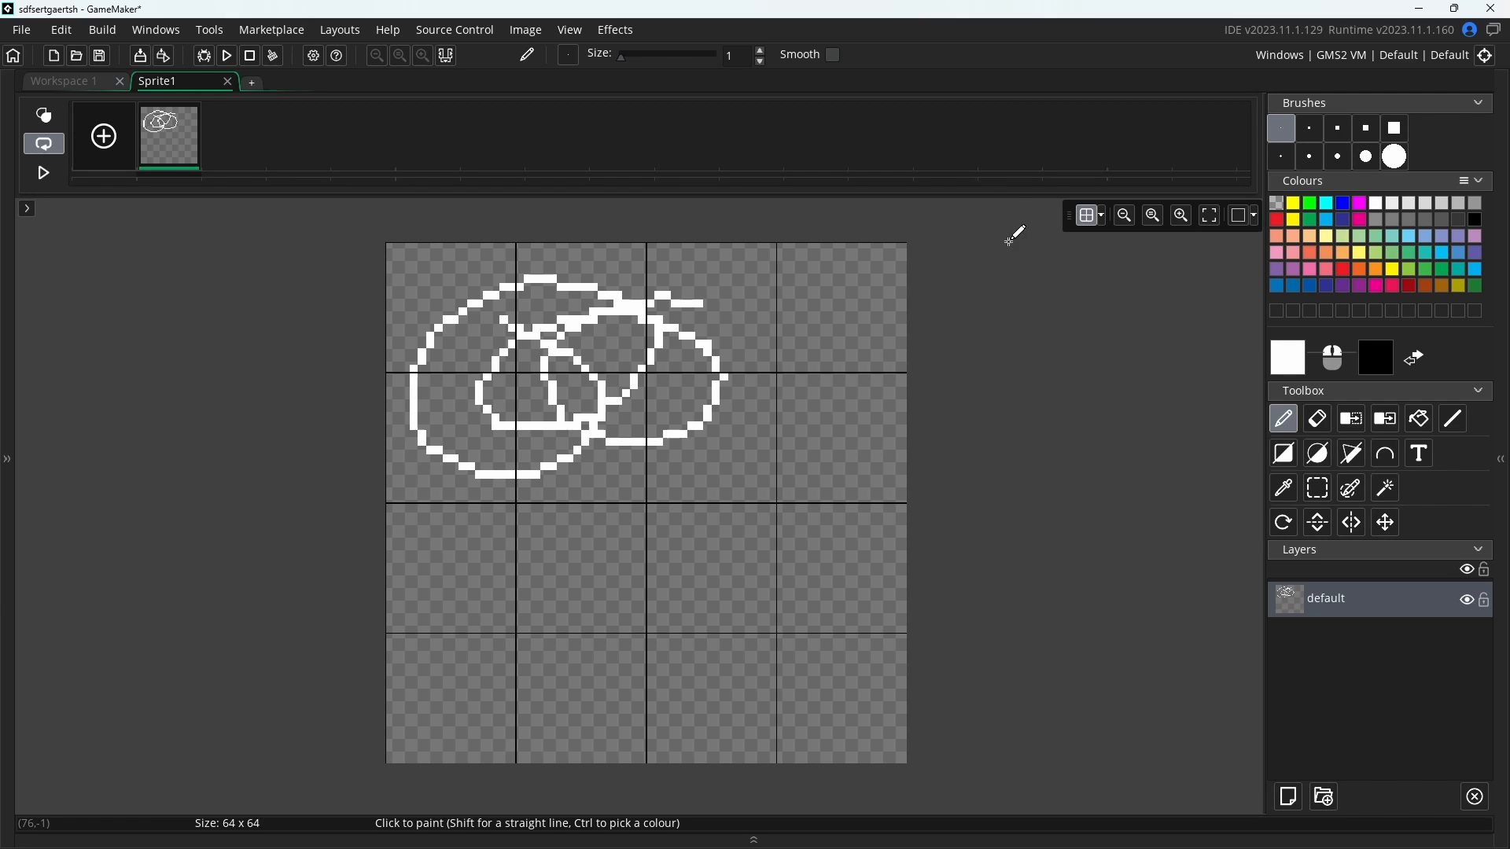
{"action": "left_click", "coordinate": [1102, 220]}
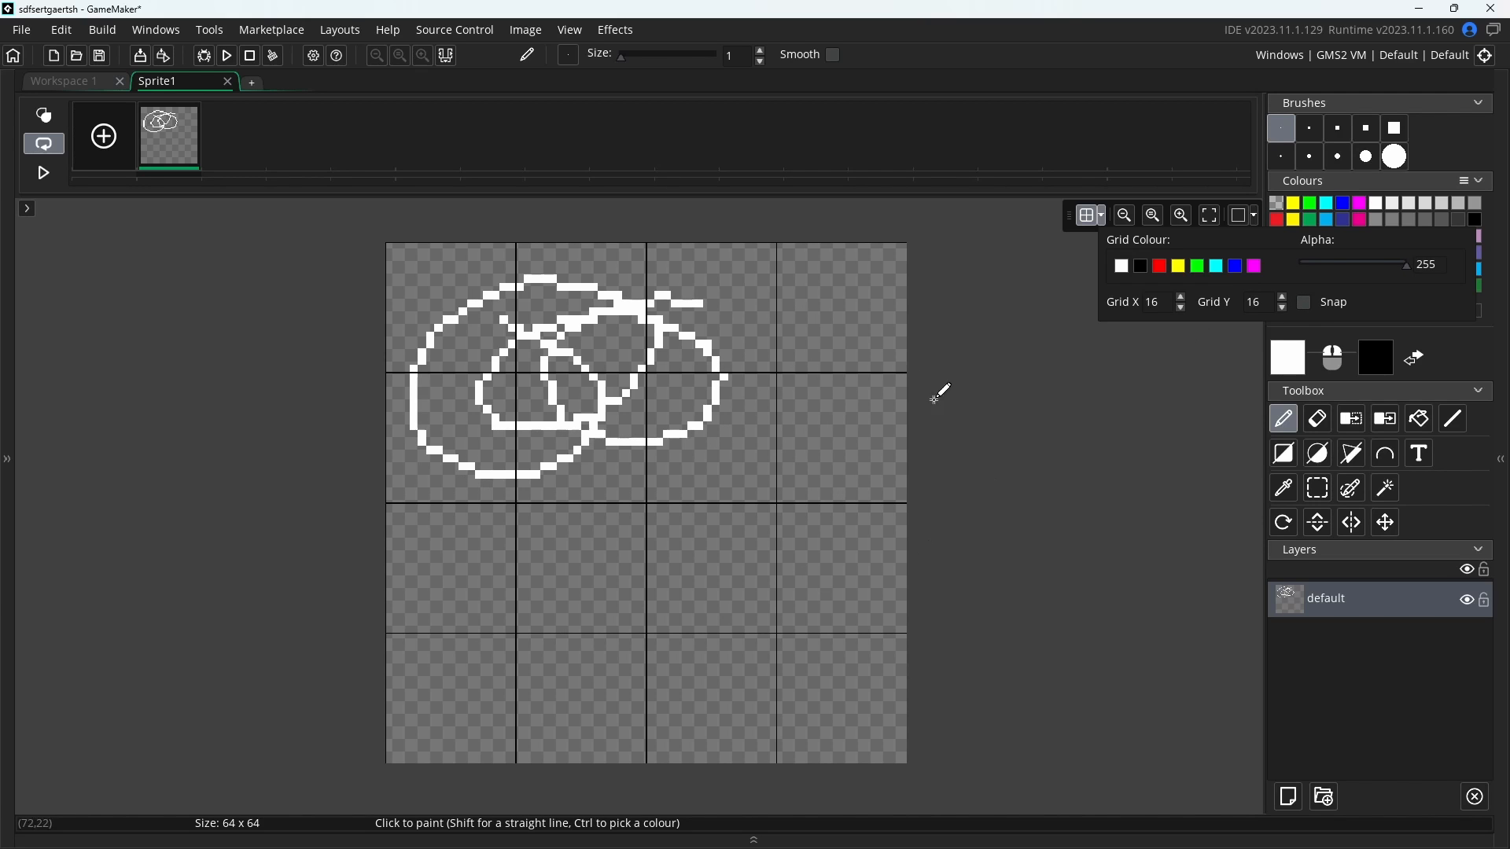
{"action": "left_click", "coordinate": [772, 353]}
{"action": "left_click", "coordinate": [1013, 474]}
{"action": "left_click", "coordinate": [1089, 214]}
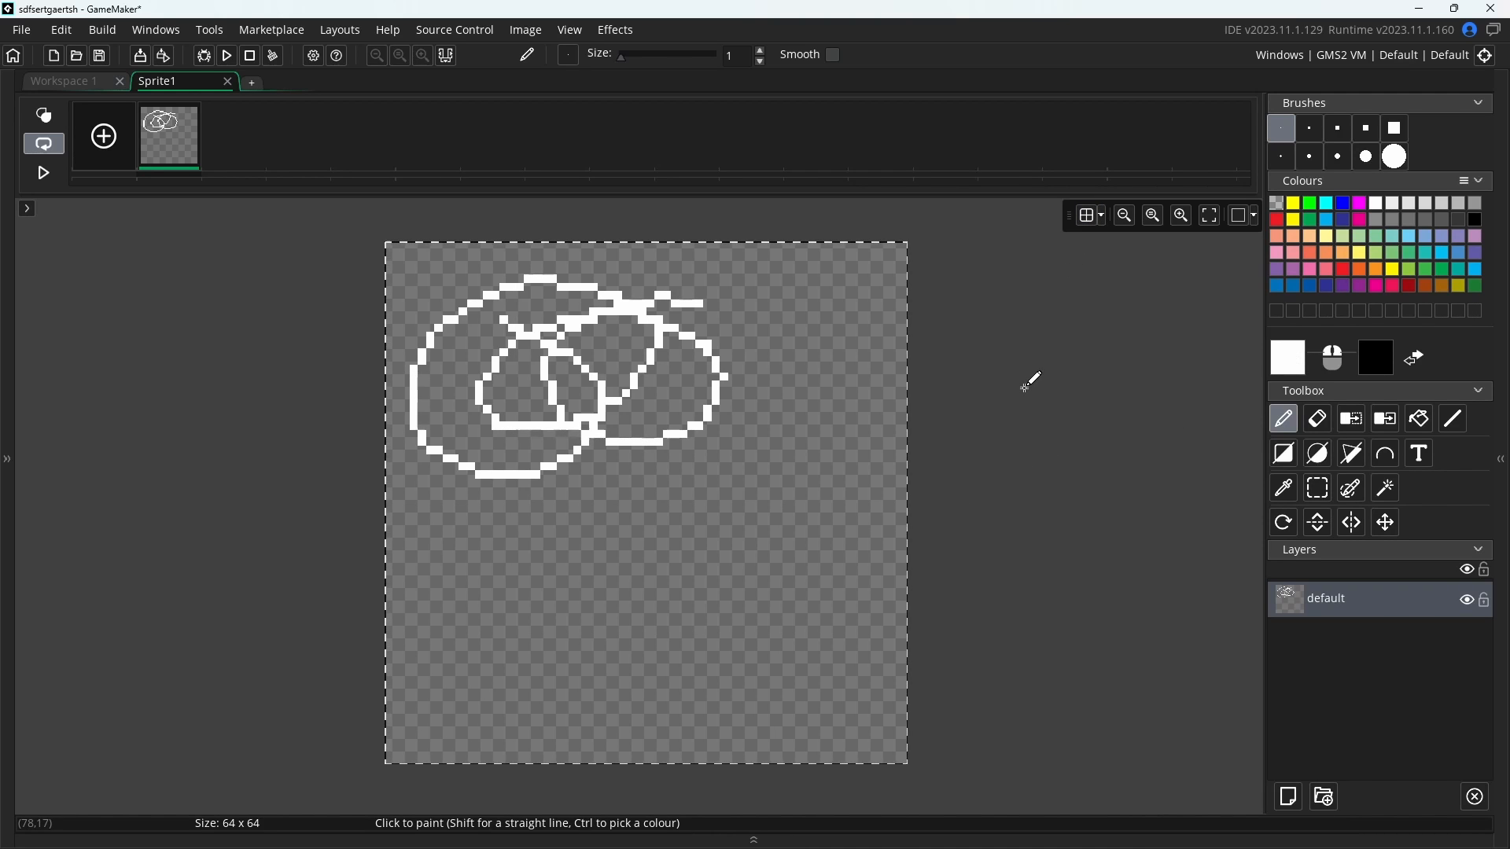
Clear the whole canvas and paint a white rabbit silhouette with body, head and two ears, using round brushes of size 15 and 5
{"action": "key", "text": "Delete"}
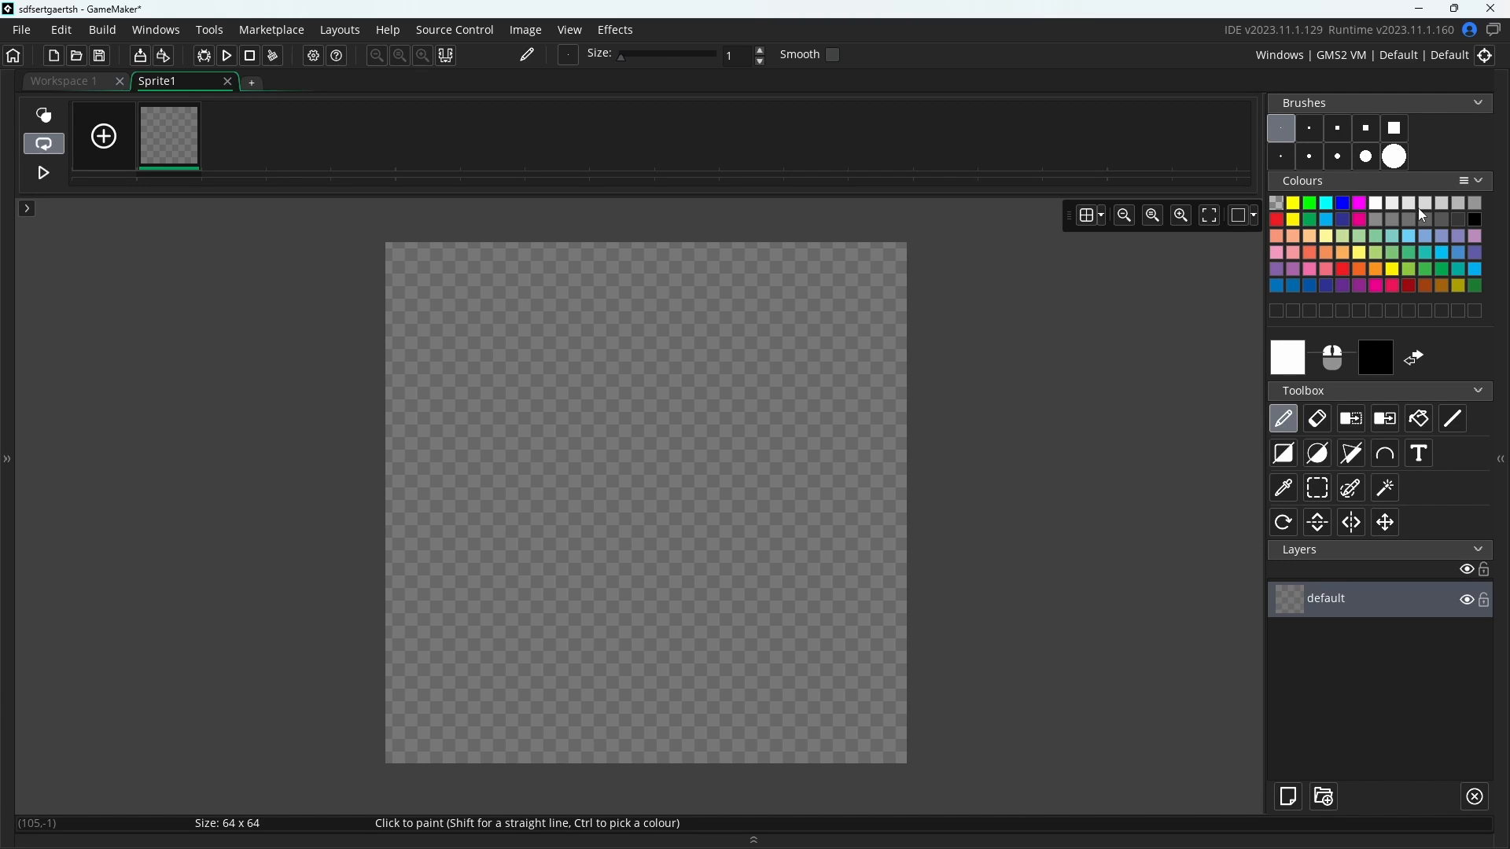
{"action": "left_click", "coordinate": [1367, 157]}
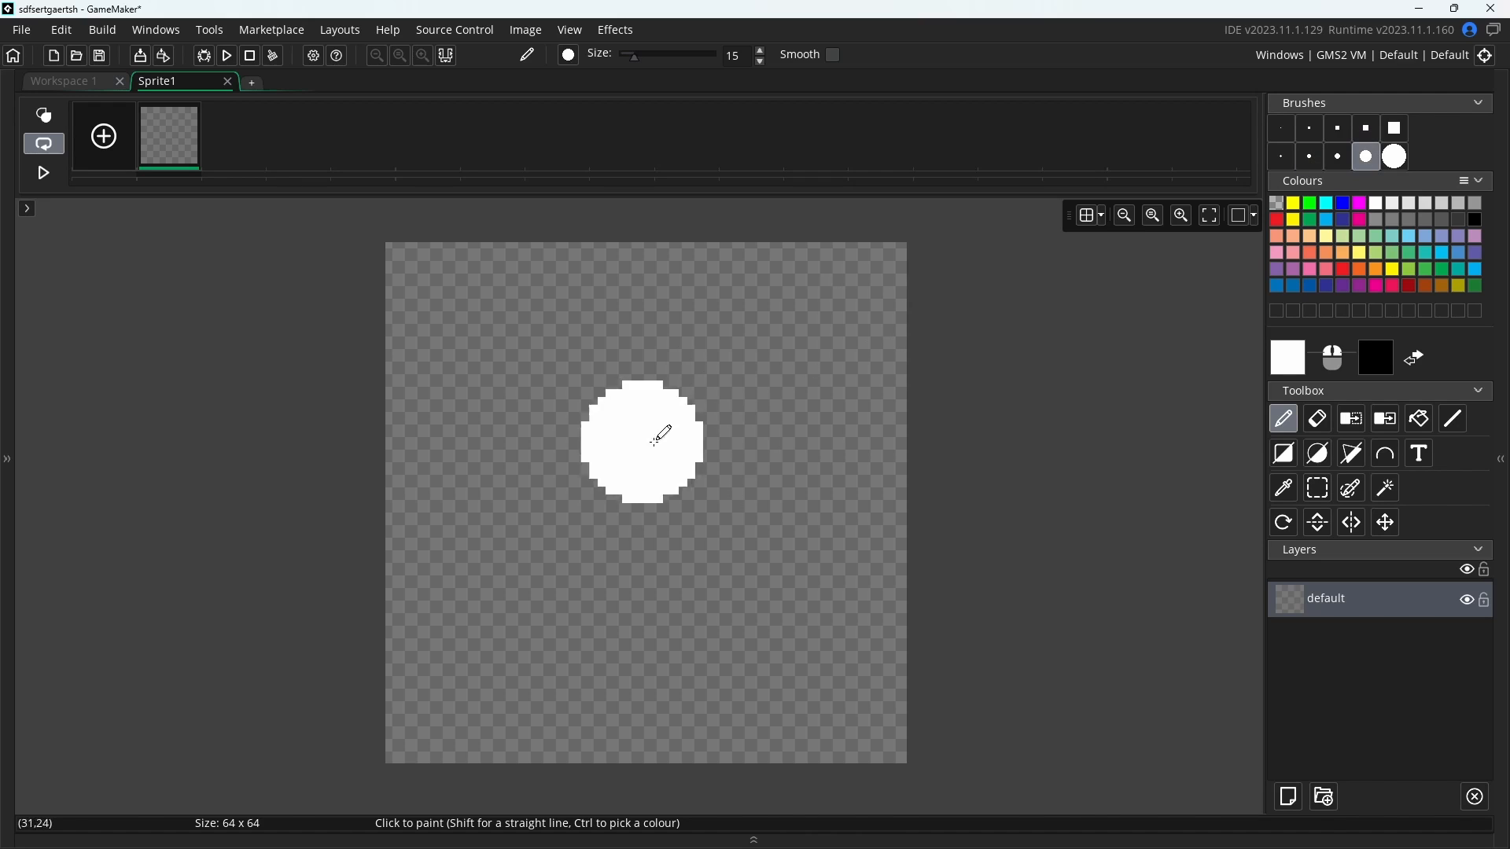
{"action": "left_click_drag", "start_coordinate": [652, 445], "coordinate": [664, 478]}
{"action": "left_click", "coordinate": [1310, 157]}
{"action": "mouse_move", "coordinate": [609, 382]}
{"action": "left_mouse_down"}
{"action": "mouse_move", "coordinate": [551, 330]}
{"action": "mouse_move", "coordinate": [726, 393]}
{"action": "mouse_move", "coordinate": [719, 441]}
{"action": "mouse_move", "coordinate": [469, 605]}
{"action": "mouse_move", "coordinate": [689, 533]}
{"action": "mouse_move", "coordinate": [595, 557]}
{"action": "mouse_move", "coordinate": [715, 573]}
{"action": "mouse_move", "coordinate": [667, 637]}
{"action": "left_mouse_up"}
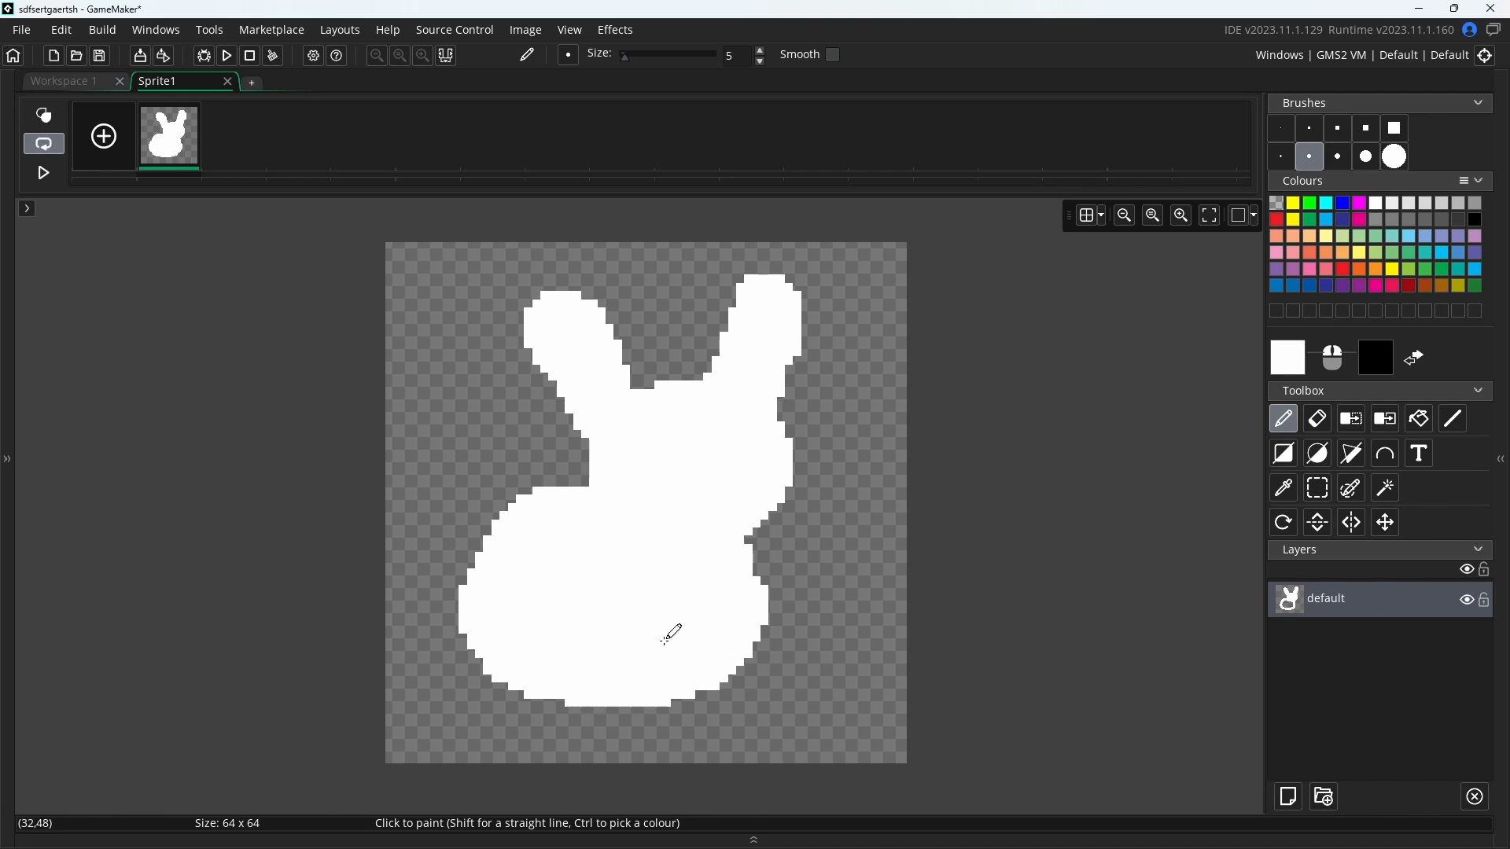
Paint two black eyes on the rabbit's head with the size 5 round brush
{"action": "left_click", "coordinate": [1477, 220]}
{"action": "left_click", "coordinate": [668, 463]}
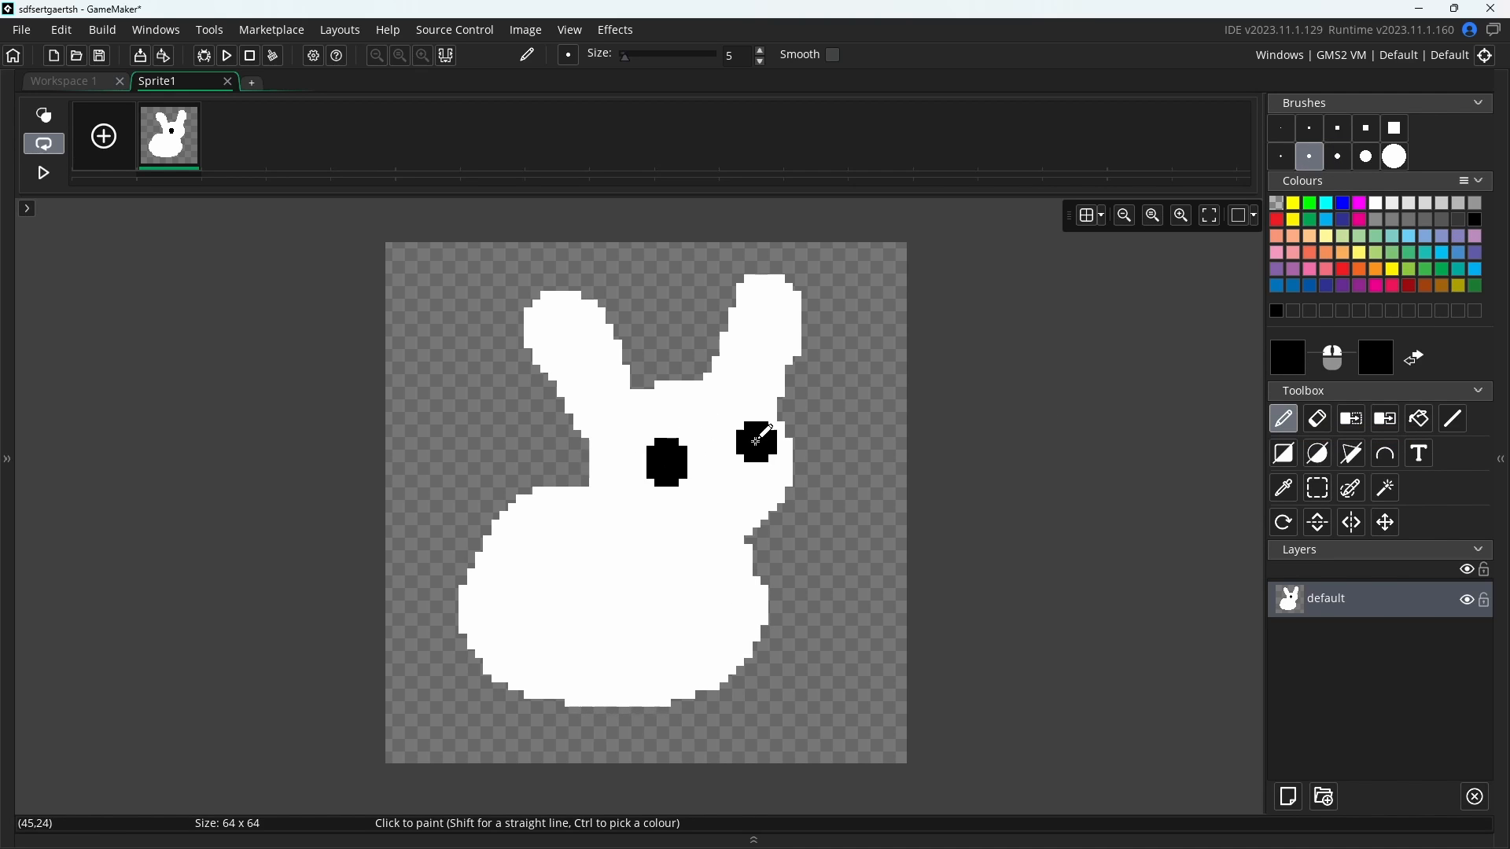
{"action": "left_click", "coordinate": [754, 435]}
Paint a pink nose on the rabbit and fill the inside of both ears with pink strokes
{"action": "left_click", "coordinate": [1293, 253]}
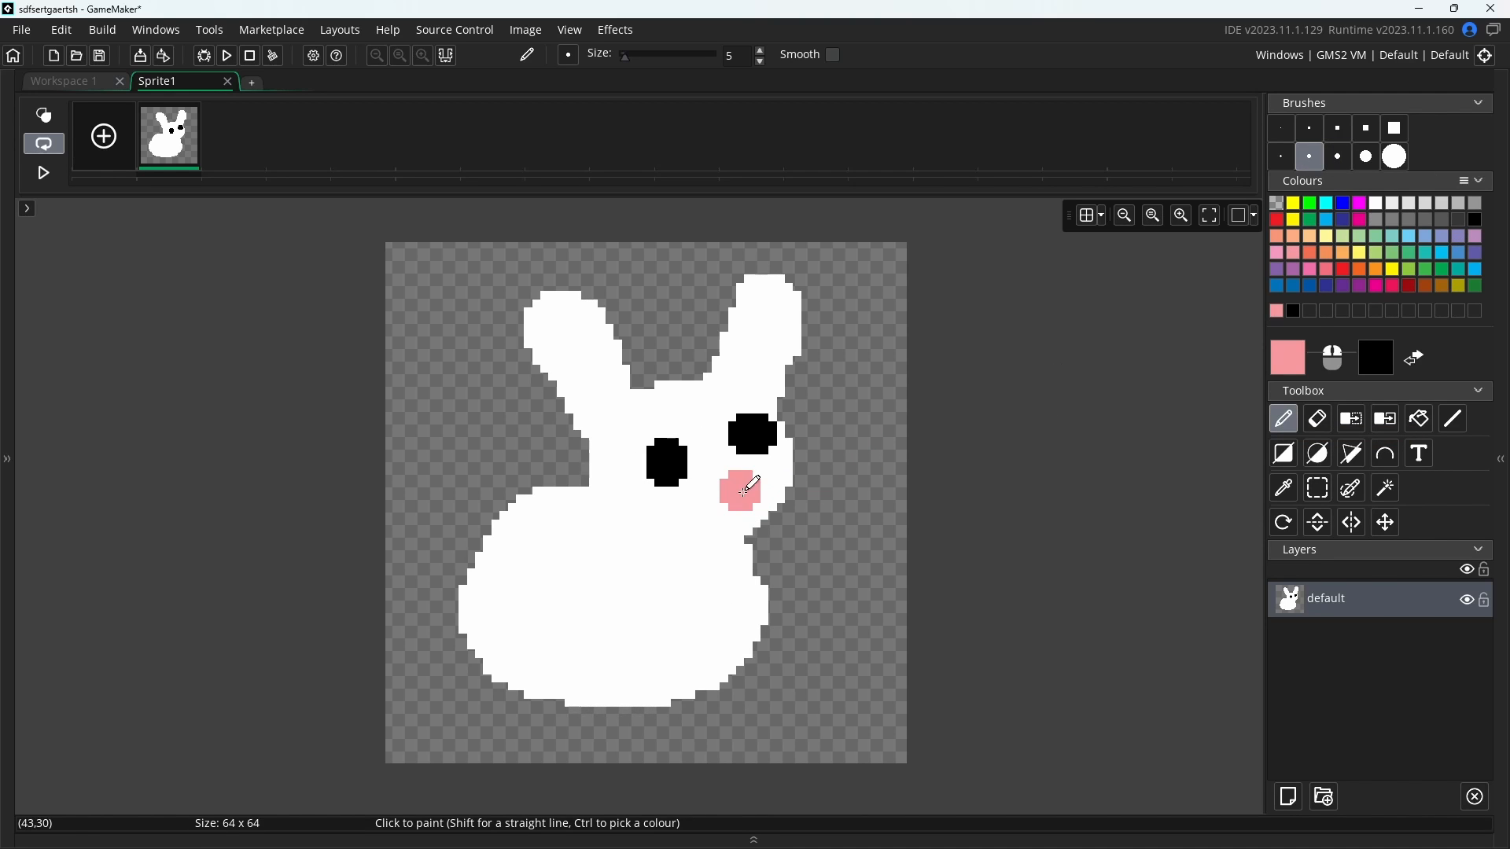
{"action": "left_click", "coordinate": [739, 499]}
{"action": "left_click_drag", "start_coordinate": [748, 368], "coordinate": [771, 311]}
{"action": "left_click_drag", "start_coordinate": [601, 400], "coordinate": [576, 316]}
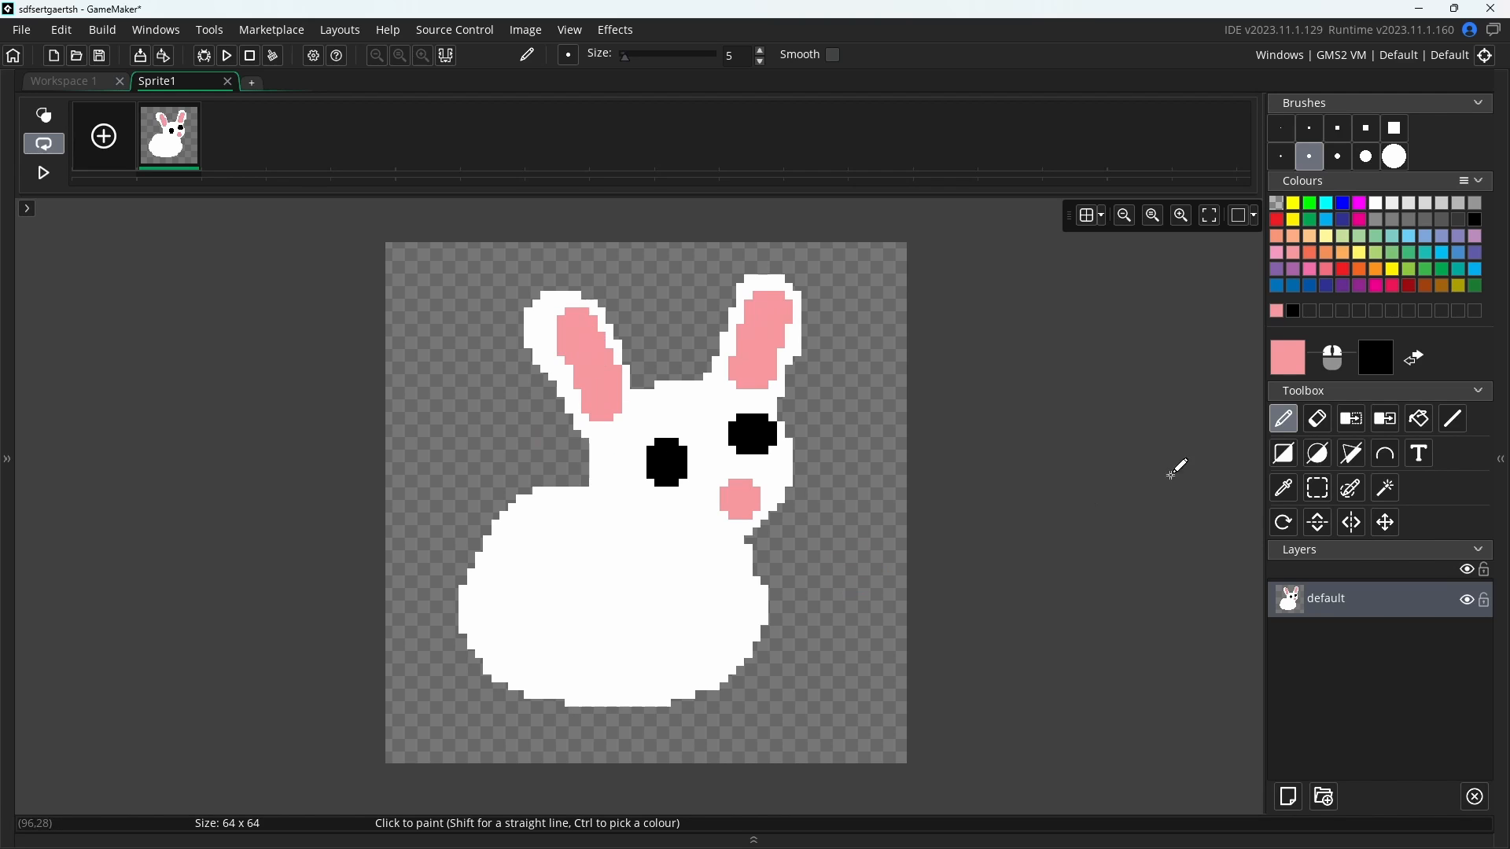
Paint the rabbit's tail and legs in white, and set the brush back to the 1 px size
{"action": "left_click", "coordinate": [1377, 204]}
{"action": "left_click_drag", "start_coordinate": [428, 594], "coordinate": [458, 608]}
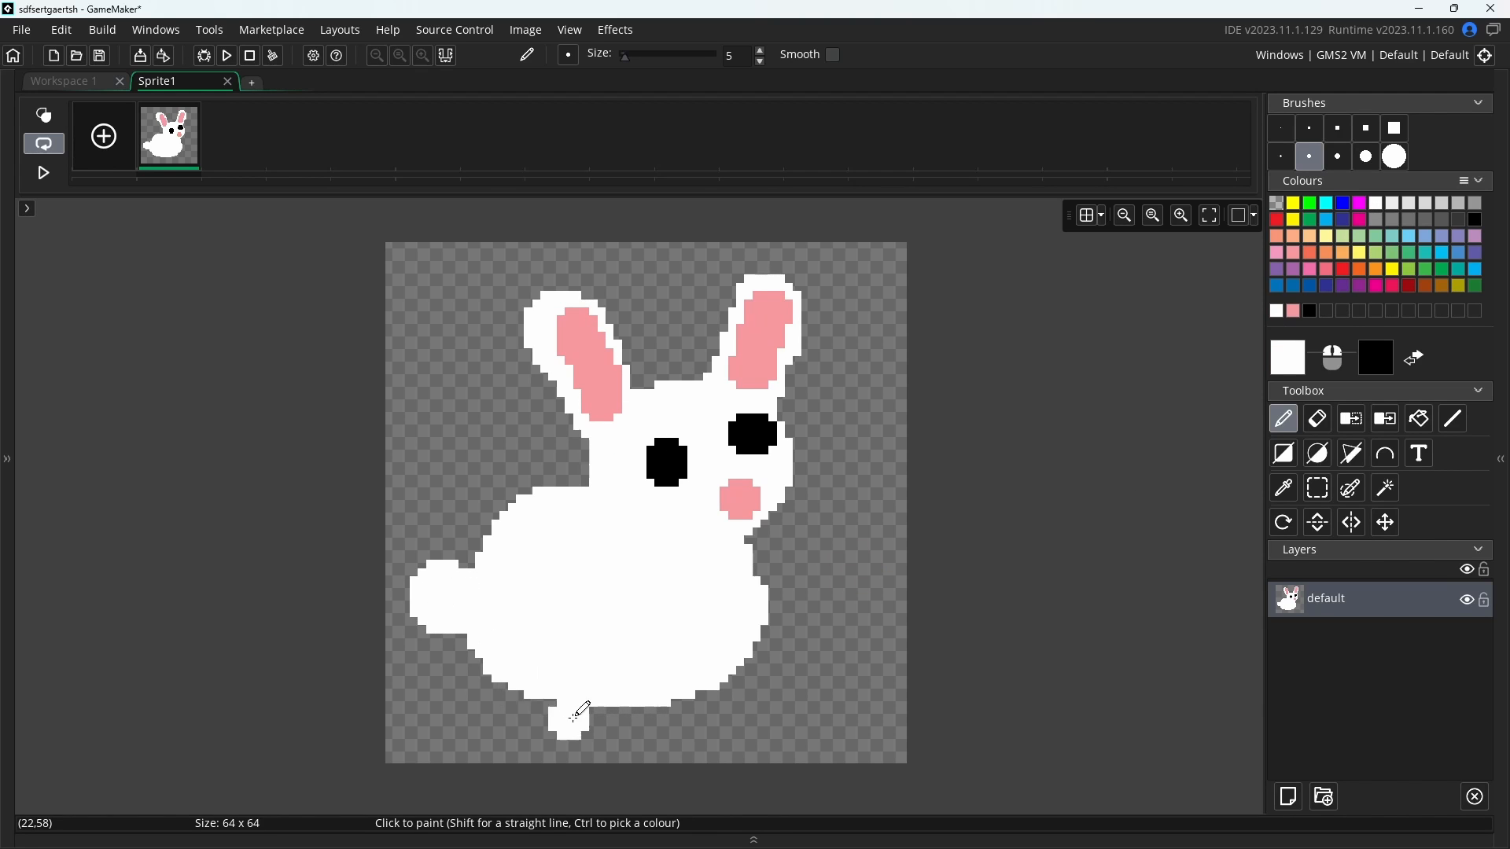
{"action": "left_click_drag", "start_coordinate": [523, 689], "coordinate": [558, 720]}
{"action": "mouse_move", "coordinate": [717, 690]}
{"action": "left_mouse_down"}
{"action": "mouse_move", "coordinate": [743, 689]}
{"action": "mouse_move", "coordinate": [744, 556]}
{"action": "left_mouse_up"}
{"action": "left_click", "coordinate": [1281, 129]}
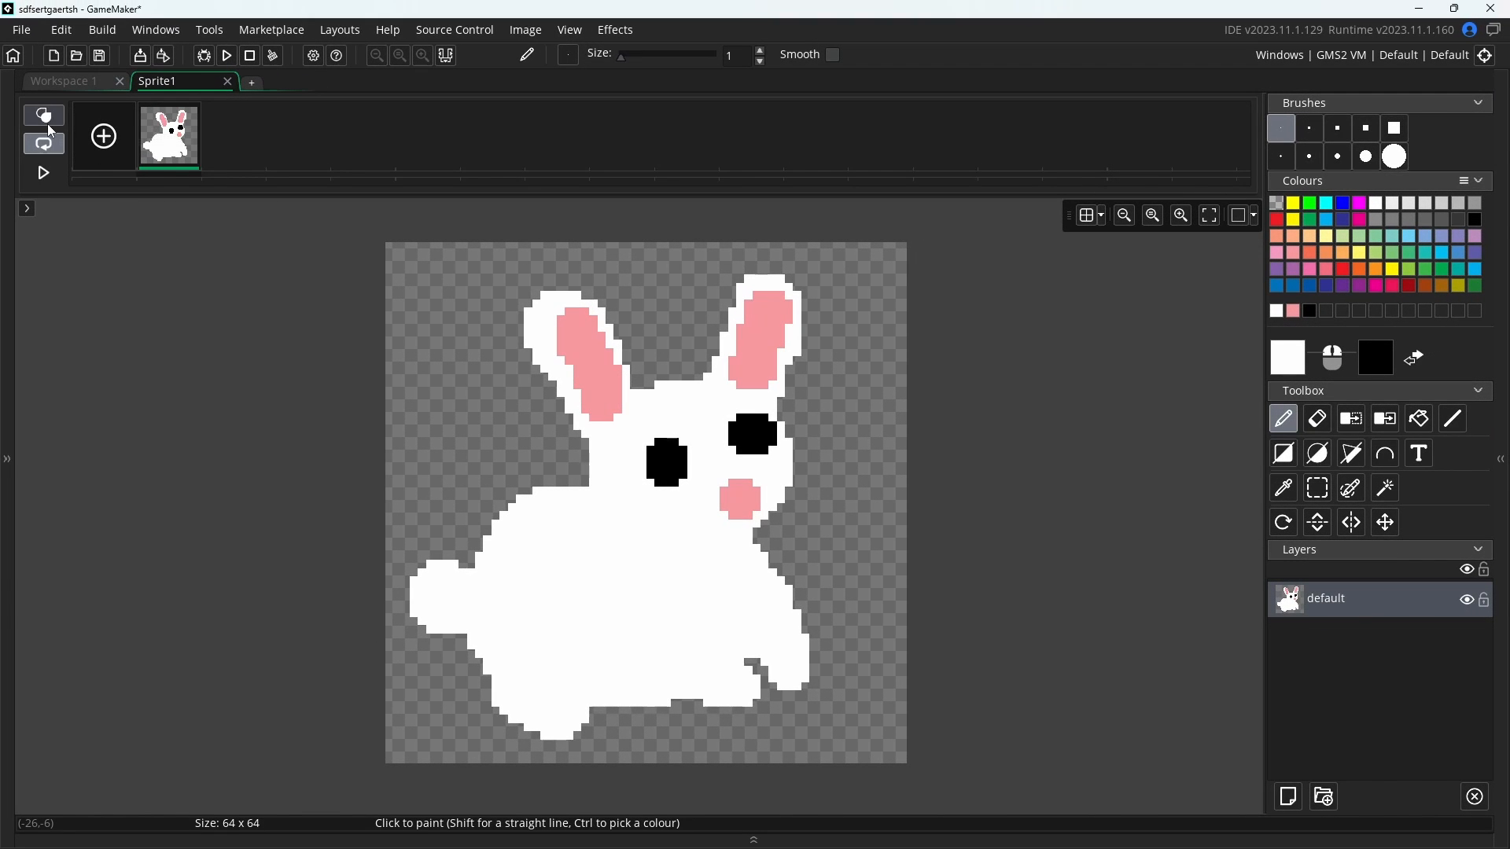
Add a second, blank frame to Sprite1 and select it for editing
{"action": "left_click", "coordinate": [105, 143]}
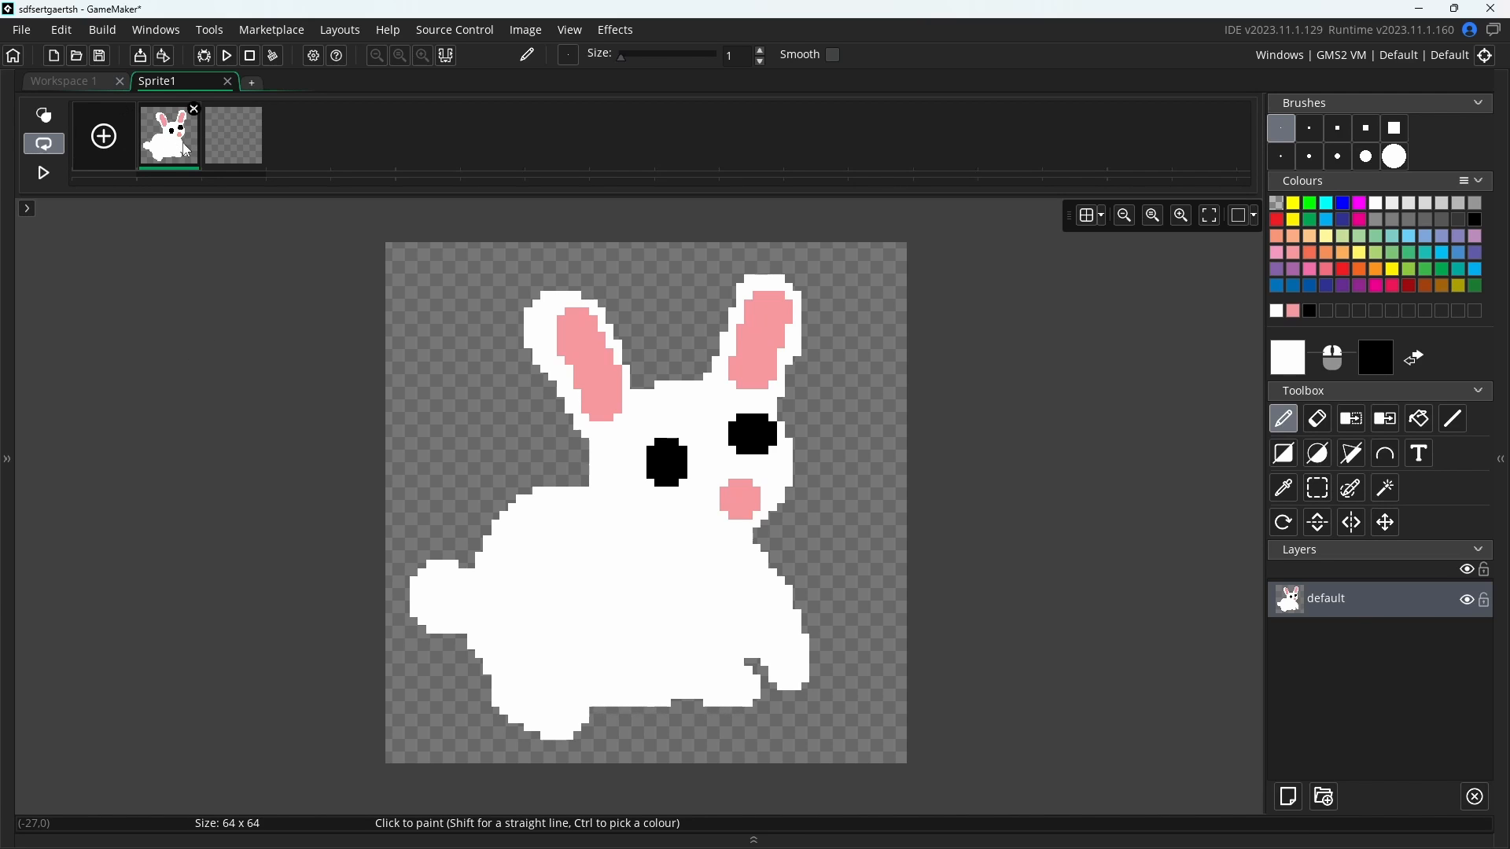
{"action": "left_click", "coordinate": [225, 145]}
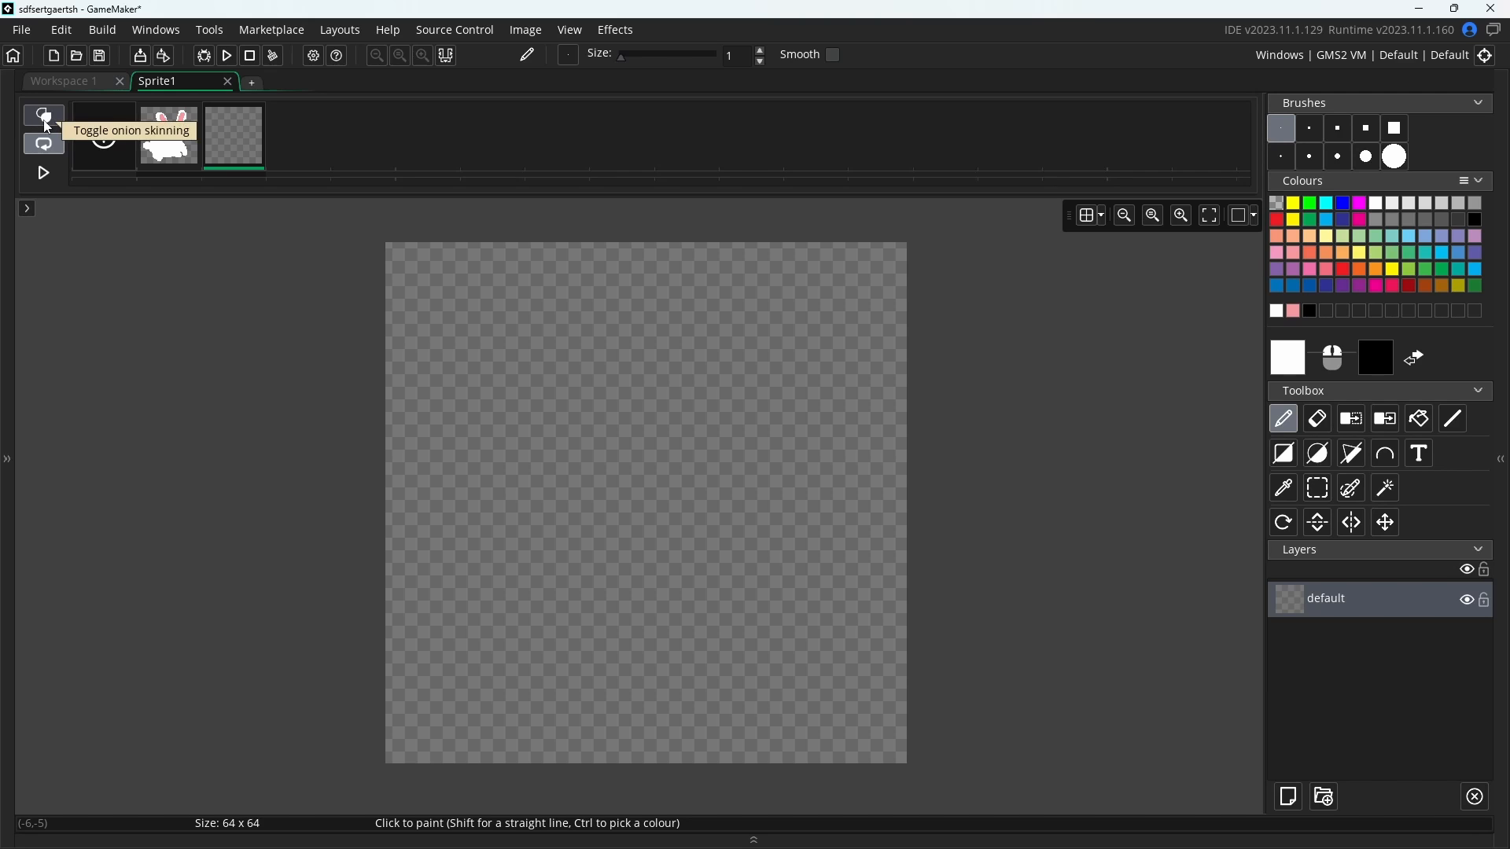
Turn on onion skinning and paint a slightly shifted white rabbit silhouette on the second frame over the first frame's ghost outline
{"action": "left_click", "coordinate": [47, 124]}
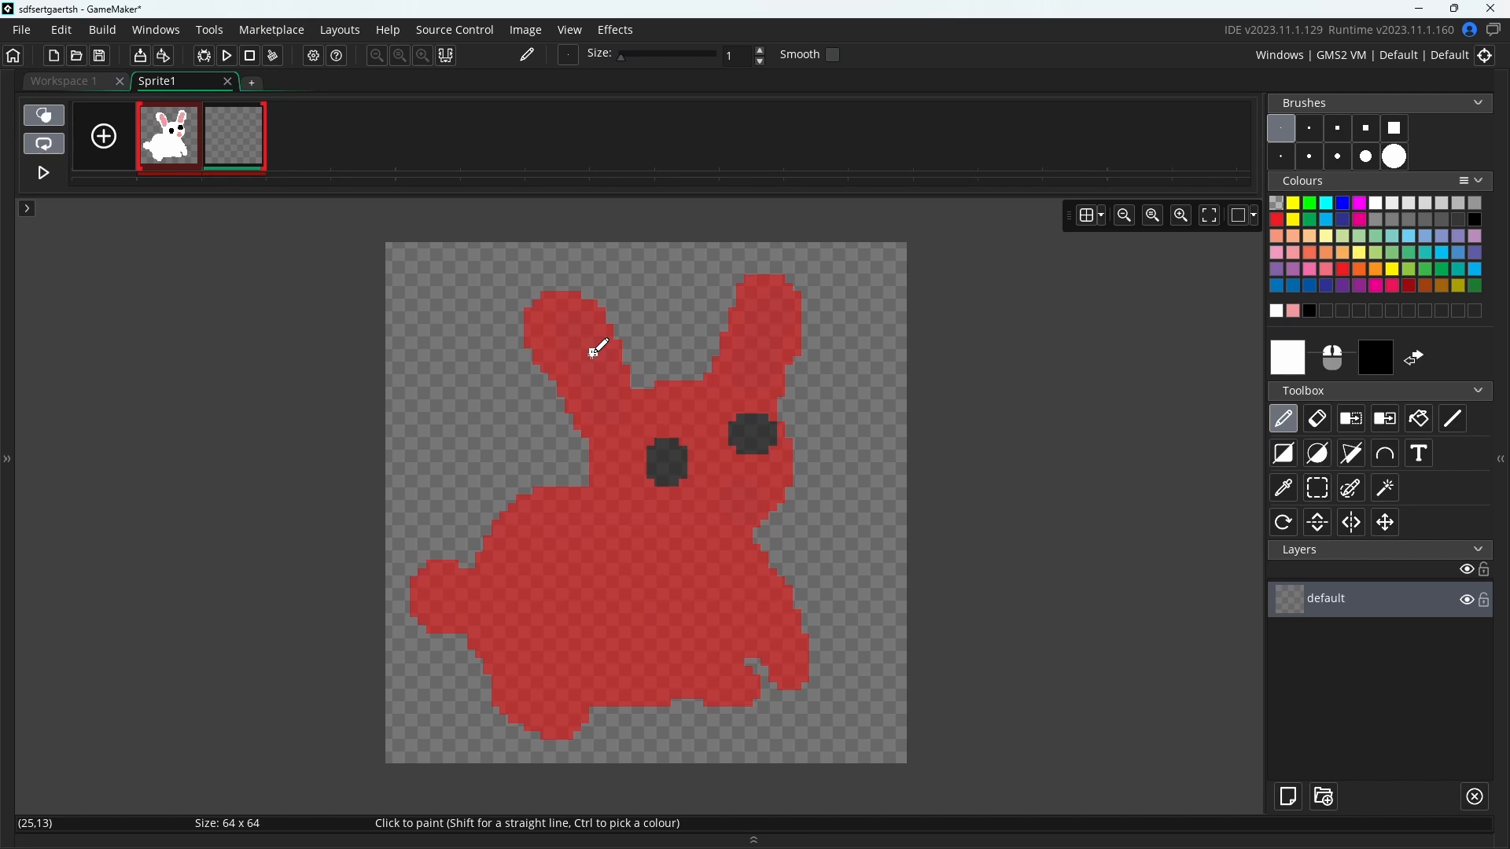
{"action": "left_click", "coordinate": [1338, 156]}
{"action": "mouse_move", "coordinate": [770, 291]}
{"action": "left_mouse_down"}
{"action": "mouse_move", "coordinate": [739, 378]}
{"action": "mouse_move", "coordinate": [768, 414]}
{"action": "mouse_move", "coordinate": [635, 445]}
{"action": "mouse_move", "coordinate": [826, 644]}
{"action": "mouse_move", "coordinate": [719, 676]}
{"action": "mouse_move", "coordinate": [507, 621]}
{"action": "mouse_move", "coordinate": [507, 578]}
{"action": "mouse_move", "coordinate": [437, 610]}
{"action": "mouse_move", "coordinate": [764, 314]}
{"action": "mouse_move", "coordinate": [751, 397]}
{"action": "left_mouse_up"}
Paint pink inner ears and a pink nose on the second frame's rabbit with the size 5 round brush
{"action": "left_click", "coordinate": [1293, 311]}
{"action": "left_click", "coordinate": [1310, 157]}
{"action": "left_click_drag", "start_coordinate": [579, 397], "coordinate": [638, 417]}
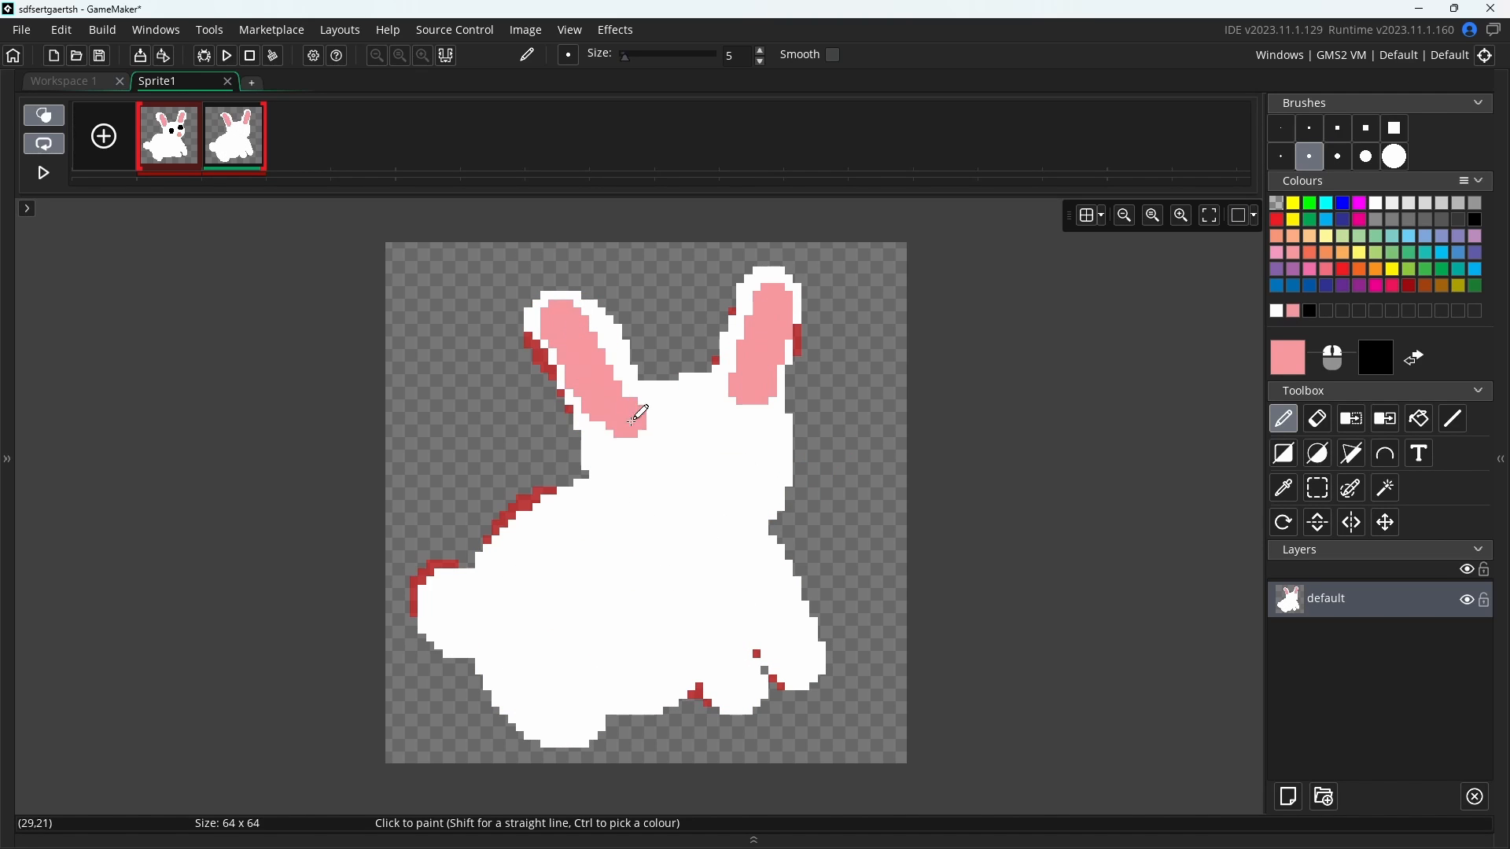
{"action": "left_click_drag", "start_coordinate": [749, 498], "coordinate": [757, 491]}
Paint two black eyes on the second frame's rabbit, slightly offset from those in the first frame
{"action": "left_click", "coordinate": [1309, 311]}
{"action": "left_click", "coordinate": [658, 450]}
{"action": "left_click_drag", "start_coordinate": [749, 425], "coordinate": [773, 399]}
Trim the lower ends of the pink inner ears in white with the size 3 round brush, keeping white as the active colour
{"action": "left_click", "coordinate": [1280, 156]}
{"action": "left_click", "coordinate": [1375, 202]}
{"action": "mouse_move", "coordinate": [773, 399]}
{"action": "left_mouse_down"}
{"action": "mouse_move", "coordinate": [732, 371]}
{"action": "mouse_move", "coordinate": [733, 417]}
{"action": "mouse_move", "coordinate": [749, 378]}
{"action": "left_mouse_up"}
{"action": "left_click", "coordinate": [1293, 311]}
{"action": "left_click", "coordinate": [1309, 311]}
{"action": "left_click", "coordinate": [1276, 310]}
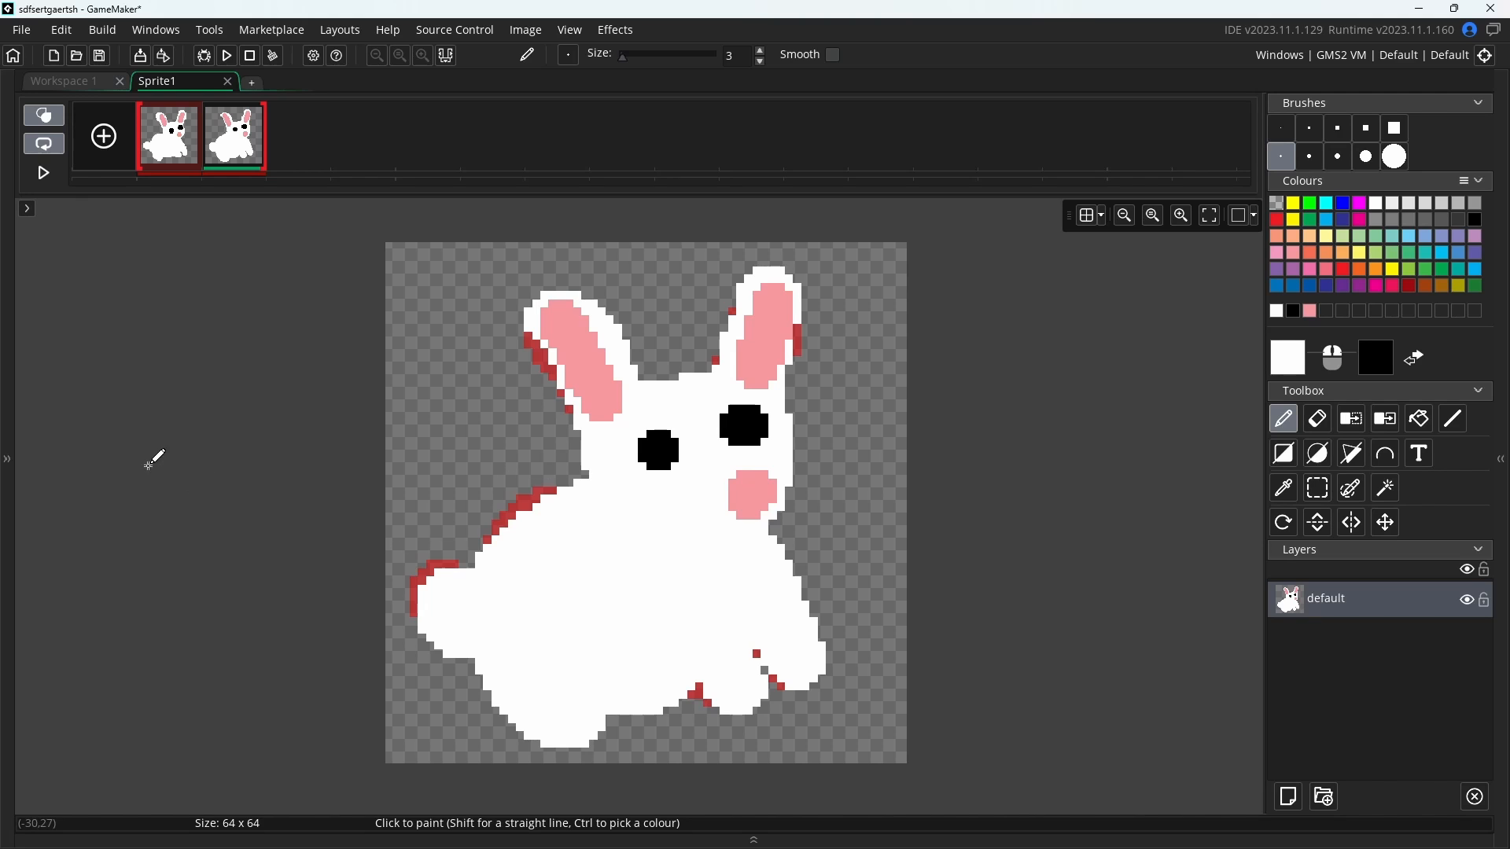
Preview the two-frame rabbit animation in the image editor, pause it, and return to Sprite1's sprite editor in the workspace
{"action": "left_click", "coordinate": [49, 177]}
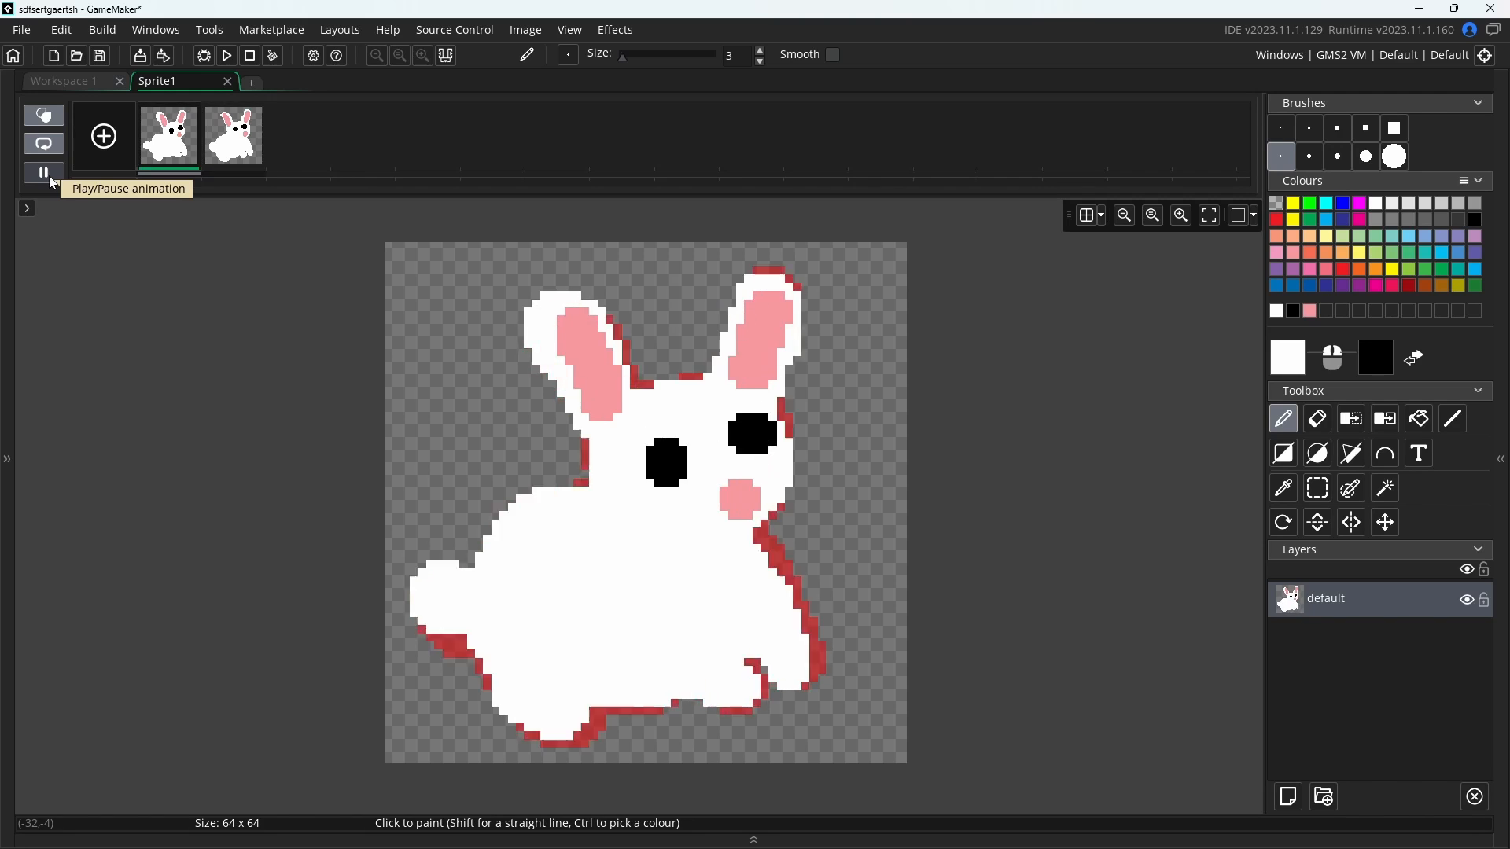
{"action": "left_click", "coordinate": [48, 176]}
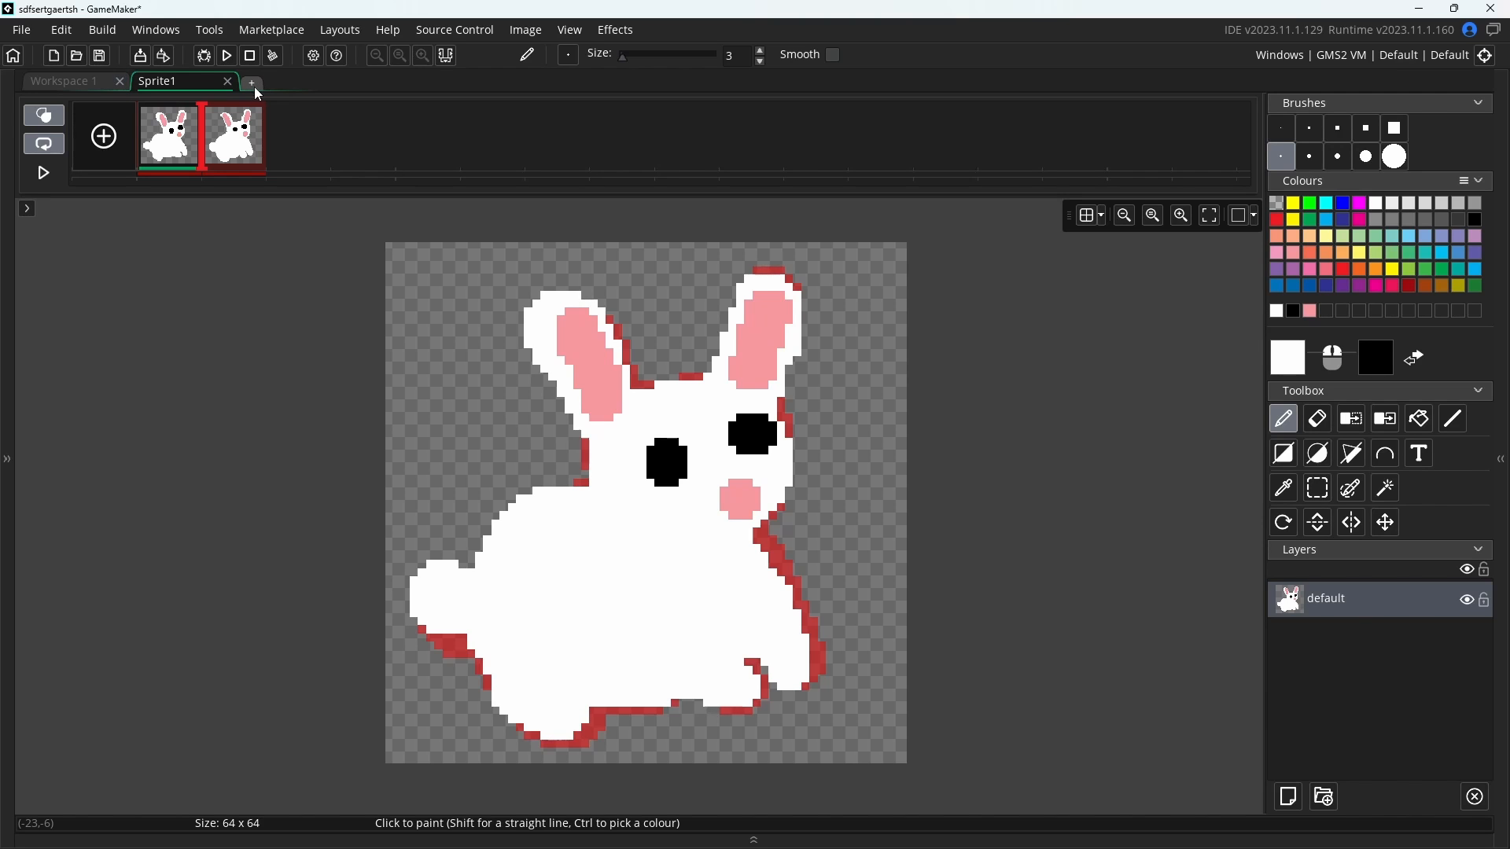
{"action": "left_click", "coordinate": [55, 82]}
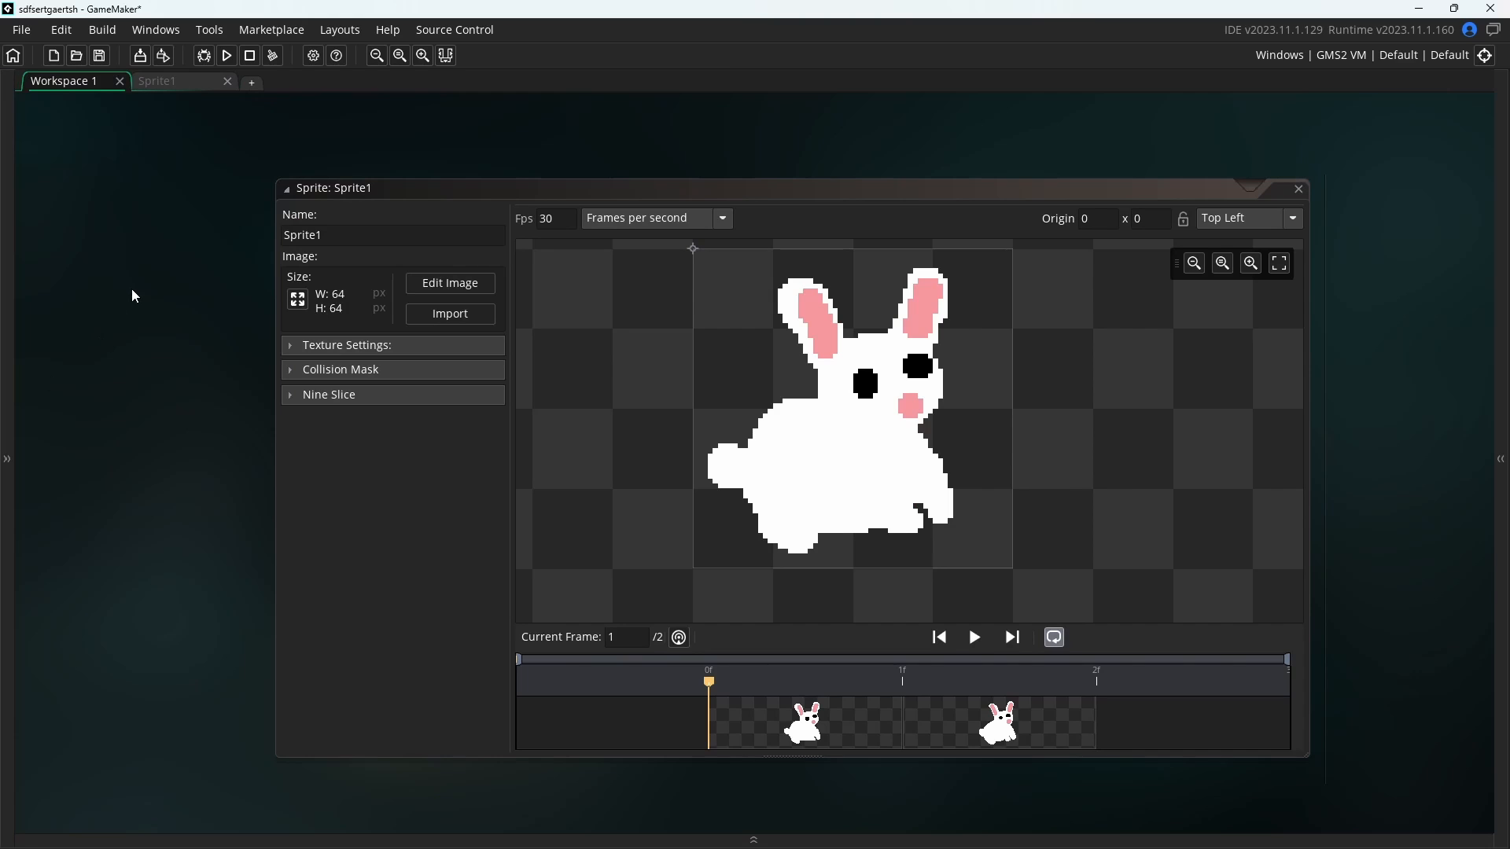
{"action": "left_click", "coordinate": [1498, 276]}
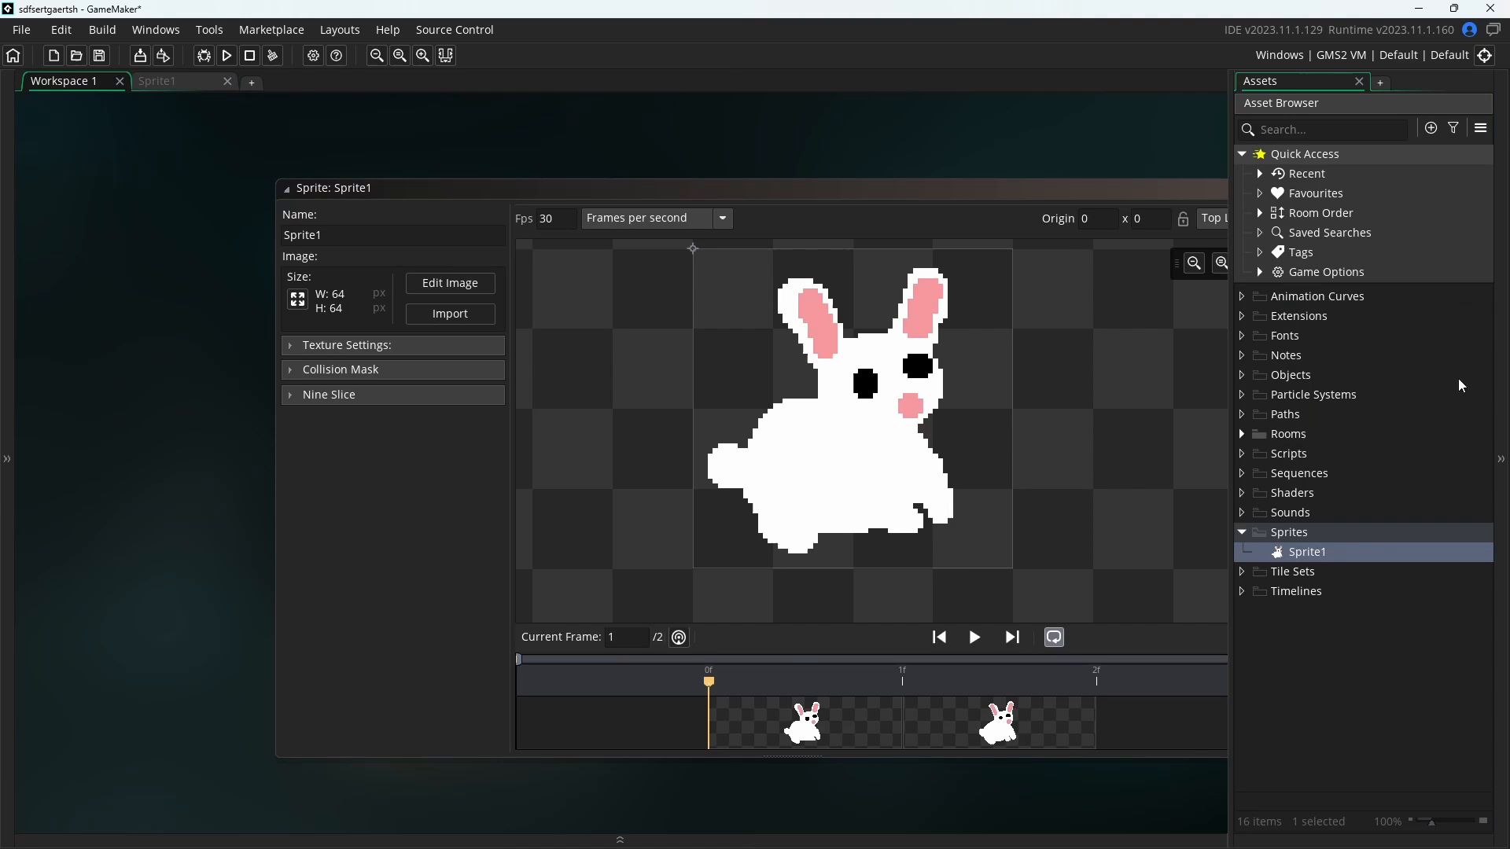
{"action": "double_click", "coordinate": [1314, 560]}
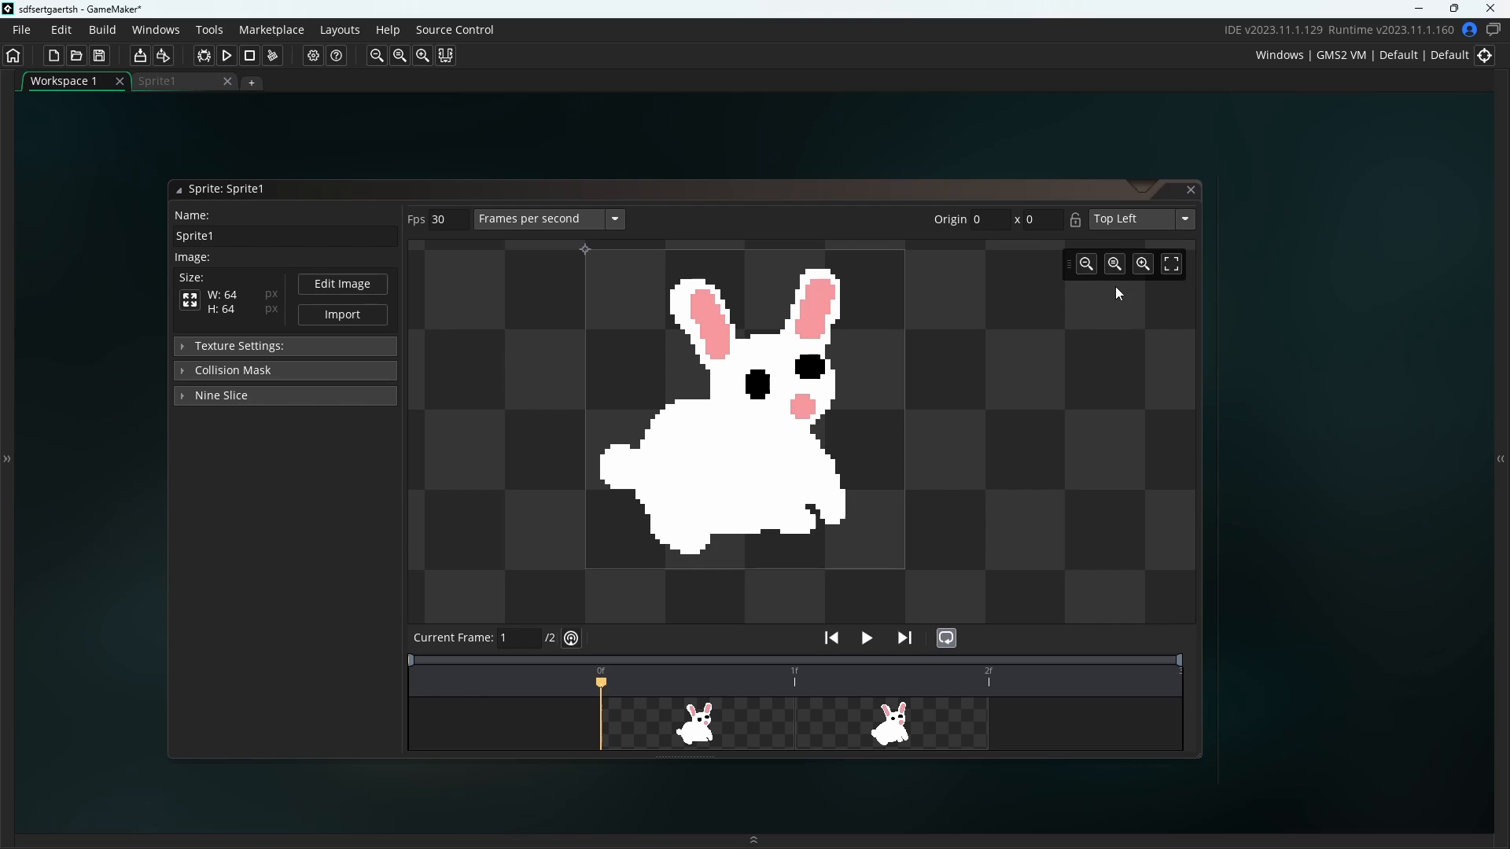
Set Sprite1's animation speed to 2 frames per second and play the preview
{"action": "left_click", "coordinate": [444, 223]}
{"action": "left_click", "coordinate": [438, 219]}
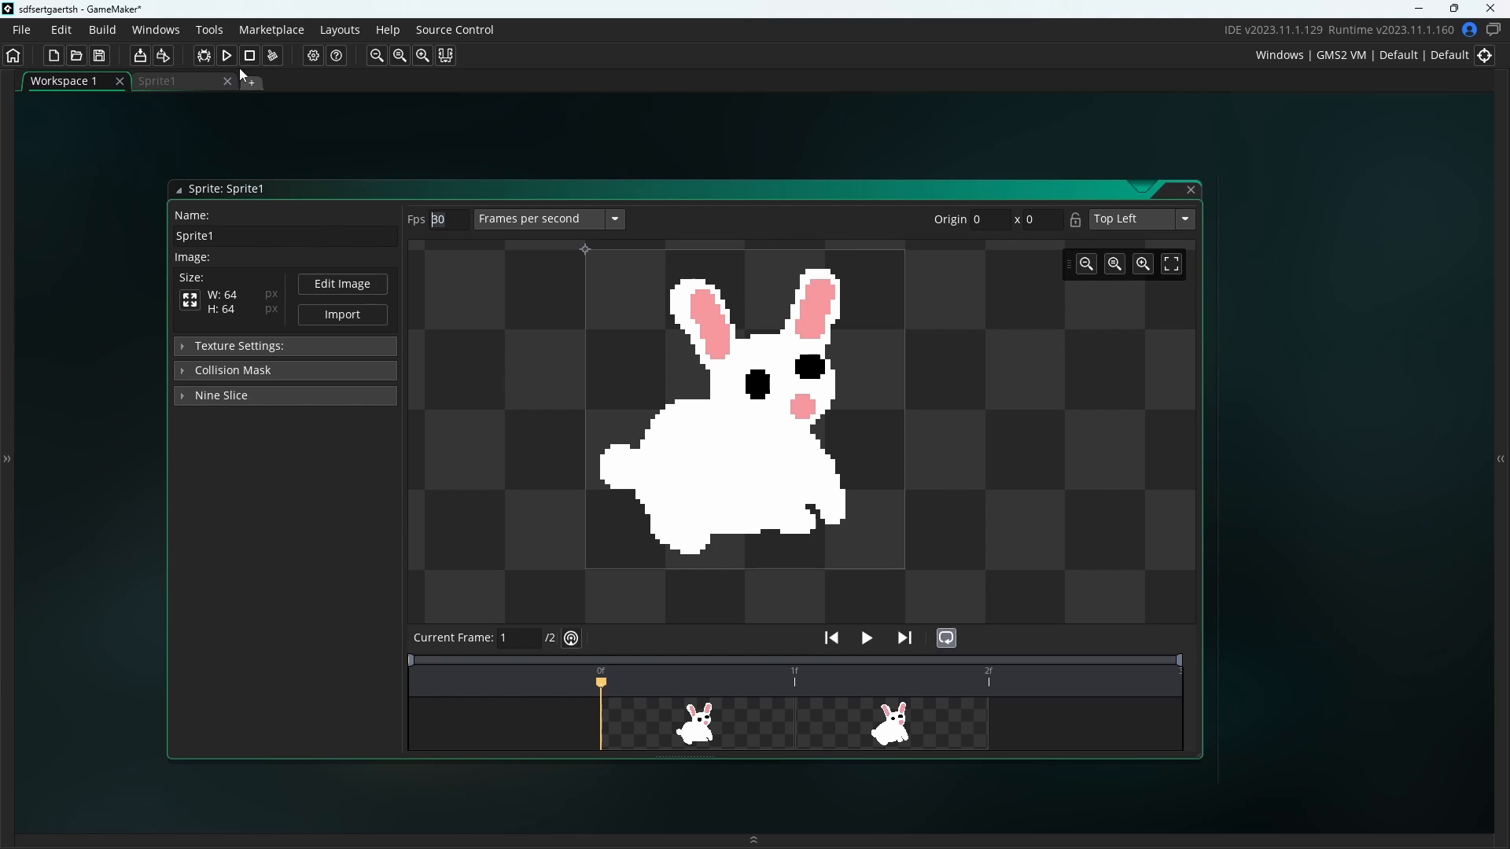
{"action": "type", "text": "2"}
{"action": "left_click", "coordinate": [869, 638]}
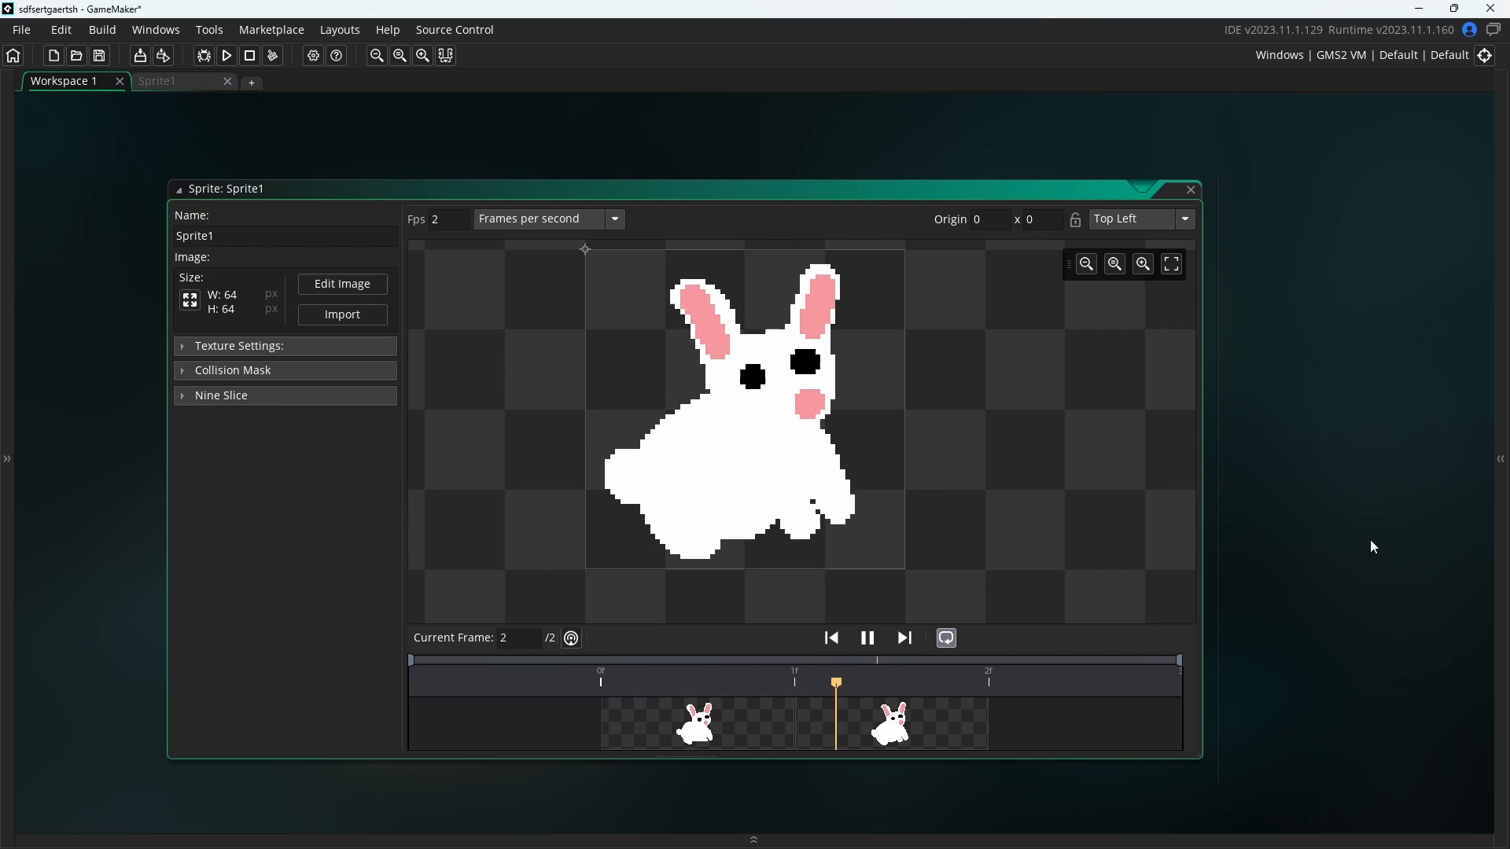
Open Room1 from the Rooms group in the Asset Browser
{"action": "left_click", "coordinate": [1498, 556]}
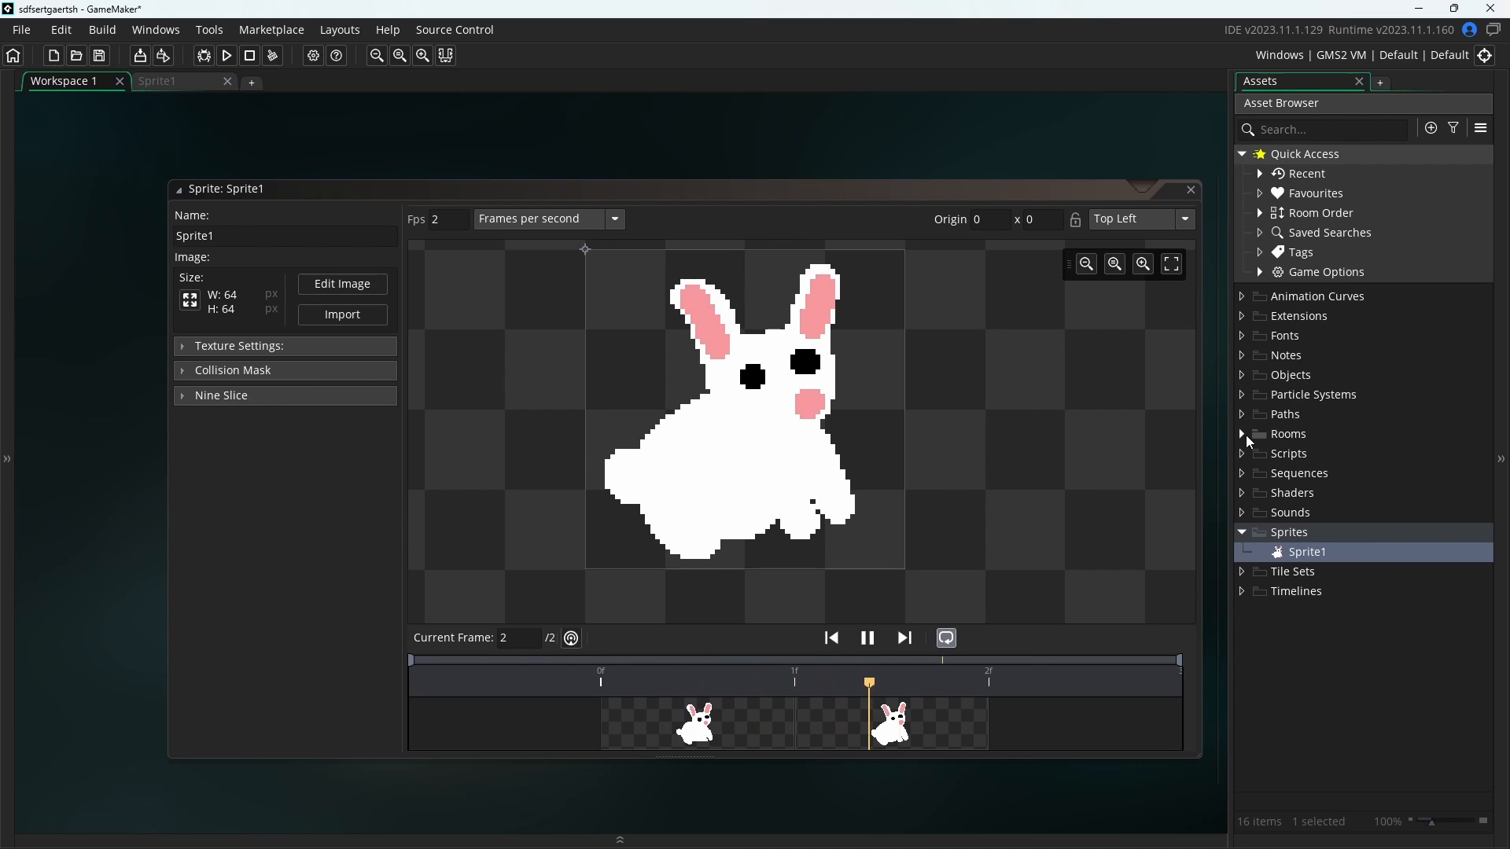
{"action": "left_click", "coordinate": [1243, 434]}
{"action": "double_click", "coordinate": [1317, 460]}
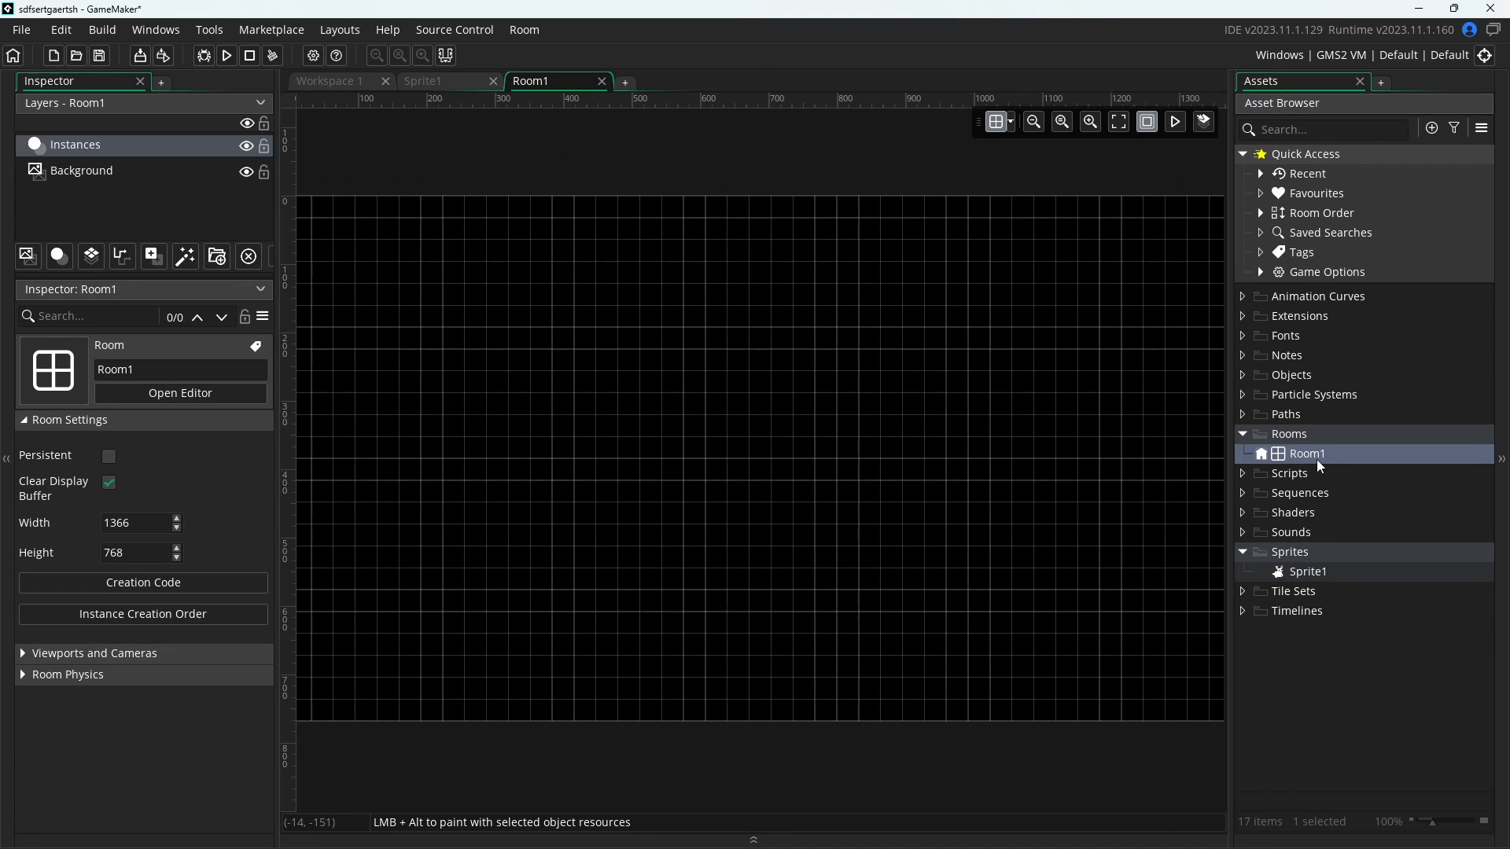
Try to place Sprite1 in Room1 with the Instances layer selected, declining the creation of a new asset layer
{"action": "left_click", "coordinate": [1320, 574]}
{"action": "left_click_drag", "start_coordinate": [1316, 576], "coordinate": [861, 442]}
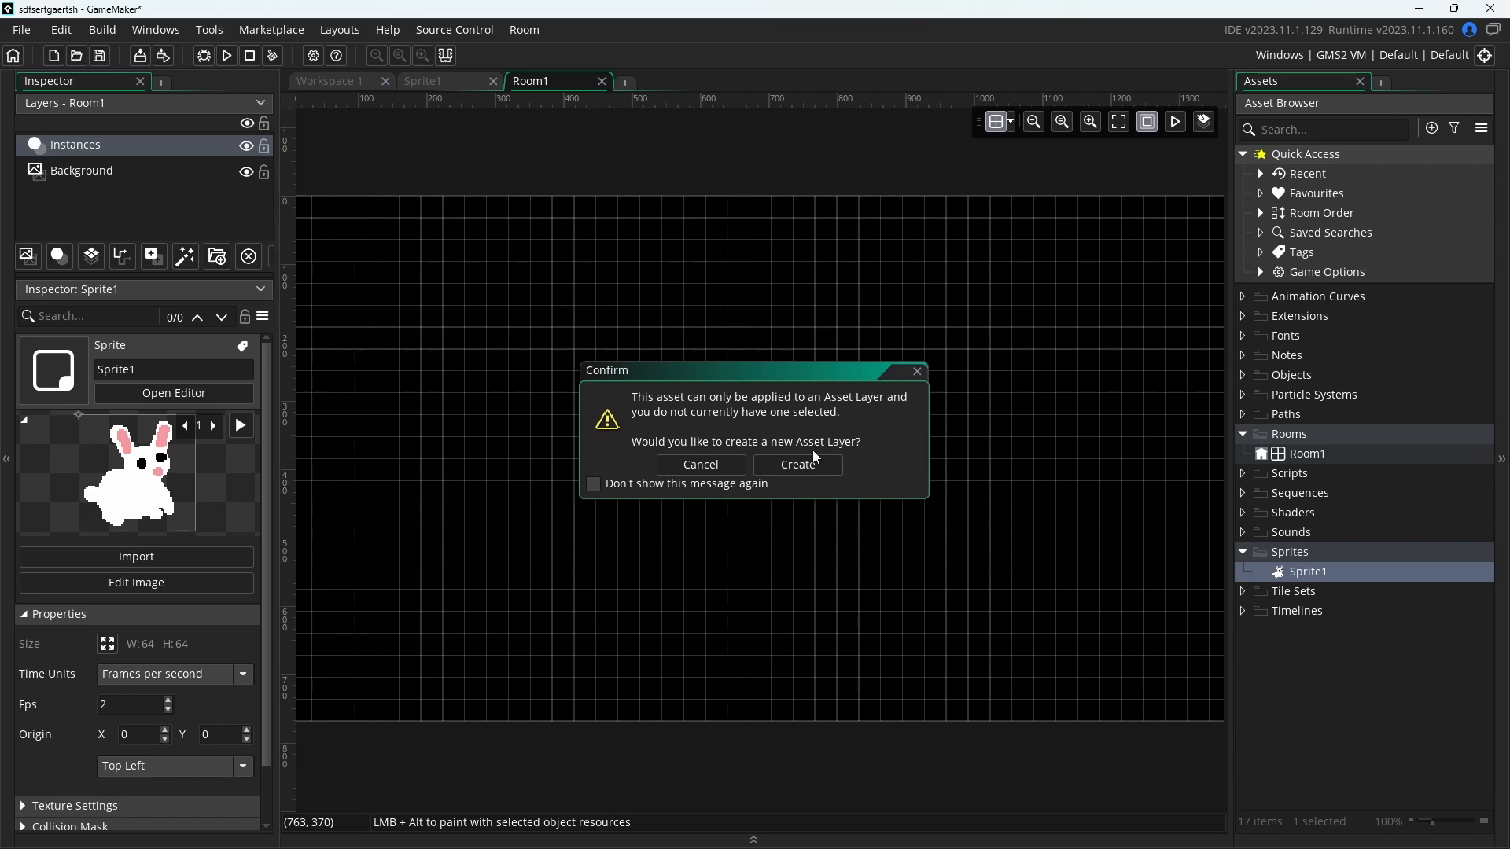
{"action": "left_click", "coordinate": [692, 465]}
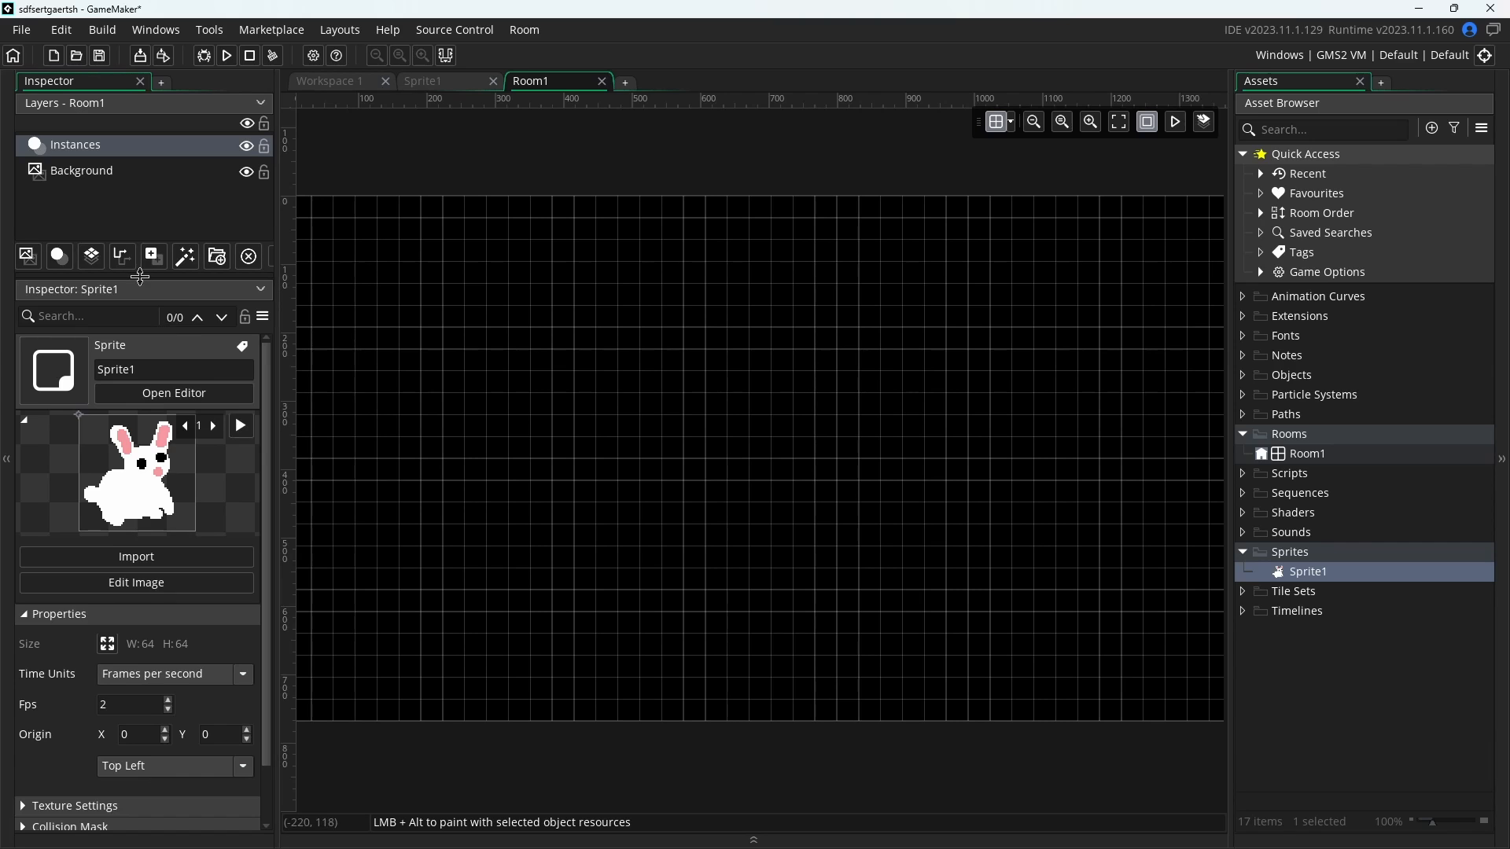
Enlarge Room1's layer list, inspect the Background and Instances layers, and add a new asset layer above Background
{"action": "left_click_drag", "start_coordinate": [152, 280], "coordinate": [154, 426]}
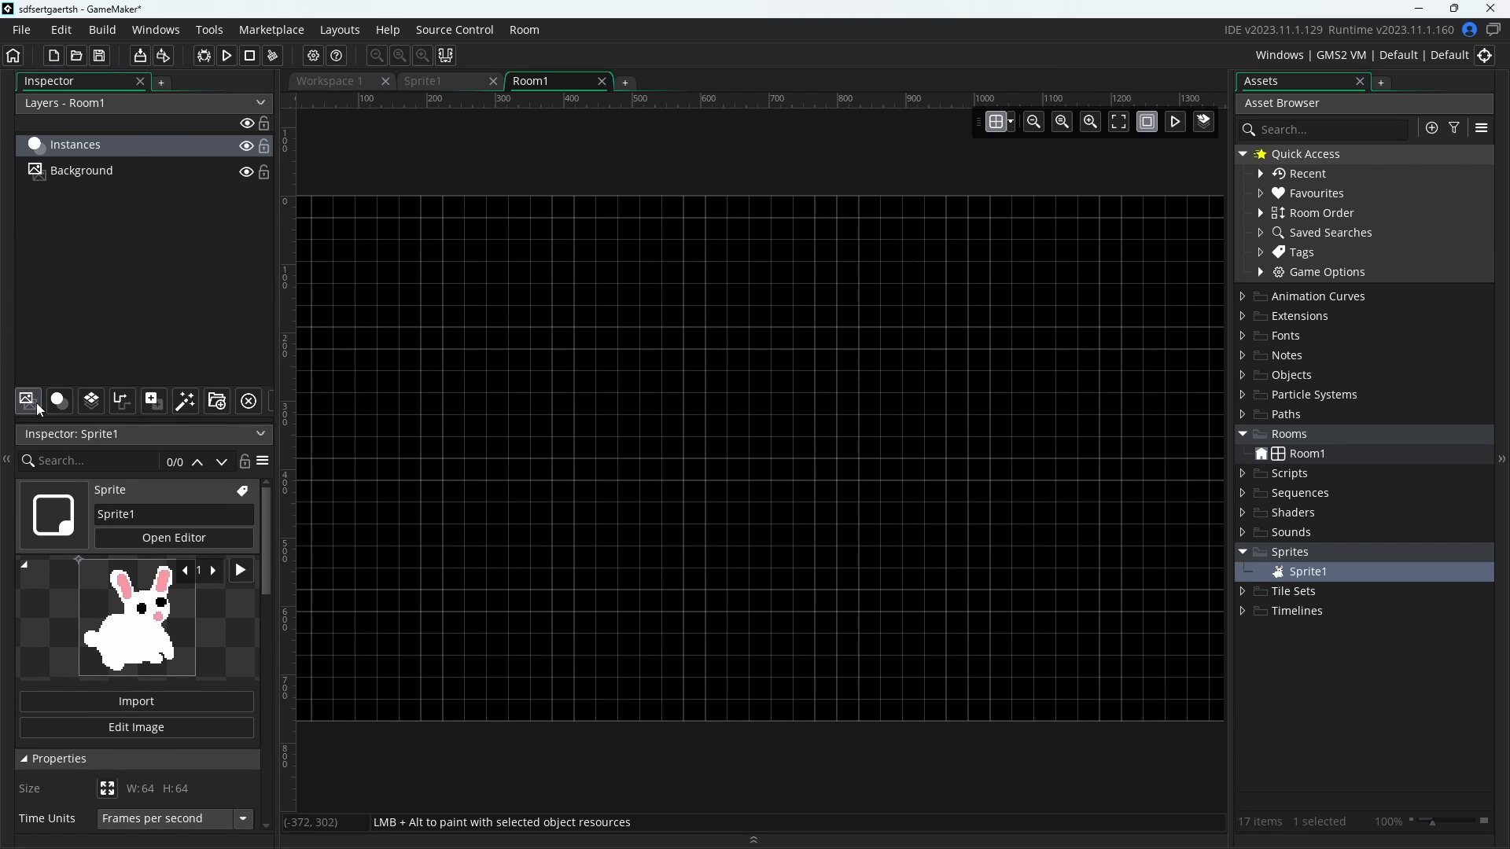
{"action": "left_click", "coordinate": [94, 173]}
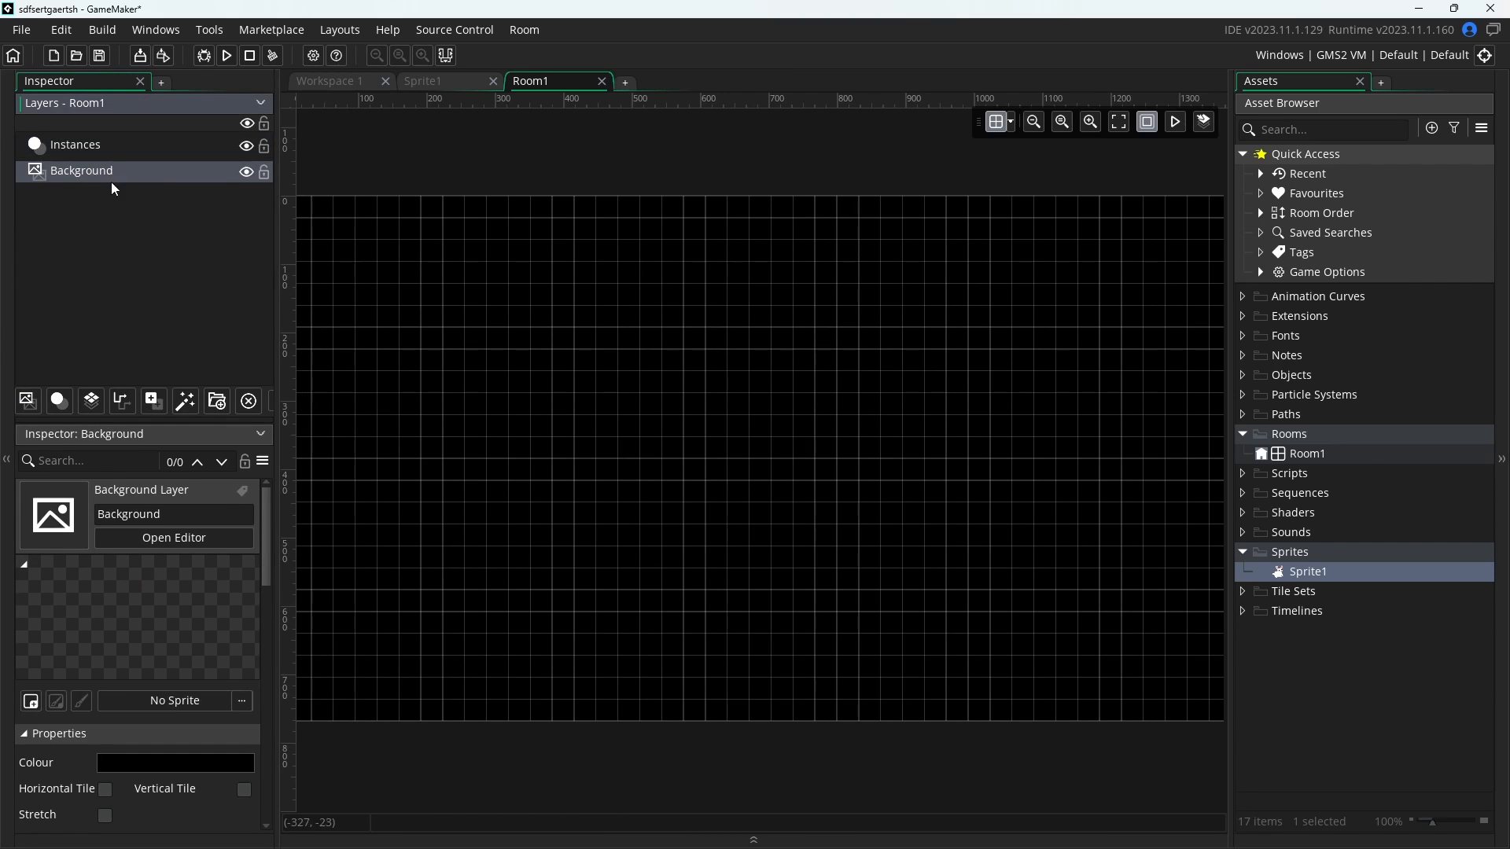
{"action": "left_click", "coordinate": [153, 149]}
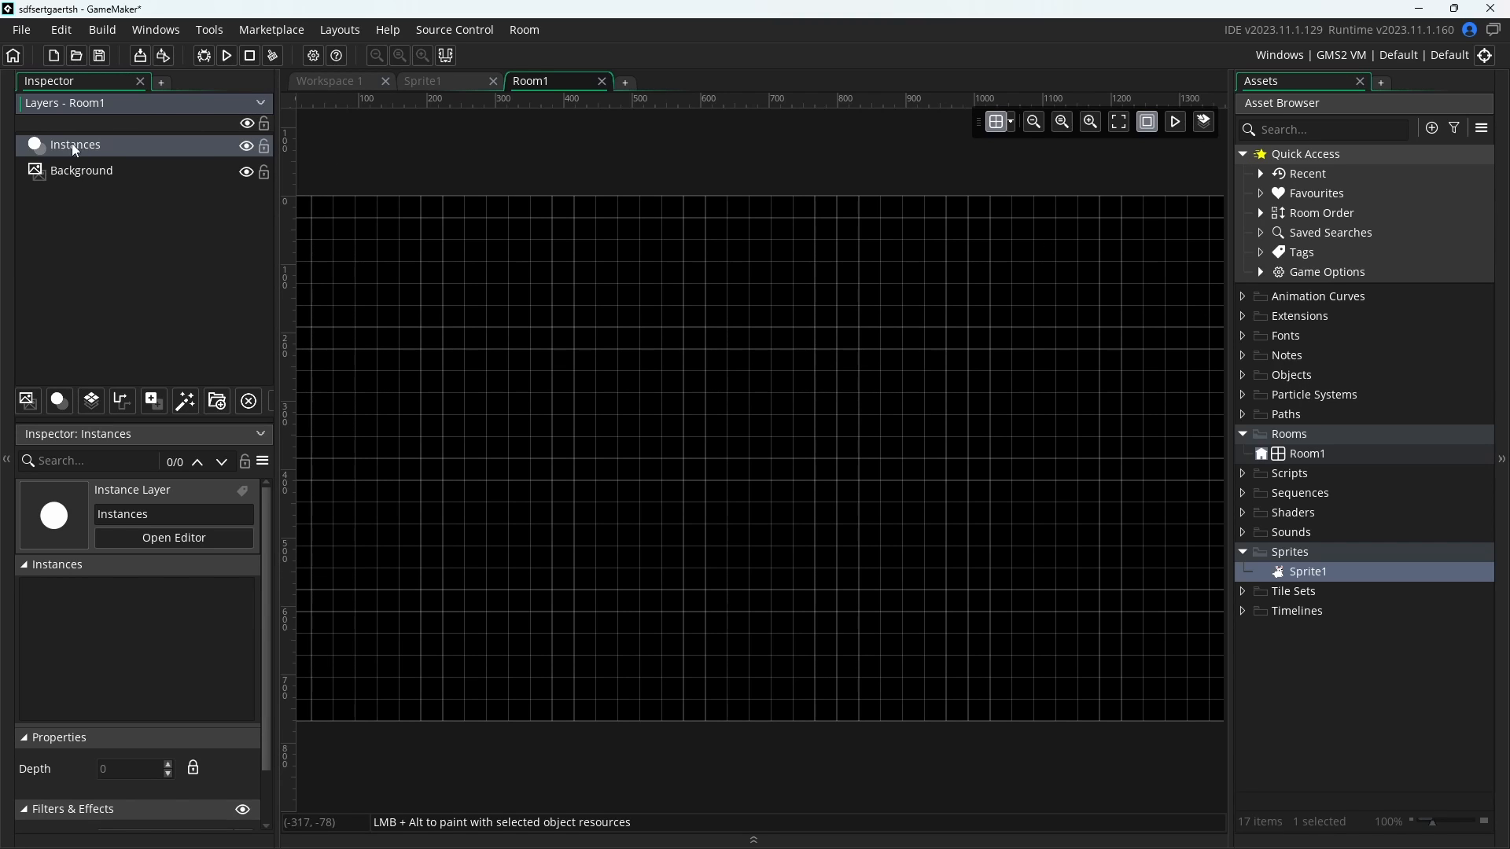
{"action": "left_click", "coordinate": [96, 180]}
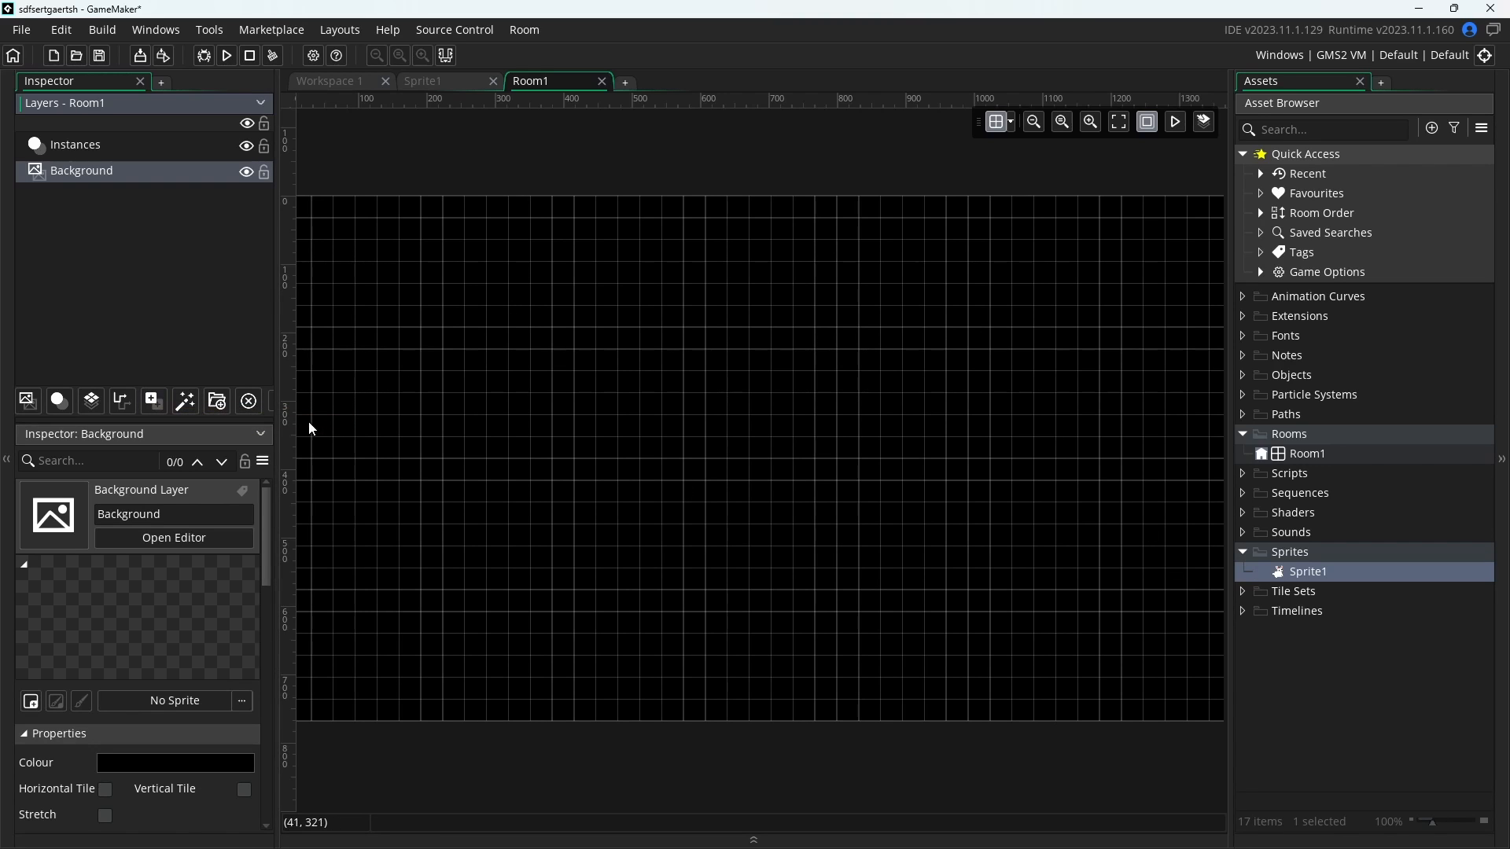
{"action": "left_click", "coordinate": [154, 402]}
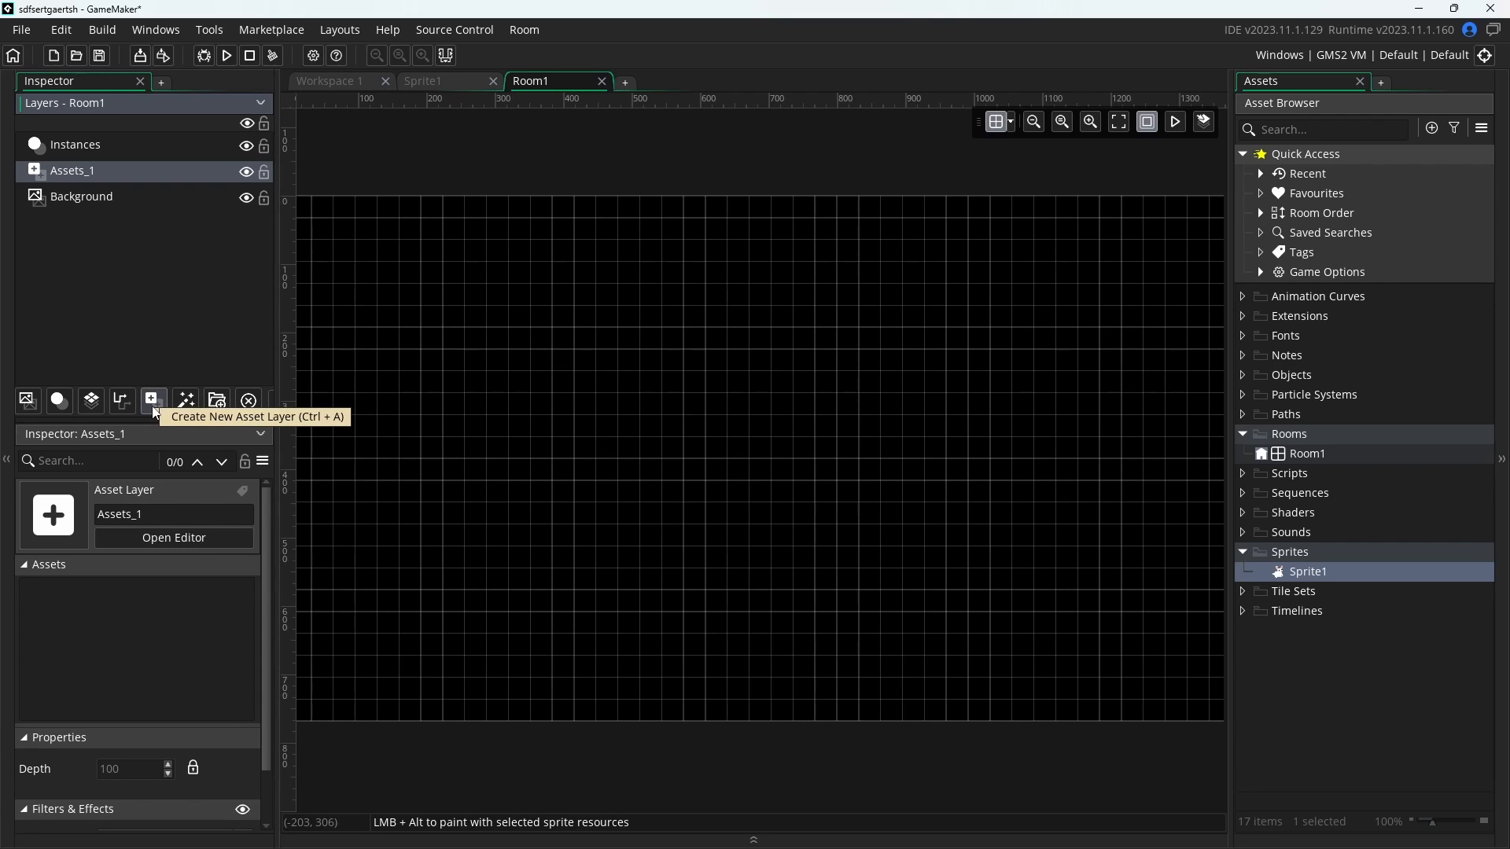
Select the Background layer, shrink the layer list to give the inspector more room, and look through the layer's properties
{"action": "left_click", "coordinate": [81, 198]}
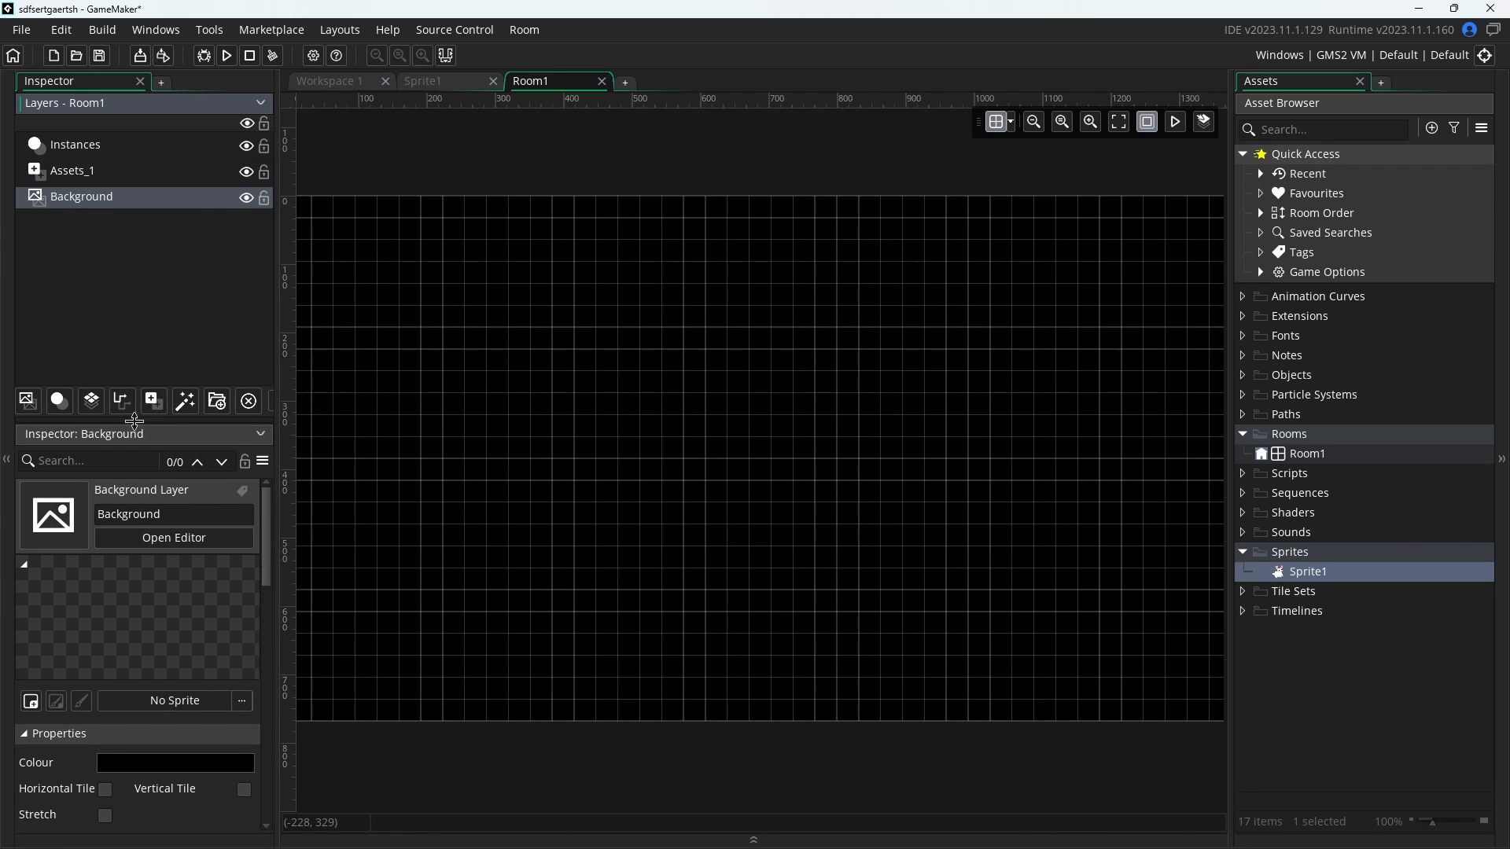
{"action": "left_click_drag", "start_coordinate": [134, 421], "coordinate": [140, 269]}
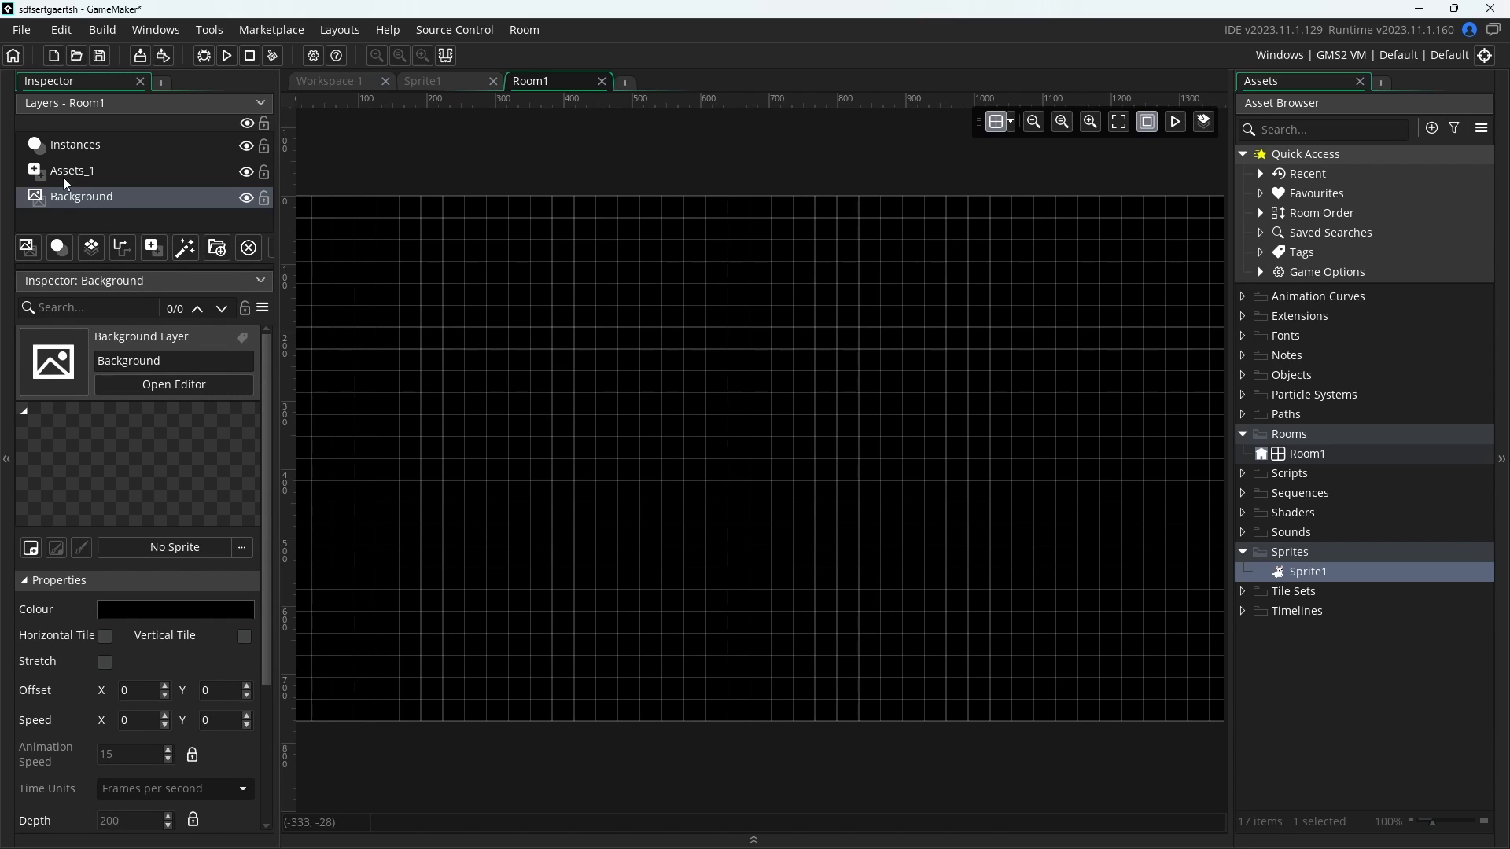
{"action": "middle_click_drag", "start_coordinate": [490, 352], "coordinate": [544, 342]}
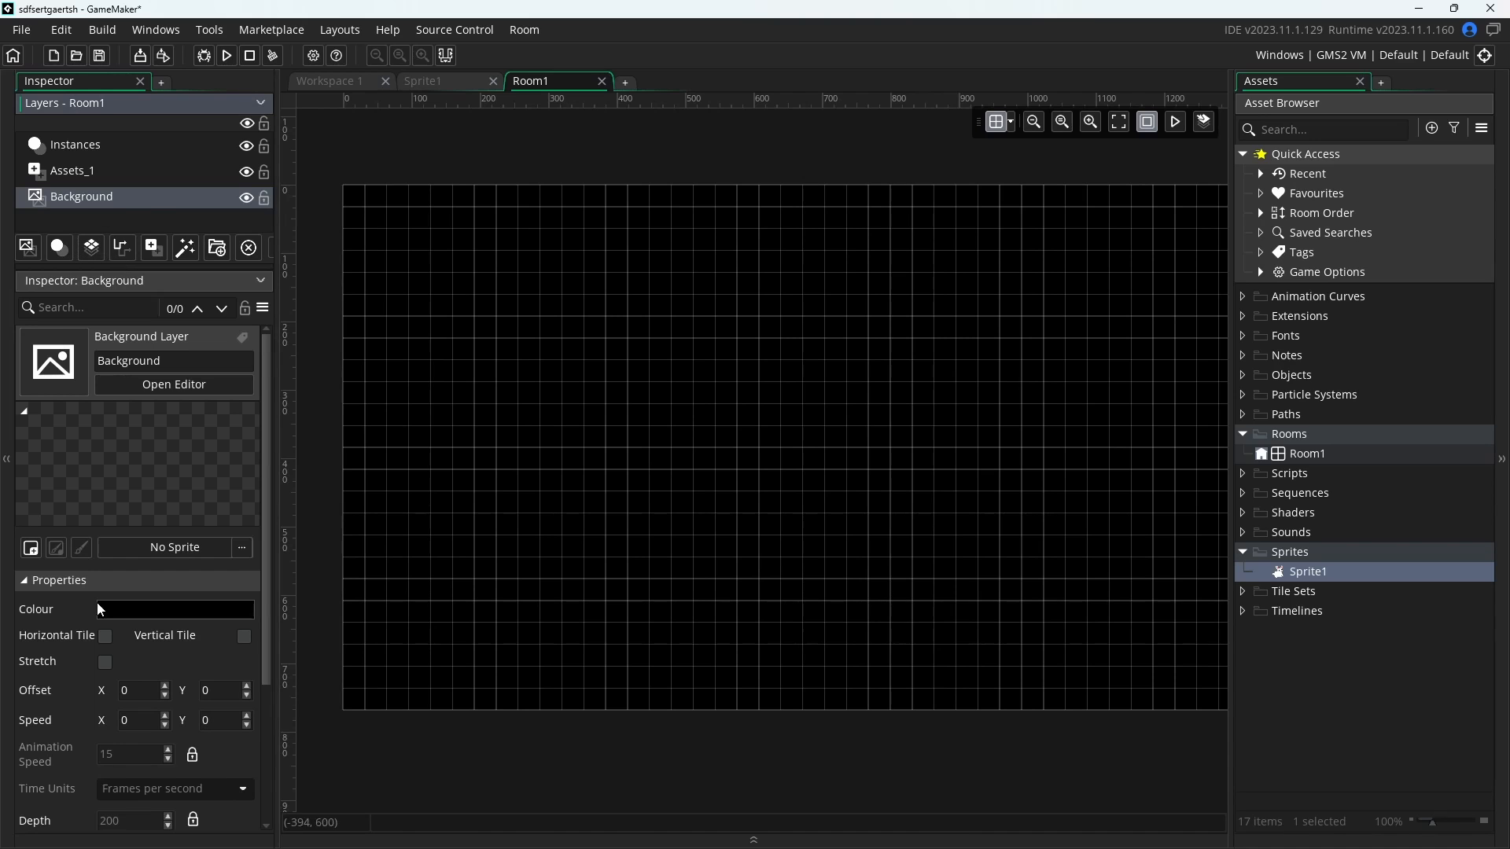
{"action": "left_click_drag", "start_coordinate": [265, 541], "coordinate": [270, 708]}
{"action": "scroll", "coordinate": [232, 808], "scroll_direction": "up", "scroll_amount": 2}
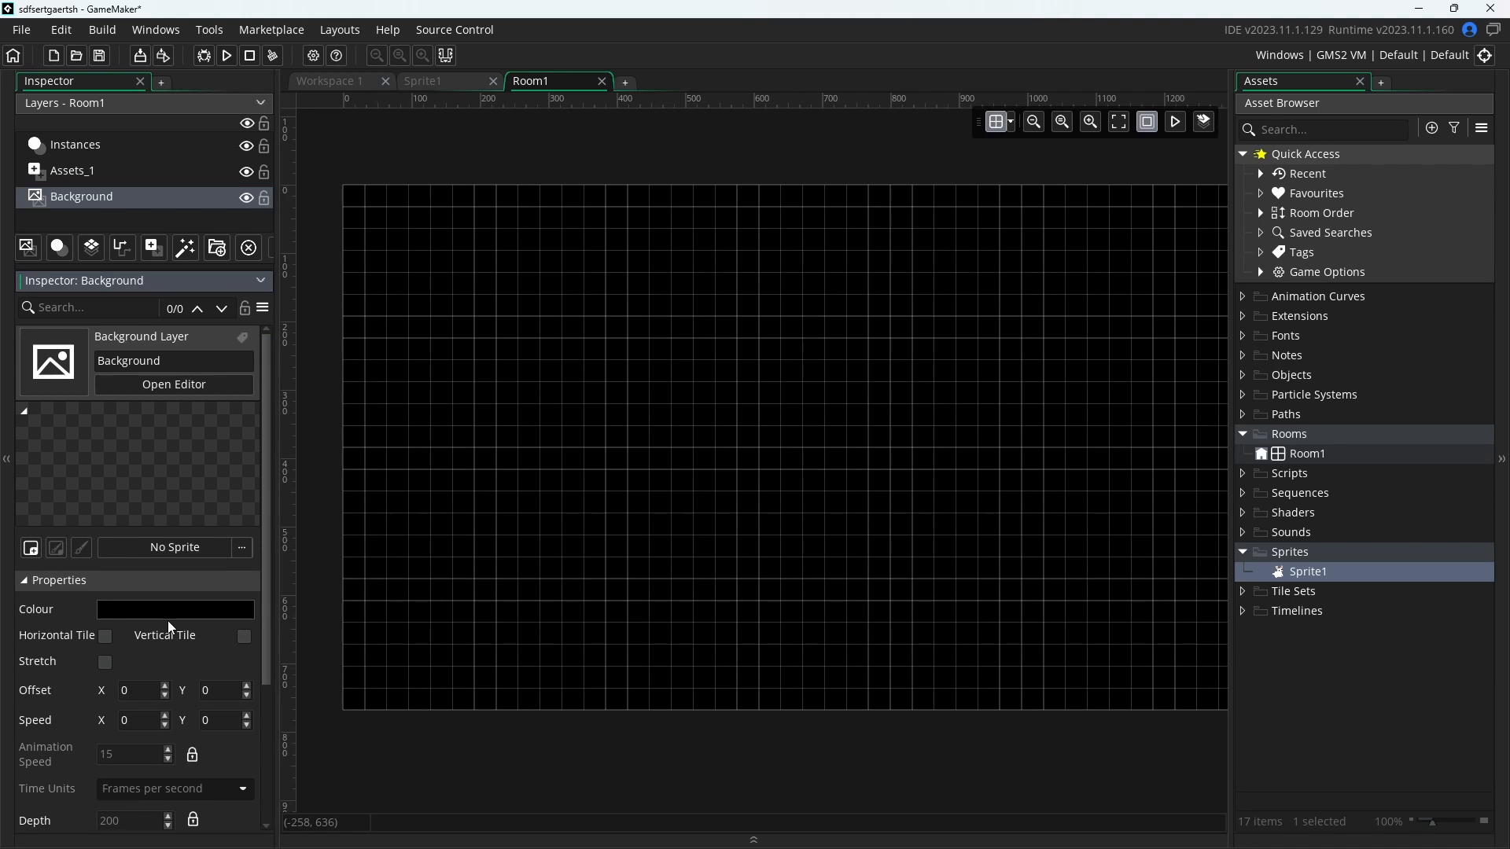
Set the Background layer's colour to a muted green, hex 699370
{"action": "left_click", "coordinate": [169, 618]}
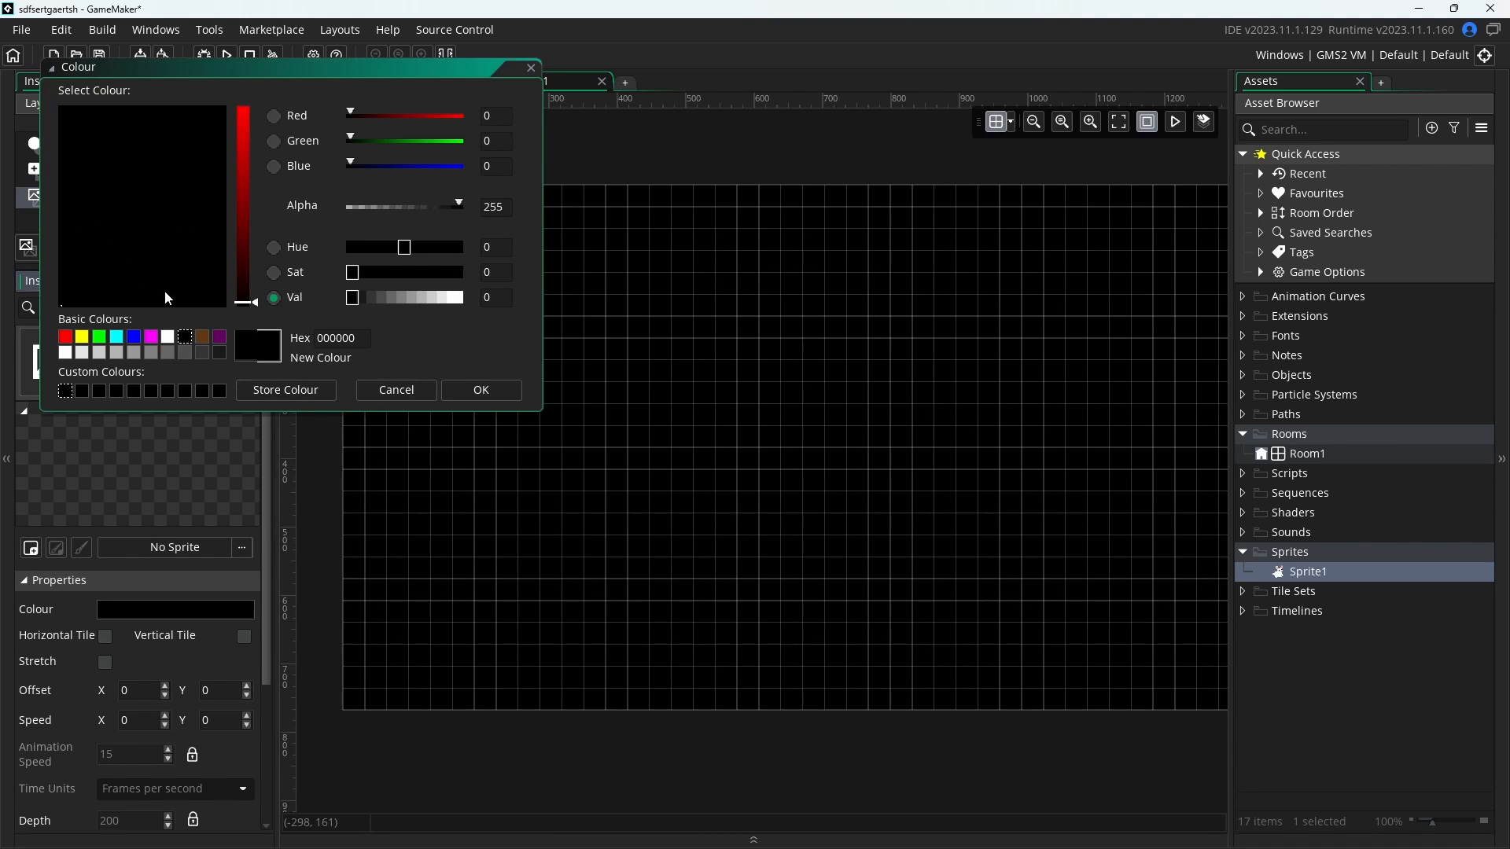
{"action": "left_click_drag", "start_coordinate": [243, 206], "coordinate": [243, 190]}
{"action": "mouse_move", "coordinate": [161, 187]}
{"action": "left_mouse_down"}
{"action": "mouse_move", "coordinate": [90, 156]}
{"action": "mouse_move", "coordinate": [151, 161]}
{"action": "mouse_move", "coordinate": [113, 147]}
{"action": "left_mouse_up"}
{"action": "left_click", "coordinate": [120, 252]}
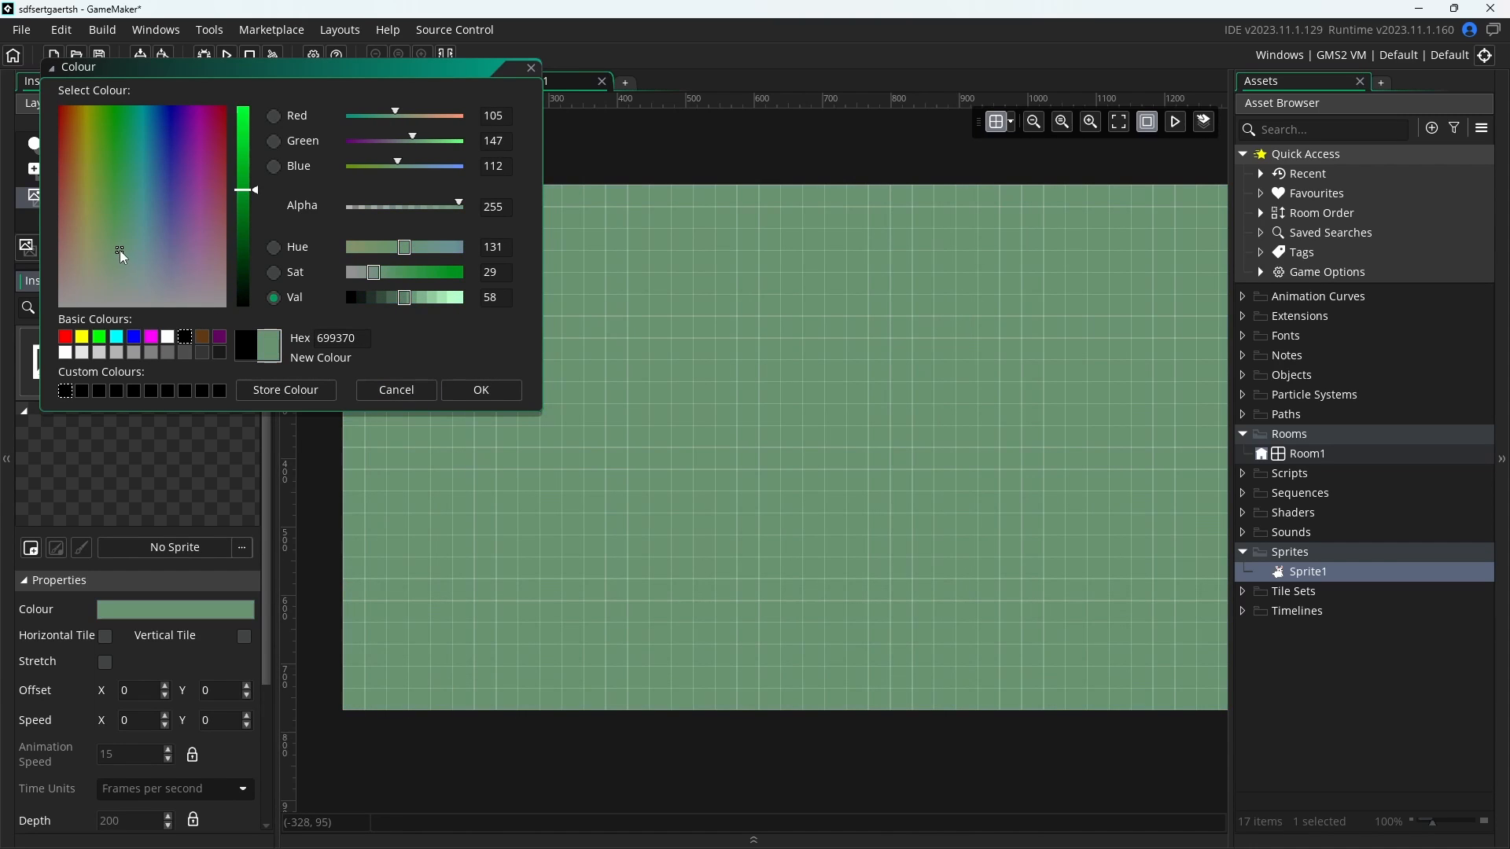
{"action": "left_click", "coordinate": [471, 391]}
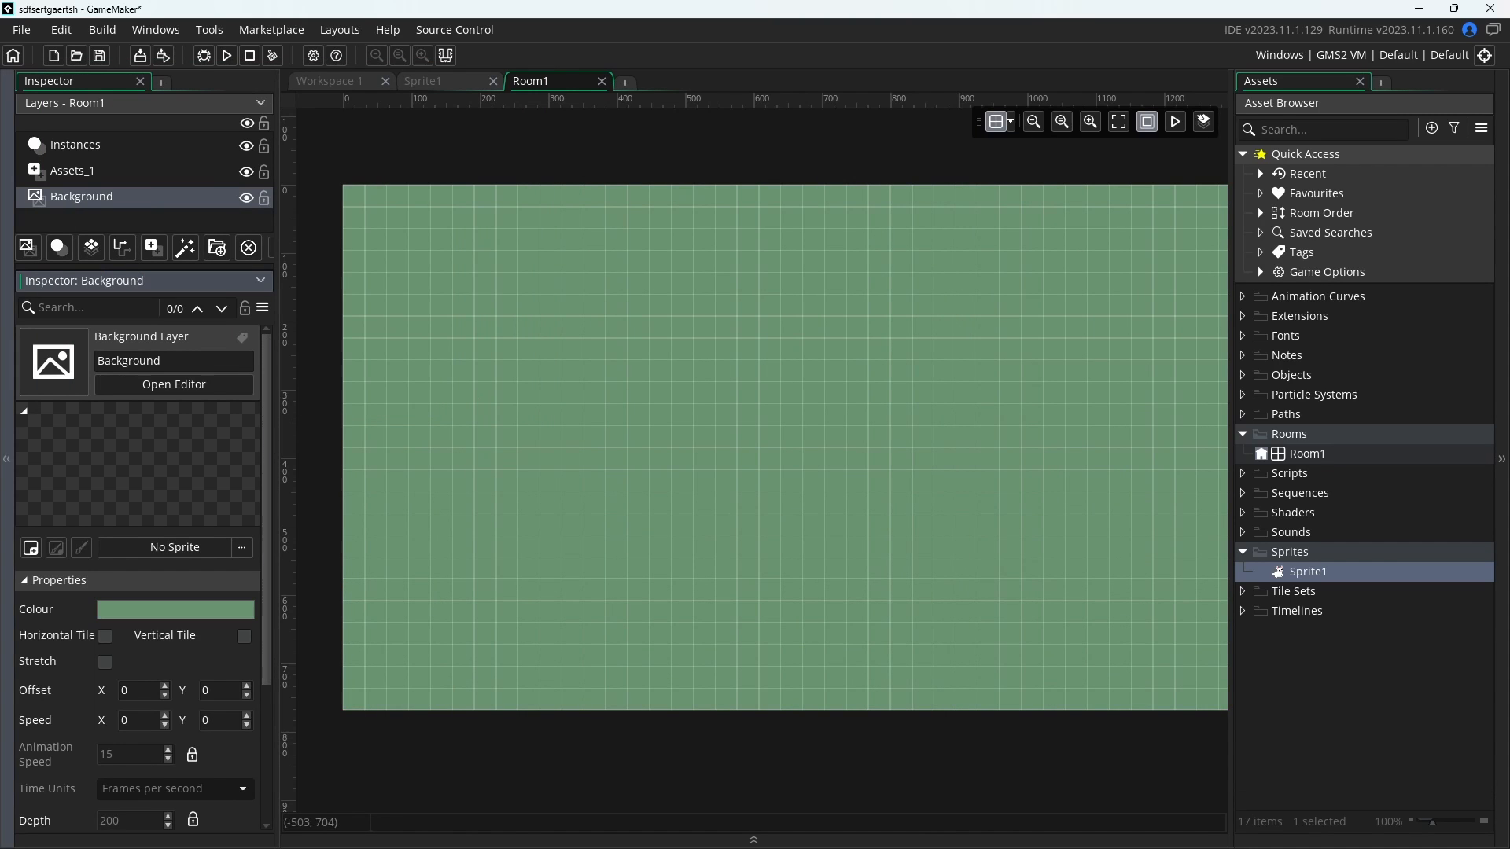
Assign Sprite1 to the Background layer and tile it both horizontally and vertically
{"action": "left_click", "coordinate": [205, 546]}
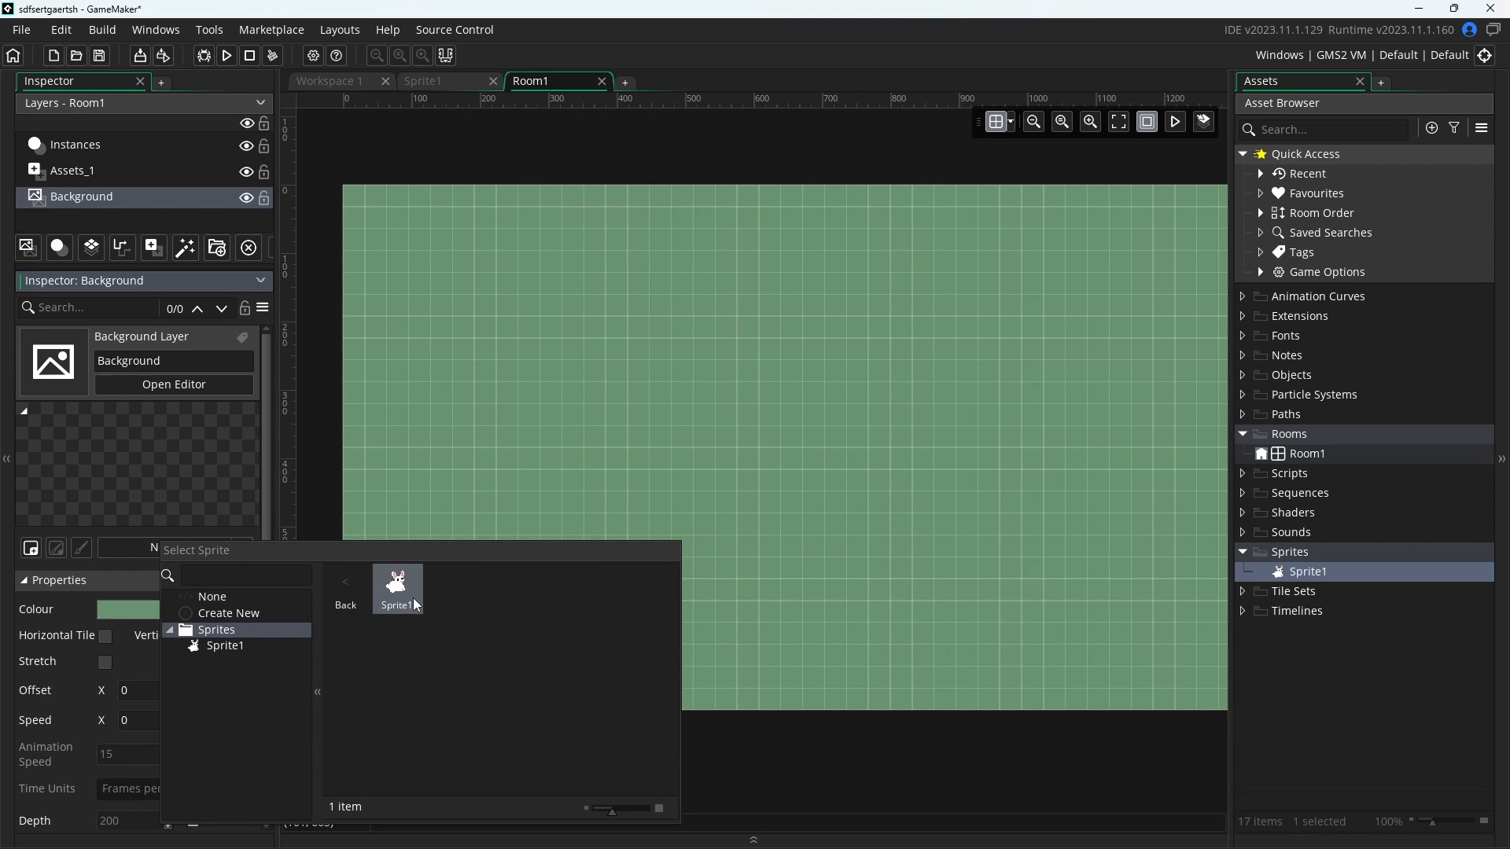
{"action": "double_click", "coordinate": [401, 593]}
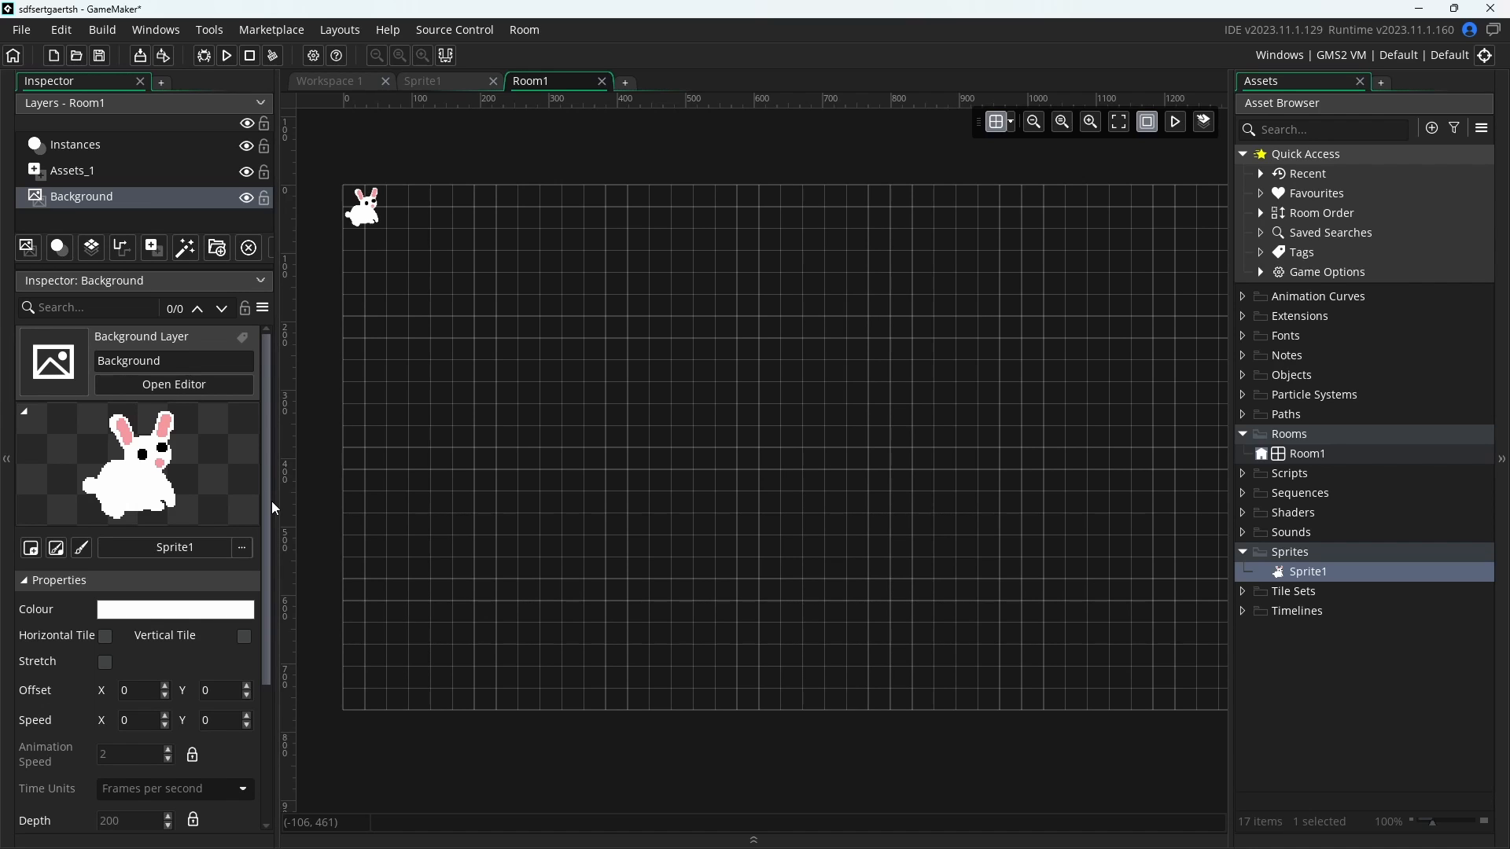
{"action": "left_click", "coordinate": [105, 637]}
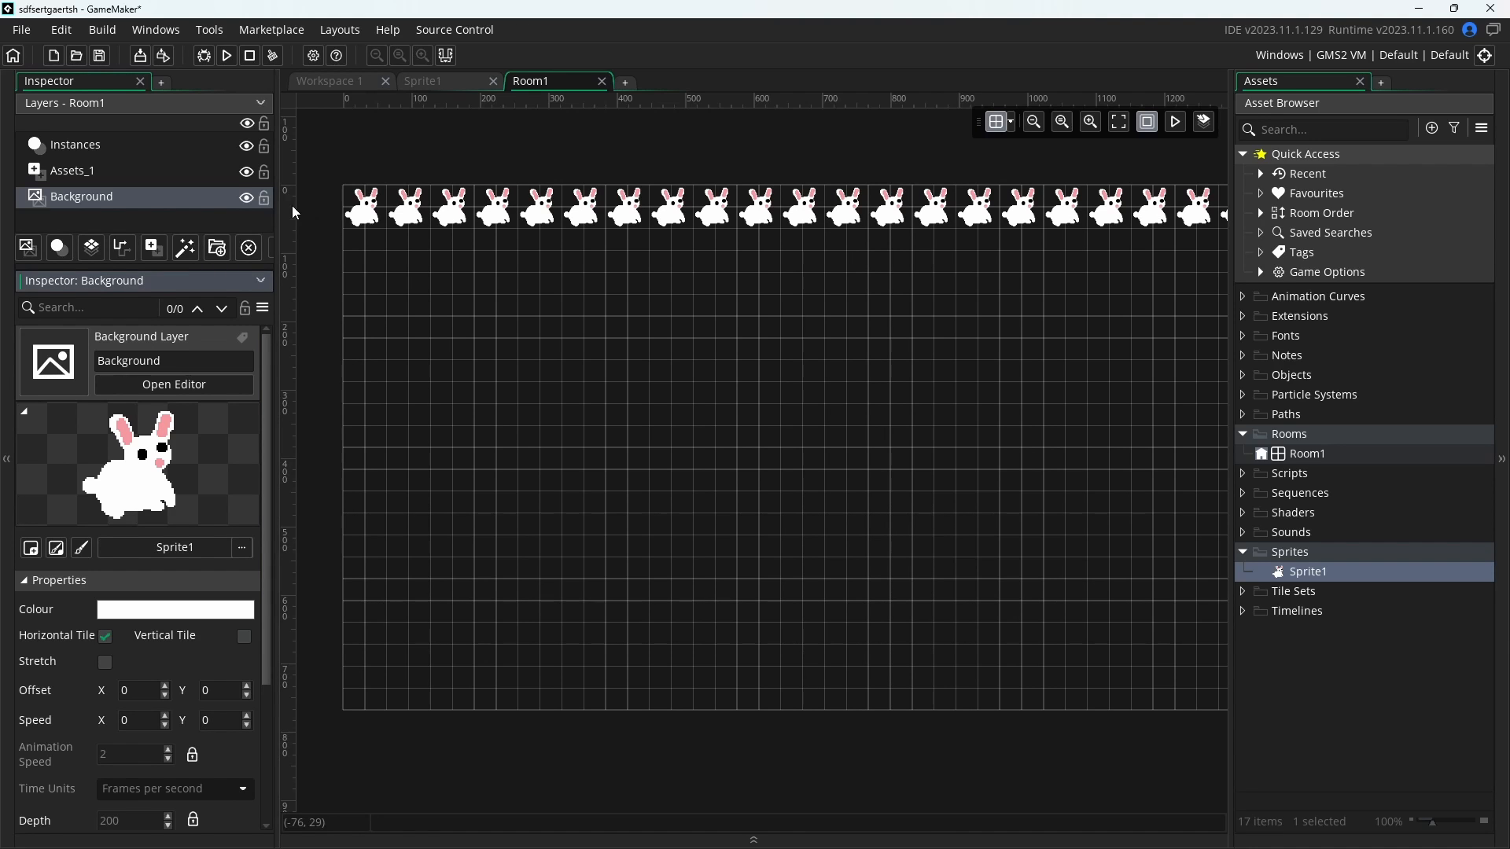
{"action": "middle_click_drag", "start_coordinate": [909, 270], "coordinate": [921, 316]}
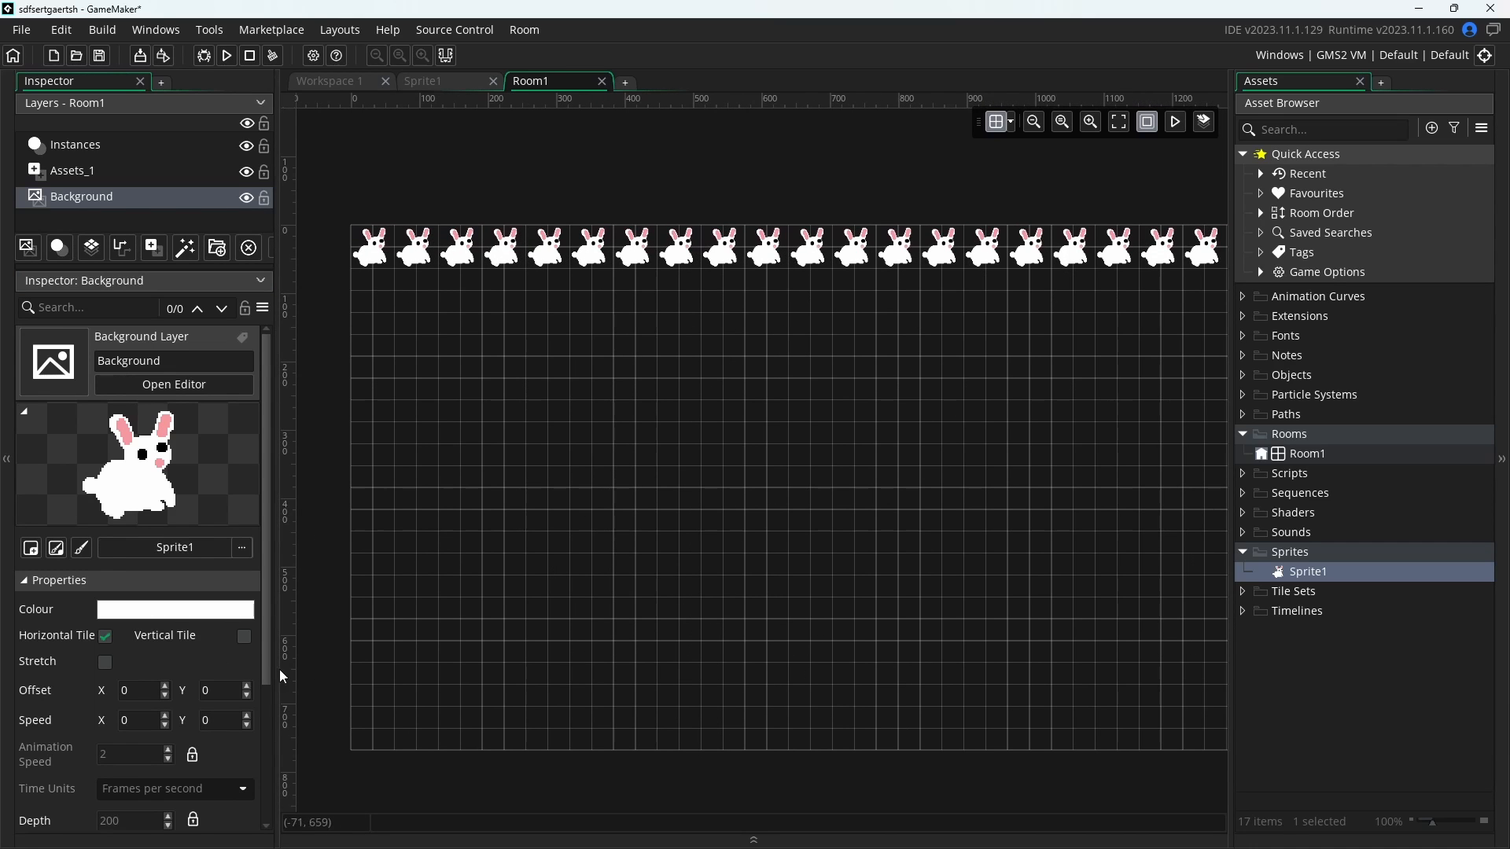
{"action": "left_click", "coordinate": [243, 638]}
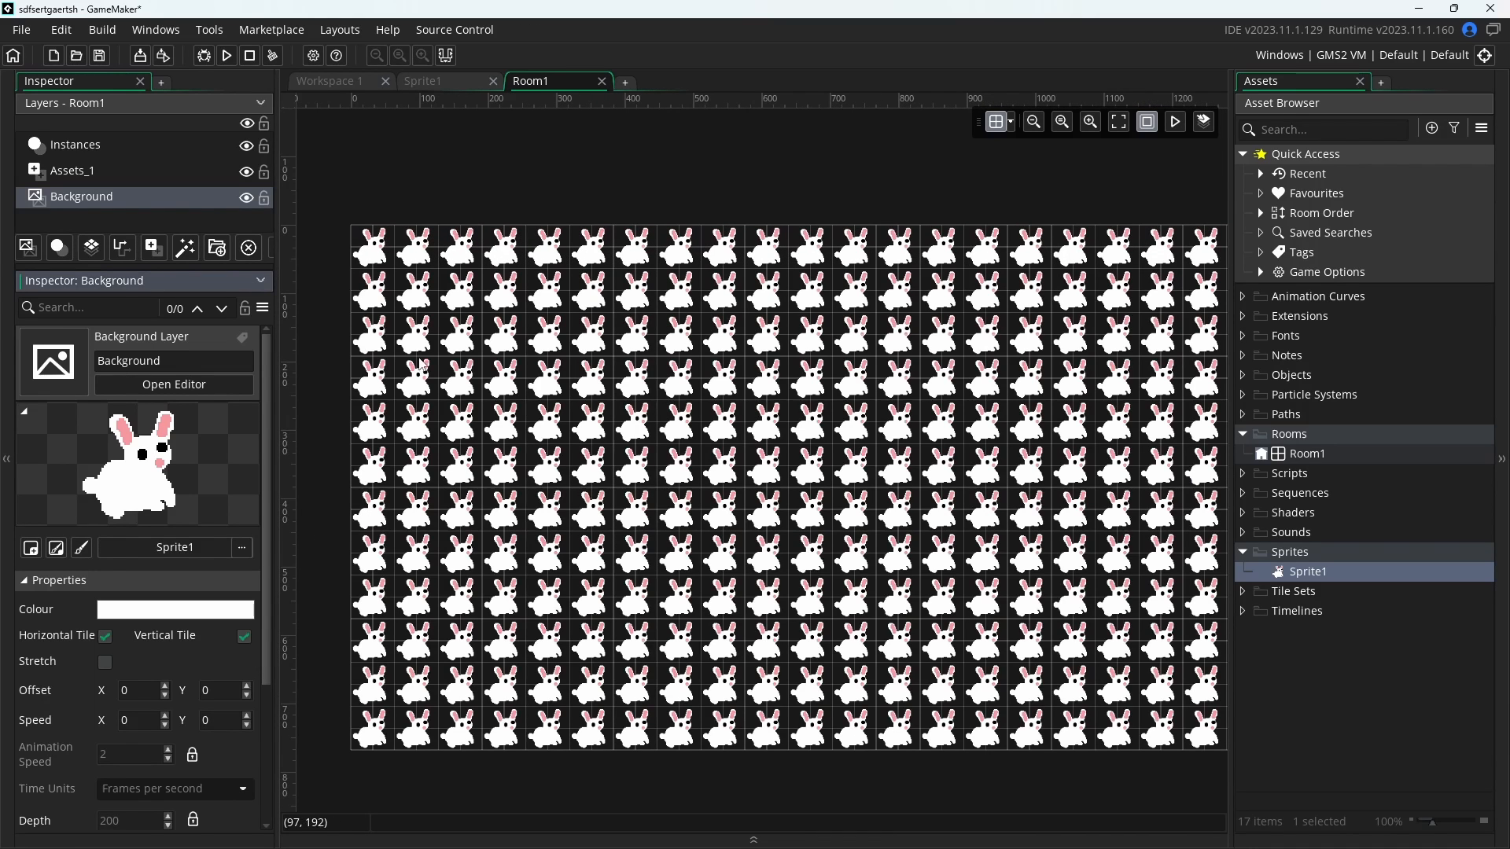
Switch the background's horizontal tiling off and on again, and try stretching the rabbit sprite across the whole room
{"action": "left_click", "coordinate": [106, 636]}
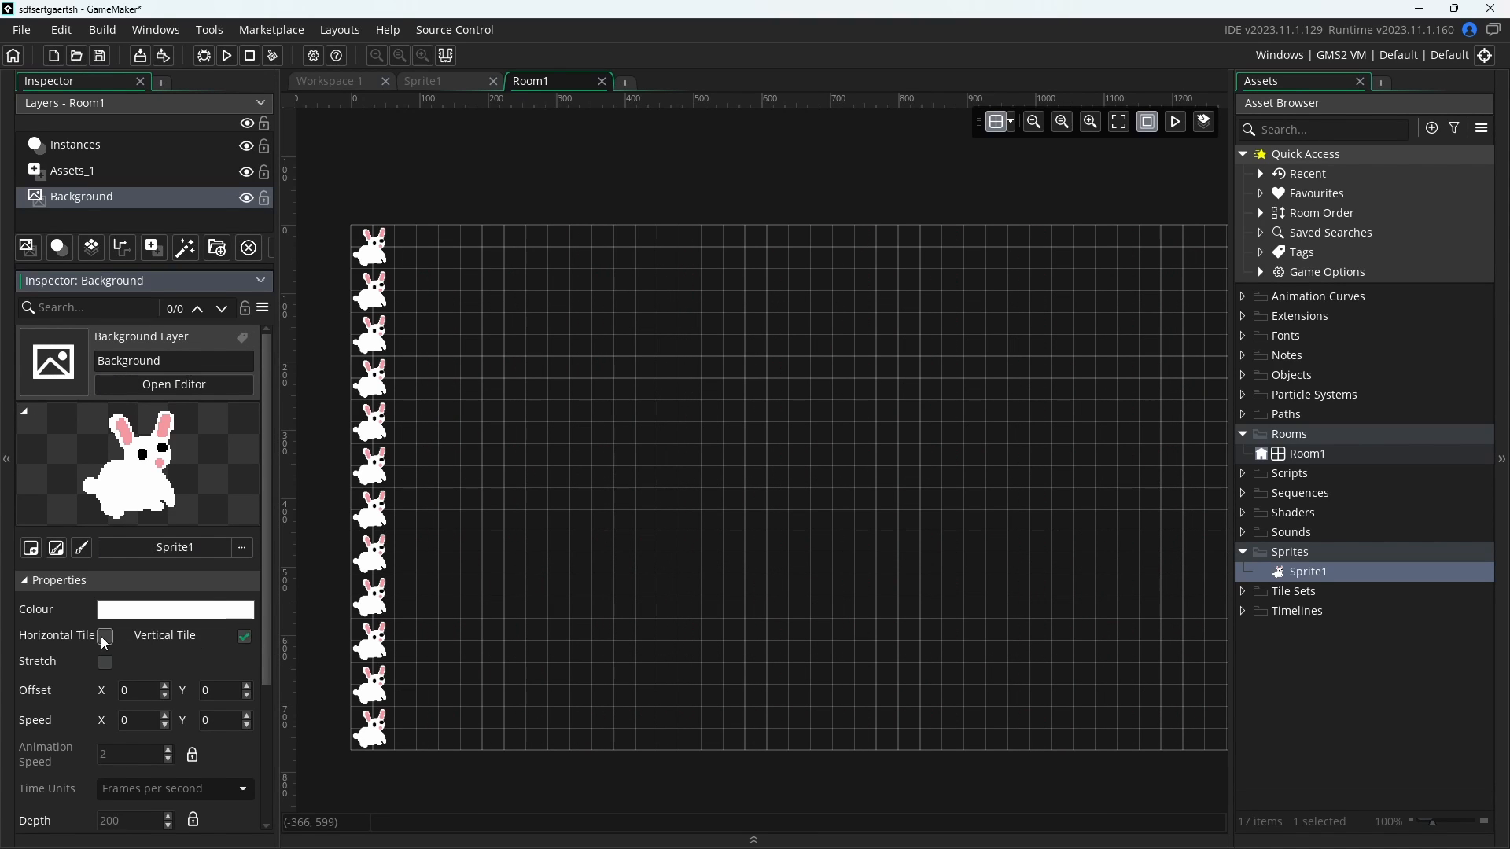
{"action": "left_click", "coordinate": [105, 638]}
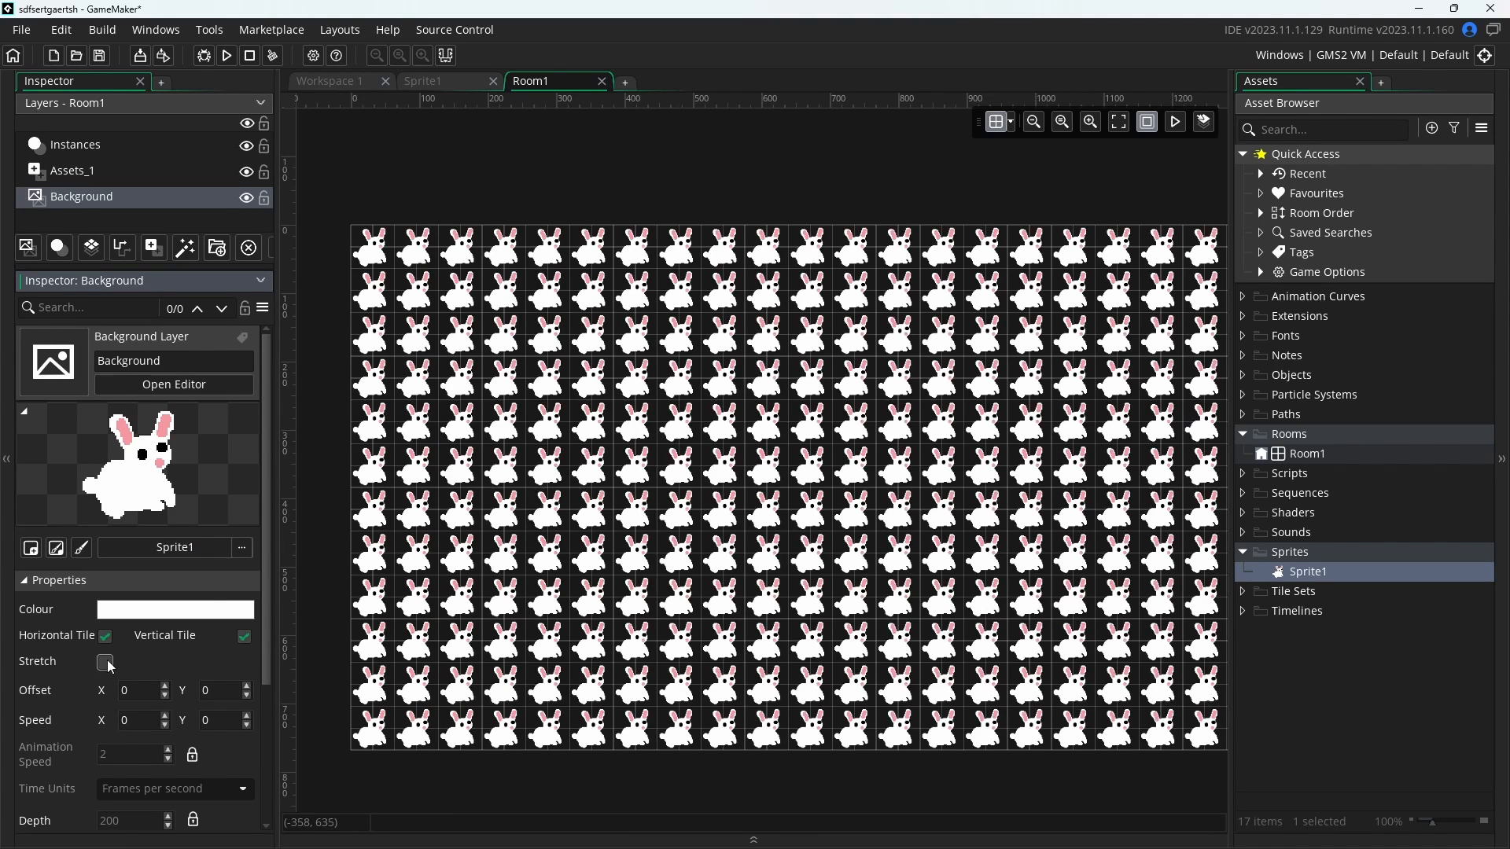
{"action": "left_click", "coordinate": [106, 664]}
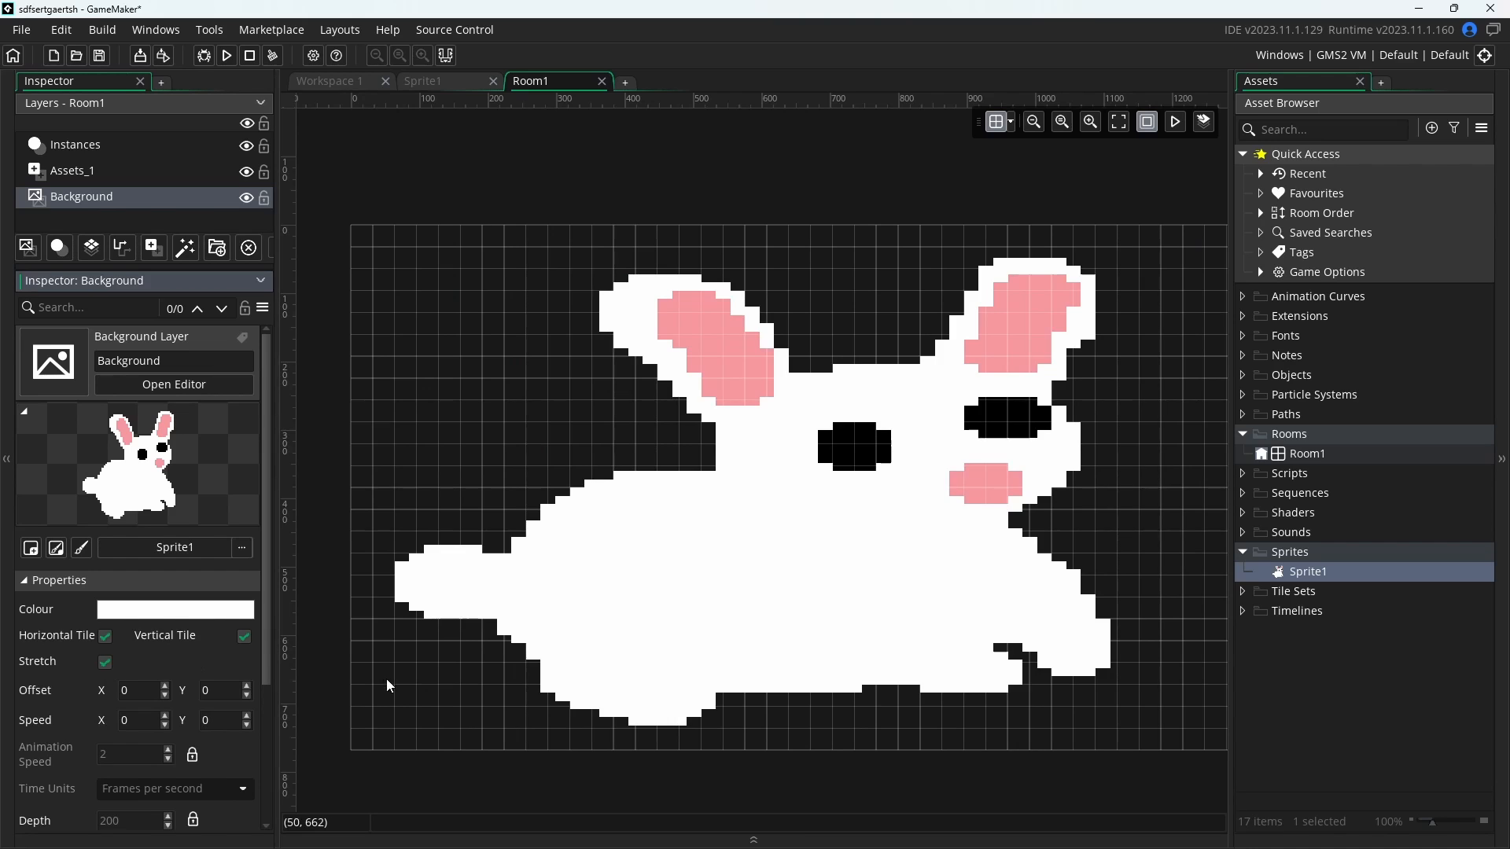
{"action": "middle_click_drag", "start_coordinate": [389, 686], "coordinate": [342, 648]}
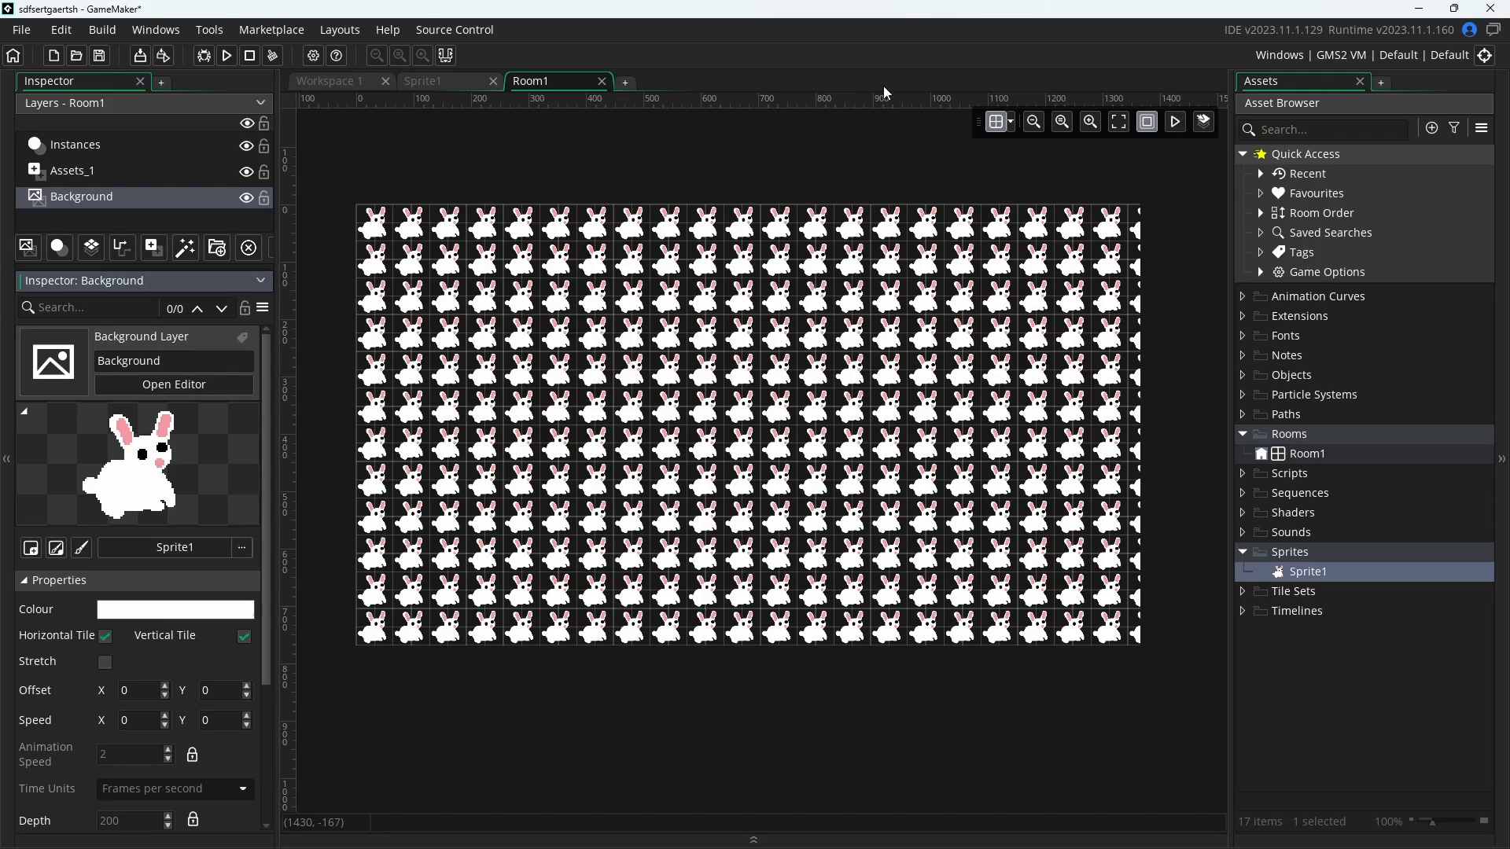
Start the room's animation playback and examine the tiled rabbit background up close and as a whole
{"action": "left_click", "coordinate": [627, 213]}
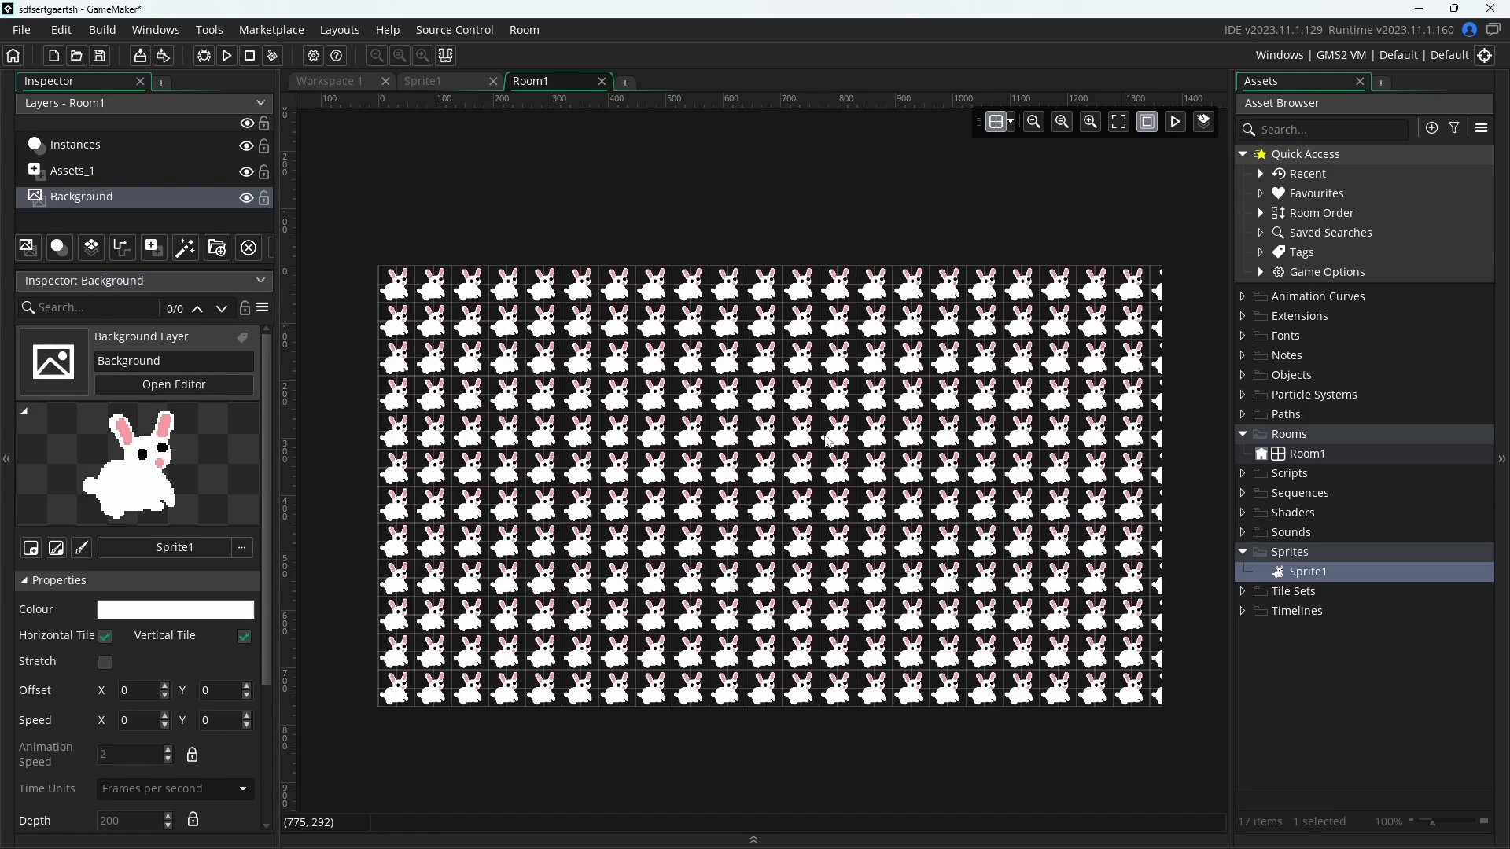
{"action": "scroll", "coordinate": [813, 462], "scroll_direction": "up", "scroll_amount": 1, "text": "ctrl"}
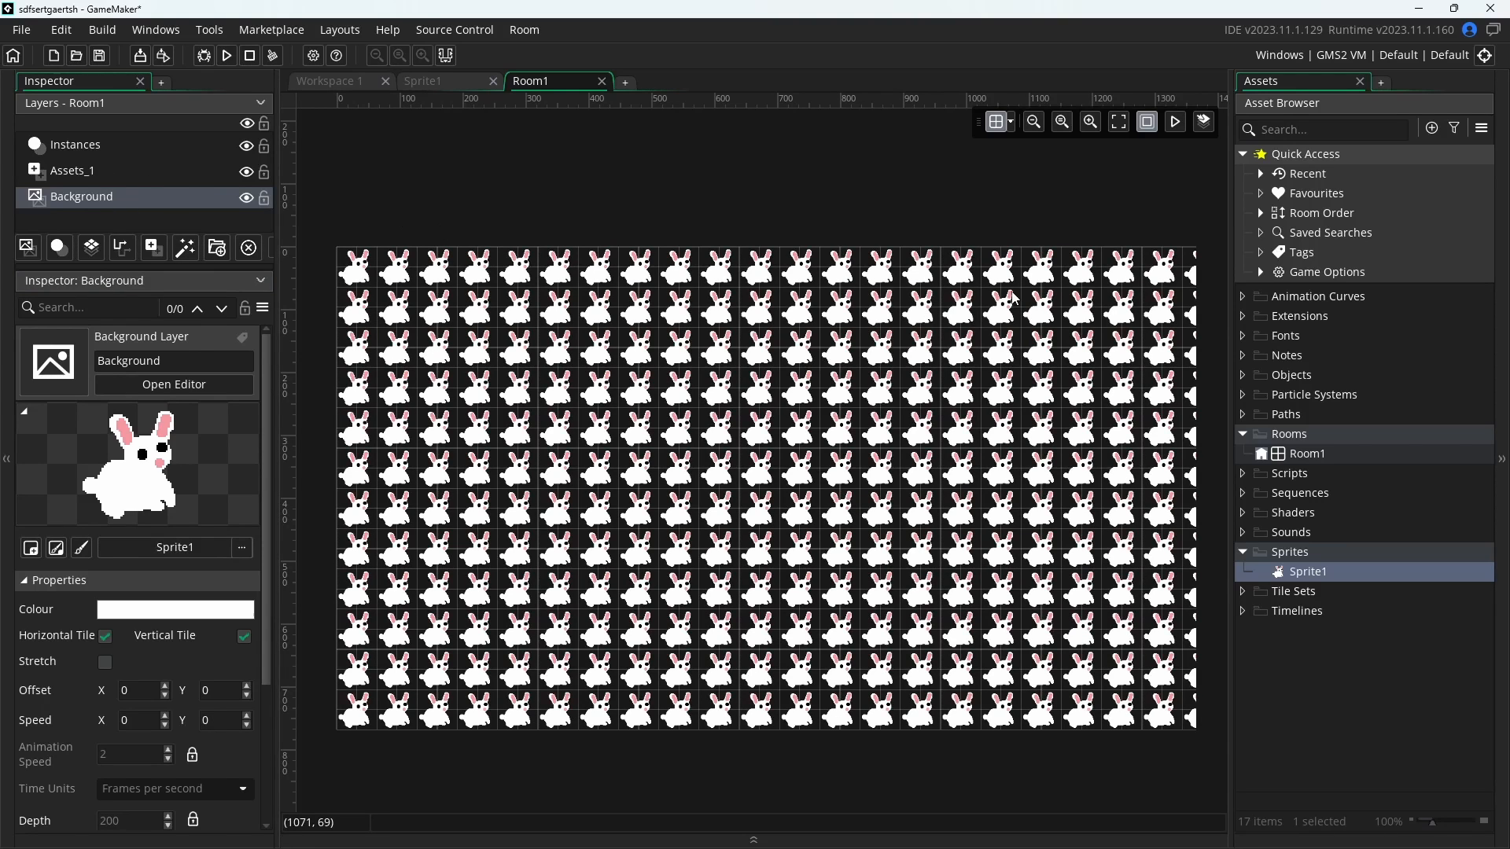
{"action": "left_click", "coordinate": [1179, 123]}
{"action": "scroll", "coordinate": [356, 231], "scroll_direction": "up", "scroll_amount": 4}
{"action": "scroll", "coordinate": [356, 234], "scroll_direction": "up", "scroll_amount": 1}
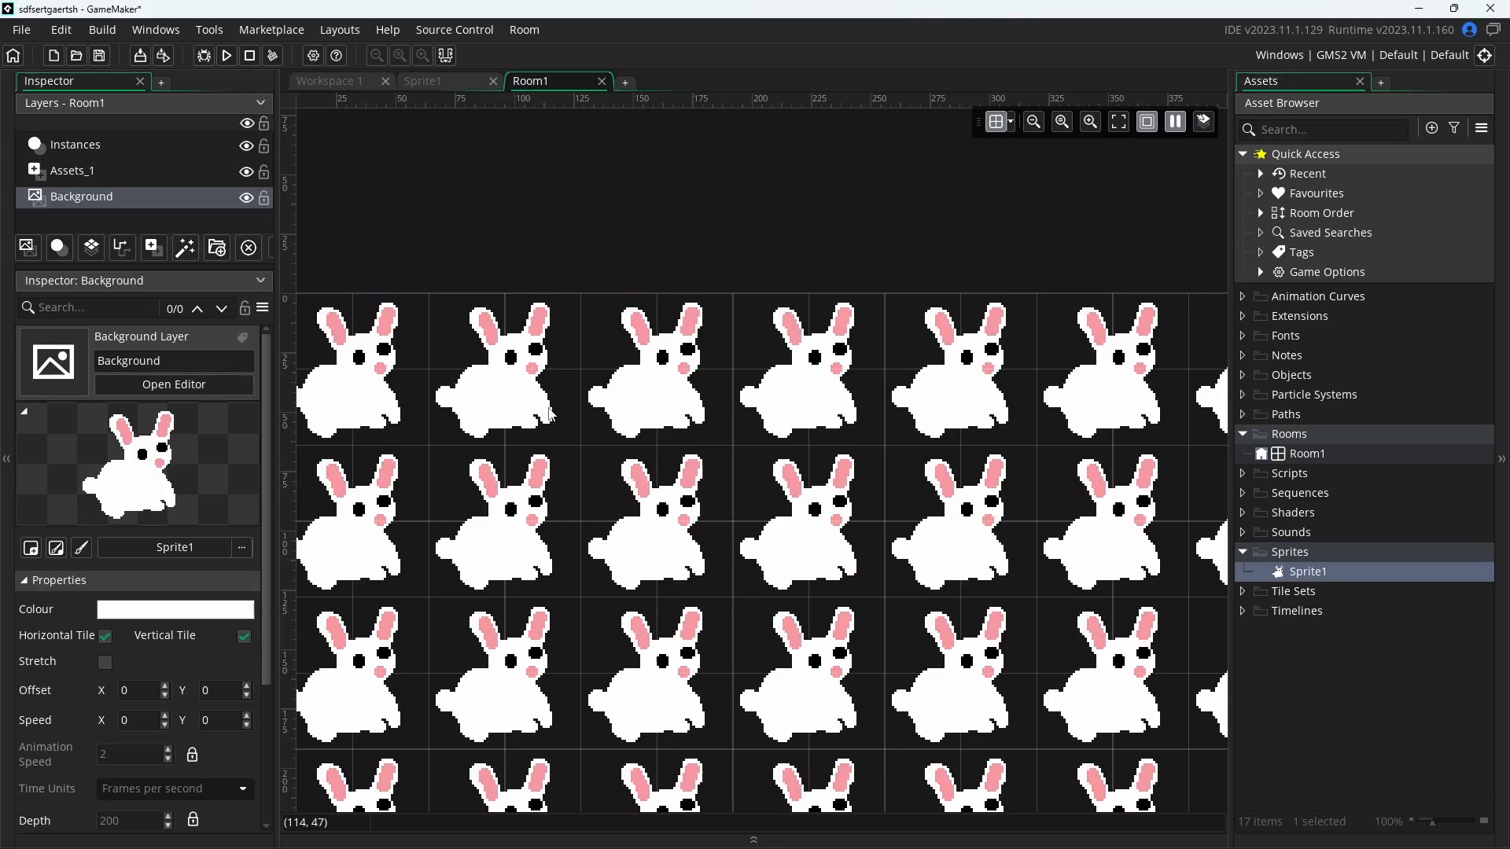
{"action": "scroll", "coordinate": [551, 414], "scroll_direction": "down", "scroll_amount": 5}
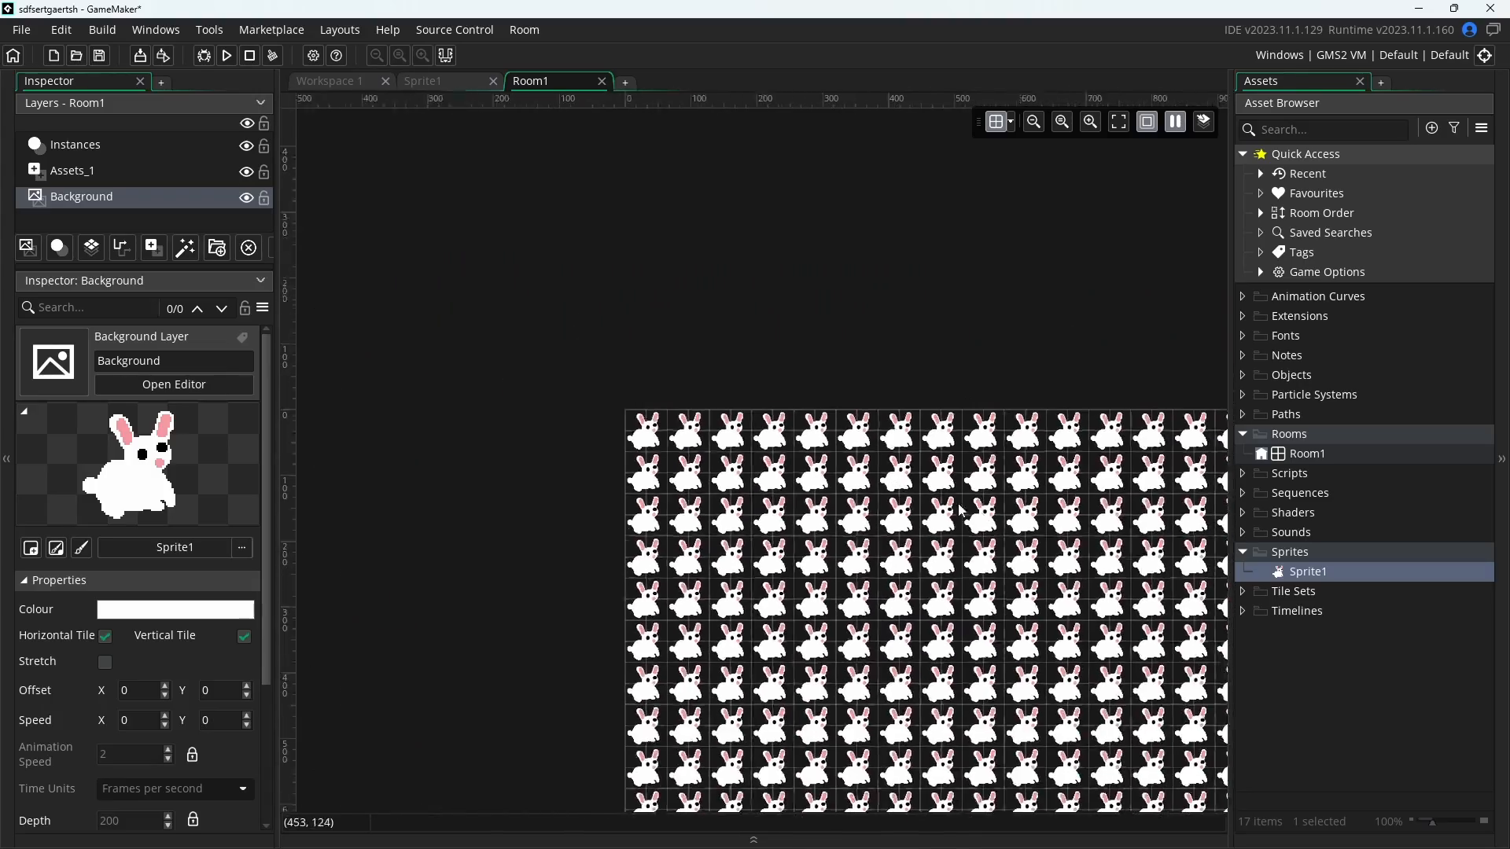
{"action": "middle_click_drag", "start_coordinate": [1065, 623], "coordinate": [774, 487]}
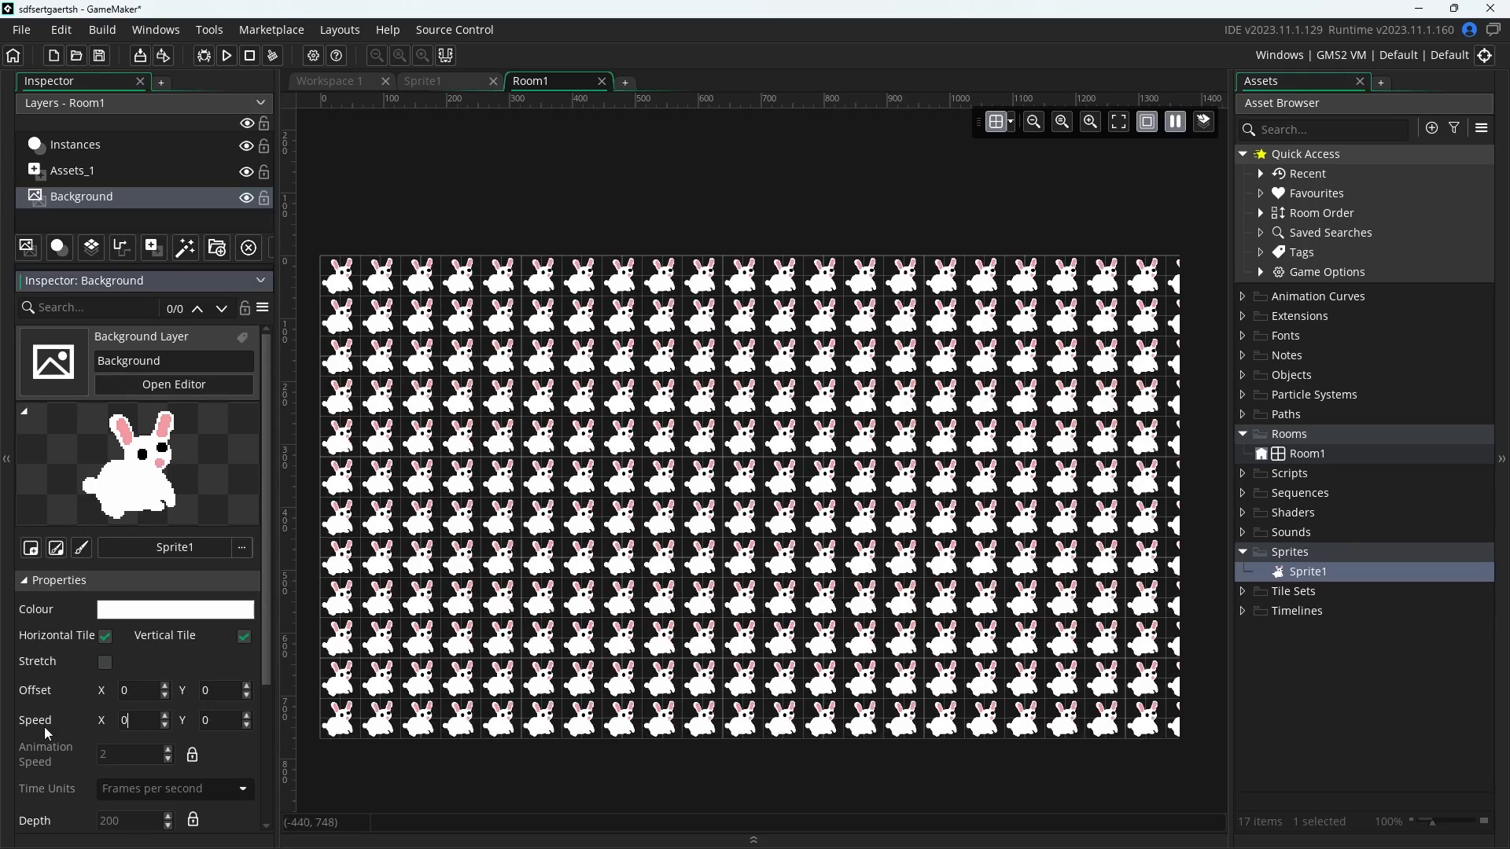
Give the Background layer a horizontal speed of 1 and try a vertical speed of 3 before reducing it to 0.1
{"action": "left_click_drag", "start_coordinate": [136, 721], "coordinate": [91, 722]}
{"action": "type", "text": "1"}
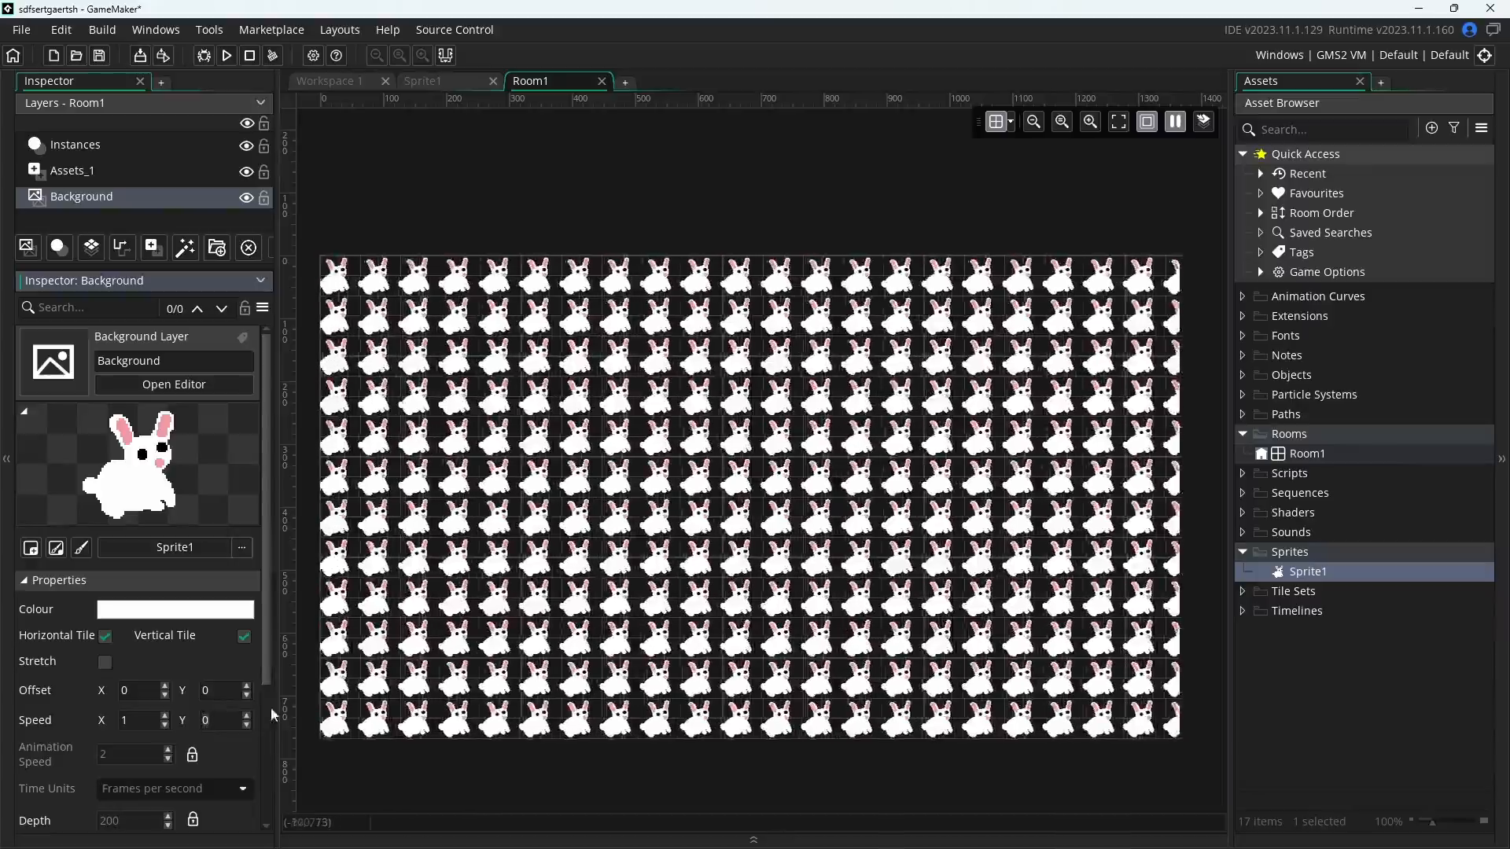
{"action": "type", "text": "3"}
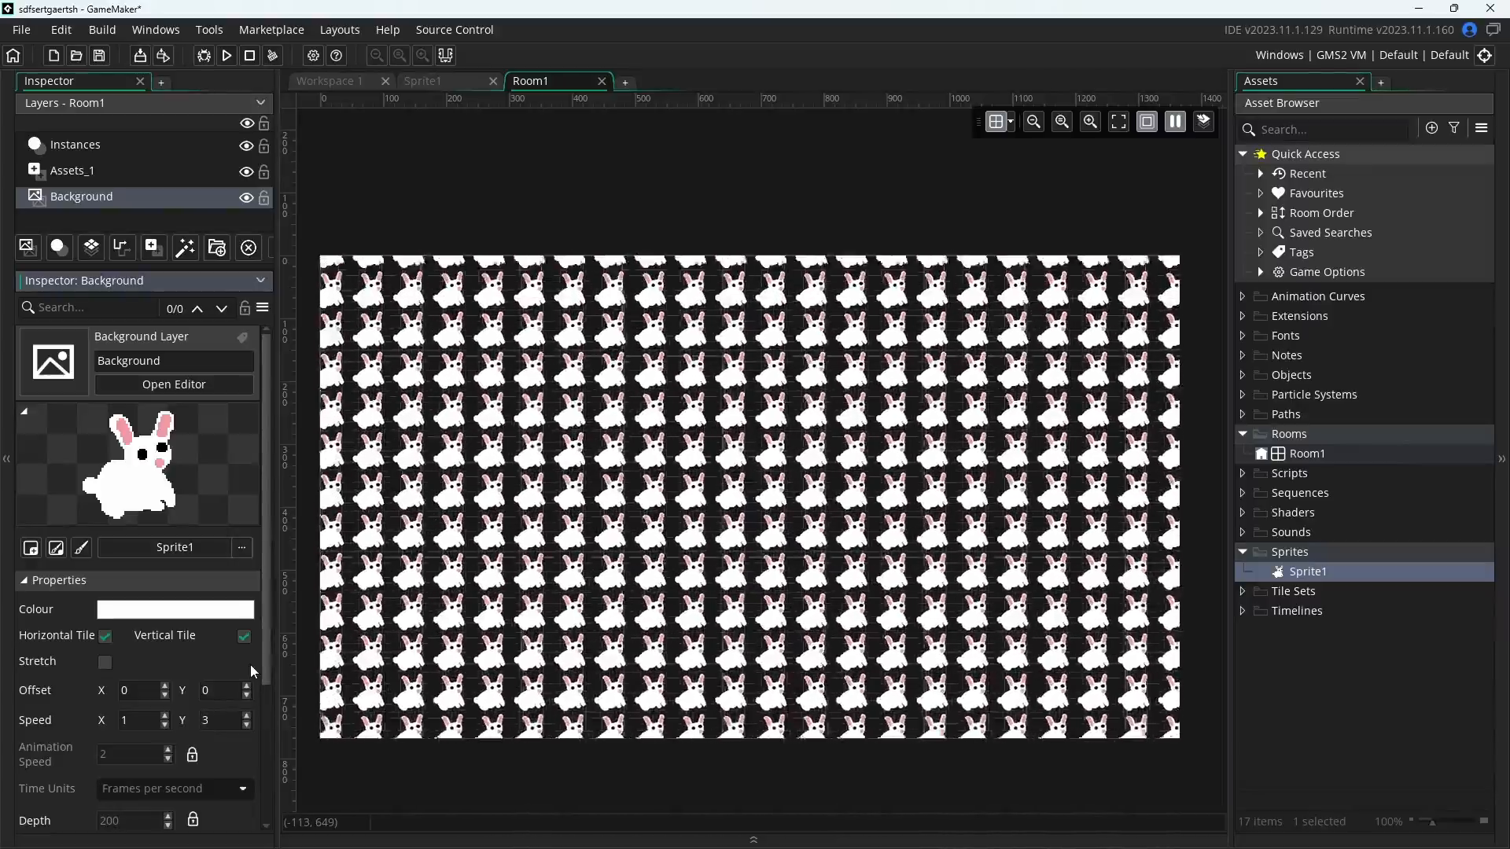
{"action": "left_click", "coordinate": [409, 733]}
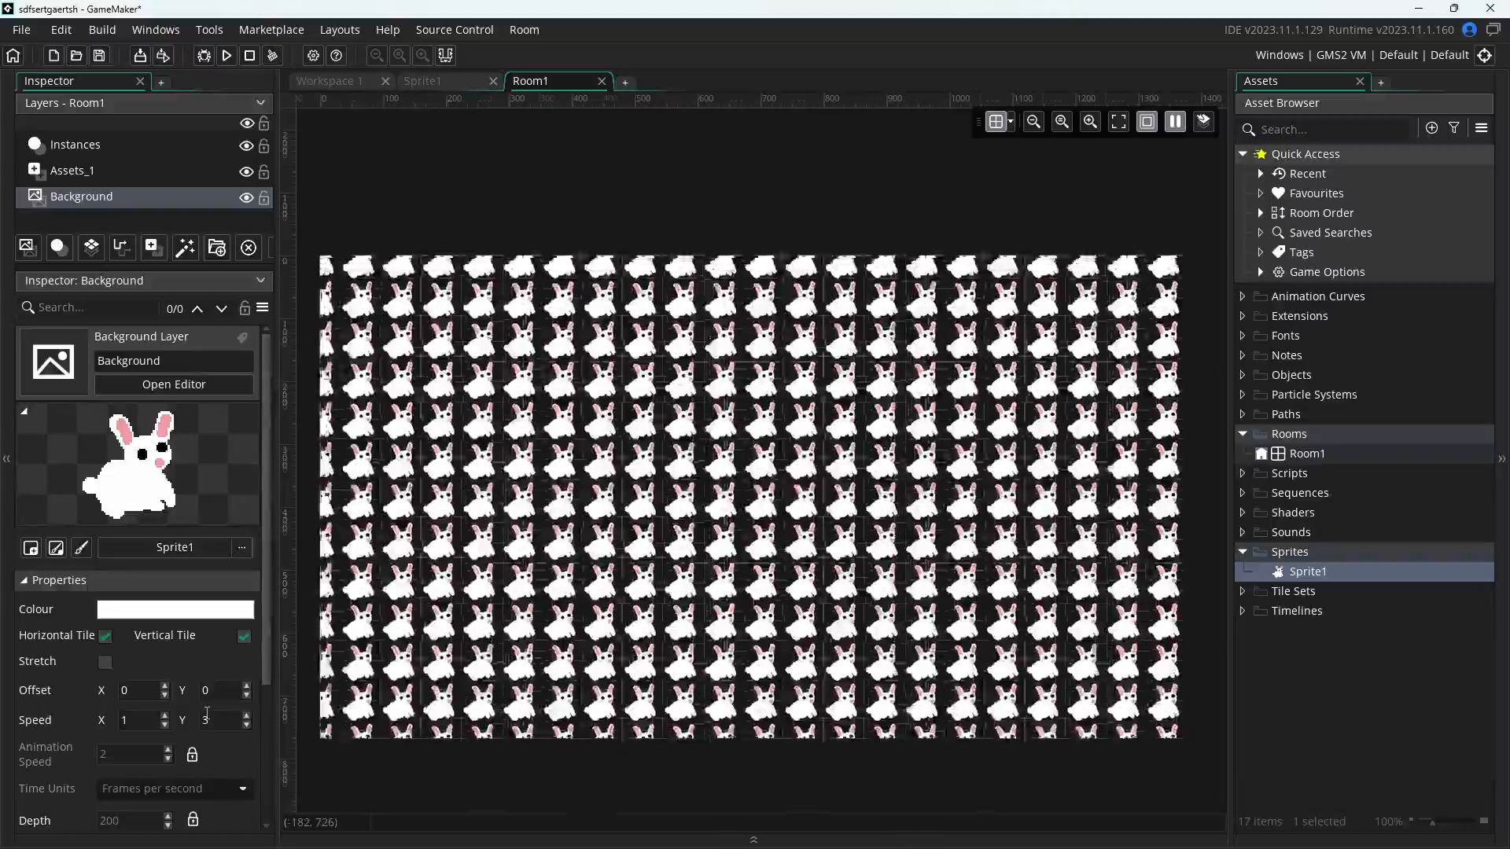
{"action": "middle_click_drag", "start_coordinate": [1102, 650], "coordinate": [1132, 653]}
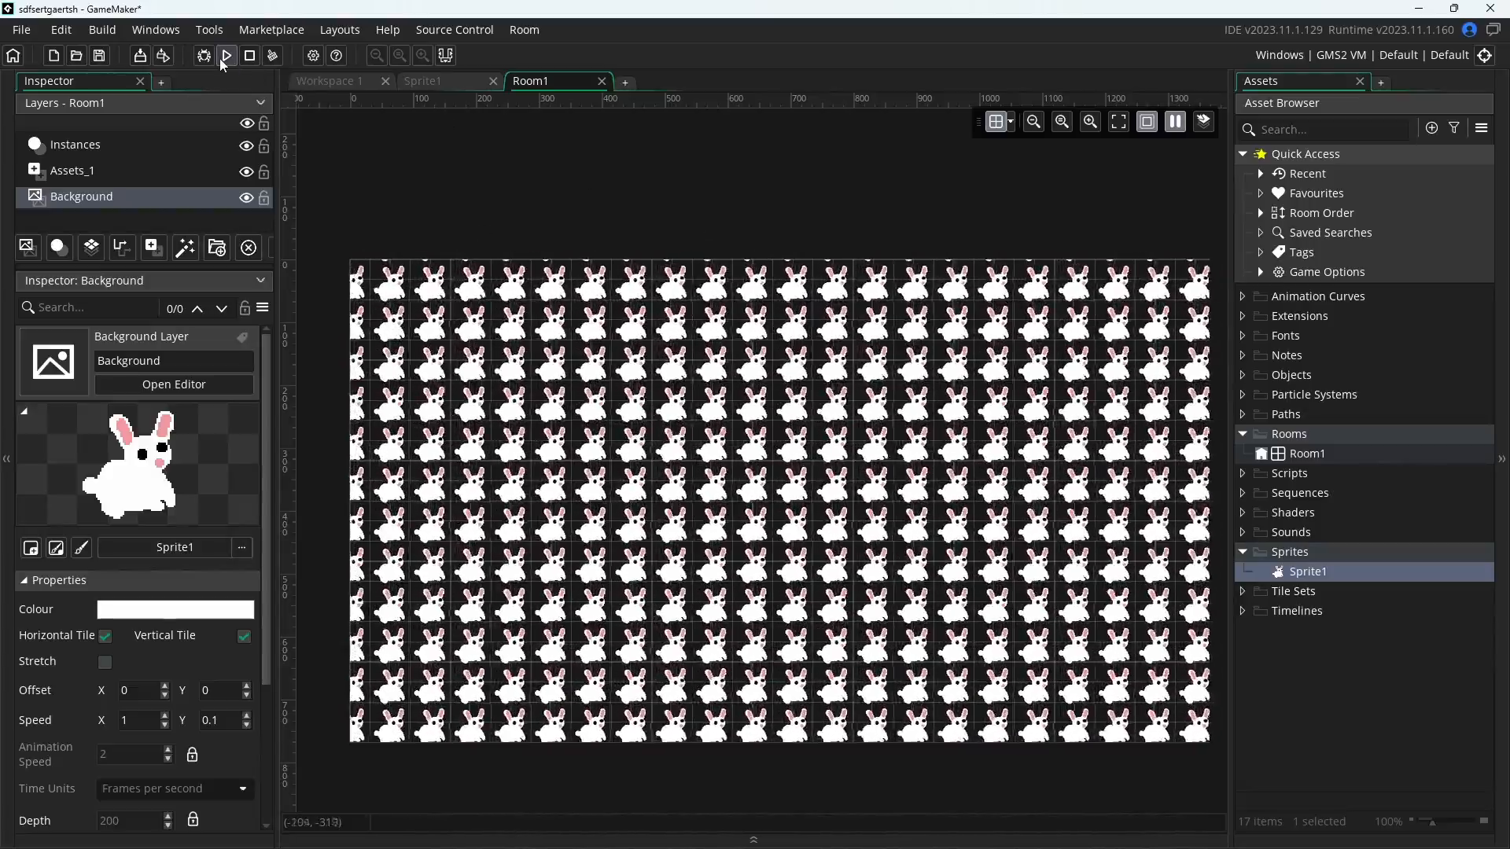
Run the game twice to watch the scrolling rabbit background, closing the game window each time
{"action": "left_click", "coordinate": [224, 56]}
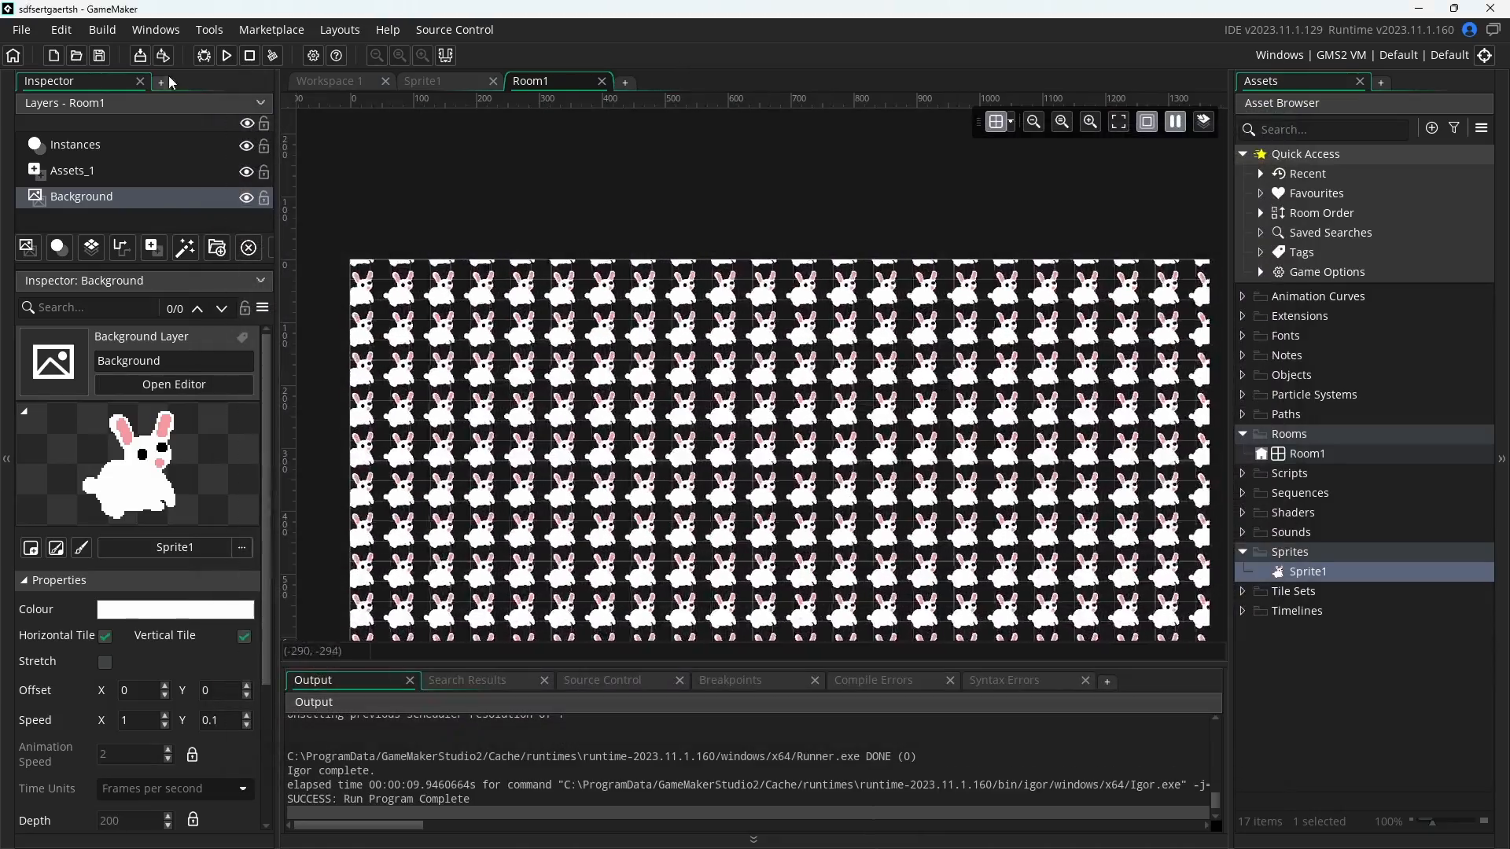
{"action": "key", "text": "F5"}
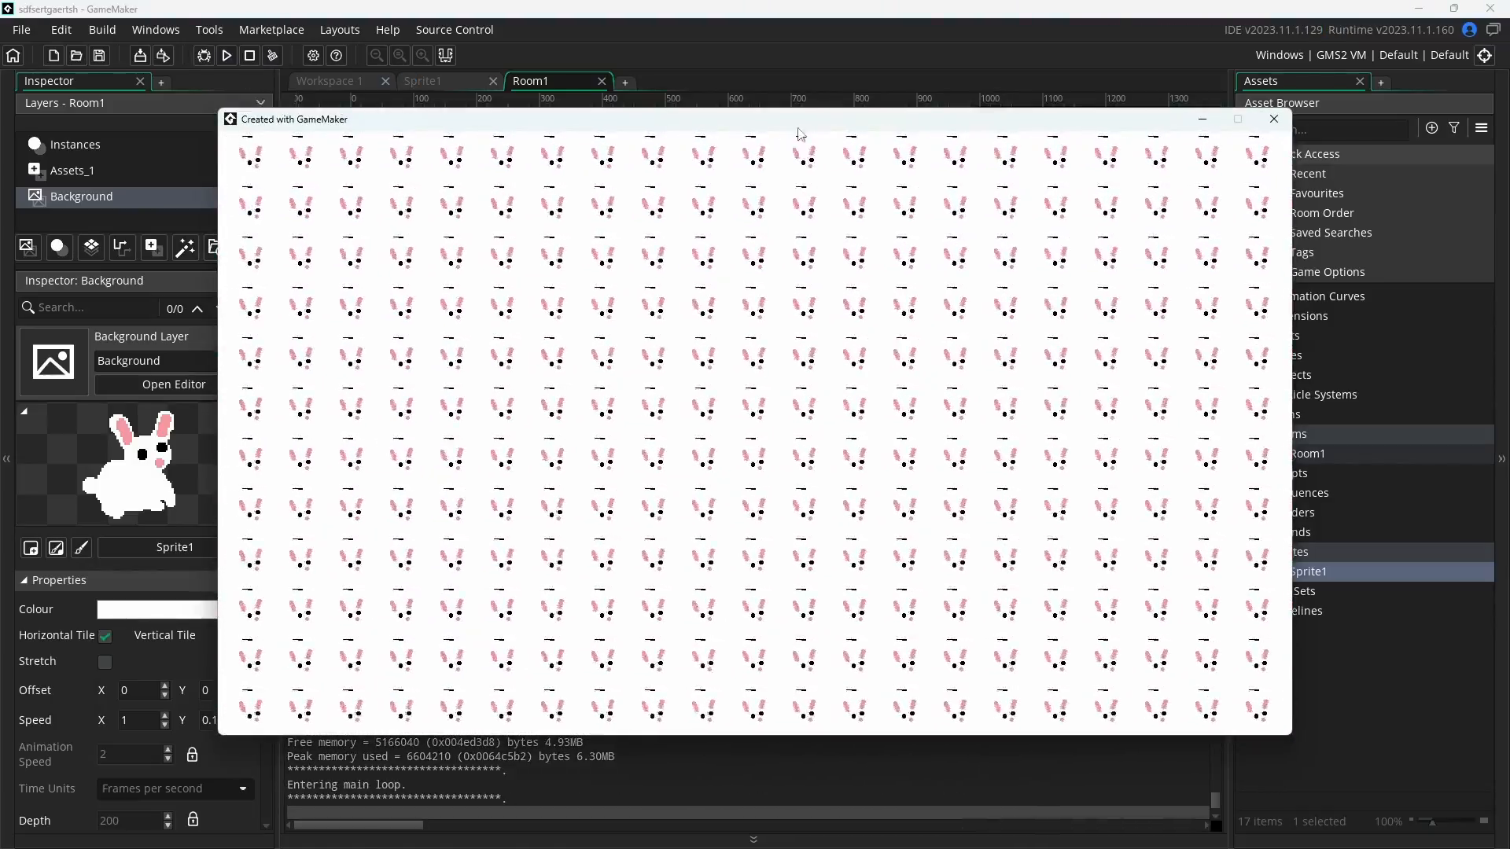
{"action": "left_click", "coordinate": [1287, 120]}
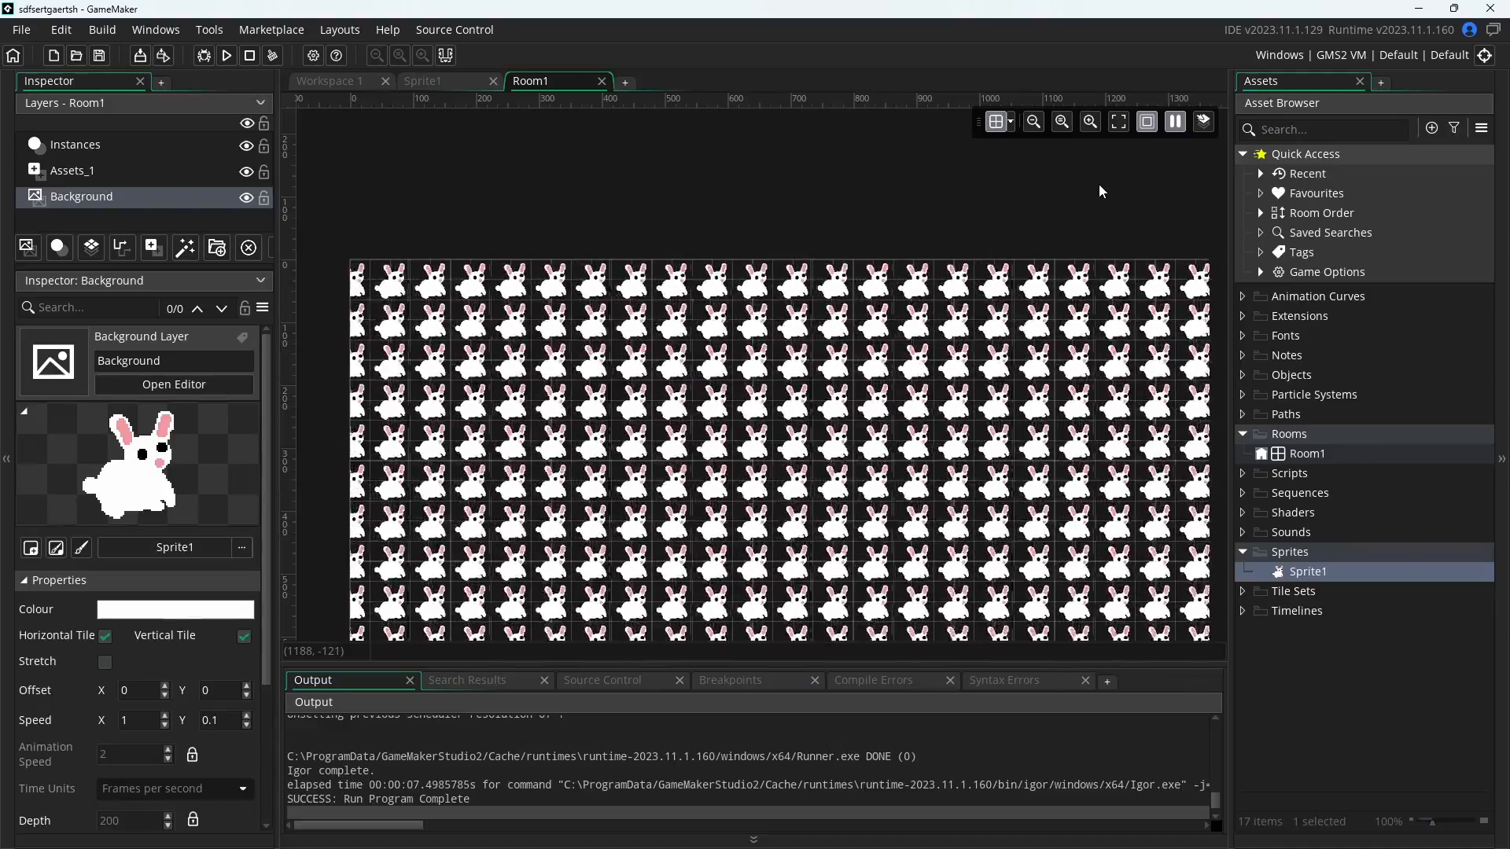
{"action": "scroll", "coordinate": [1098, 184], "scroll_direction": "down", "scroll_amount": 3}
{"action": "scroll", "coordinate": [1093, 203], "scroll_direction": "up", "scroll_amount": 2}
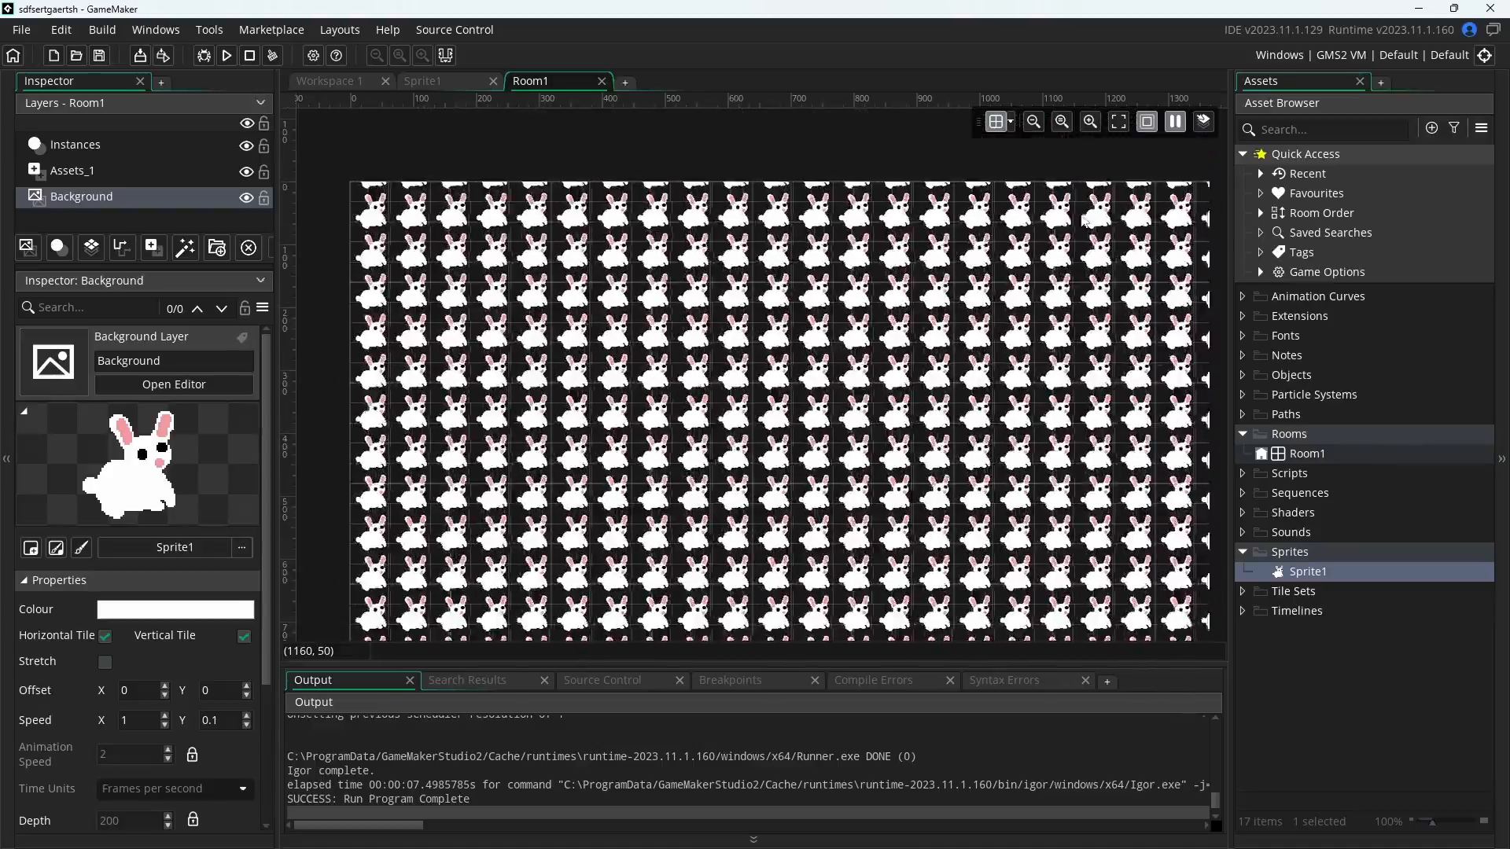
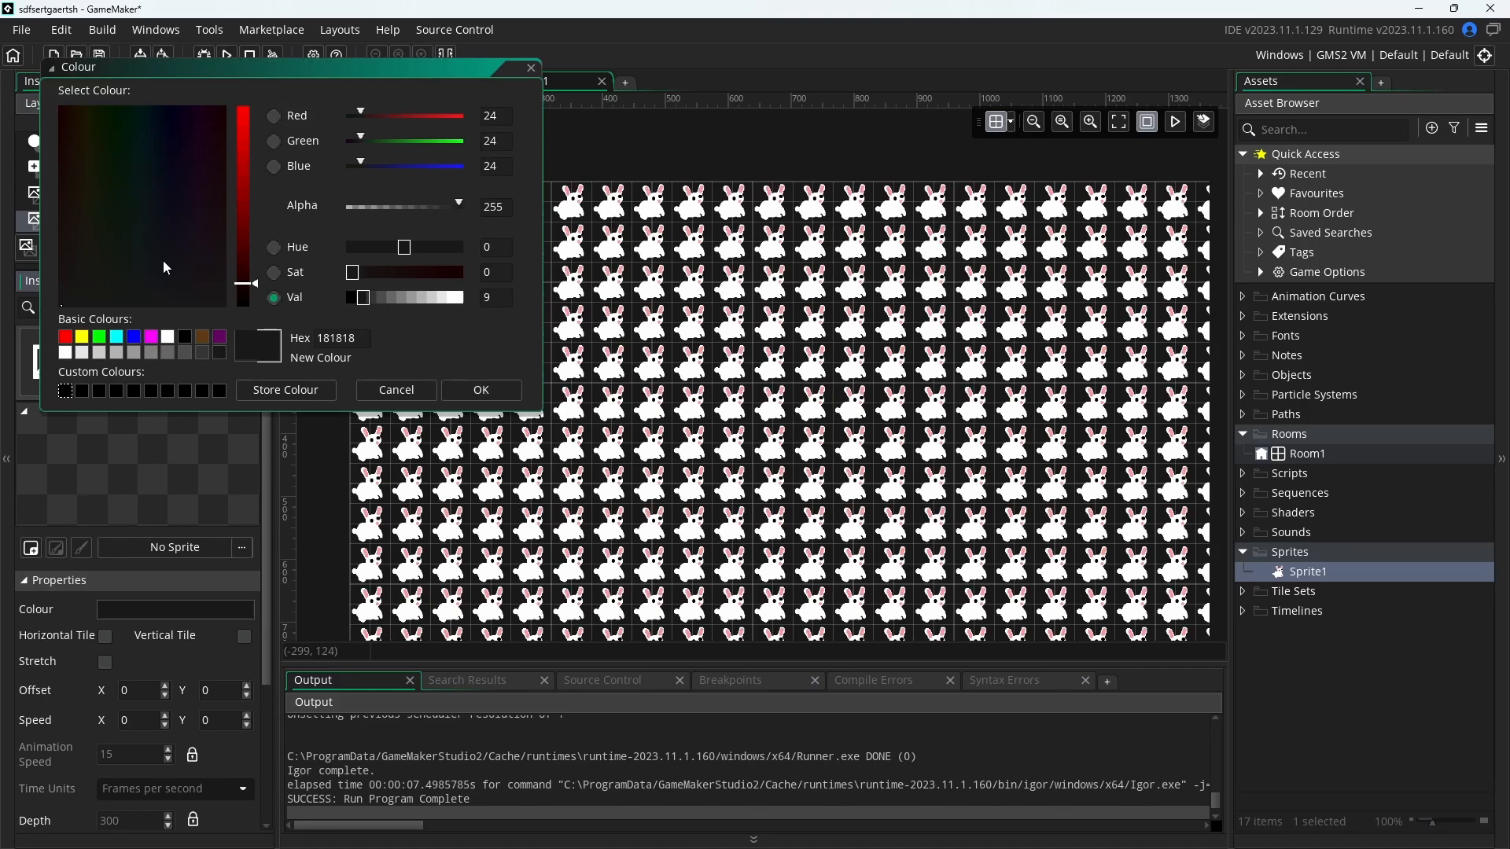
Set the Backgrounds_1 layer's colour to dark blue and run the game to test it behind the rabbits
{"action": "left_click_drag", "start_coordinate": [149, 225], "coordinate": [171, 164]}
{"action": "left_click_drag", "start_coordinate": [268, 198], "coordinate": [260, 209]}
{"action": "left_click", "coordinate": [481, 390]}
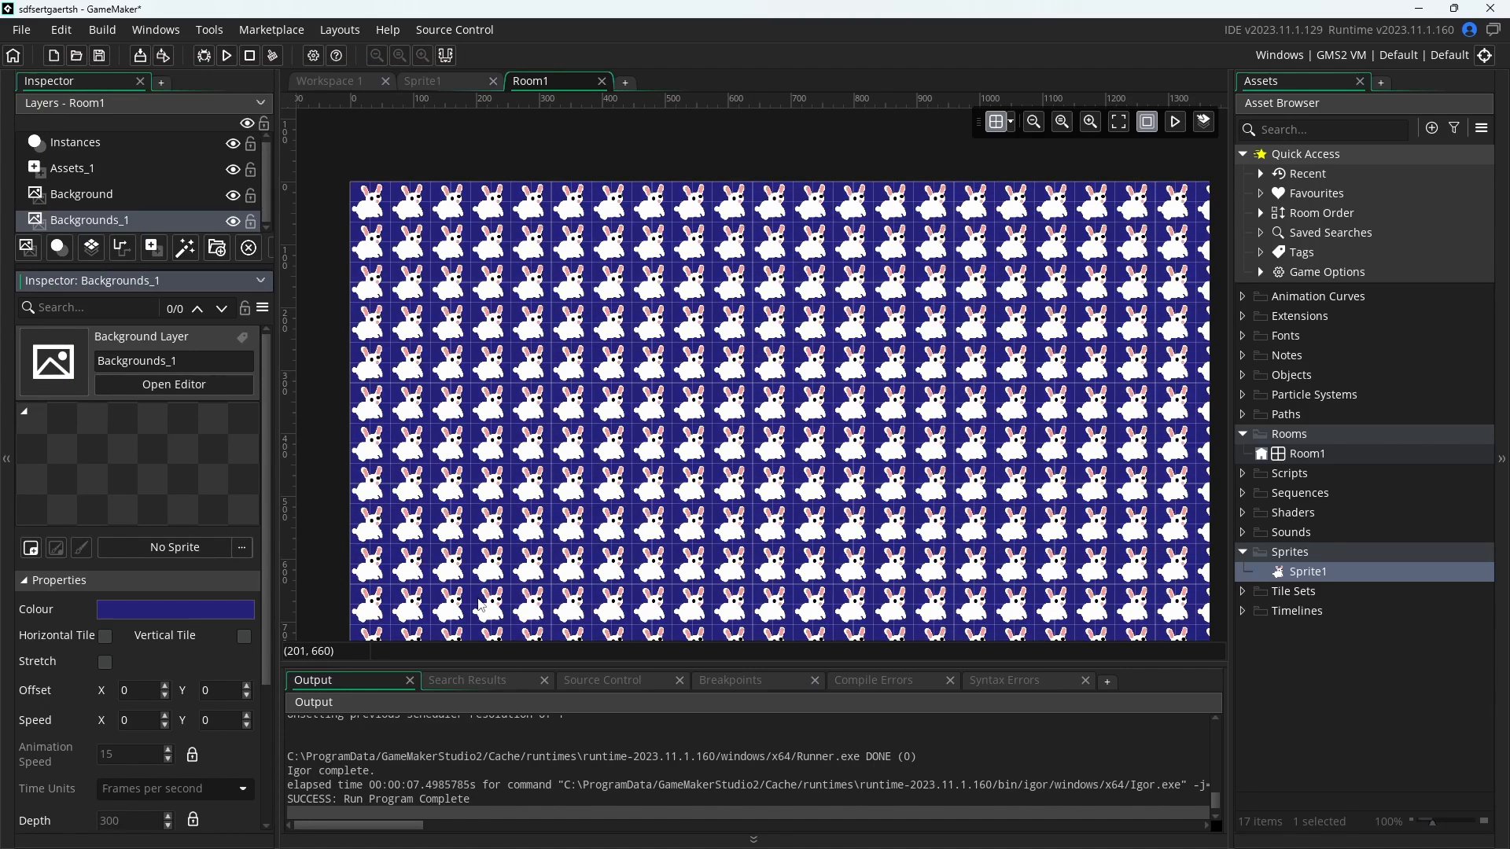
{"action": "left_click", "coordinate": [227, 56]}
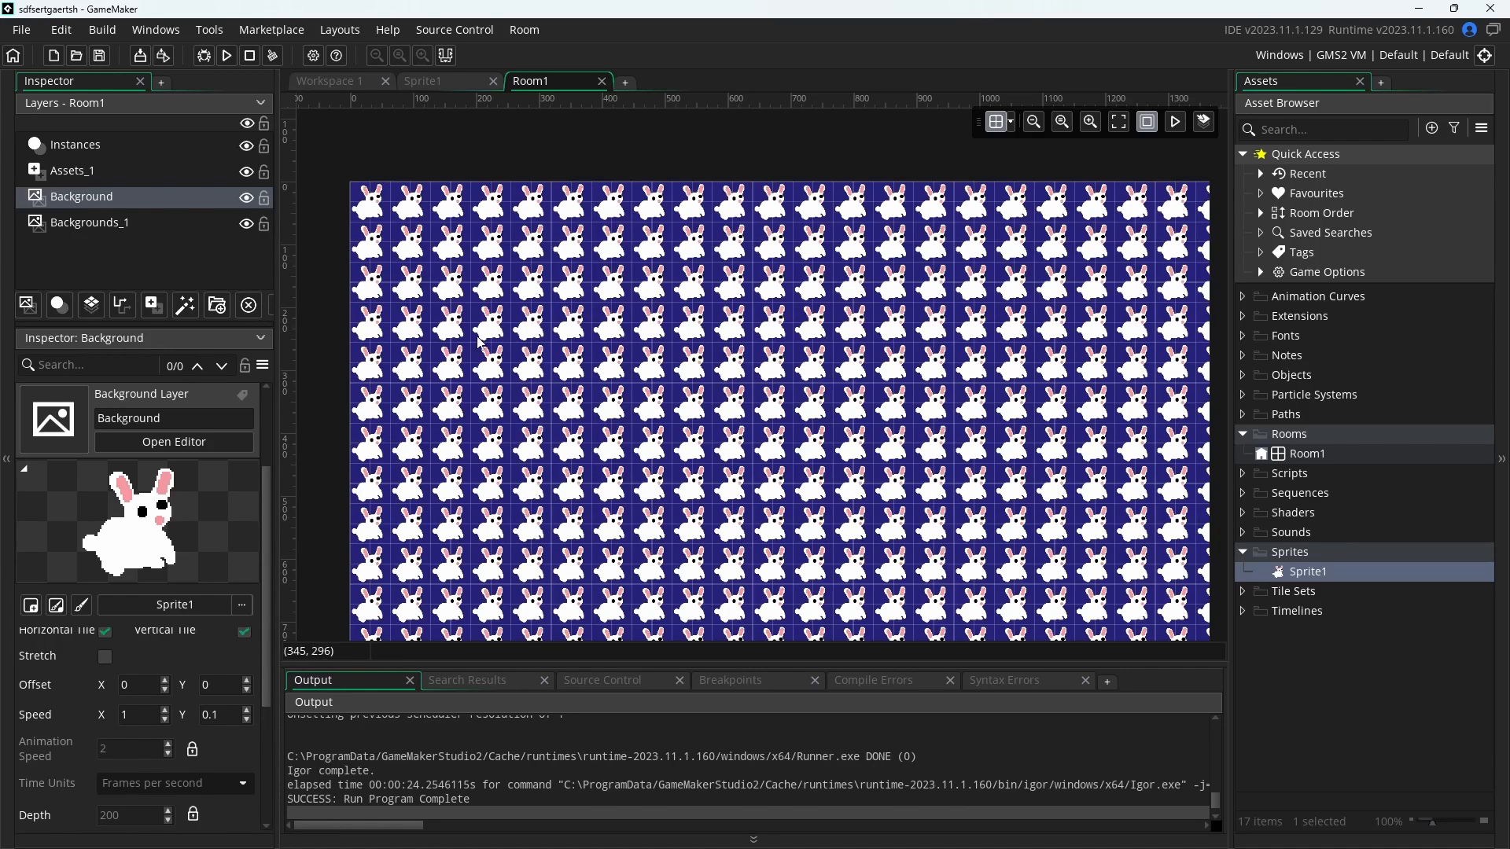
Delete the Background layer with the tiled rabbits and select the Backgrounds_1 layer to view its properties
{"action": "left_click", "coordinate": [87, 201]}
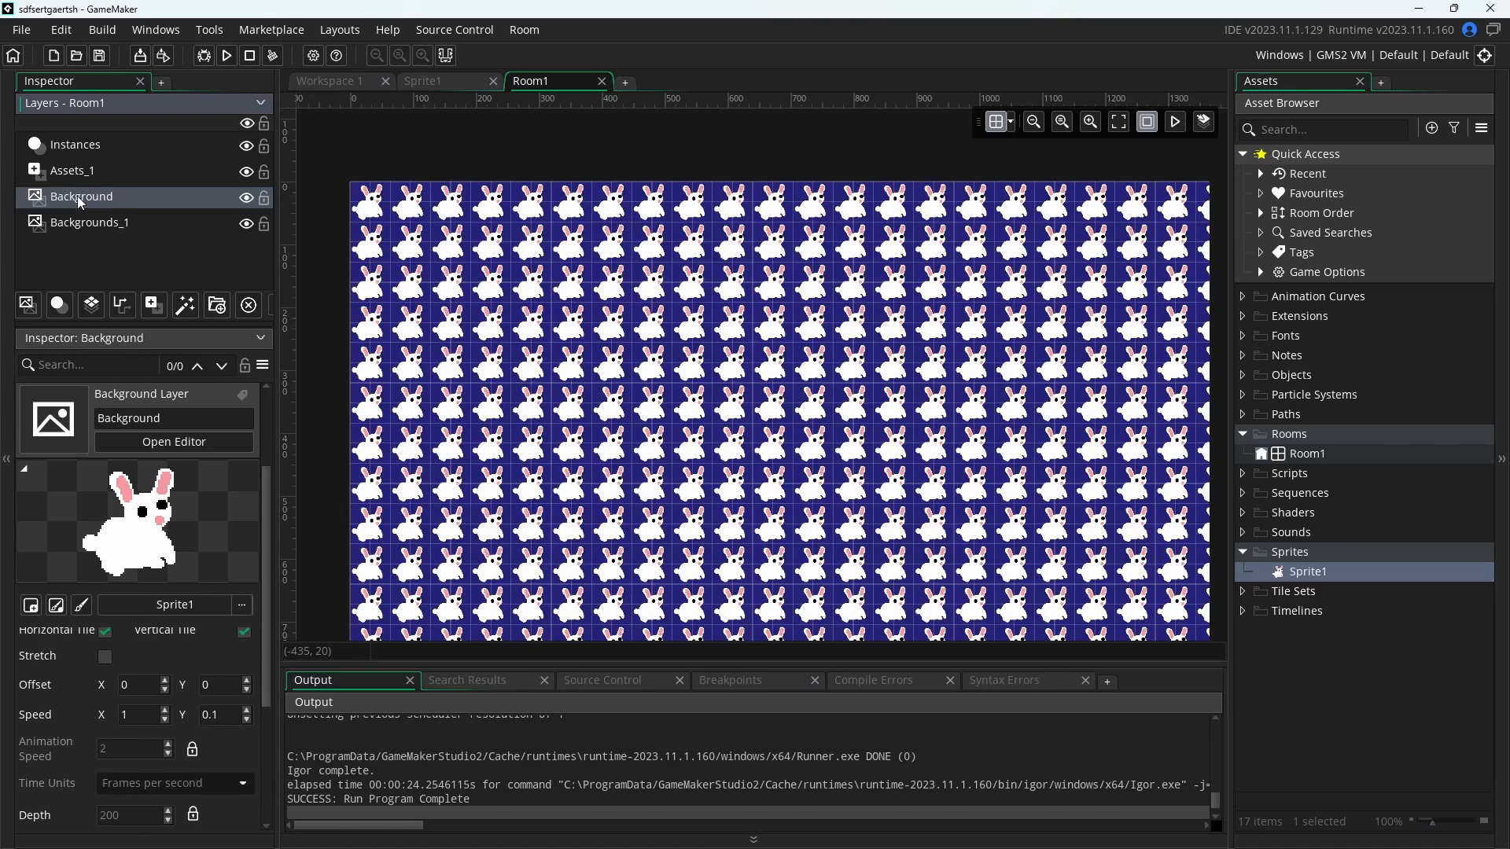
{"action": "key", "text": "Delete"}
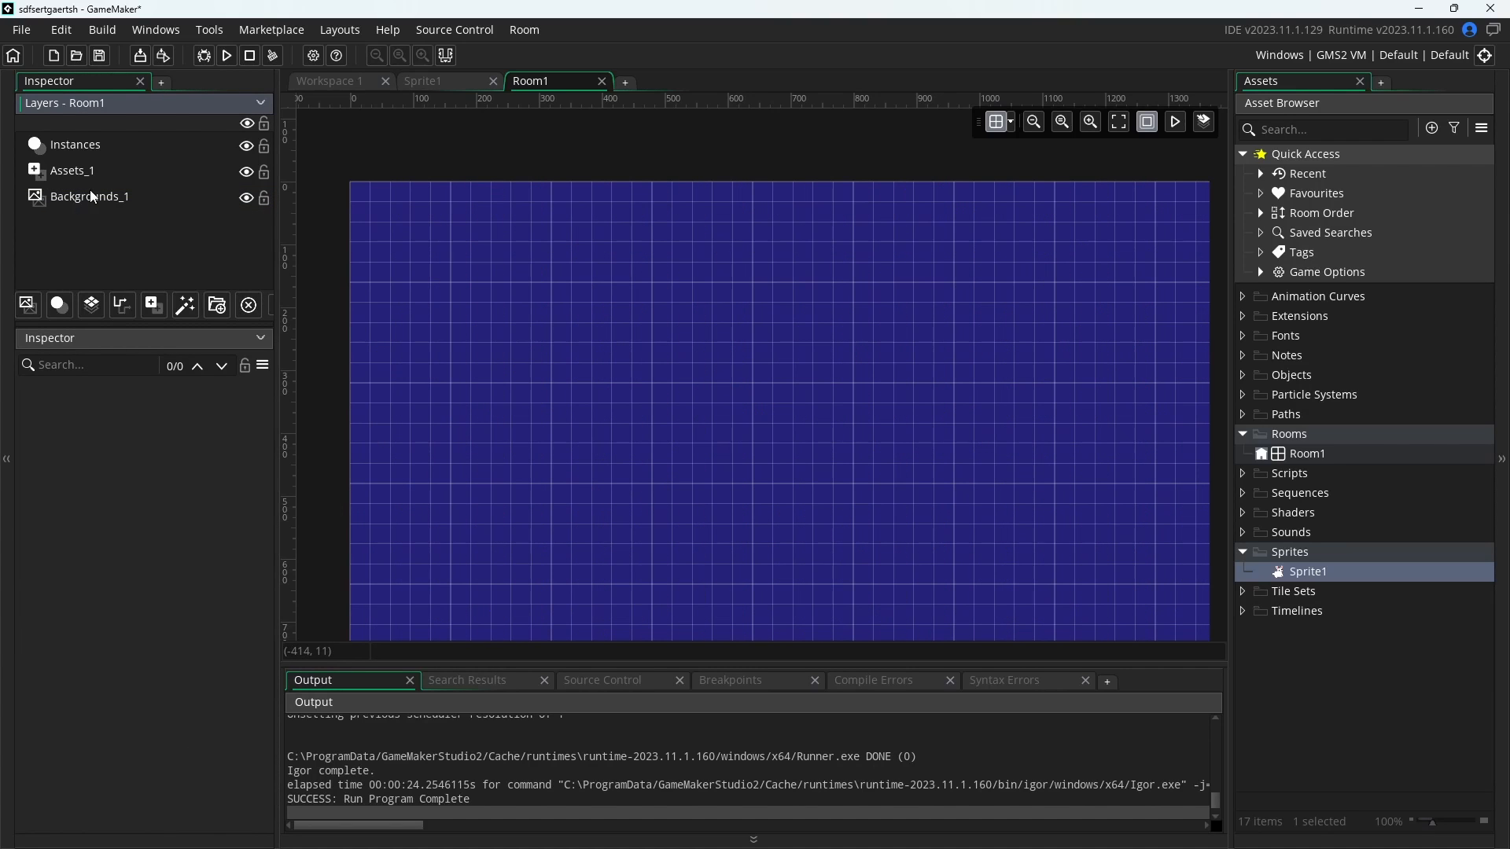
{"action": "left_click", "coordinate": [93, 197]}
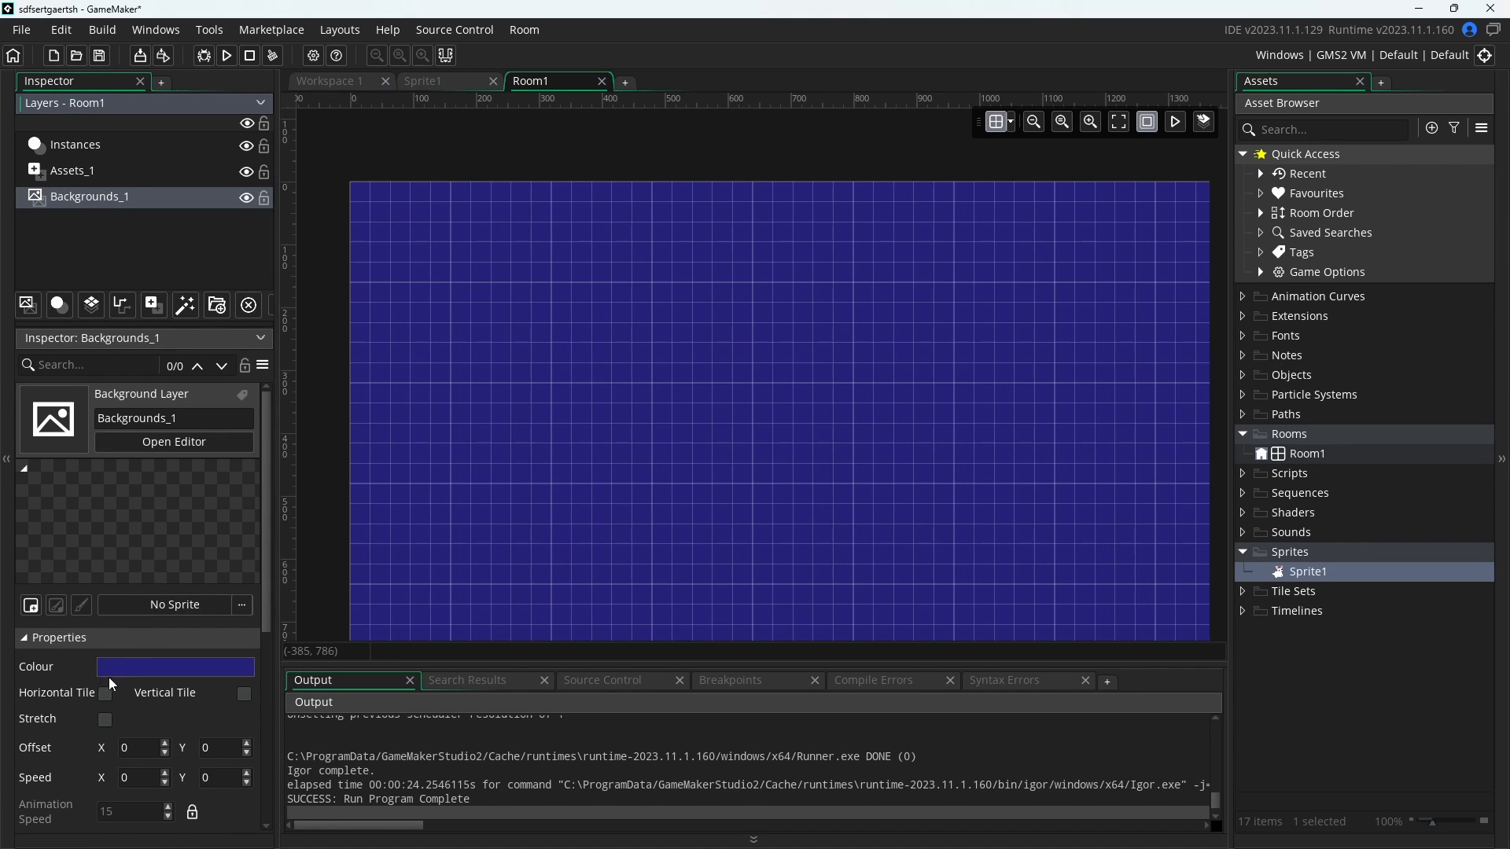
Place three separate copies of Sprite1 in the upper part of the room on the Assets_1 layer
{"action": "left_click", "coordinate": [99, 180]}
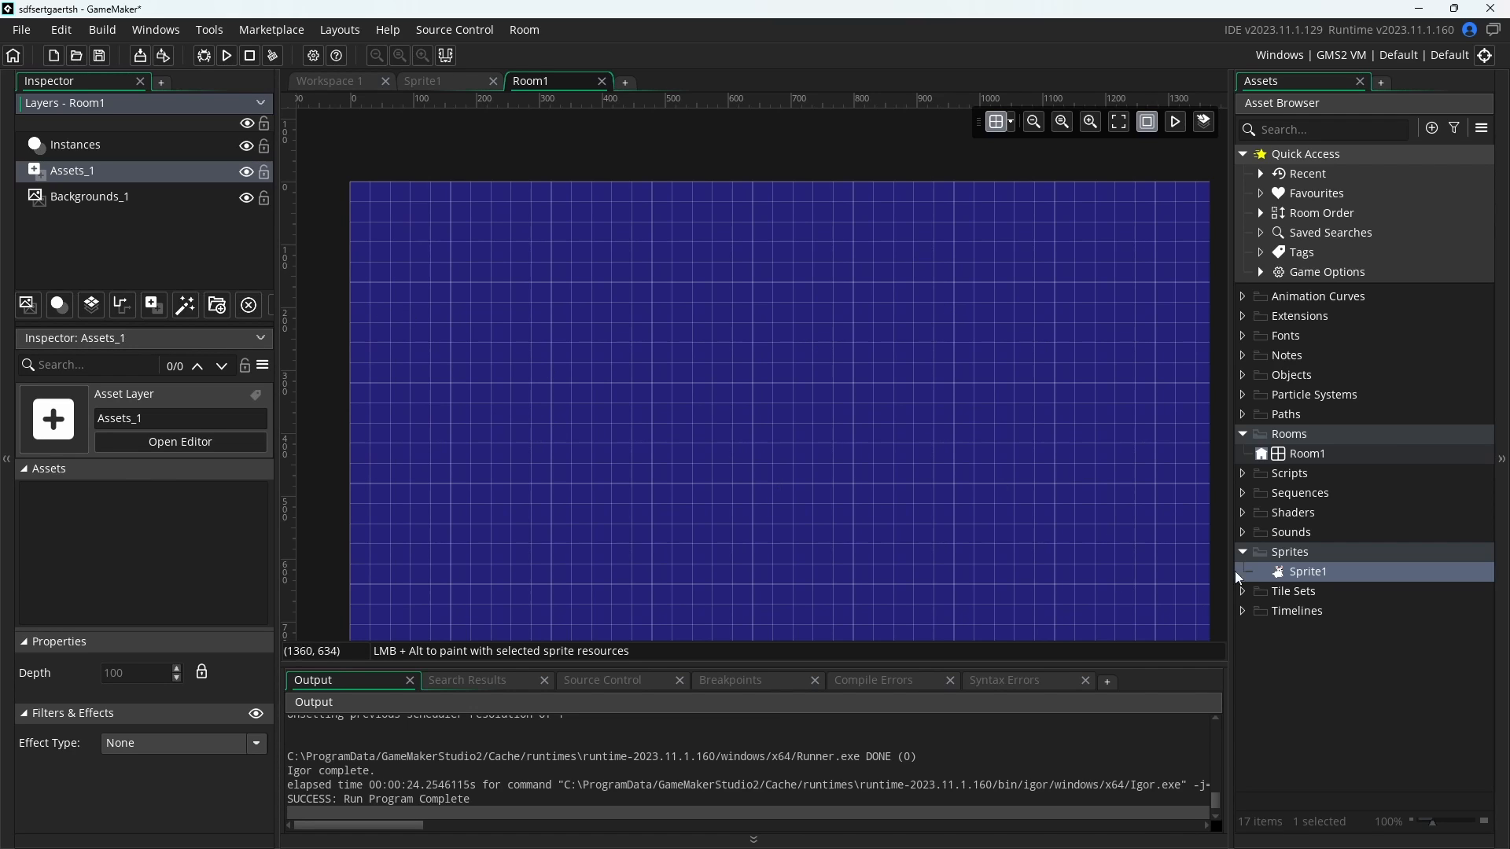
{"action": "left_click_drag", "start_coordinate": [1238, 578], "coordinate": [430, 244]}
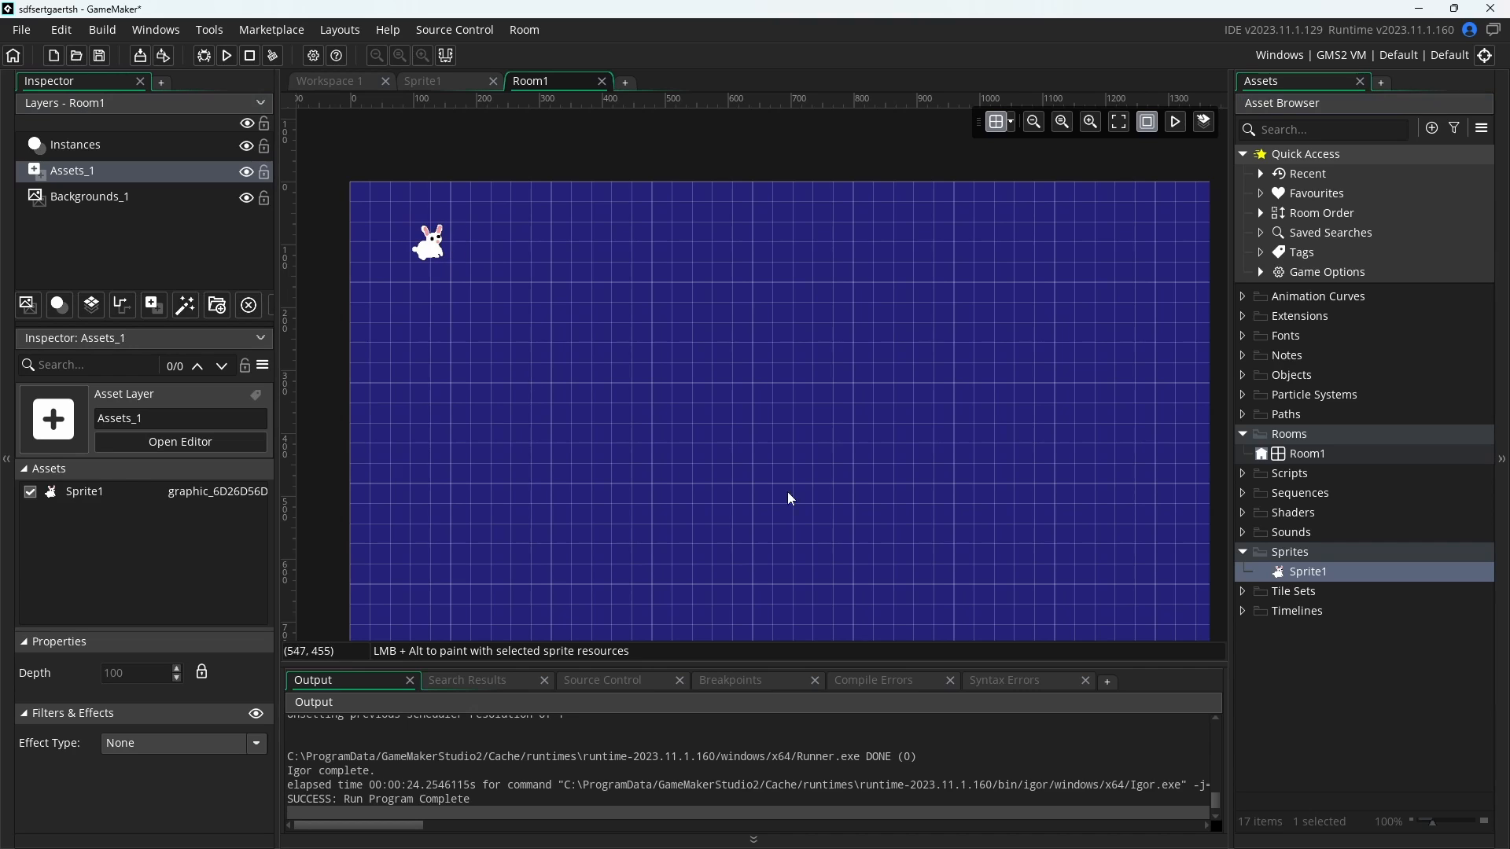
{"action": "left_click_drag", "start_coordinate": [1293, 574], "coordinate": [651, 284]}
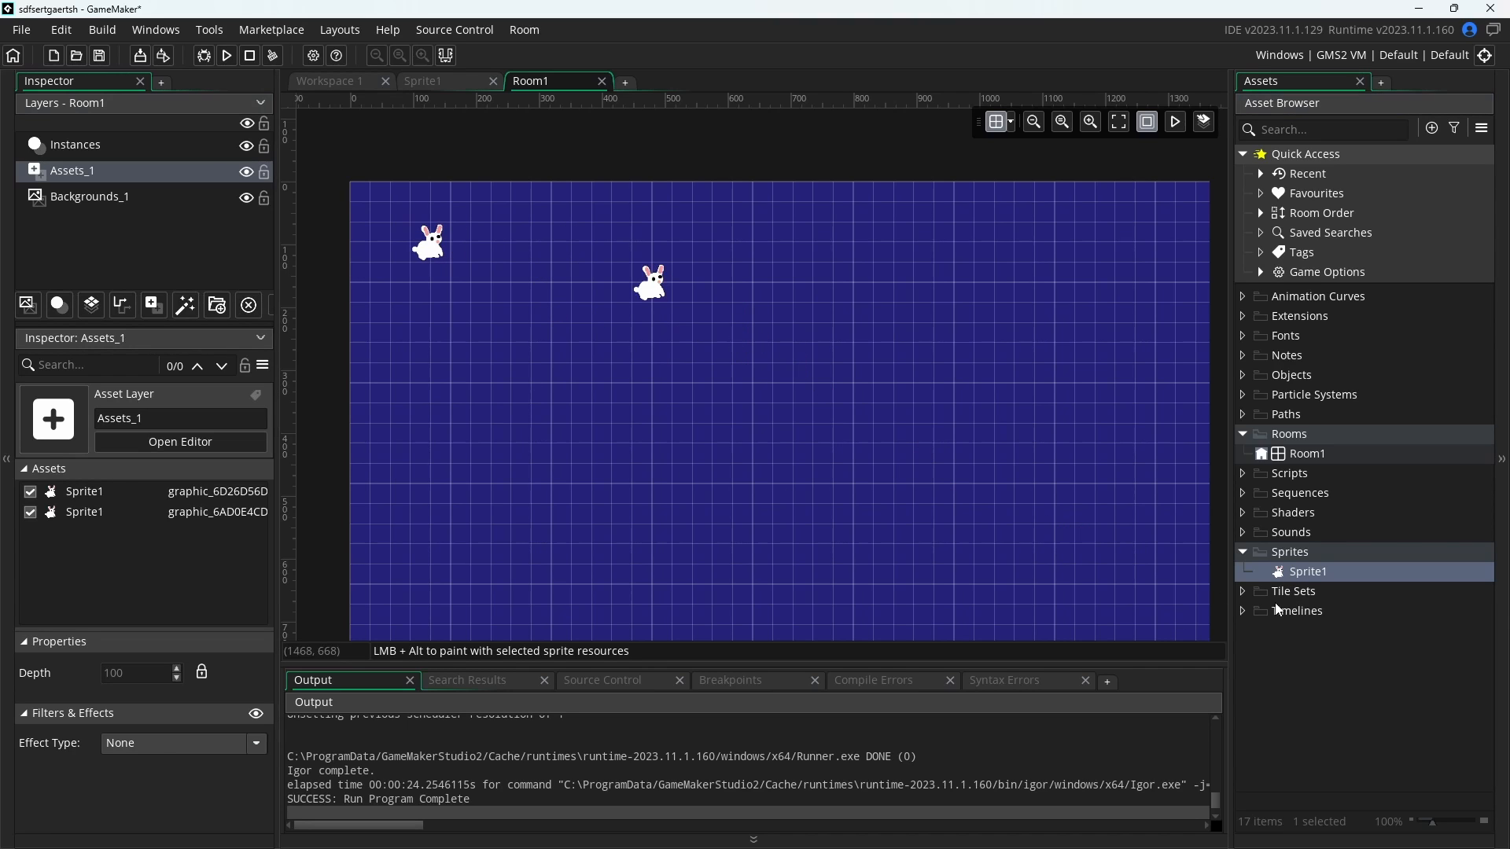
{"action": "left_click_drag", "start_coordinate": [1265, 579], "coordinate": [509, 384]}
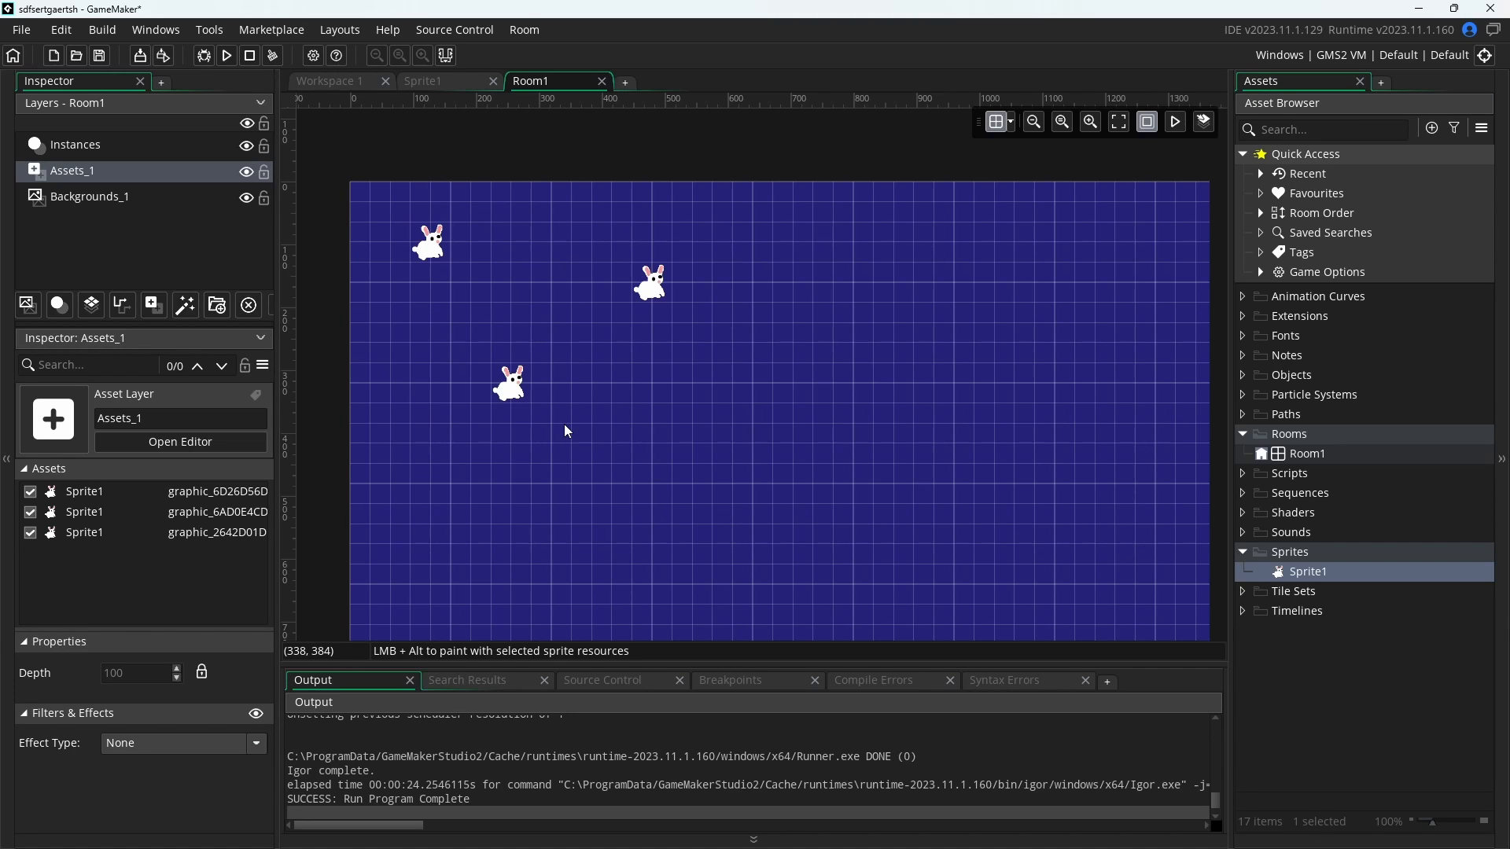
Move the lowest rabbit to X 352, Y 288 and look through the properties of its sprite instance
{"action": "left_click_drag", "start_coordinate": [511, 385], "coordinate": [600, 401]}
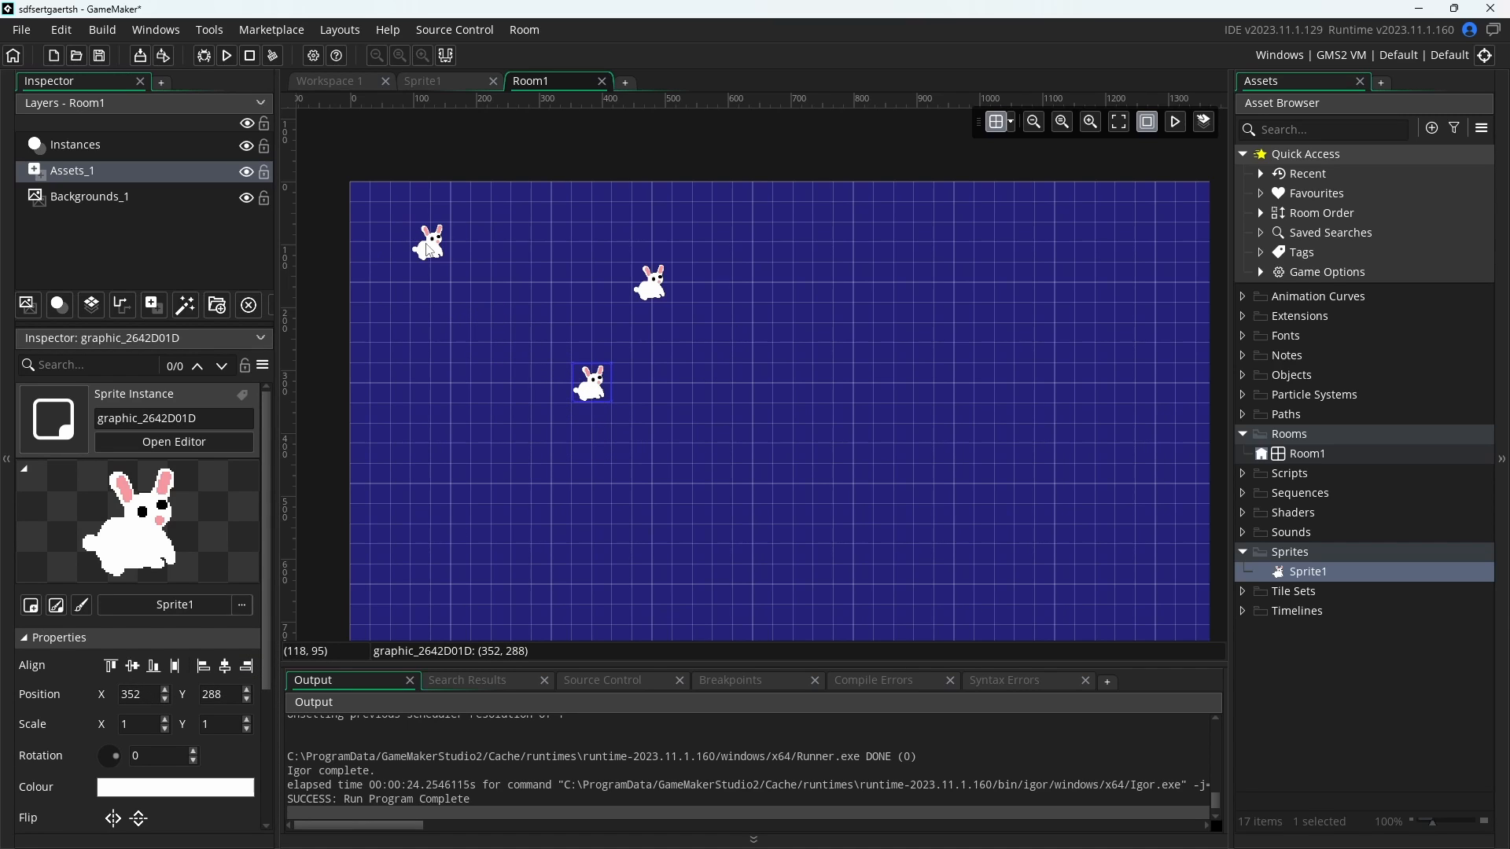
{"action": "left_click", "coordinate": [430, 245]}
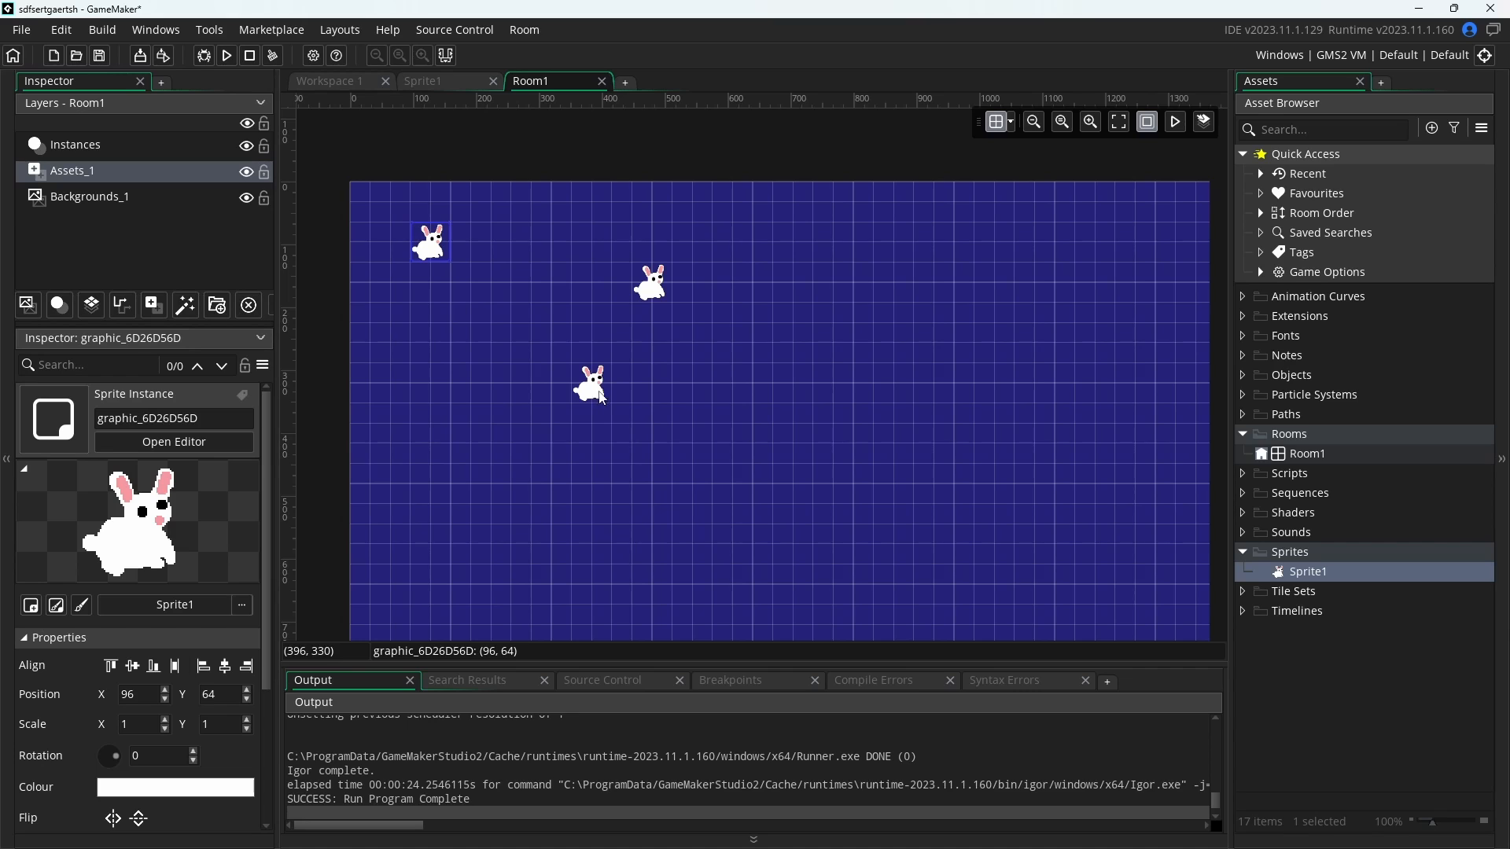
{"action": "left_click", "coordinate": [602, 399]}
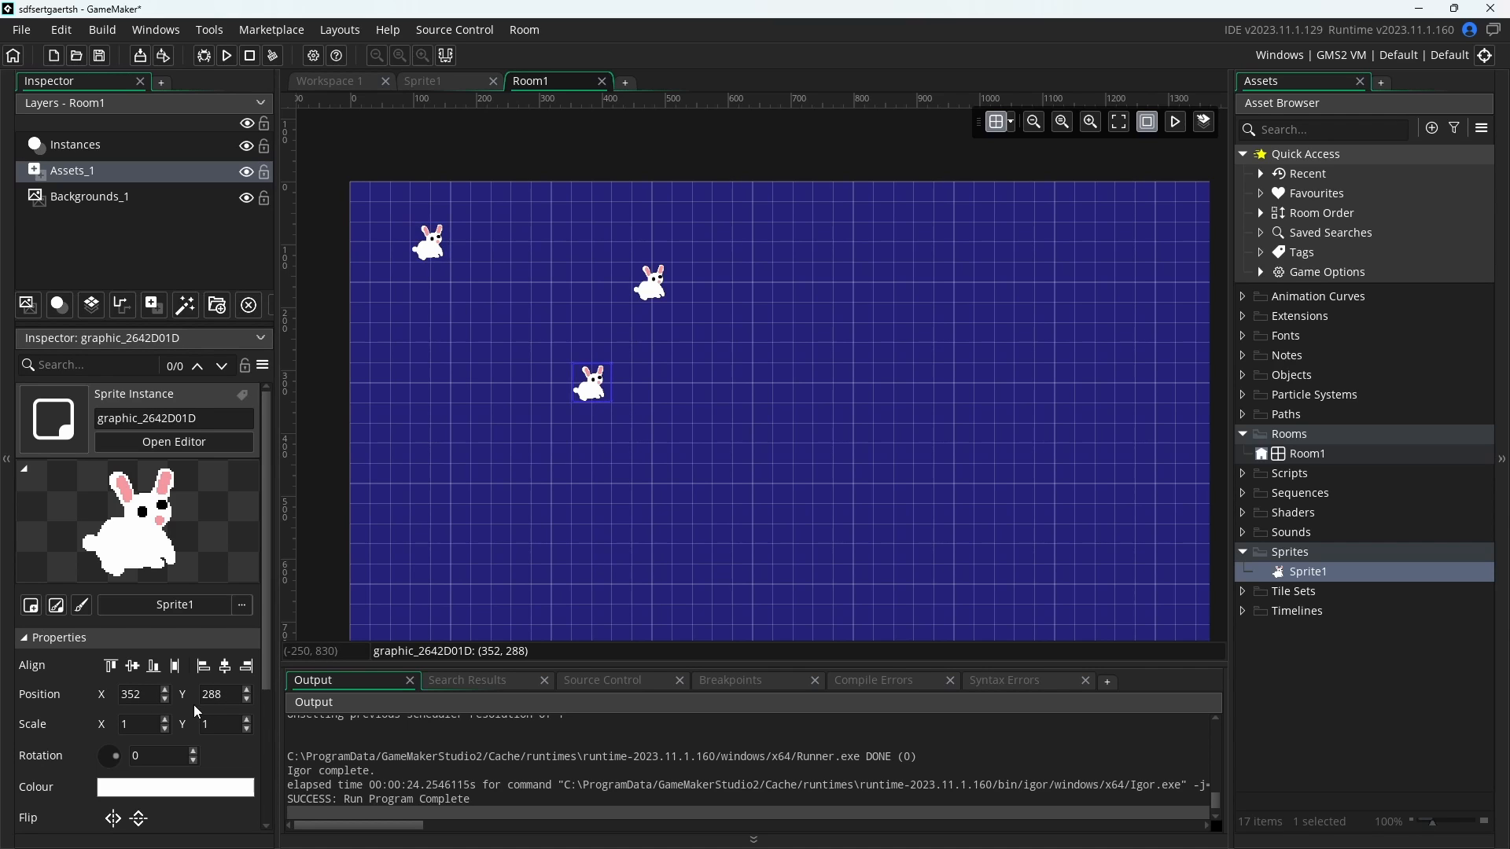
{"action": "scroll", "coordinate": [81, 723], "scroll_direction": "down", "scroll_amount": 1}
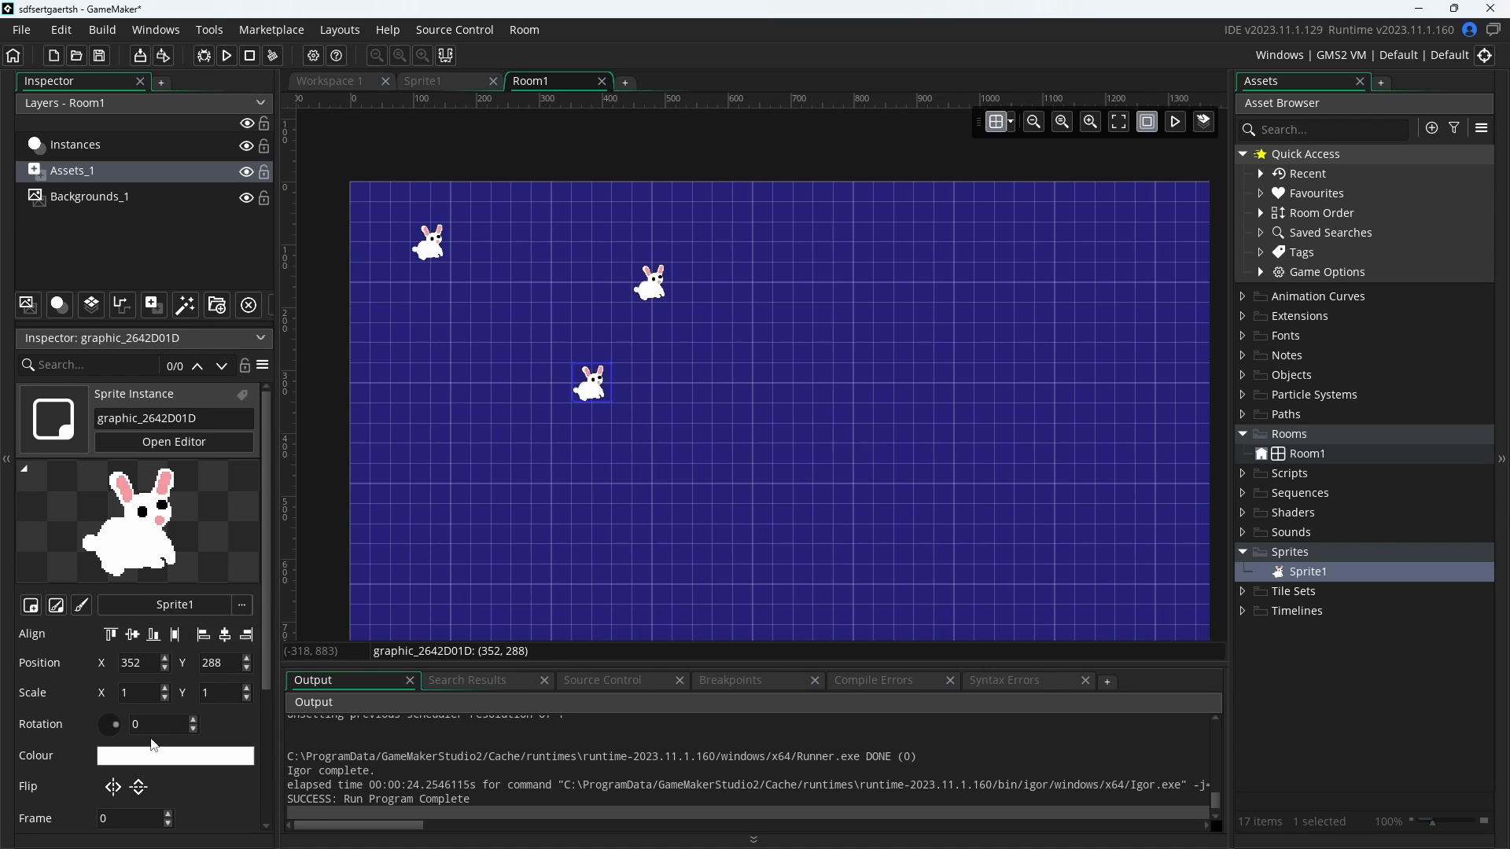
{"action": "scroll", "coordinate": [66, 753], "scroll_direction": "down", "scroll_amount": 2}
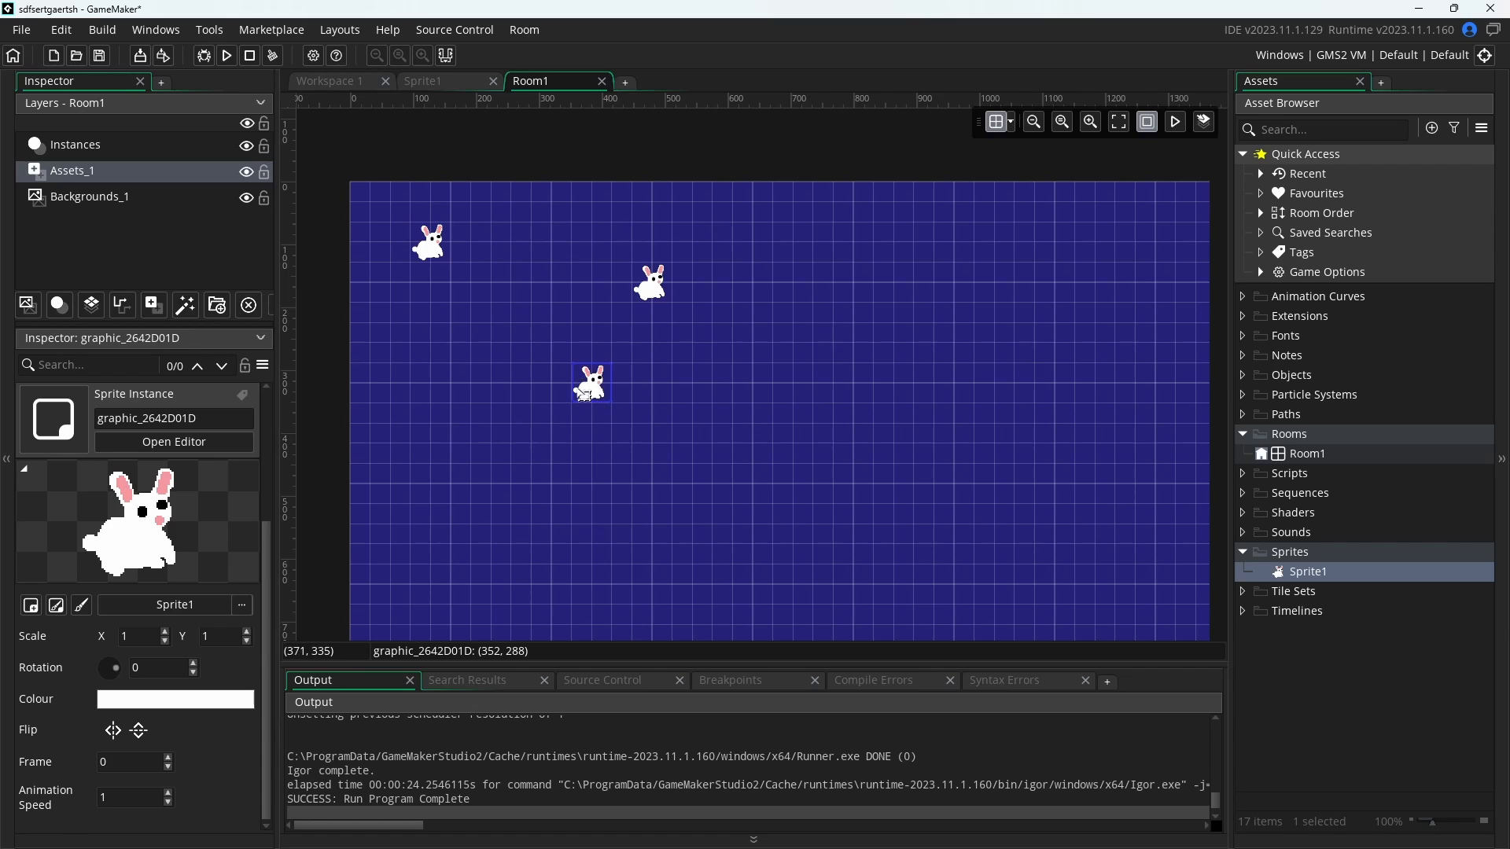
{"action": "scroll", "coordinate": [232, 778], "scroll_direction": "up", "scroll_amount": 2}
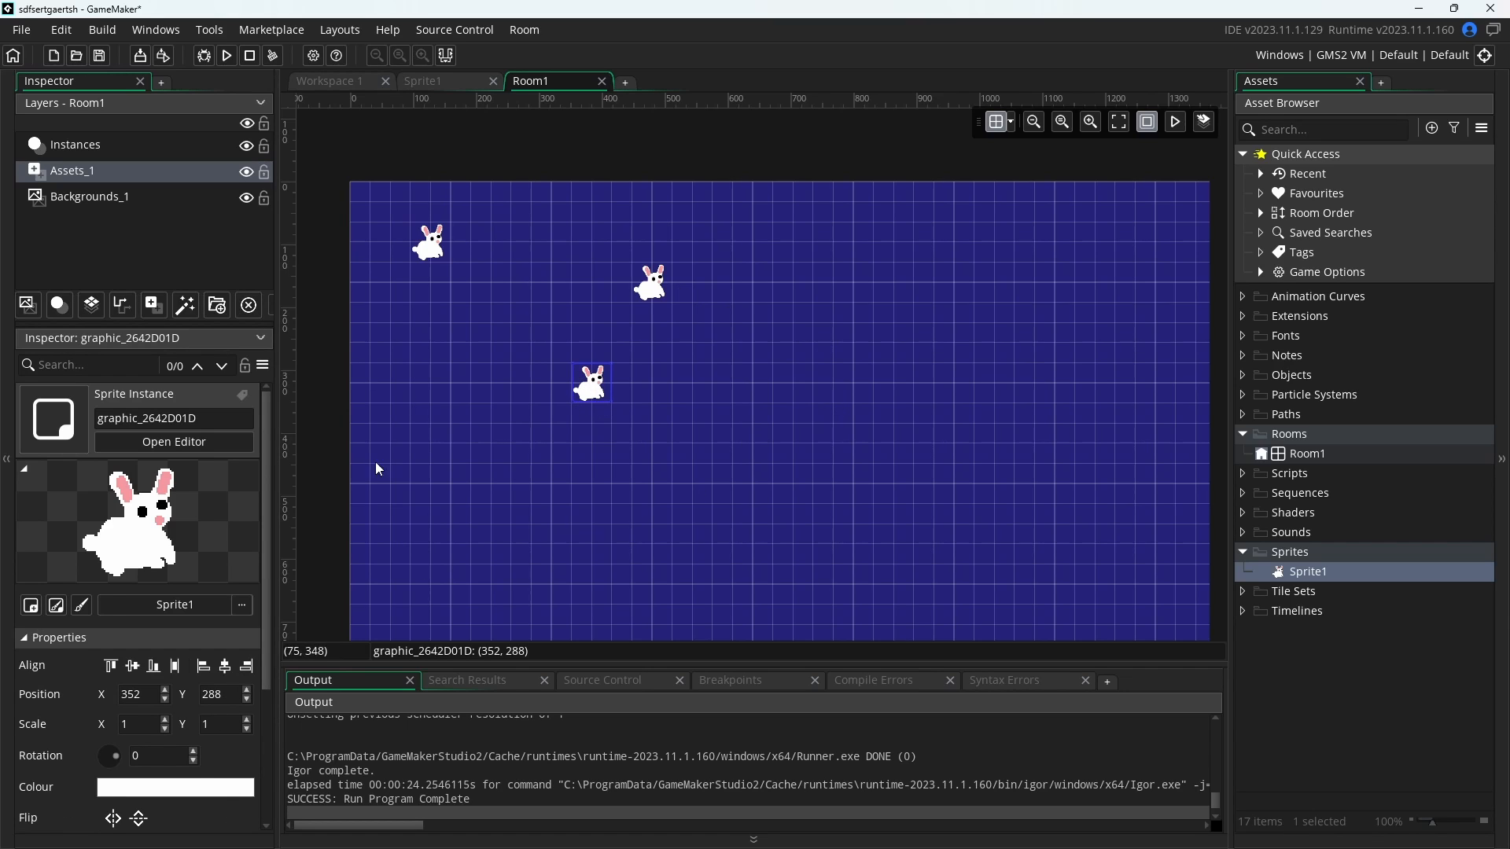
Enlarge the lowest rabbit to a scale of 6 in X and 5.5 in Y, and rotate it about 21 degrees
{"action": "left_click", "coordinate": [102, 727]}
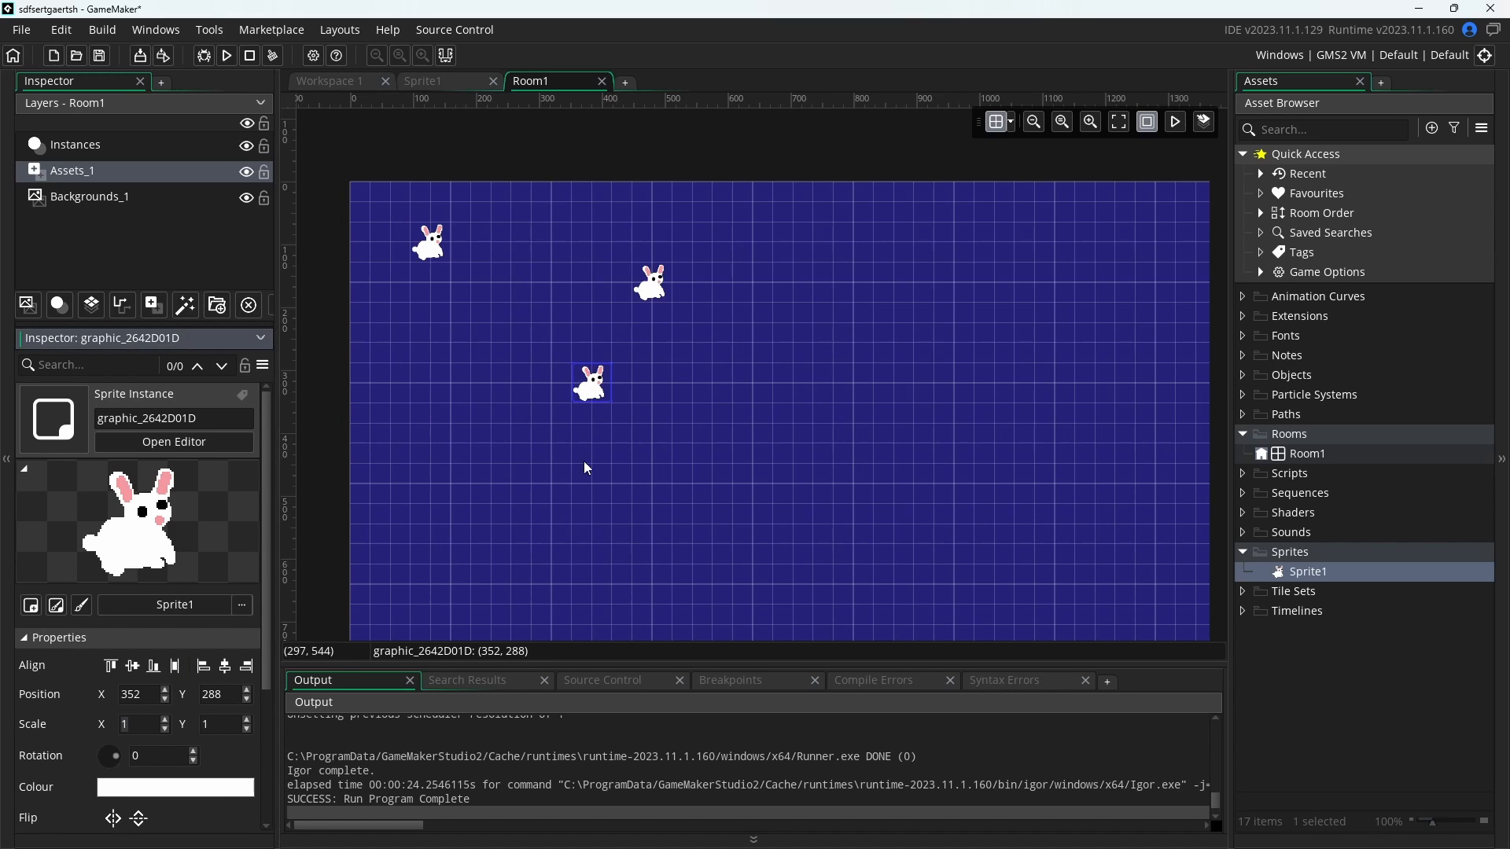
{"action": "key", "text": "Tab"}
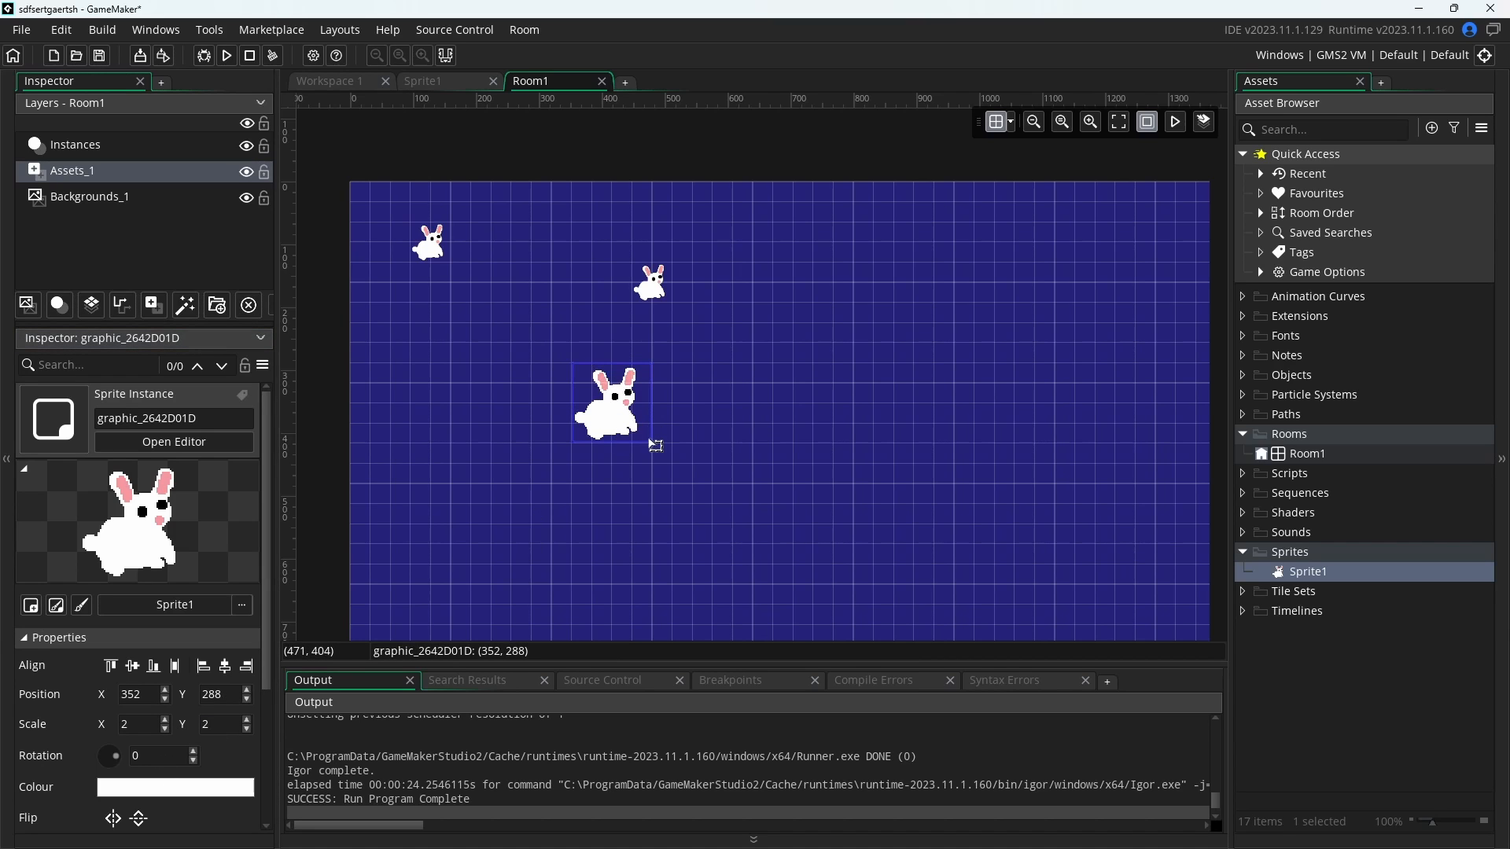
{"action": "left_click_drag", "start_coordinate": [666, 462], "coordinate": [1119, 582]}
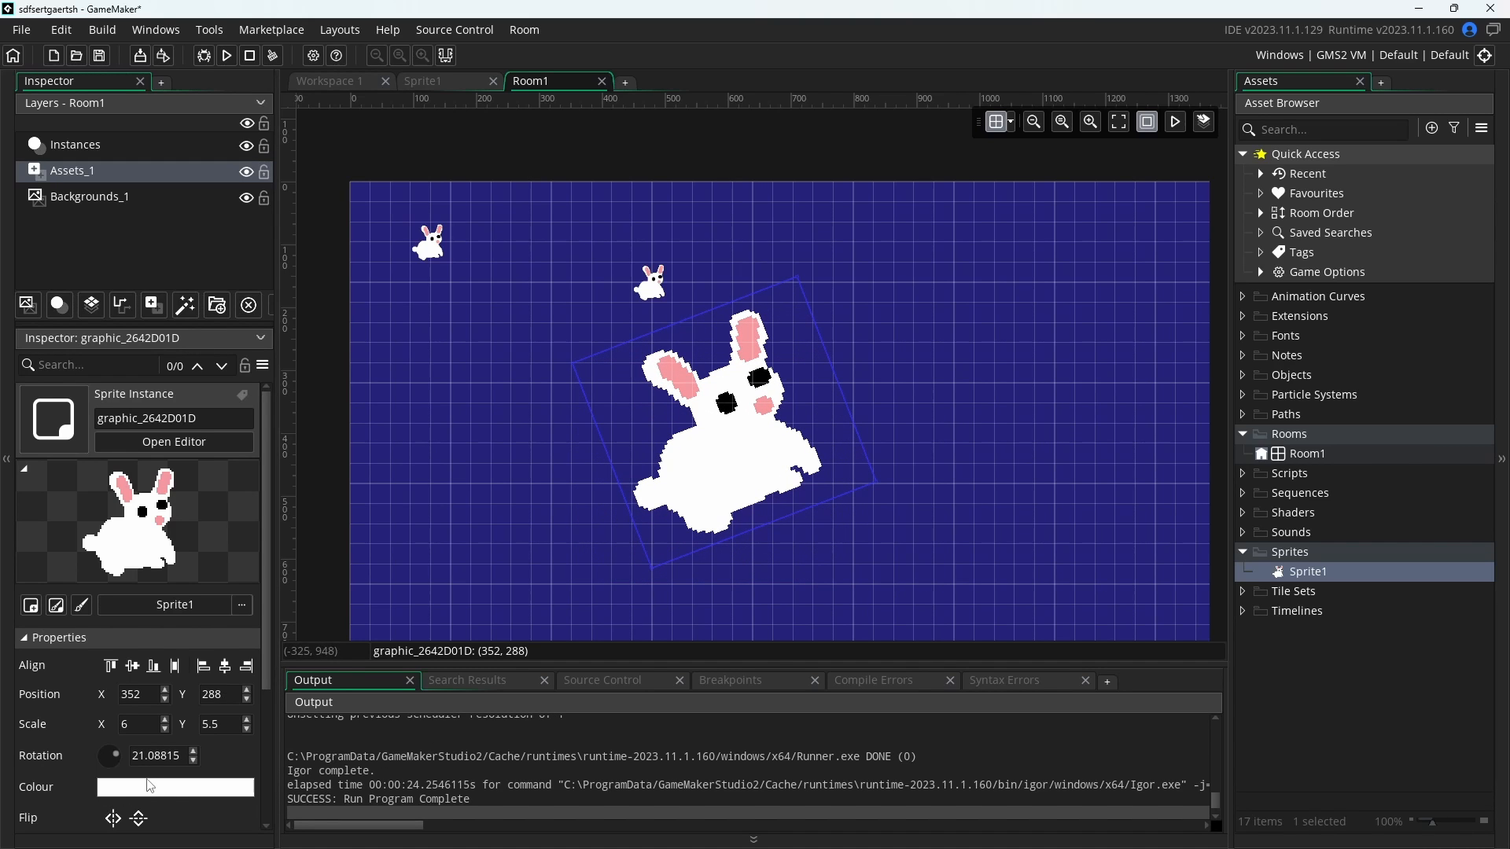
Tint the large rotated rabbit red, hex B23535, using saturation 70 and value 70
{"action": "left_click", "coordinate": [130, 790]}
{"action": "left_click", "coordinate": [426, 272]}
{"action": "left_click", "coordinate": [408, 298]}
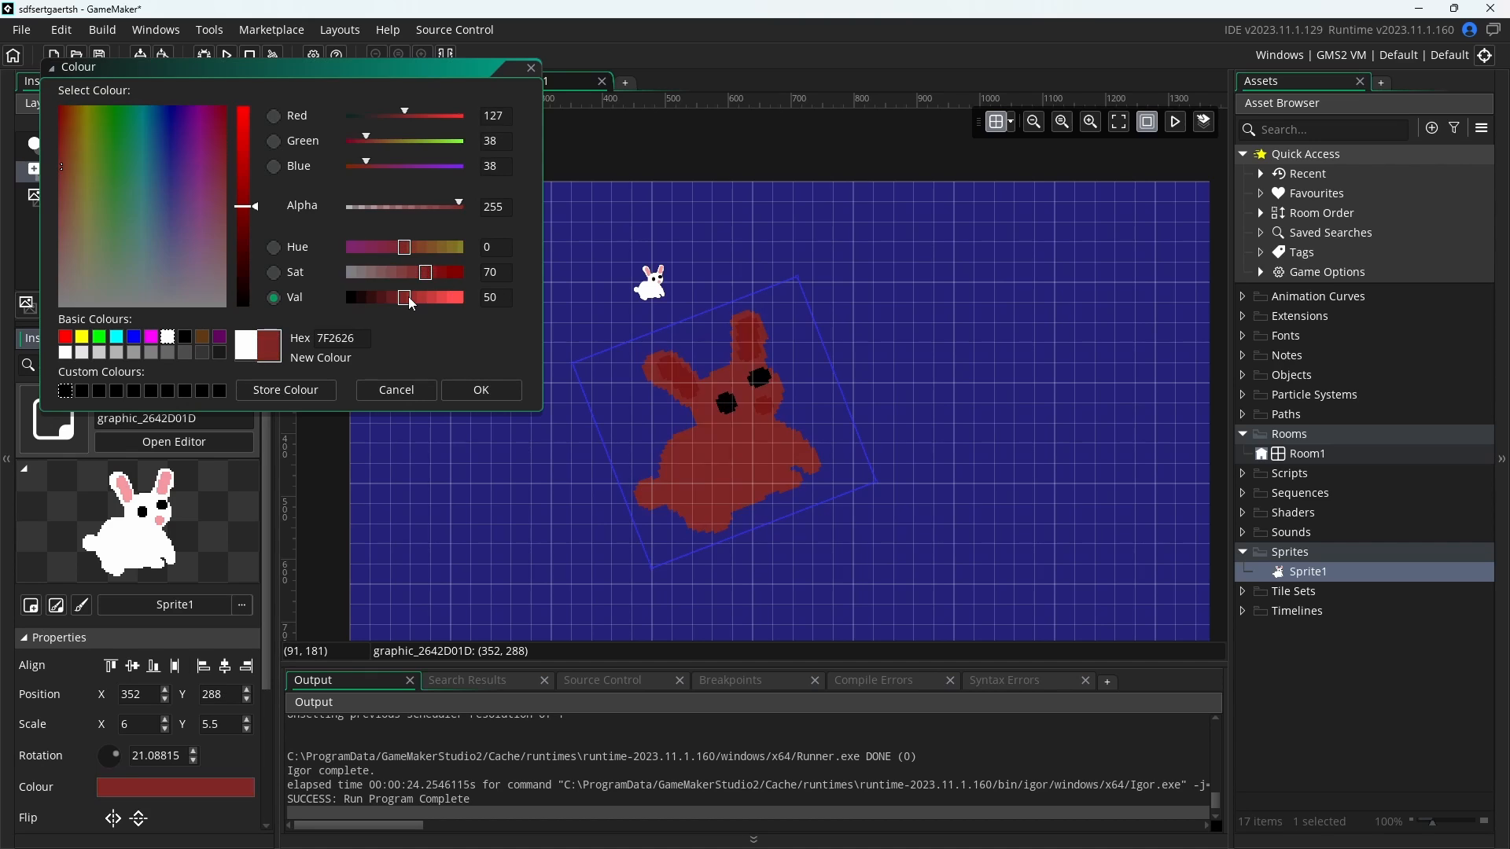
{"action": "left_click", "coordinate": [426, 298]}
{"action": "left_click", "coordinate": [481, 391]}
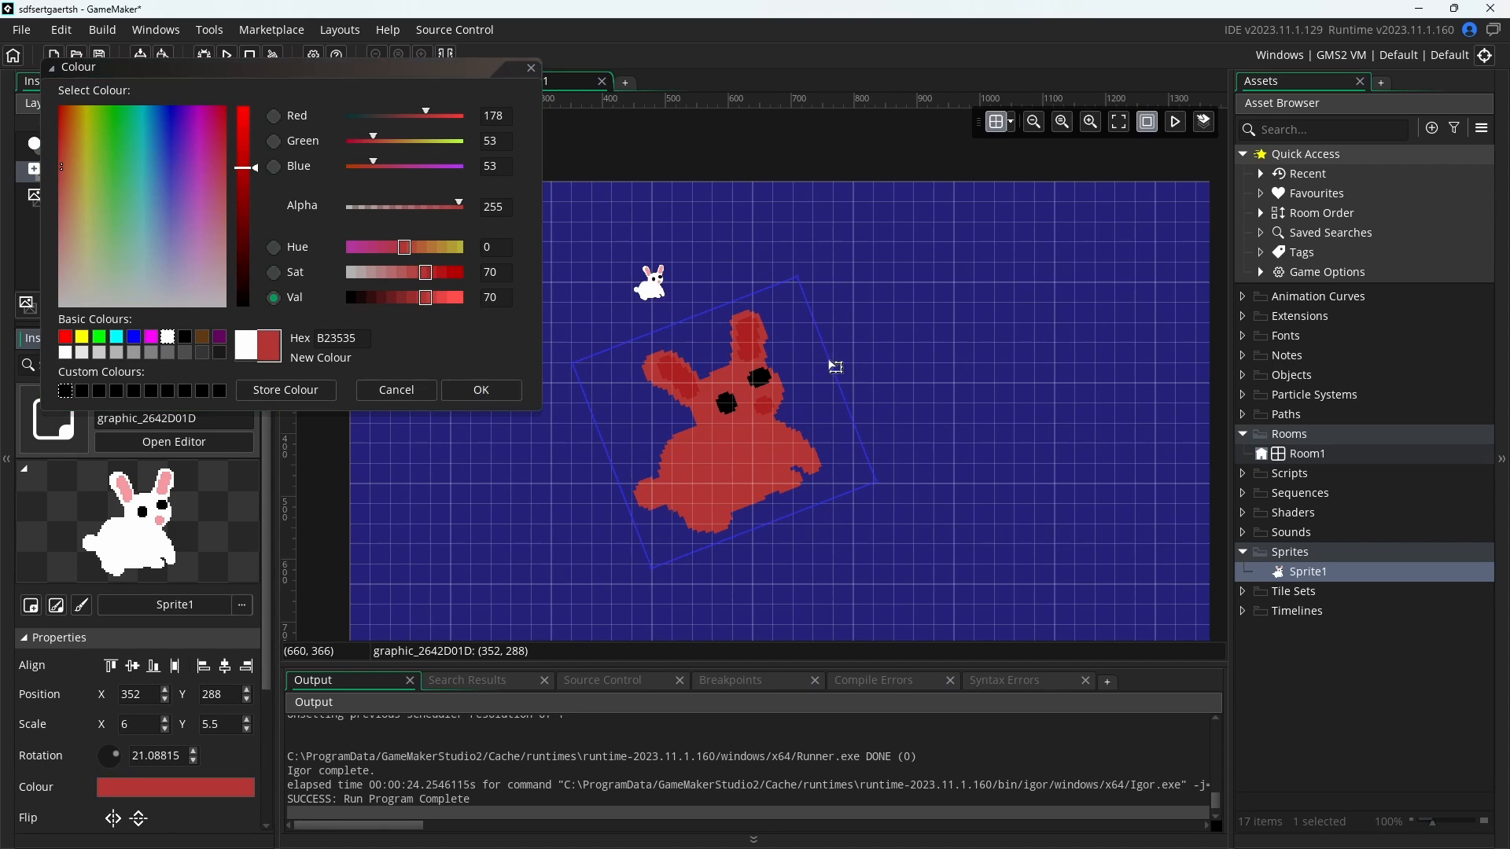
Tint the small rabbit above the large red one bright green
{"action": "left_click", "coordinate": [652, 284]}
{"action": "left_click", "coordinate": [175, 787]}
{"action": "left_click", "coordinate": [122, 126]}
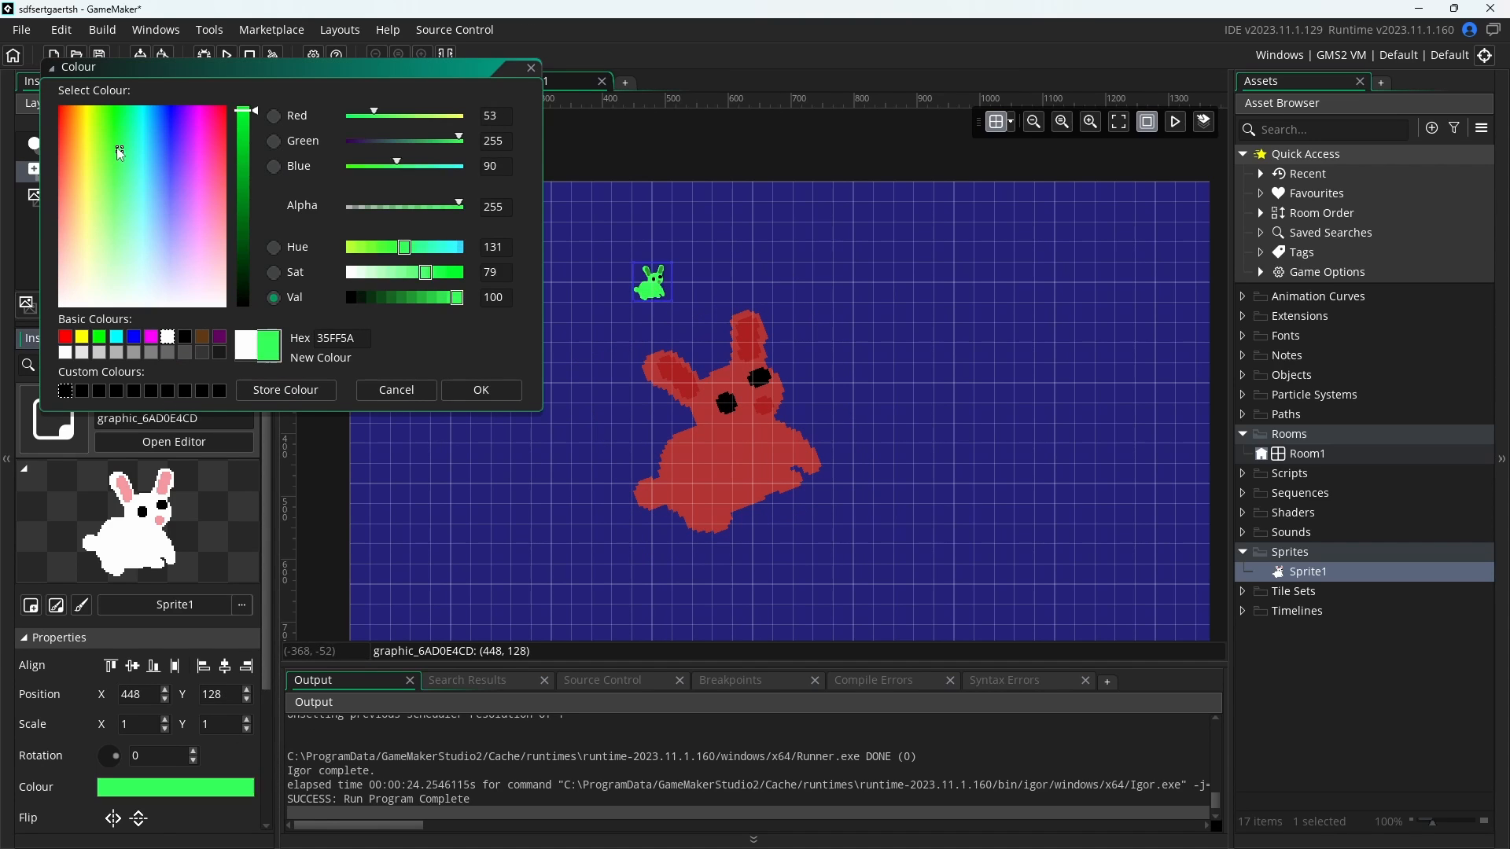
{"action": "left_click", "coordinate": [111, 118]}
{"action": "left_click", "coordinate": [481, 391]}
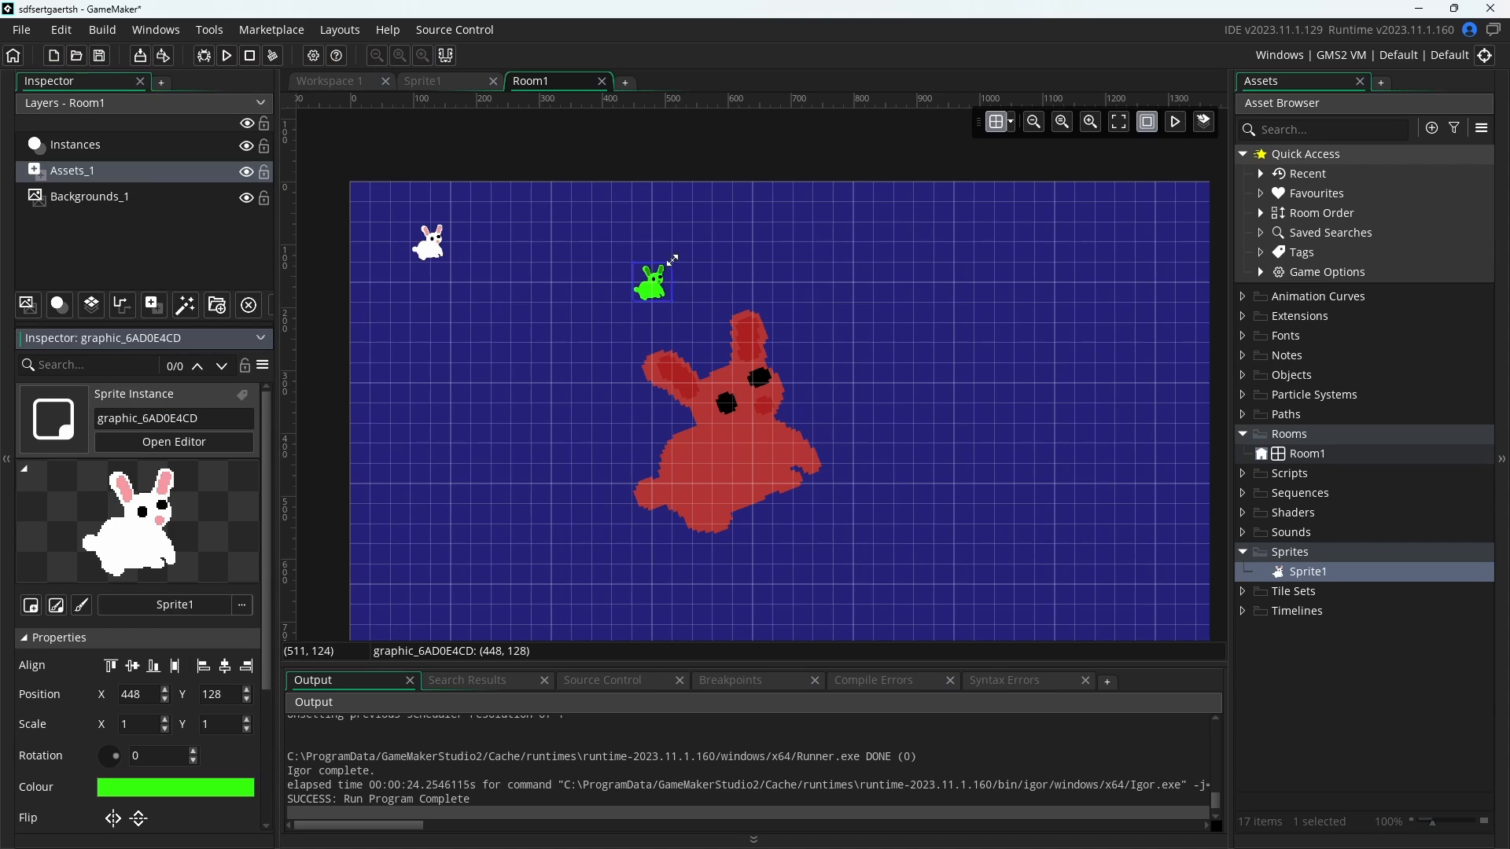
Stretch the green rabbit to a scale of 10.5 in X and 2 in Y, rotate it about -20 degrees, and place it at X 608, Y 32
{"action": "left_click_drag", "start_coordinate": [672, 260], "coordinate": [1046, 378]}
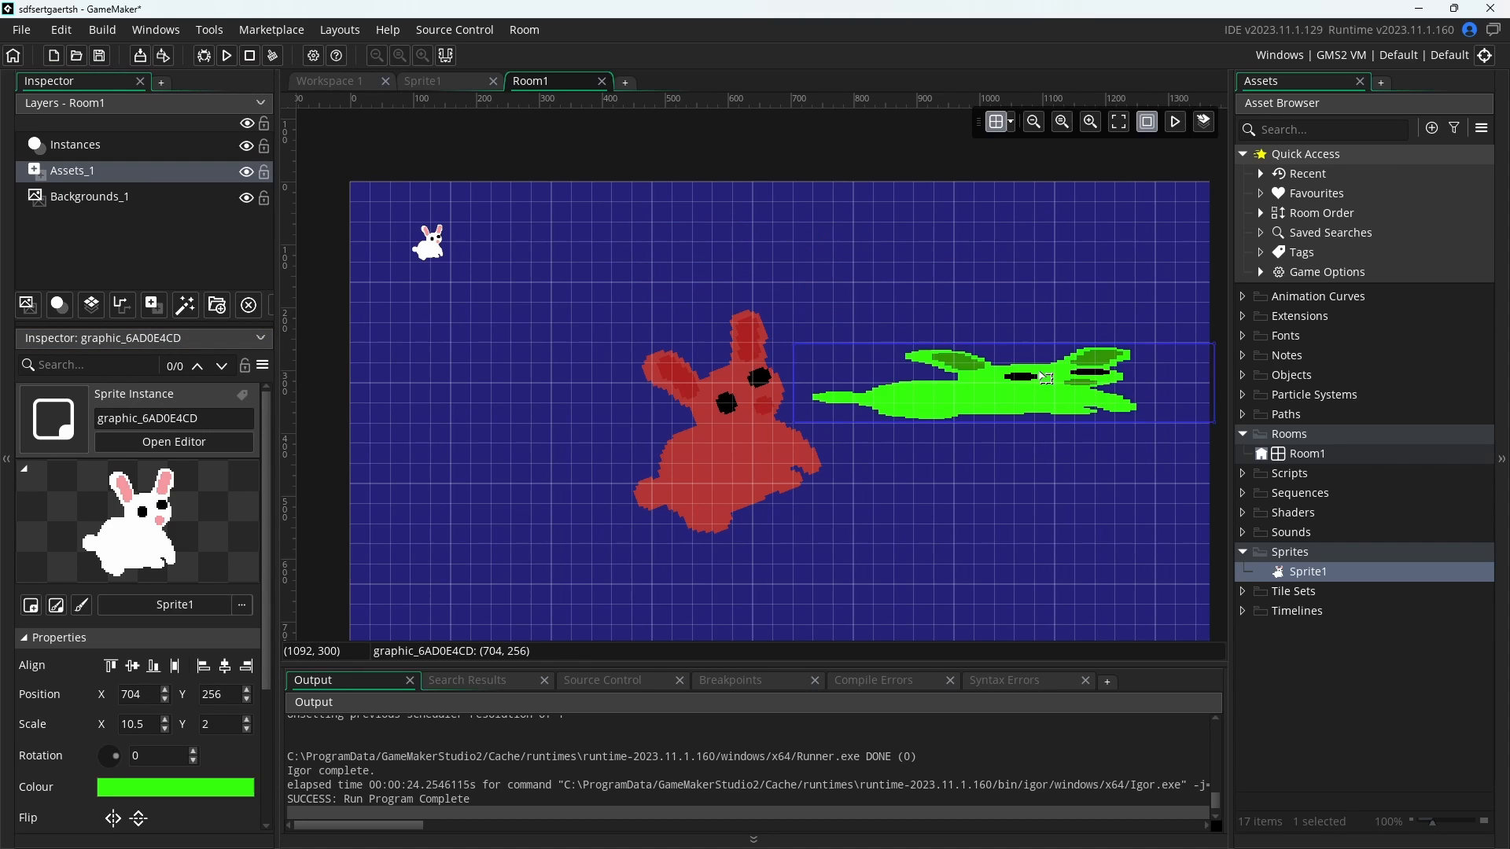
{"action": "left_click_drag", "start_coordinate": [1148, 374], "coordinate": [1067, 356]}
{"action": "left_click_drag", "start_coordinate": [1135, 315], "coordinate": [1135, 479]}
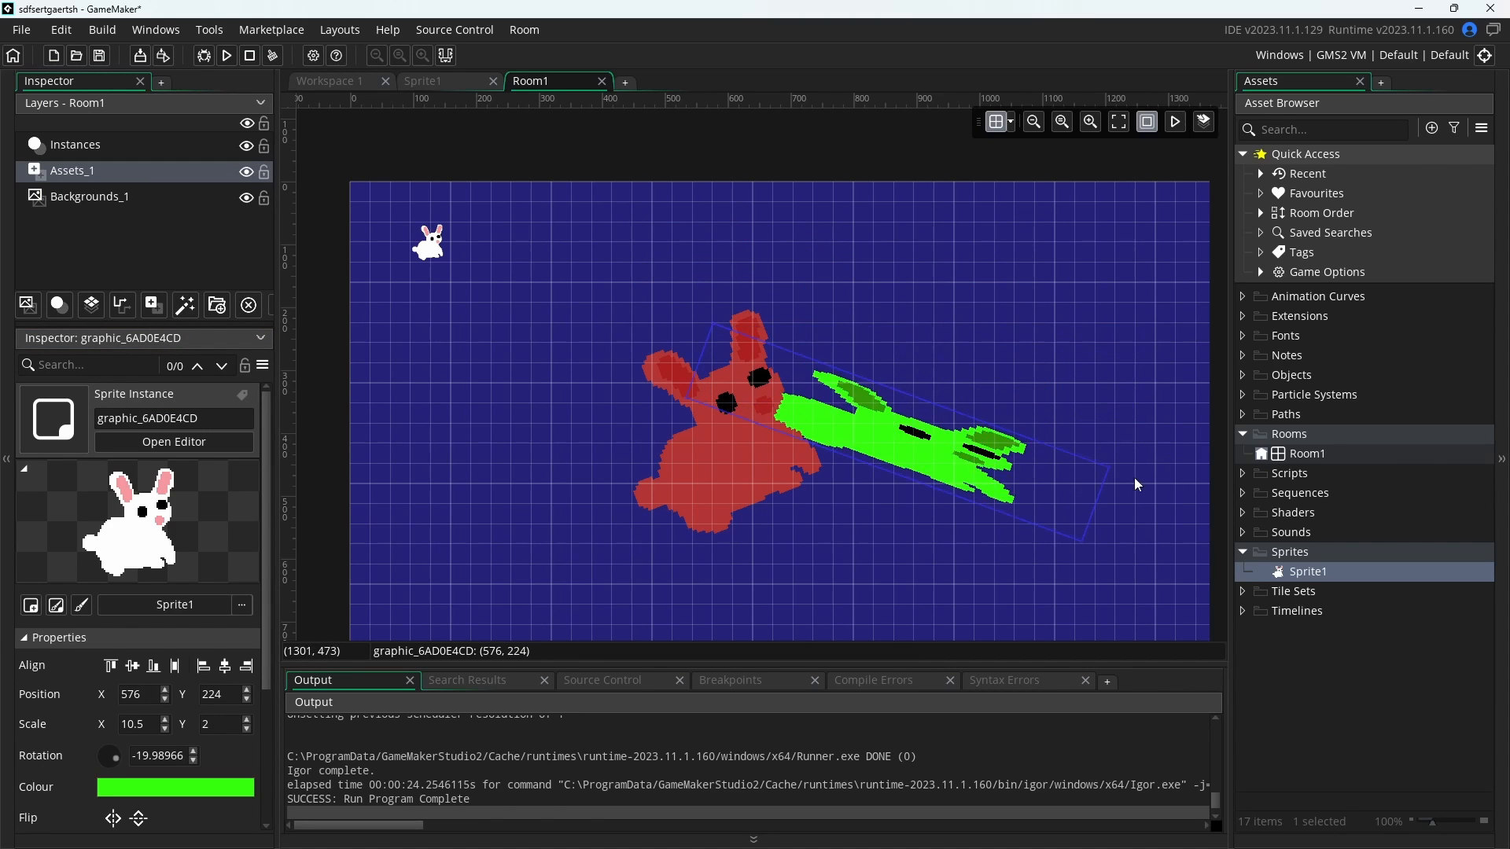
{"action": "left_click_drag", "start_coordinate": [959, 459], "coordinate": [1010, 368]}
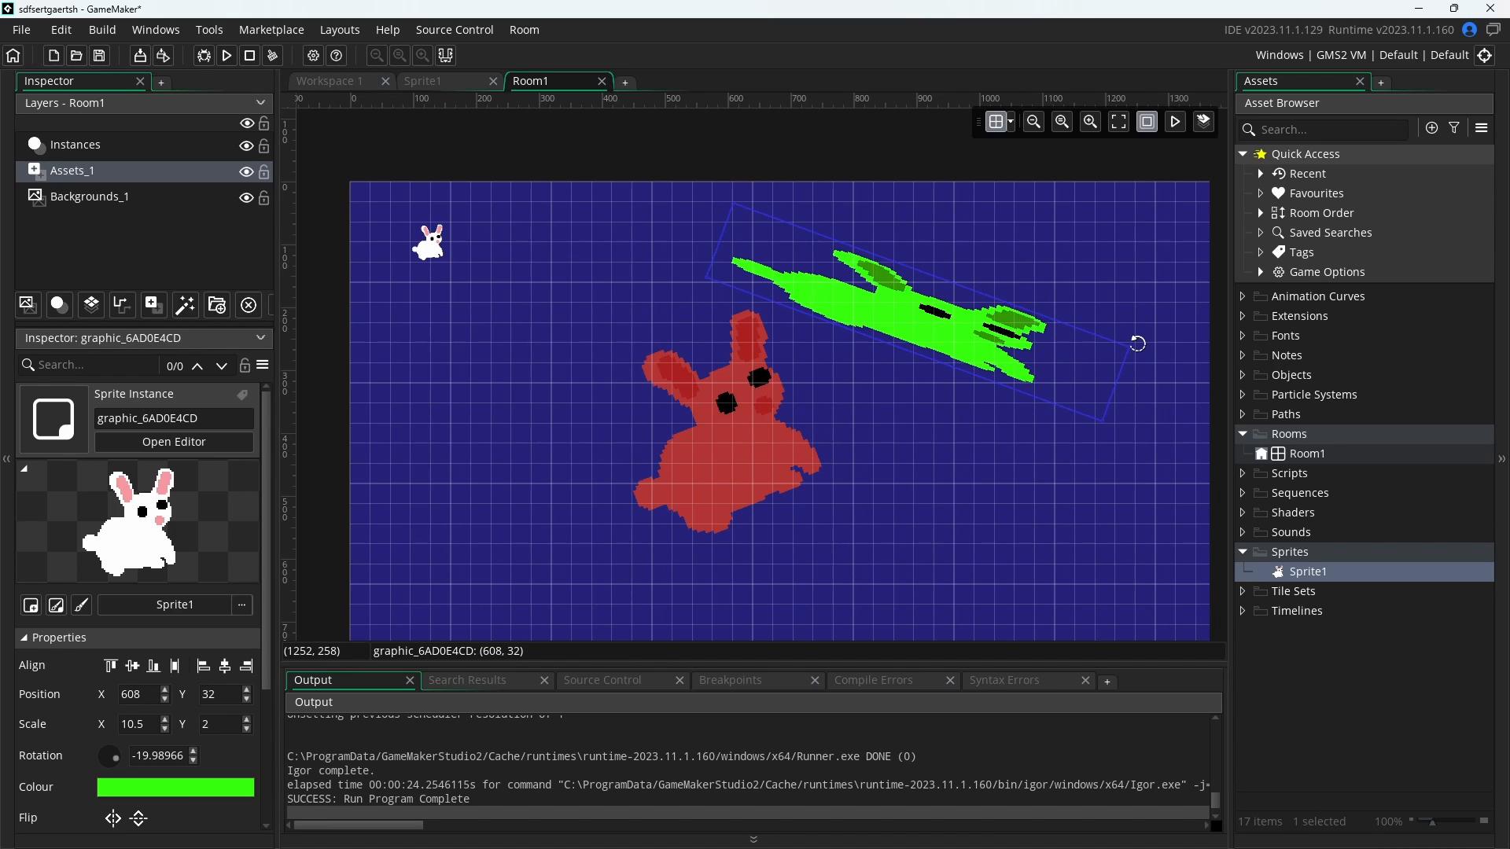
Try further rotations of the green rabbit, and rotate the large red rabbit to about -31 degrees
{"action": "left_click_drag", "start_coordinate": [1136, 345], "coordinate": [990, 257]}
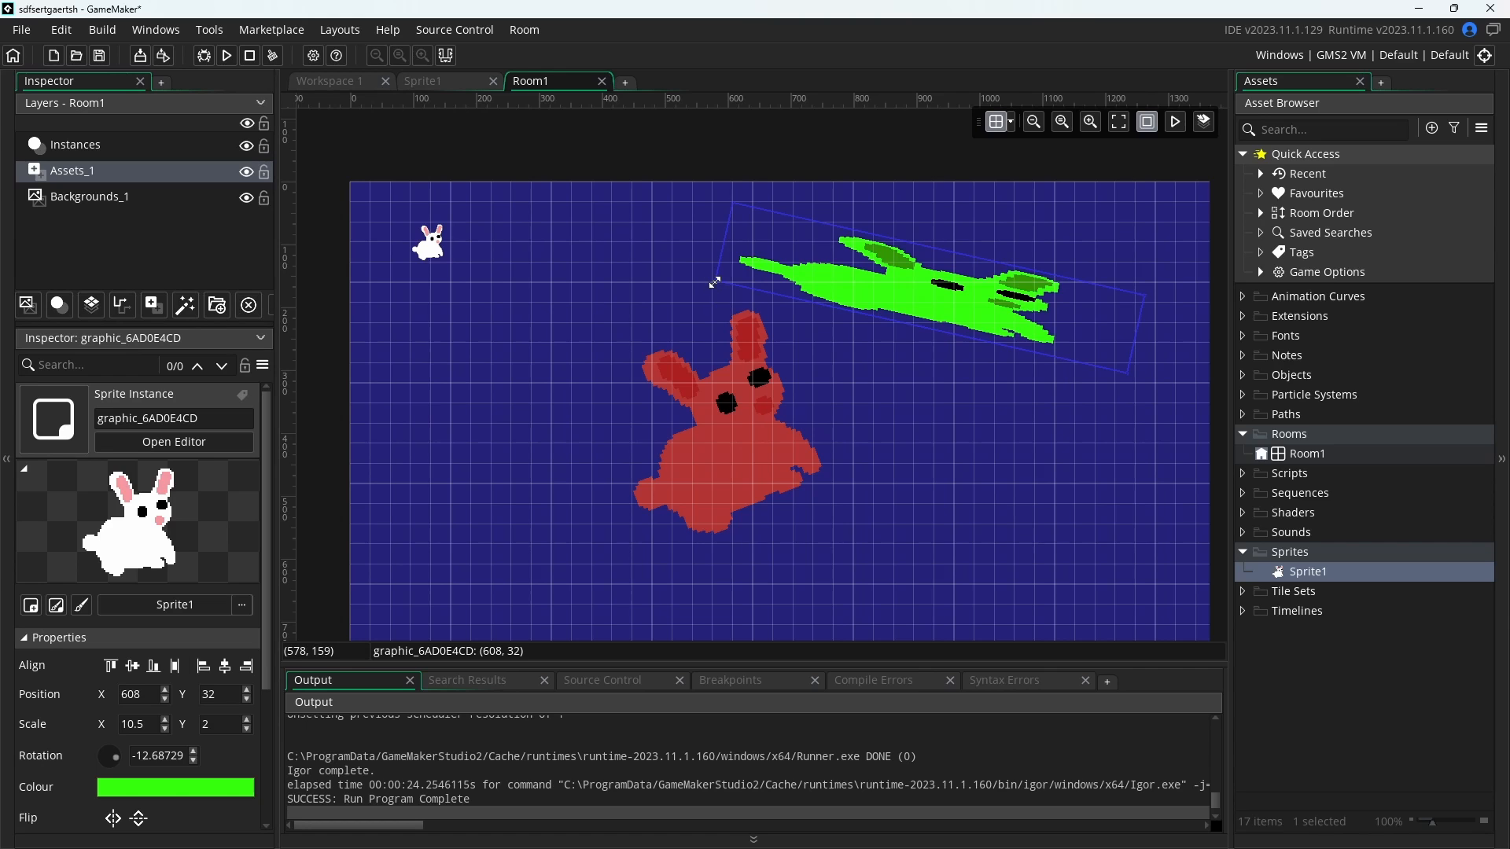
{"action": "mouse_move", "coordinate": [707, 285]}
{"action": "left_mouse_down"}
{"action": "mouse_move", "coordinate": [553, 316]}
{"action": "mouse_move", "coordinate": [684, 301]}
{"action": "left_mouse_up"}
{"action": "left_click", "coordinate": [819, 404]}
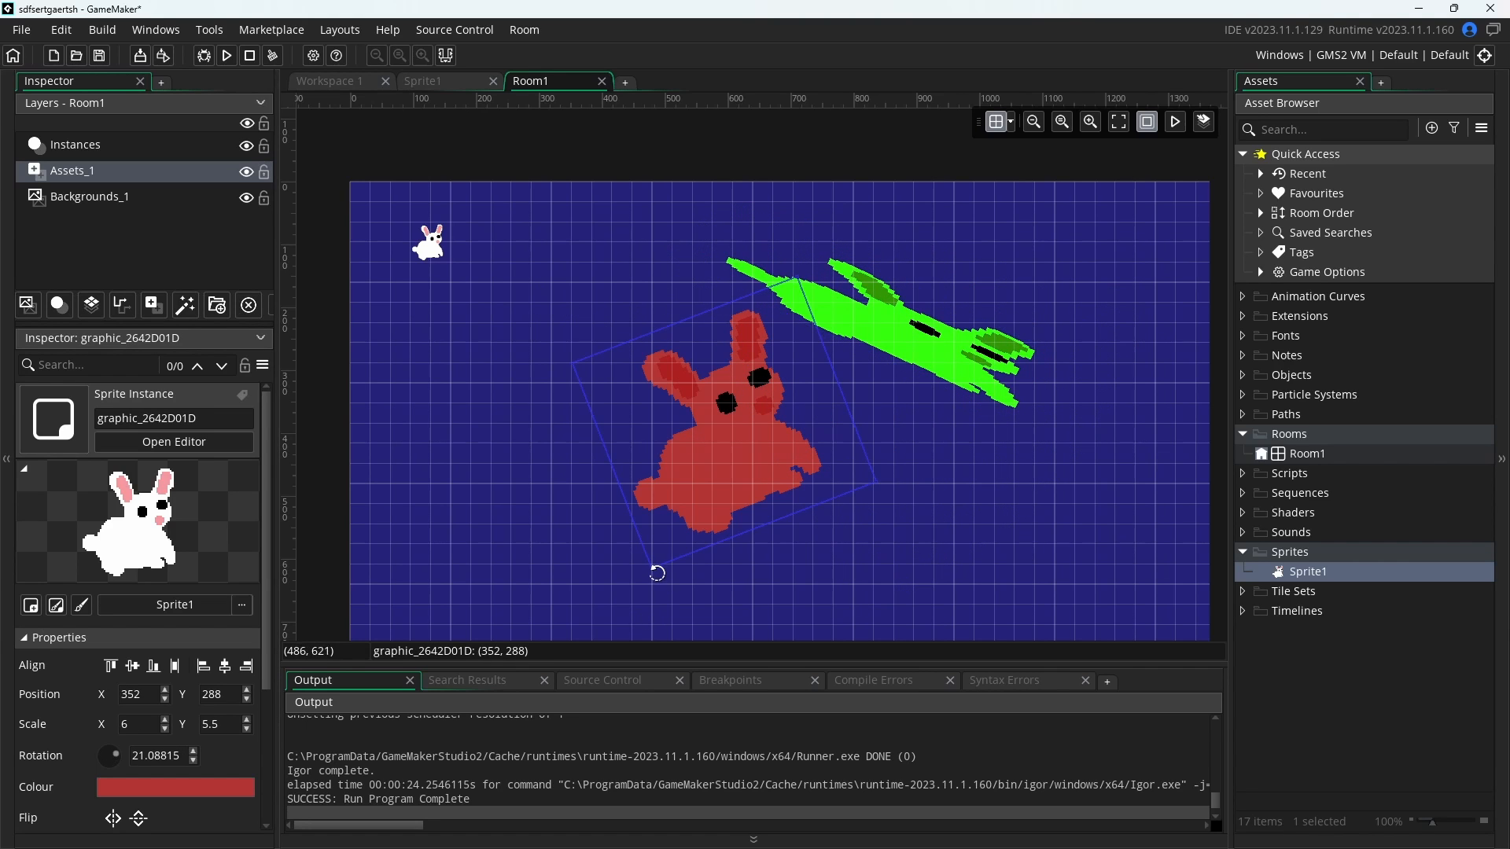
{"action": "left_click_drag", "start_coordinate": [657, 573], "coordinate": [479, 408]}
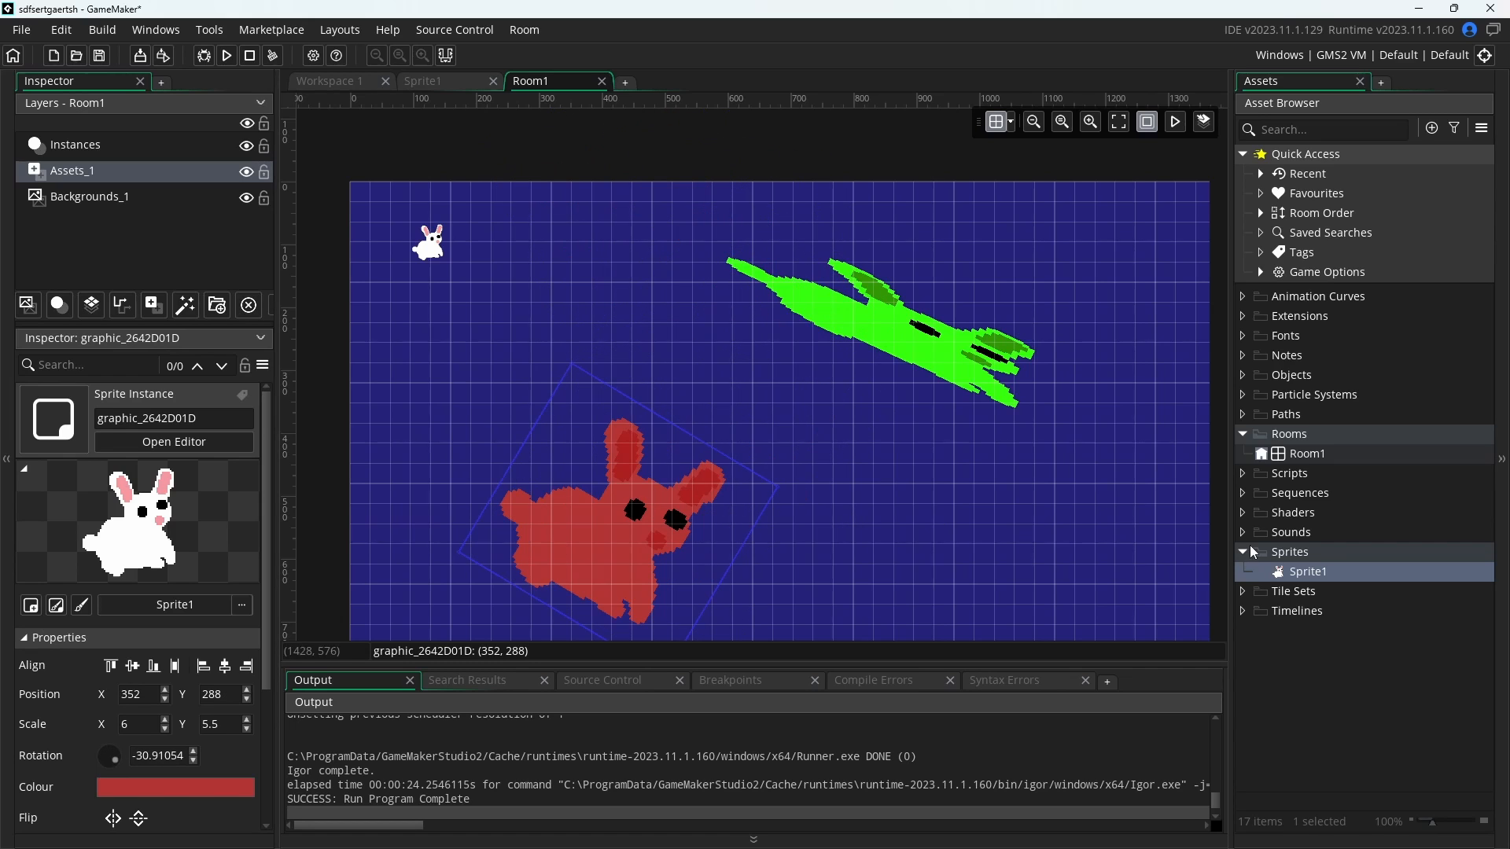
Open Sprite1 for editing with the docked panels hidden, and move its origin to a custom point at 29 x 44 on the body
{"action": "double_click", "coordinate": [1314, 574]}
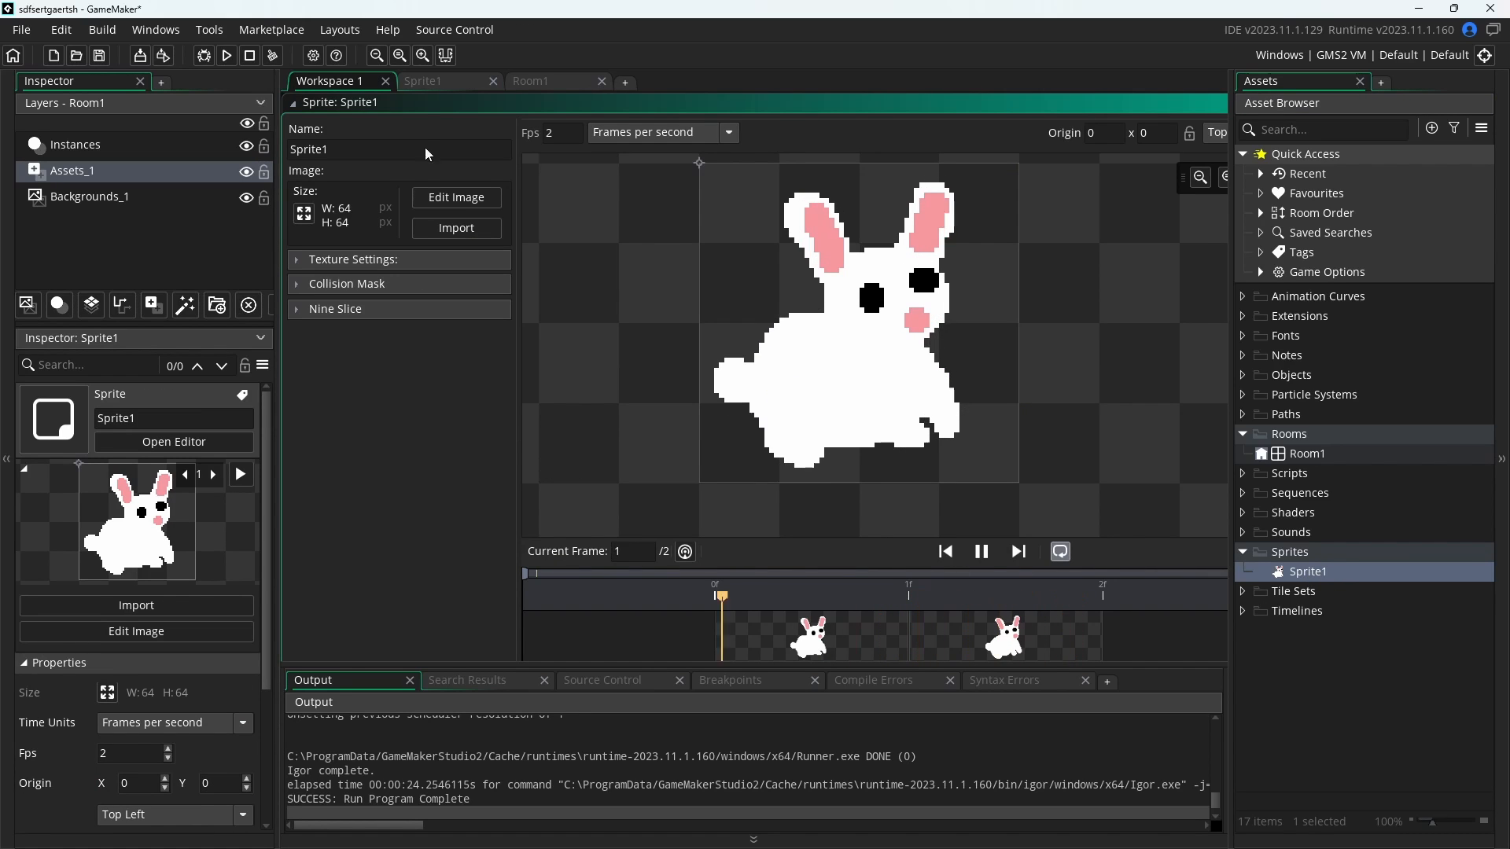
{"action": "left_click", "coordinate": [446, 57]}
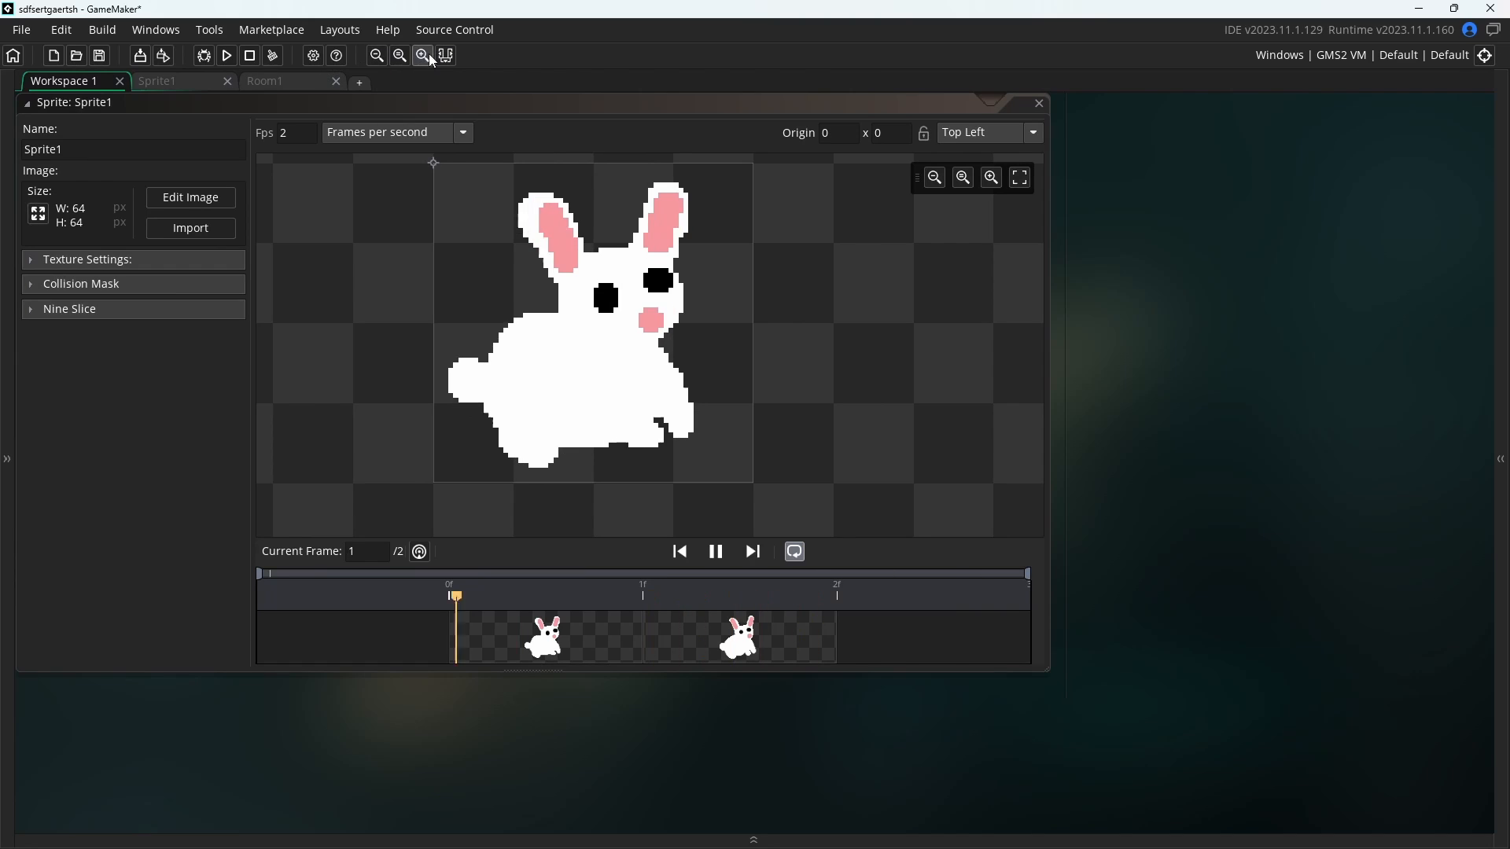
{"action": "middle_click_drag", "start_coordinate": [1067, 246], "coordinate": [1182, 290]}
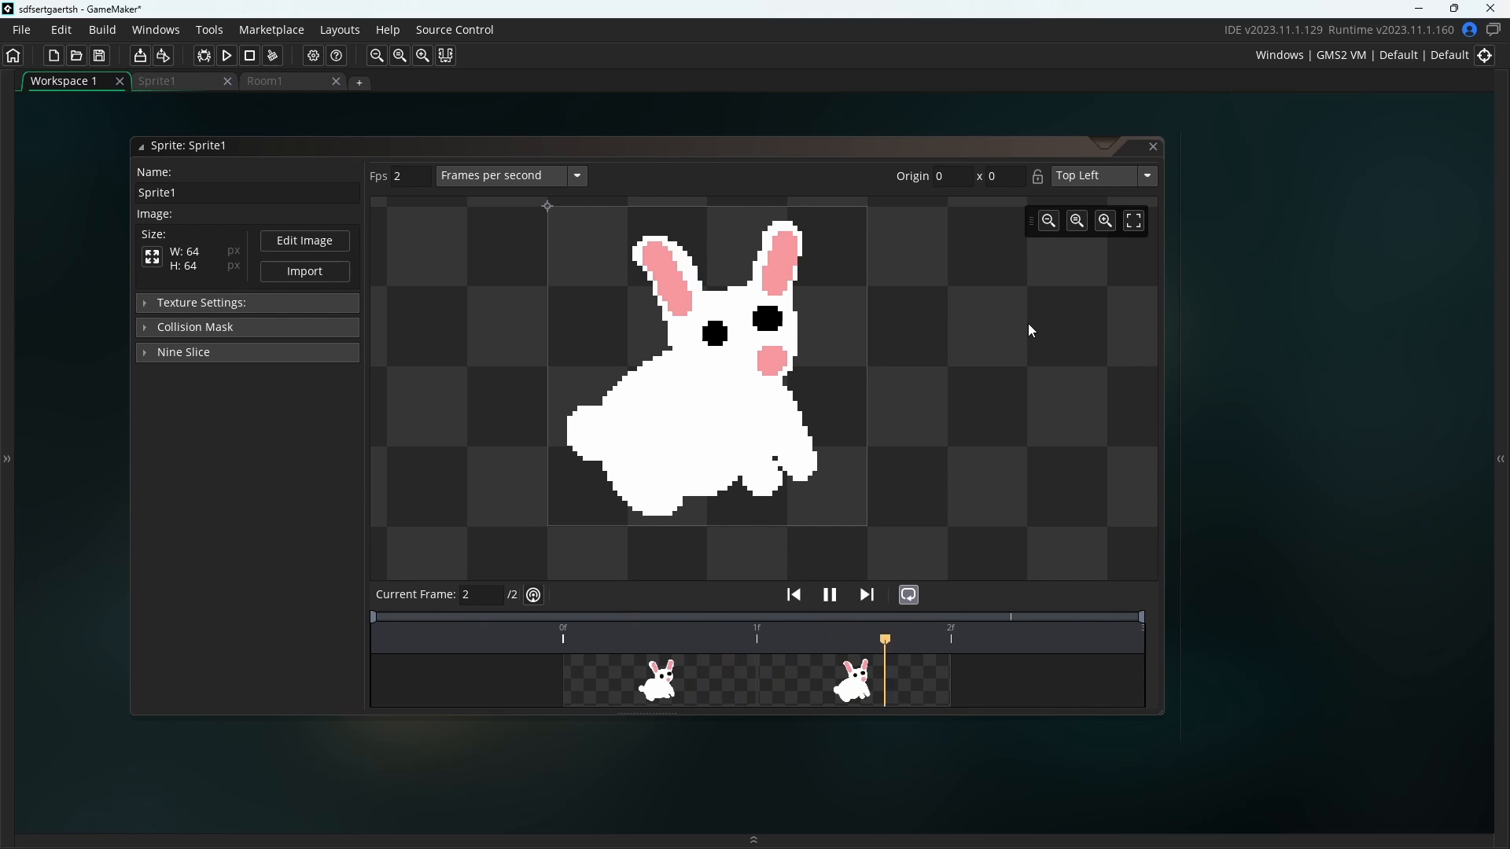
{"action": "left_click", "coordinate": [549, 210]}
{"action": "mouse_move", "coordinate": [548, 211]}
{"action": "left_mouse_down"}
{"action": "mouse_move", "coordinate": [451, 448]}
{"action": "mouse_move", "coordinate": [563, 377]}
{"action": "mouse_move", "coordinate": [583, 281]}
{"action": "mouse_move", "coordinate": [826, 304]}
{"action": "mouse_move", "coordinate": [1001, 236]}
{"action": "mouse_move", "coordinate": [825, 398]}
{"action": "mouse_move", "coordinate": [734, 360]}
{"action": "mouse_move", "coordinate": [770, 336]}
{"action": "mouse_move", "coordinate": [785, 245]}
{"action": "mouse_move", "coordinate": [755, 331]}
{"action": "mouse_move", "coordinate": [708, 393]}
{"action": "mouse_move", "coordinate": [673, 503]}
{"action": "mouse_move", "coordinate": [717, 423]}
{"action": "mouse_move", "coordinate": [663, 461]}
{"action": "mouse_move", "coordinate": [692, 426]}
{"action": "left_mouse_up"}
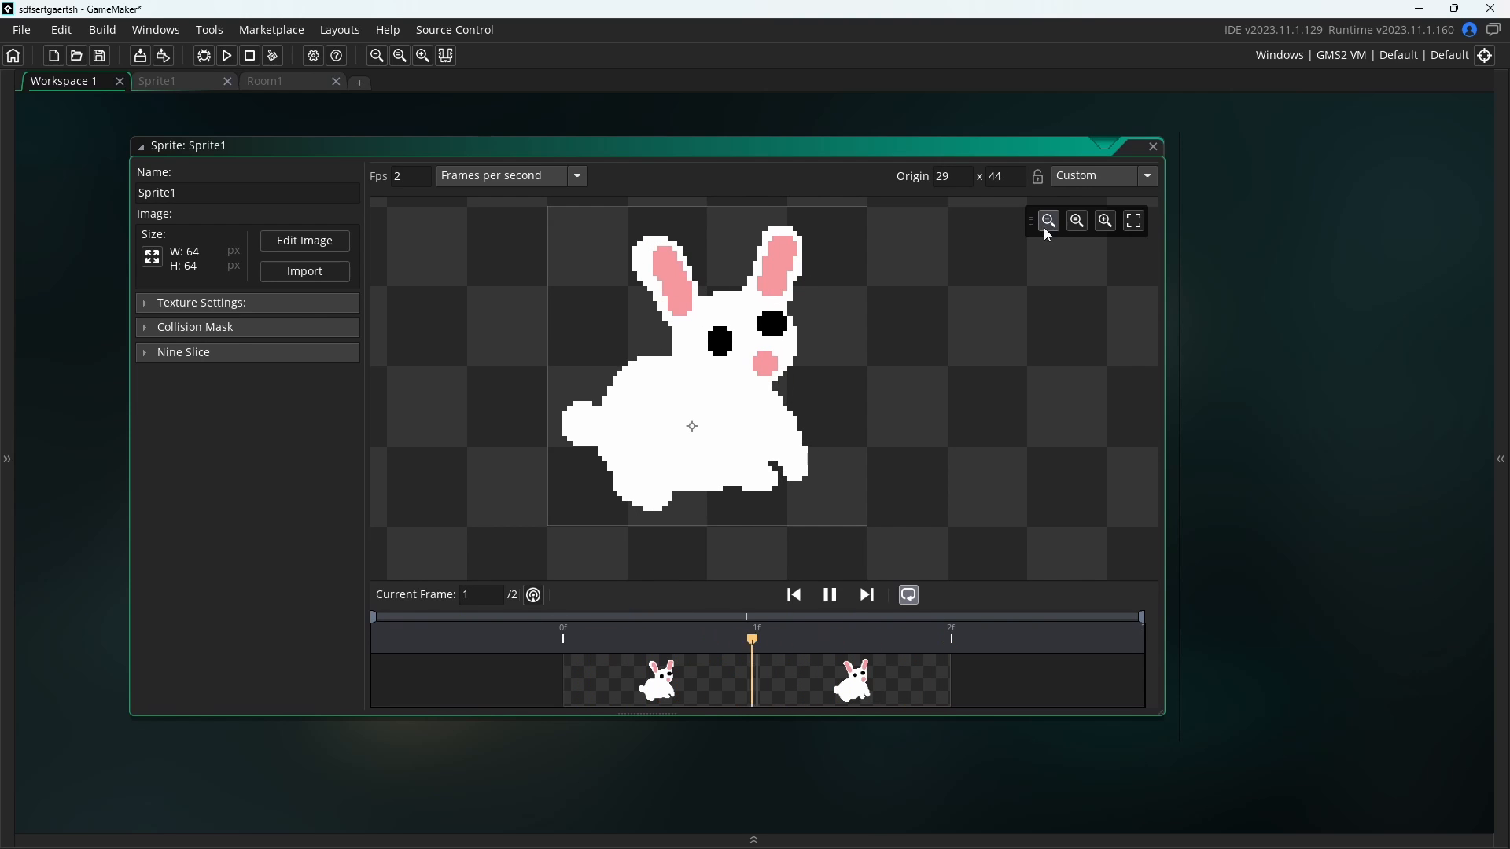
Set Sprite1's origin to Middle Centre and look through the other origin presets
{"action": "left_click", "coordinate": [1097, 180]}
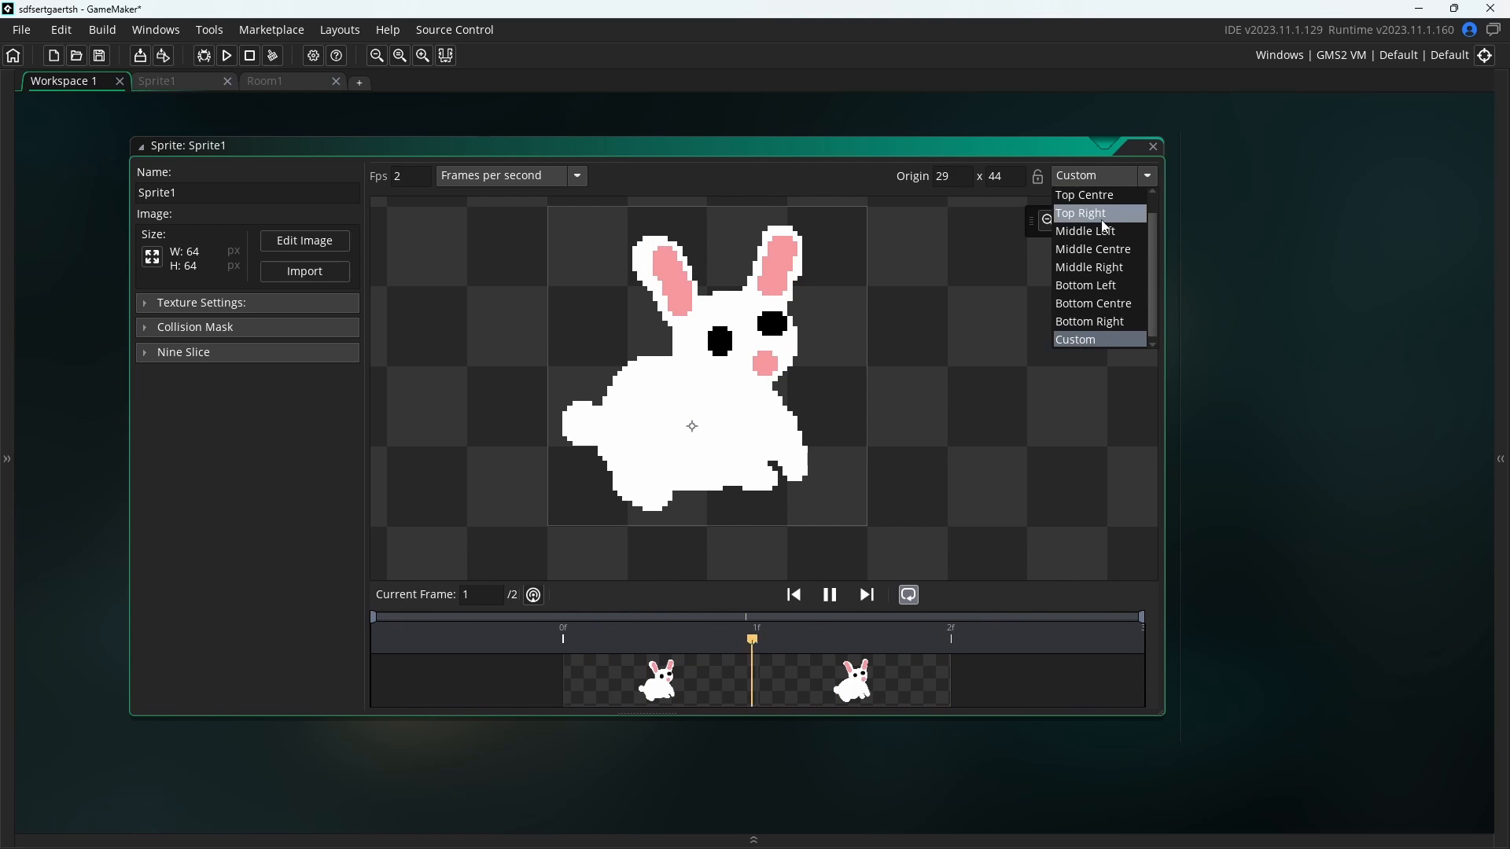
{"action": "left_click", "coordinate": [1113, 250]}
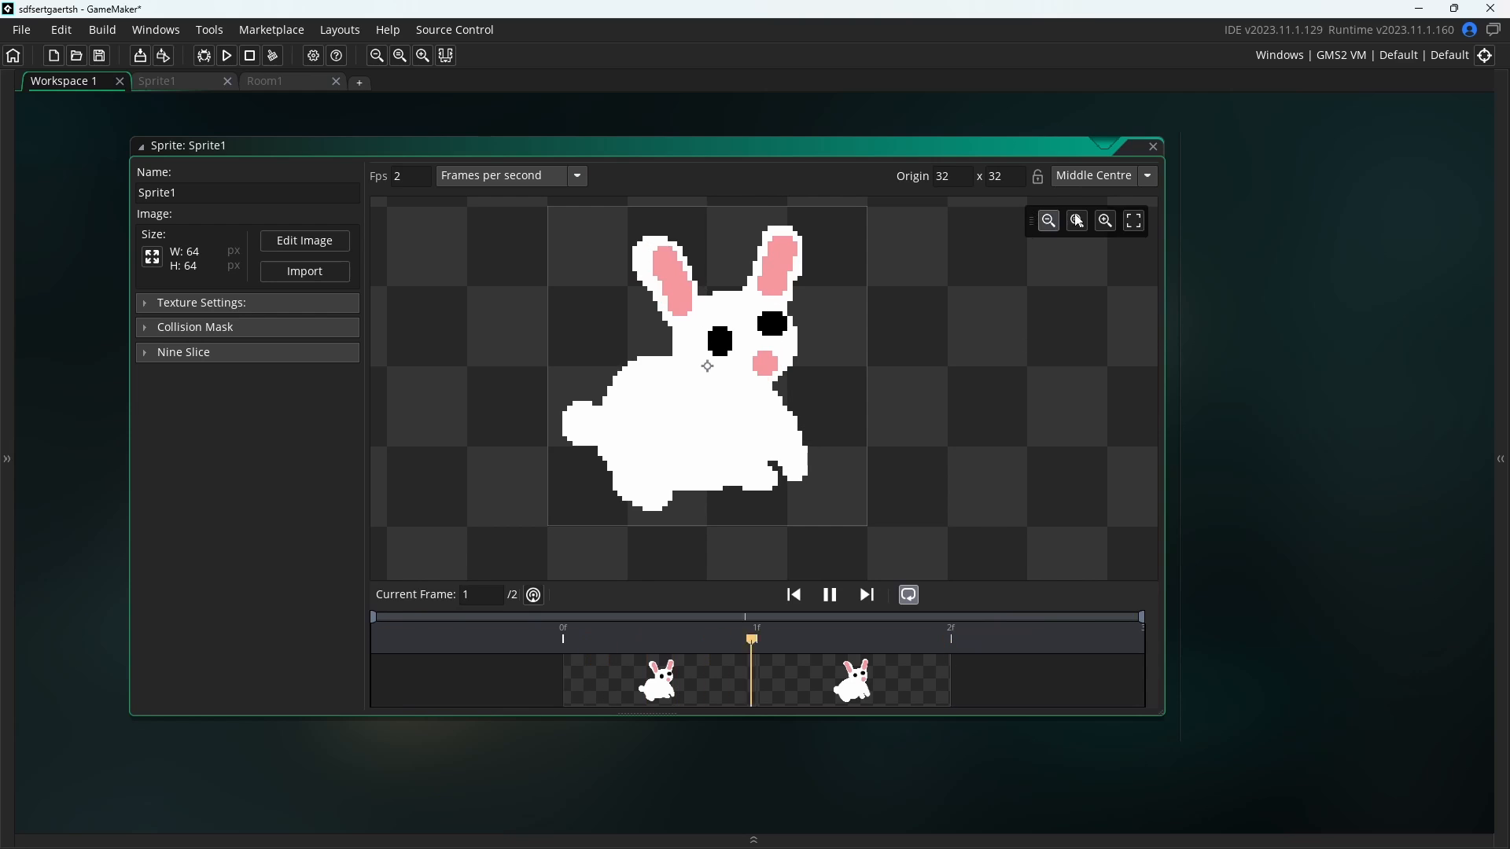
{"action": "left_click", "coordinate": [1097, 176]}
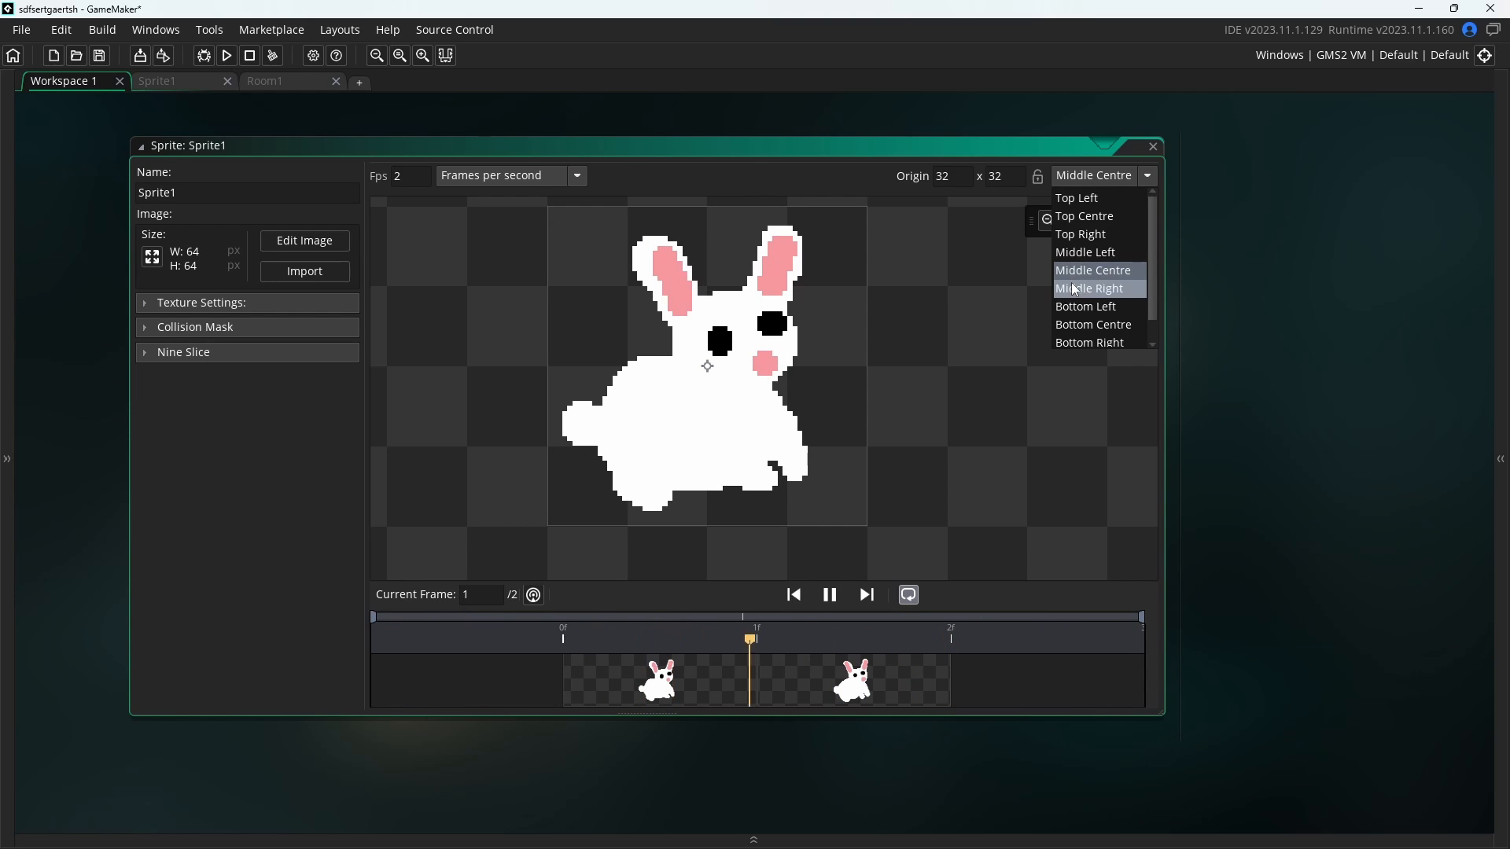
{"action": "scroll", "coordinate": [1093, 322], "scroll_direction": "down", "scroll_amount": 1}
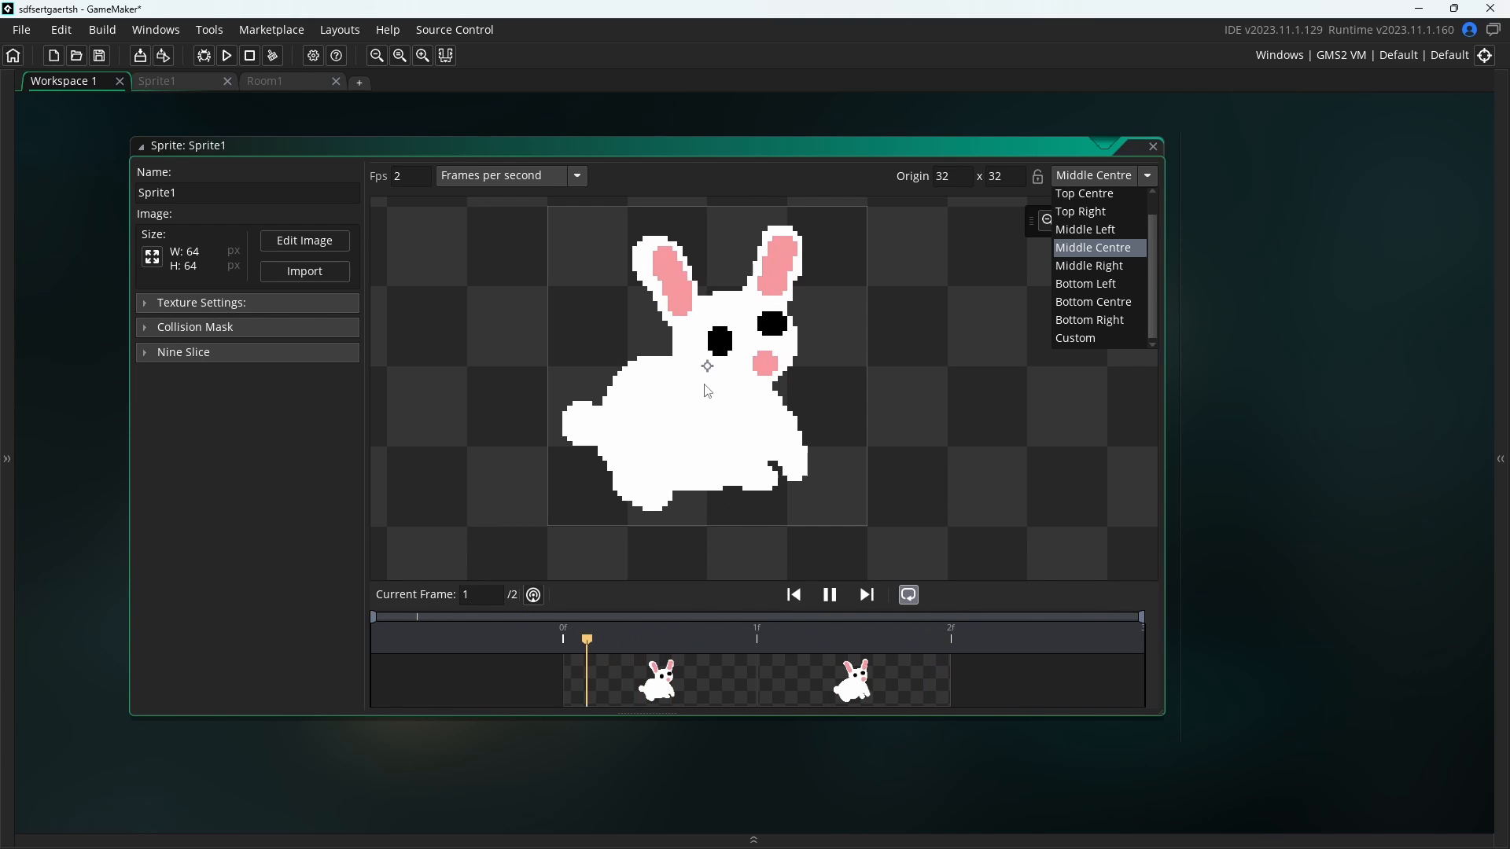
{"action": "left_click", "coordinate": [716, 404]}
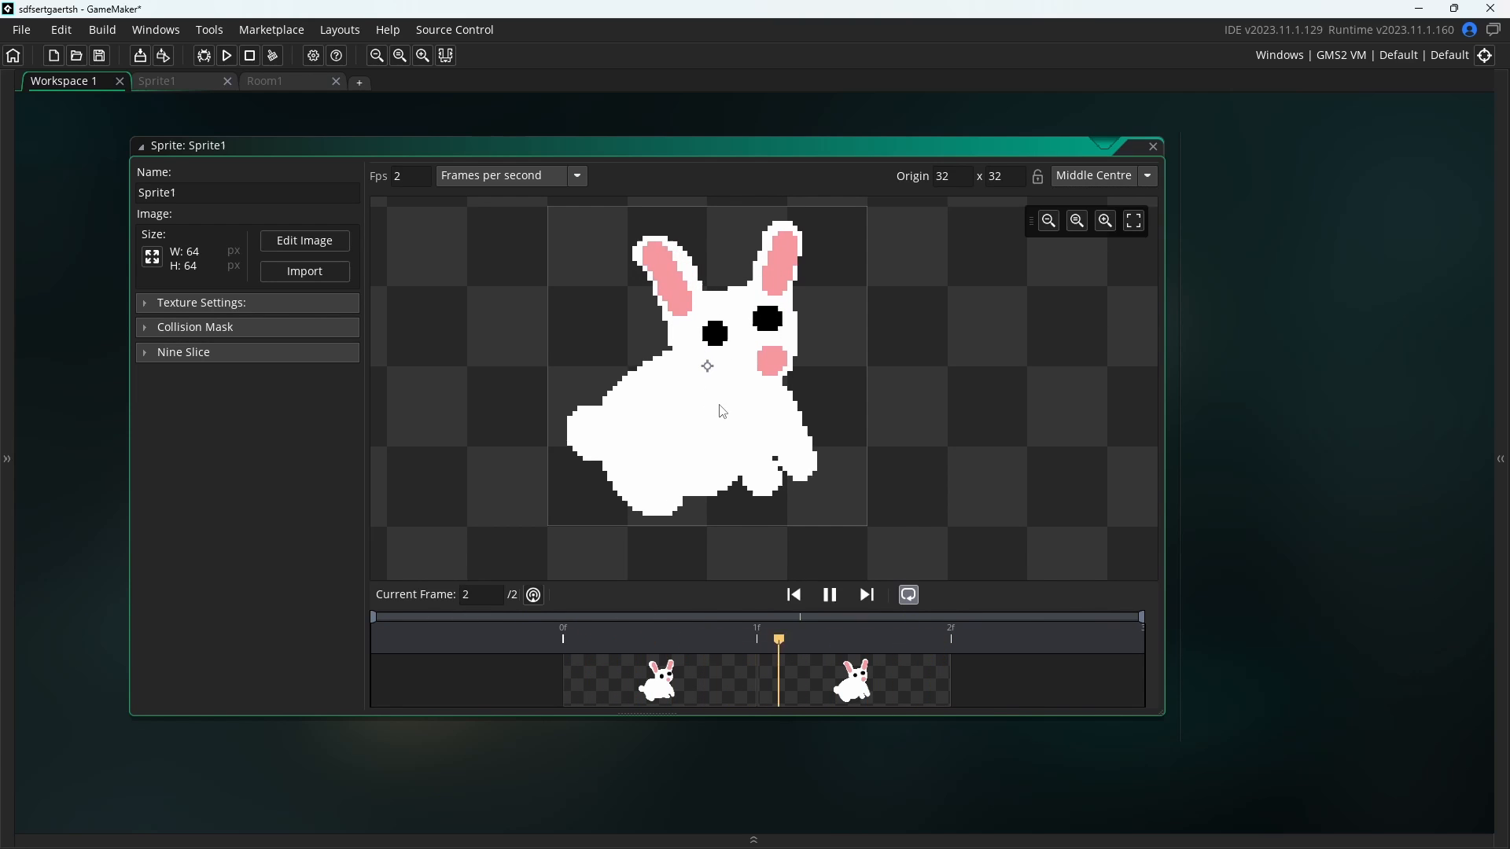
Return to Room1, rotate the red rabbit about its new centre origin to about -20 degrees, and deselect it
{"action": "left_click", "coordinate": [264, 81]}
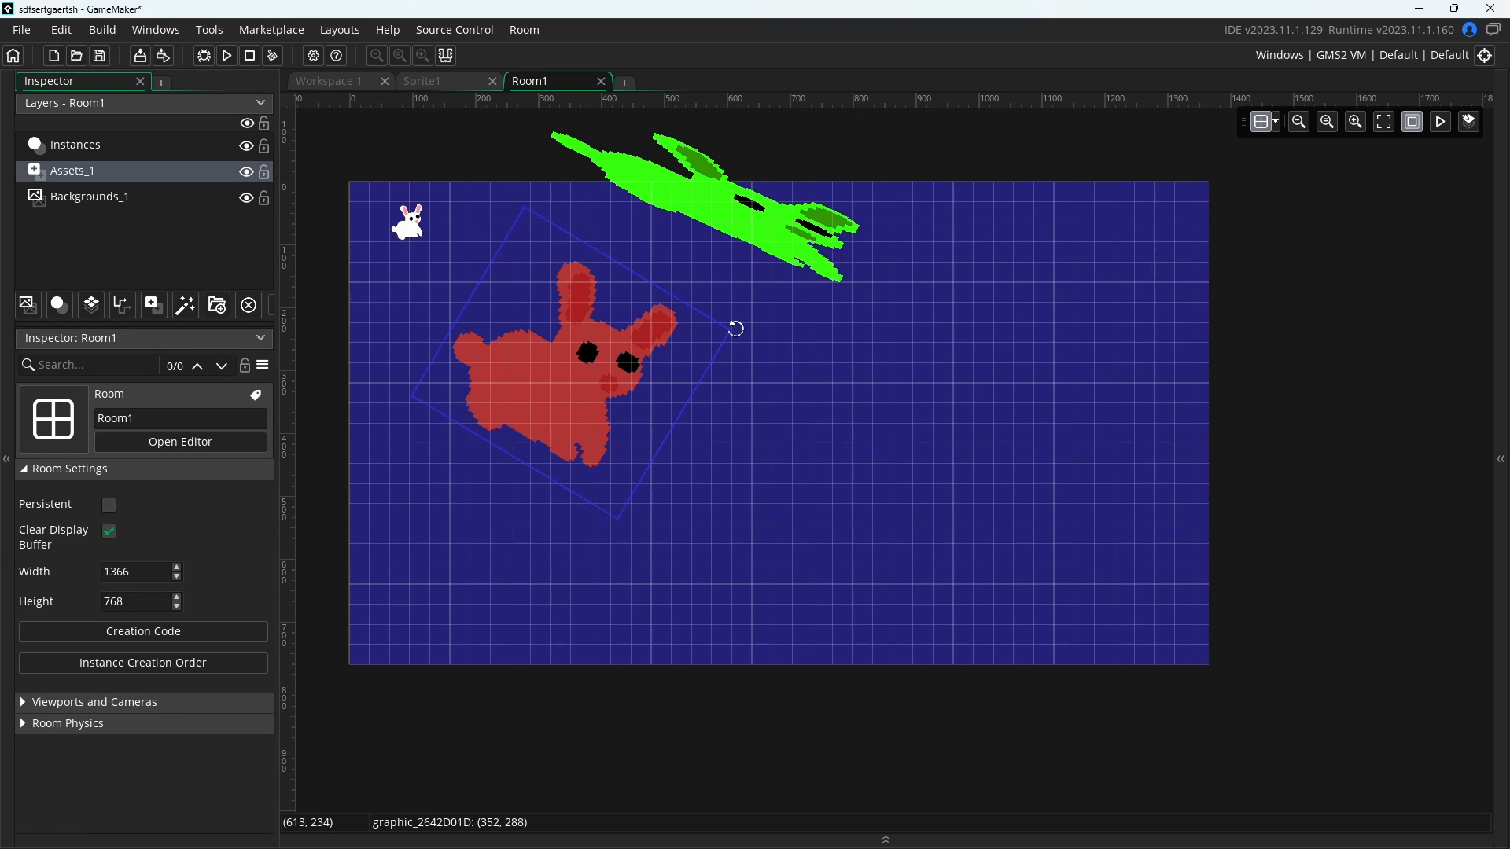
{"action": "left_click_drag", "start_coordinate": [736, 329], "coordinate": [895, 226]}
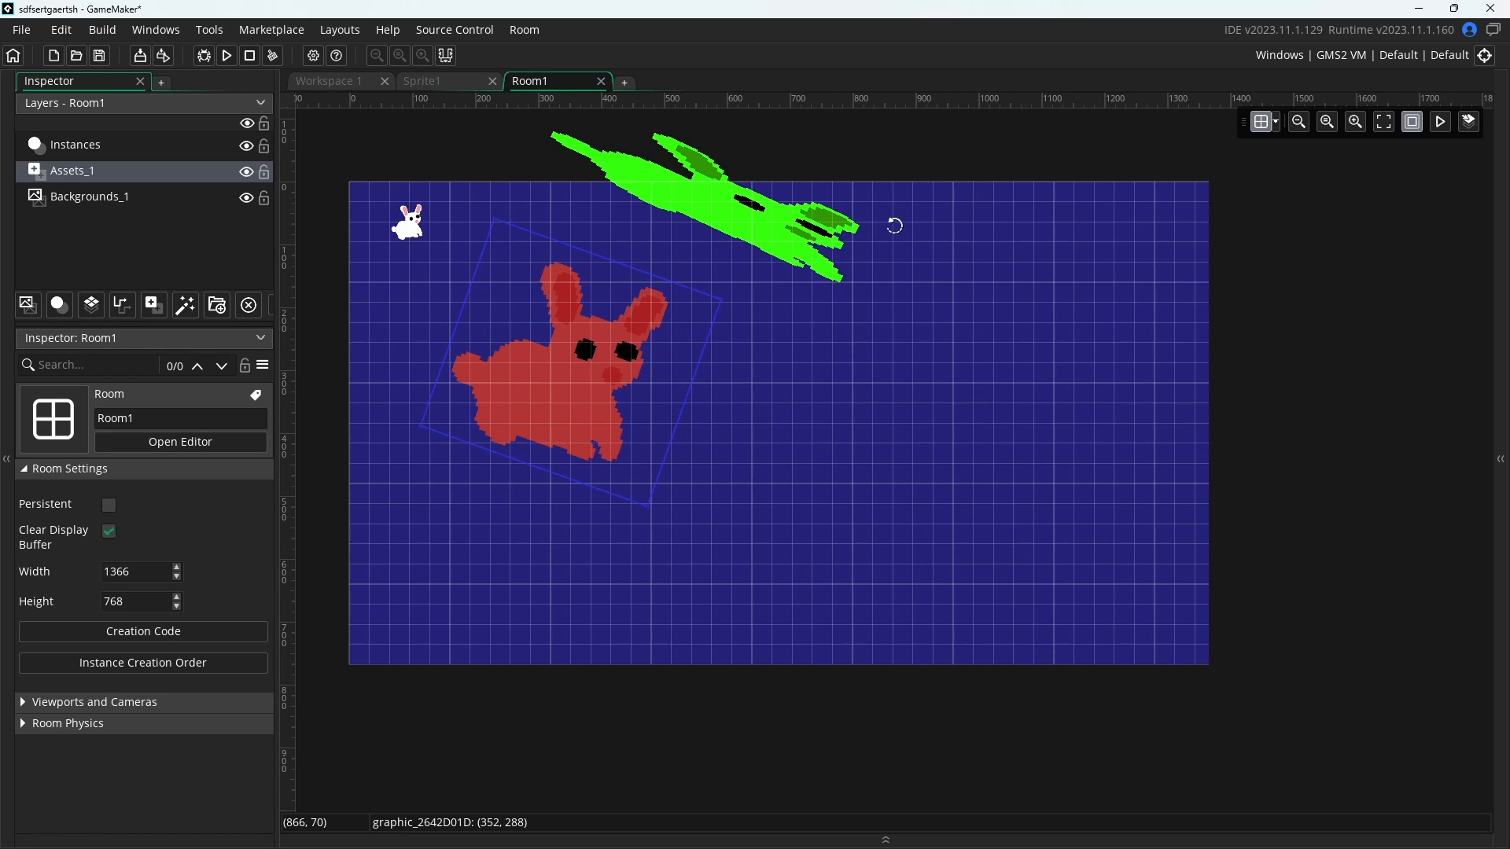
{"action": "left_click", "coordinate": [809, 495]}
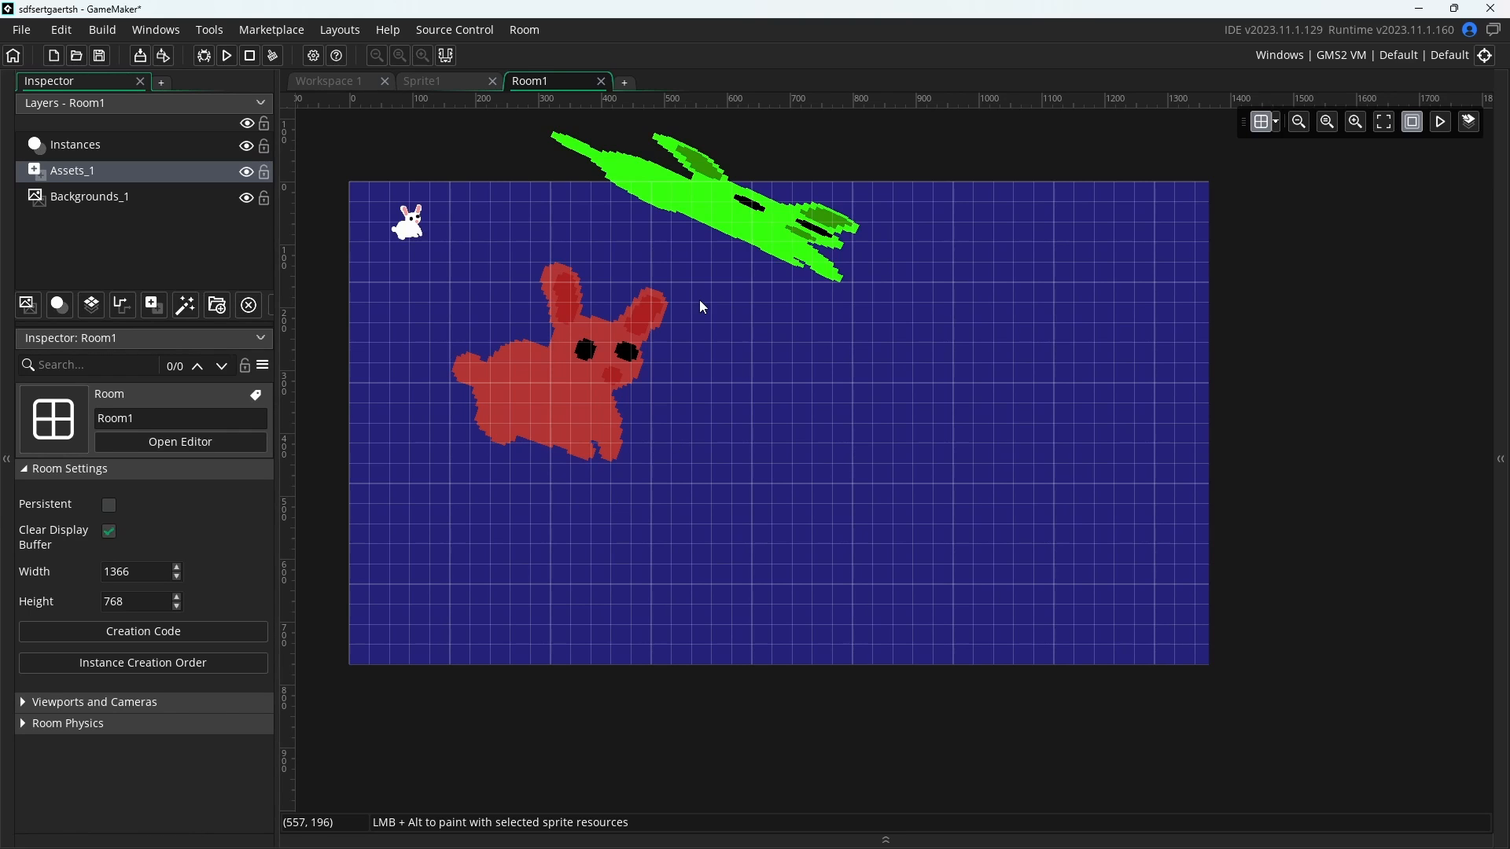
Move the green rabbit fully inside the room, the red rabbit to X 416, Y 448, and the small white rabbit to X 128, Y 224
{"action": "left_click_drag", "start_coordinate": [834, 299], "coordinate": [1011, 539]}
{"action": "left_click_drag", "start_coordinate": [576, 394], "coordinate": [613, 485]}
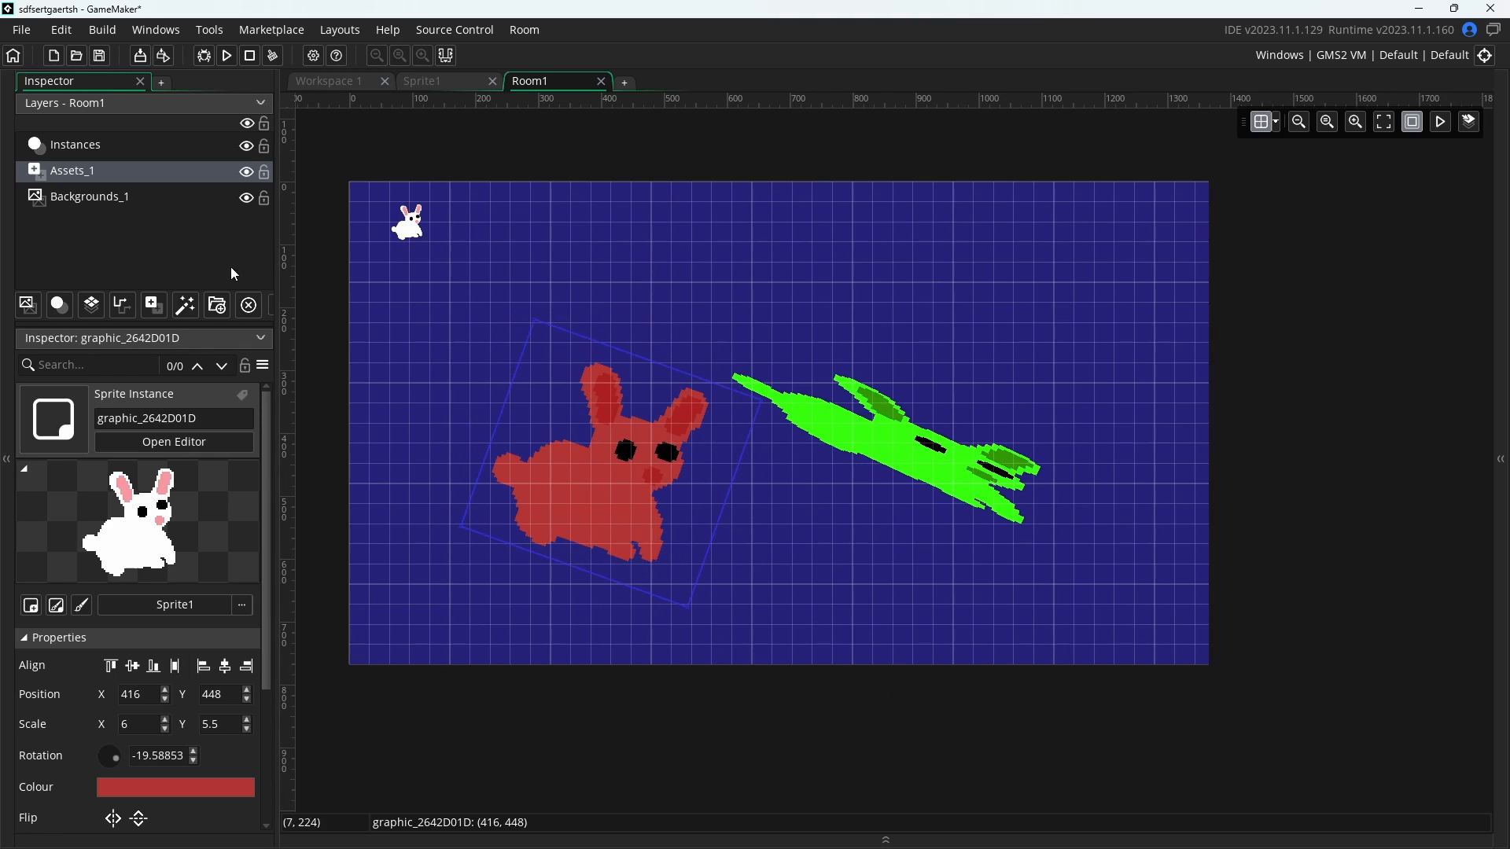
{"action": "left_click_drag", "start_coordinate": [413, 234], "coordinate": [436, 337]}
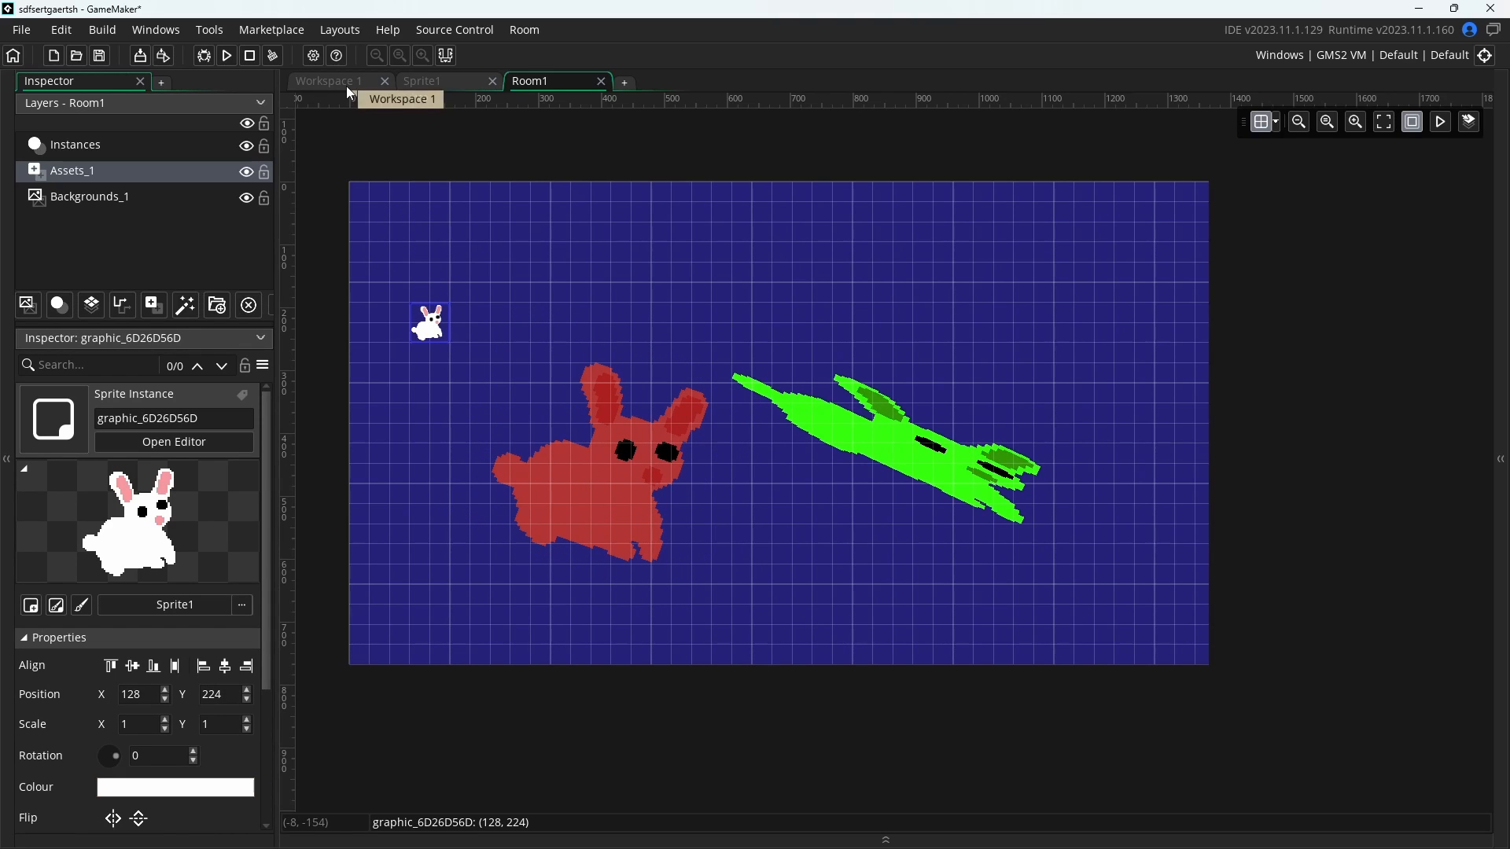